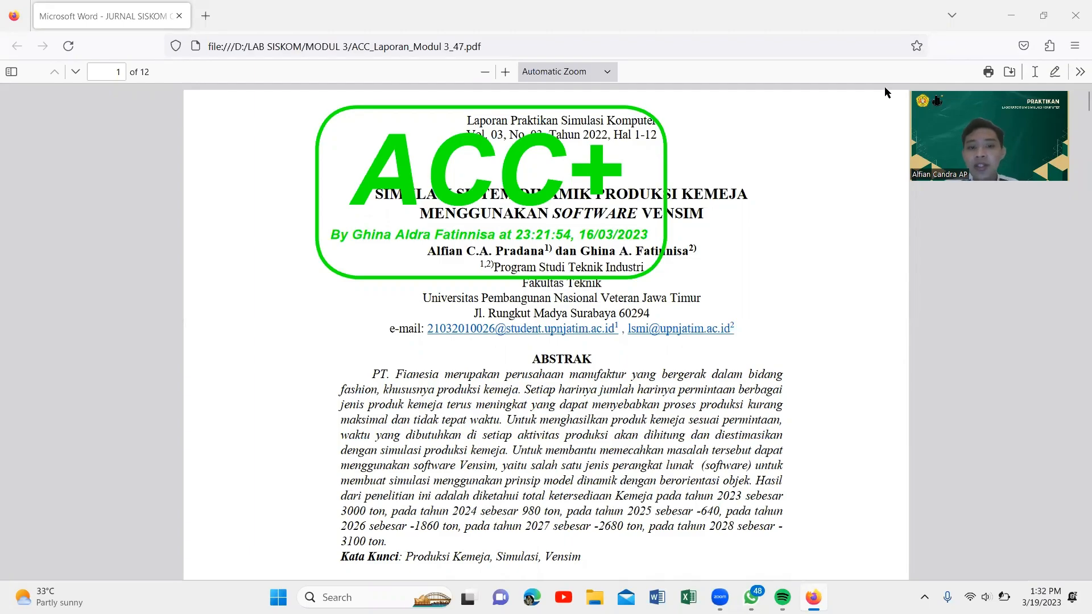
- Read through the abstract and introduction of the shirt production simulation report
{"action": "scroll", "coordinate": [796, 149], "scroll_direction": "down", "scroll_amount": 3}
{"action": "scroll", "coordinate": [729, 196], "scroll_direction": "up", "scroll_amount": 3}
{"action": "scroll", "coordinate": [726, 195], "scroll_direction": "down", "scroll_amount": 6}
{"action": "scroll", "coordinate": [727, 198], "scroll_direction": "down", "scroll_amount": 10}
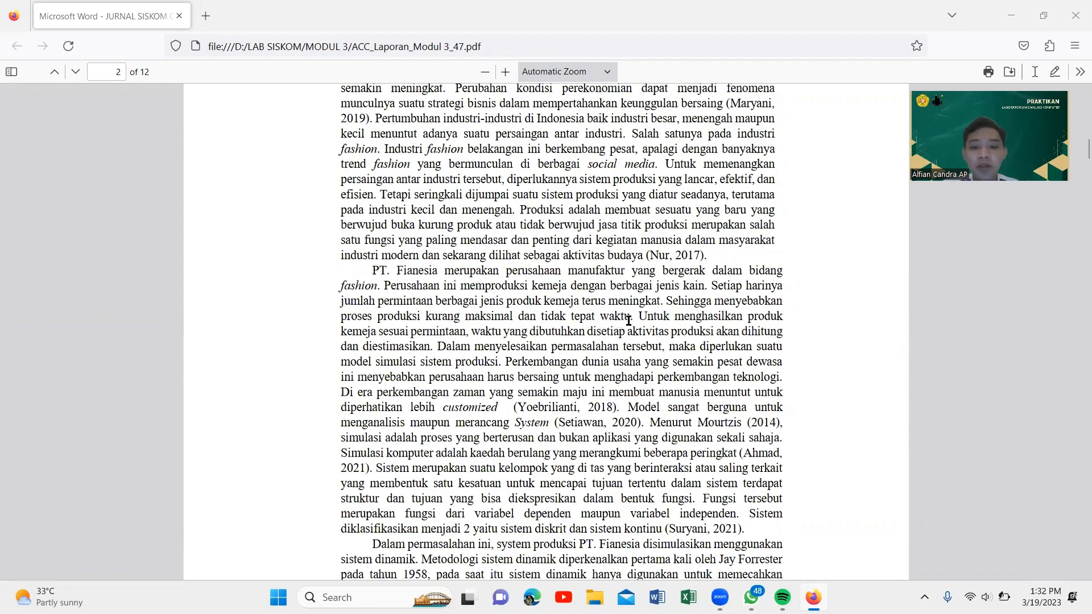
{"action": "scroll", "coordinate": [629, 321], "scroll_direction": "down", "scroll_amount": 8}
{"action": "scroll", "coordinate": [627, 317], "scroll_direction": "down", "scroll_amount": 2}
{"action": "scroll", "coordinate": [627, 318], "scroll_direction": "down", "scroll_amount": 4}
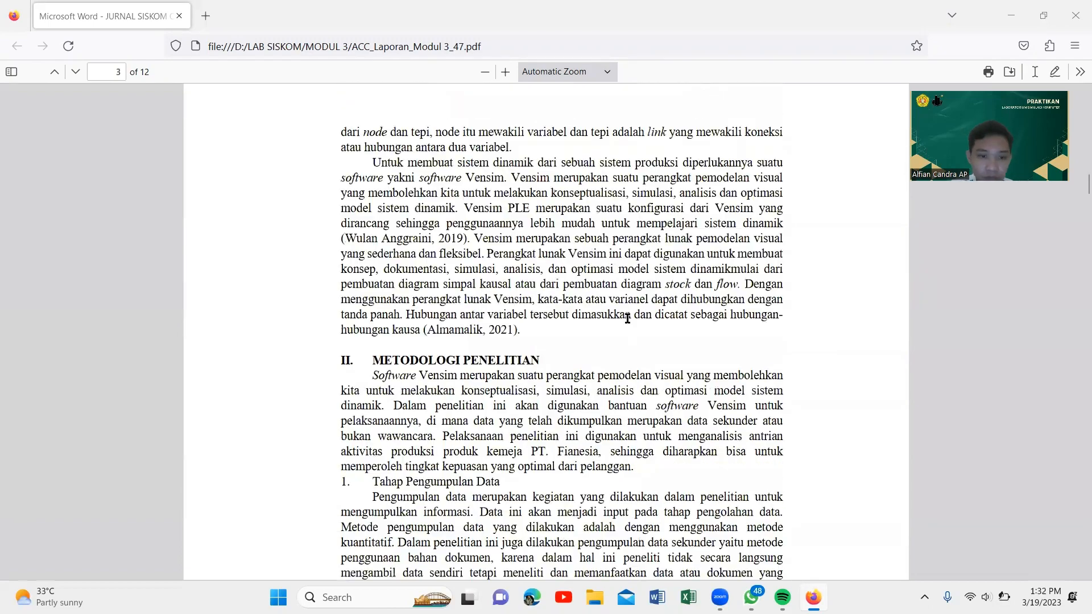
- Examine the report's research methodology section, including the Causal Loop Diagram and the data processing flowchart with its explanation
{"action": "scroll", "coordinate": [629, 316], "scroll_direction": "down", "scroll_amount": 3}
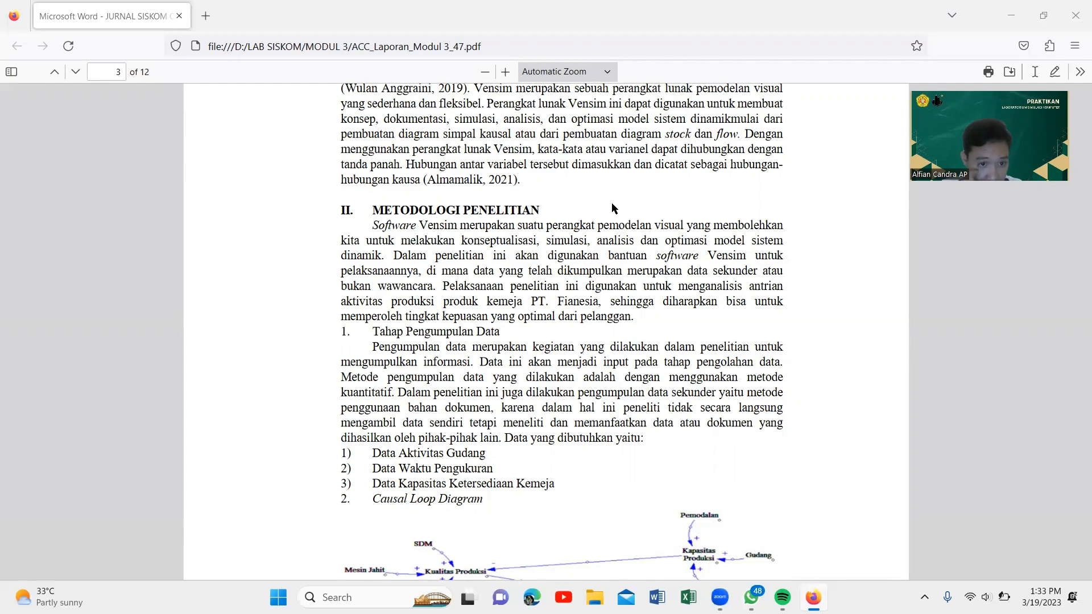
{"action": "scroll", "coordinate": [612, 202], "scroll_direction": "down", "scroll_amount": 2}
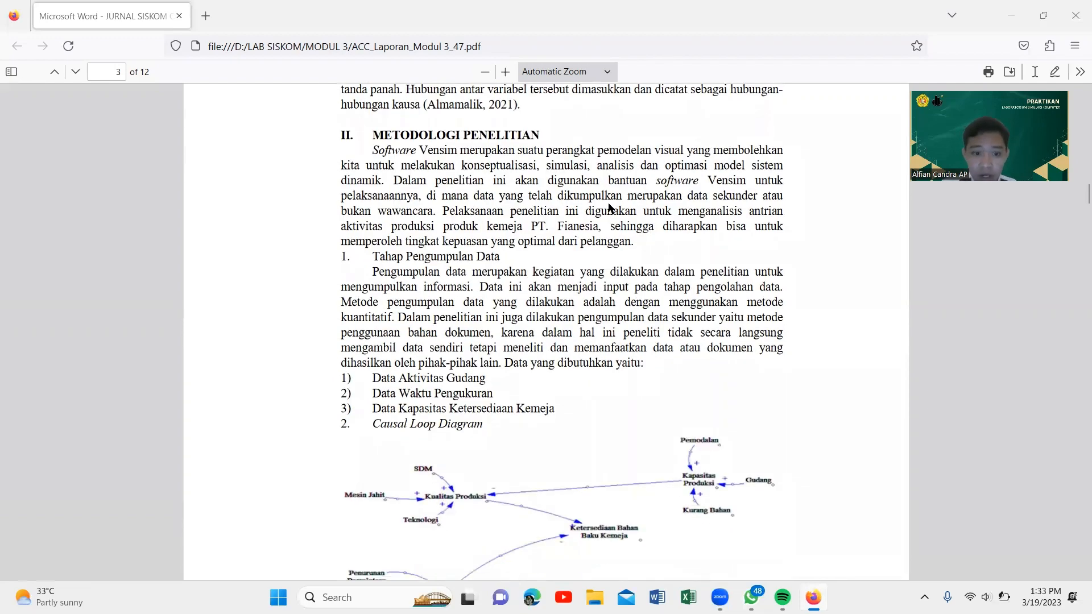
{"action": "scroll", "coordinate": [608, 207], "scroll_direction": "down", "scroll_amount": 4}
{"action": "scroll", "coordinate": [609, 206], "scroll_direction": "up", "scroll_amount": 2}
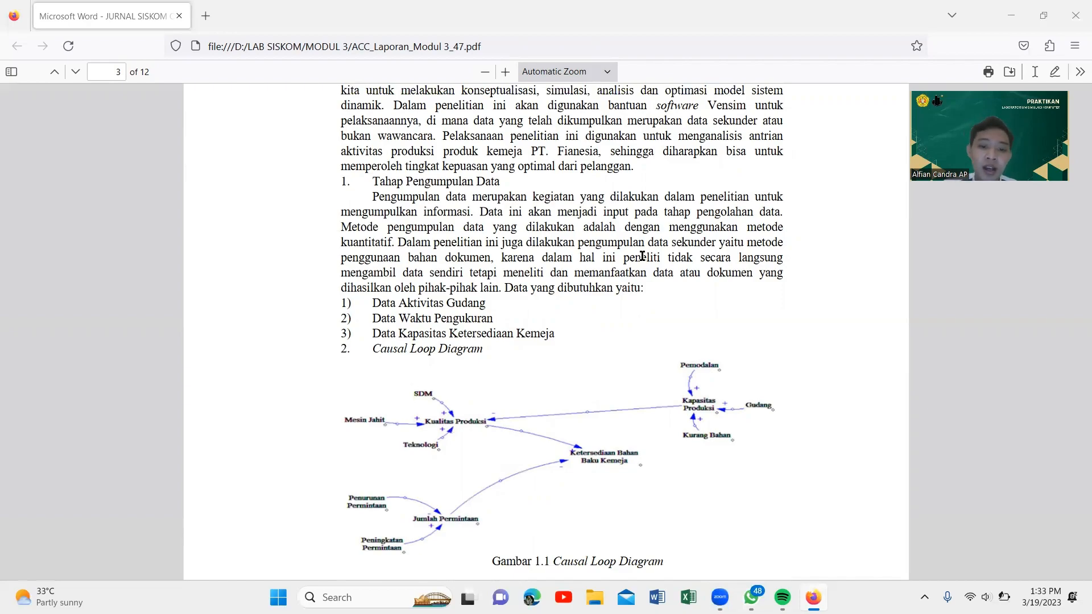
{"action": "scroll", "coordinate": [636, 314], "scroll_direction": "down", "scroll_amount": 3}
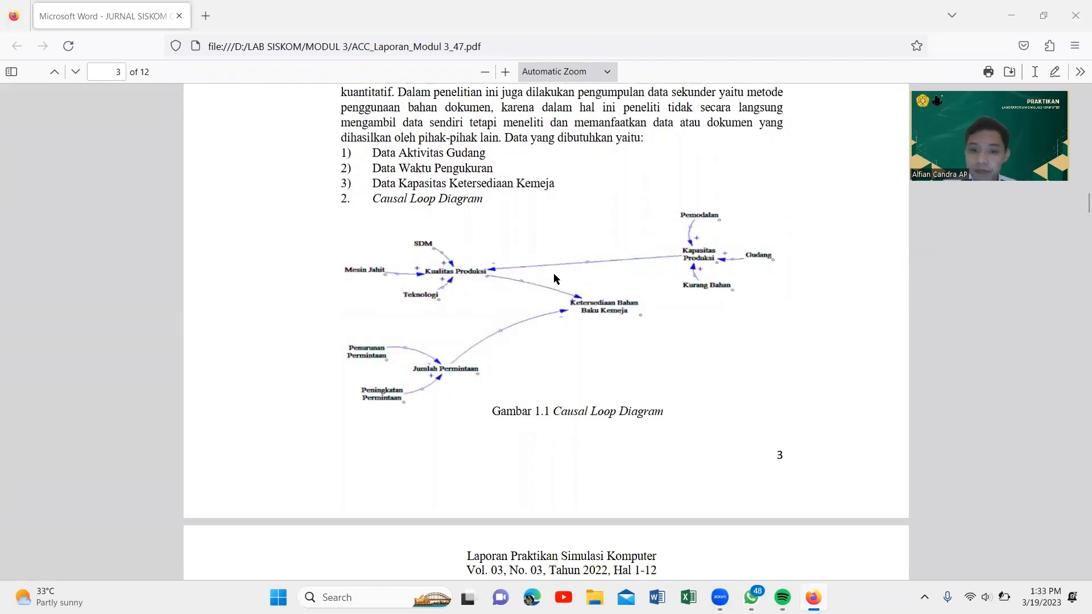
{"action": "scroll", "coordinate": [554, 273], "scroll_direction": "down", "scroll_amount": 6}
{"action": "scroll", "coordinate": [554, 274], "scroll_direction": "down", "scroll_amount": 1}
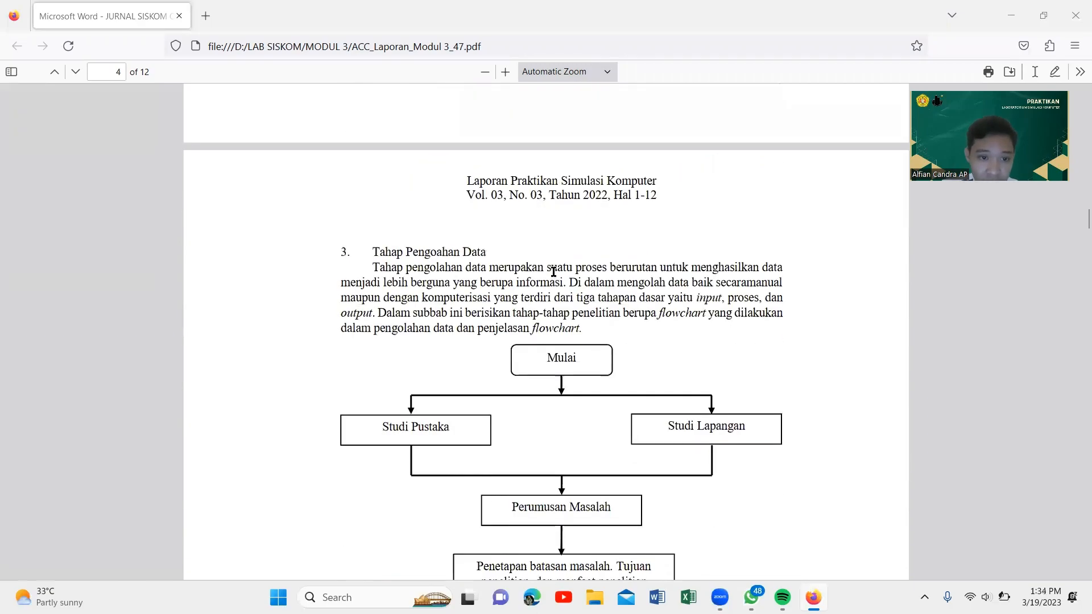
{"action": "scroll", "coordinate": [561, 277], "scroll_direction": "down", "scroll_amount": 2}
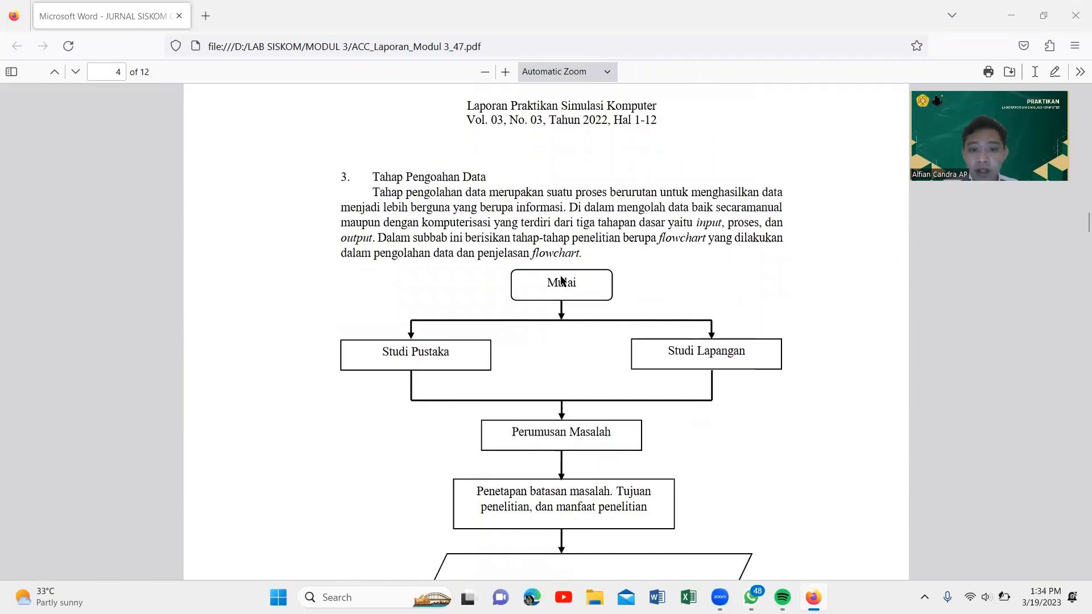
{"action": "scroll", "coordinate": [643, 298], "scroll_direction": "down", "scroll_amount": 4}
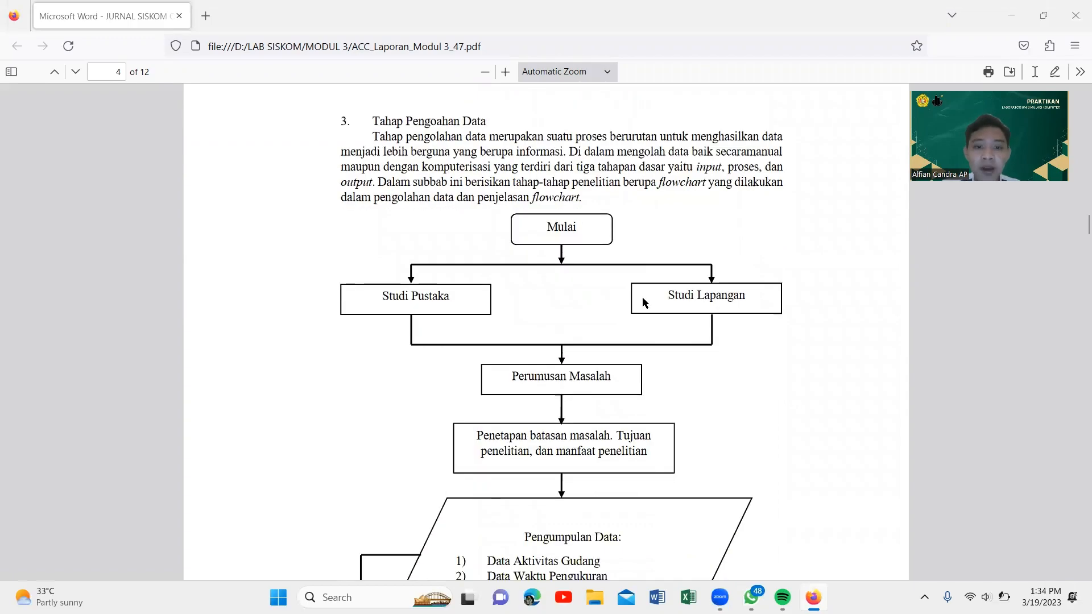
{"action": "scroll", "coordinate": [609, 288], "scroll_direction": "up", "scroll_amount": 3}
{"action": "scroll", "coordinate": [602, 284], "scroll_direction": "down", "scroll_amount": 20}
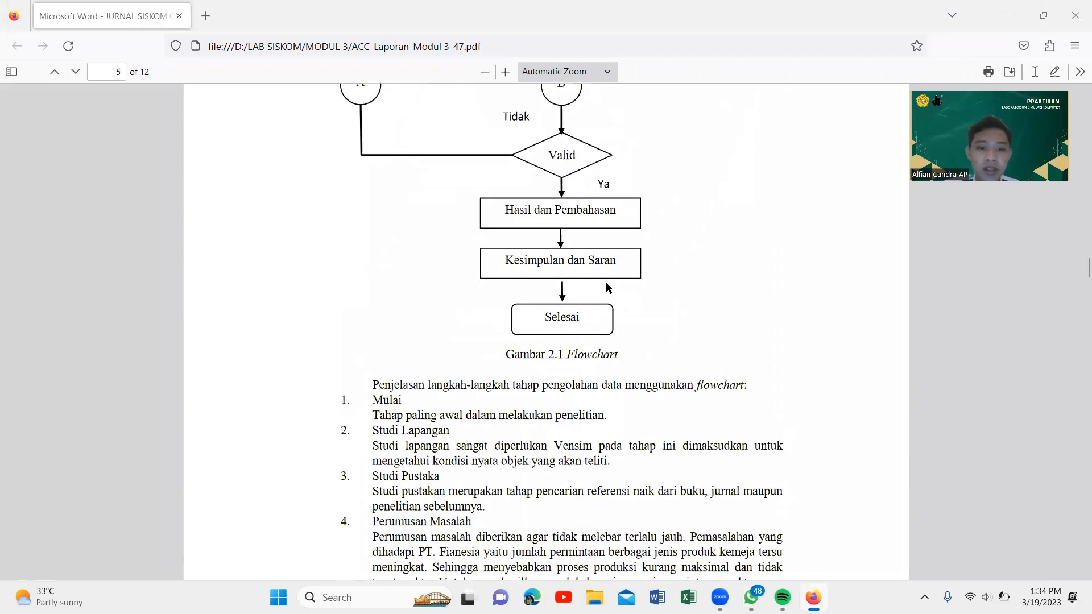
{"action": "scroll", "coordinate": [573, 290], "scroll_direction": "down", "scroll_amount": 4}
{"action": "scroll", "coordinate": [573, 289], "scroll_direction": "down", "scroll_amount": 6}
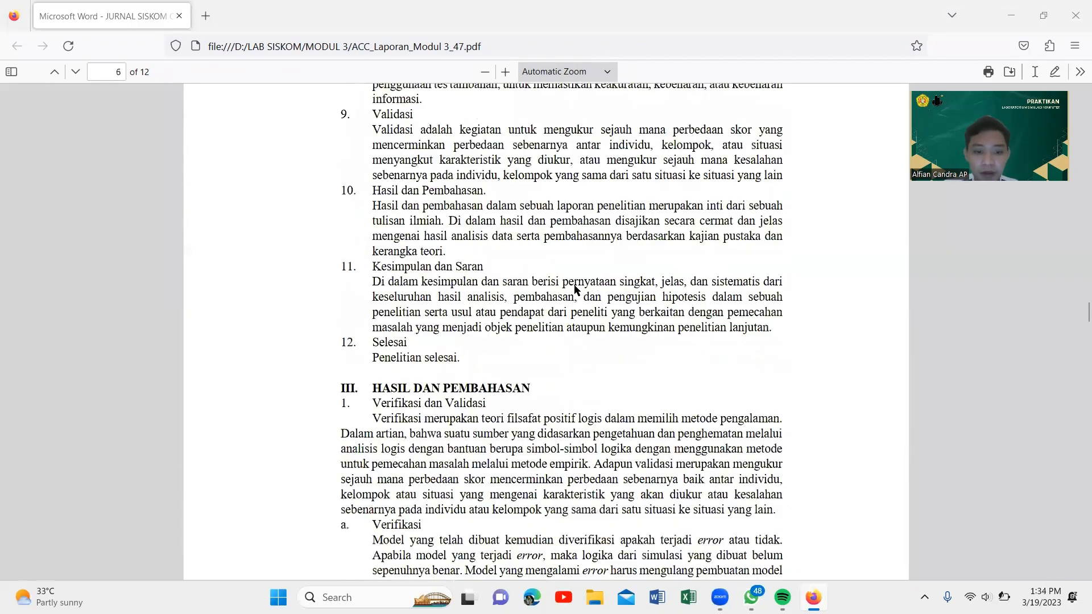
- Examine the Verifikasi and Validasi subsections, including the Vensim verification figure, the validation table and the error calculations
{"action": "scroll", "coordinate": [635, 268], "scroll_direction": "down", "scroll_amount": 2}
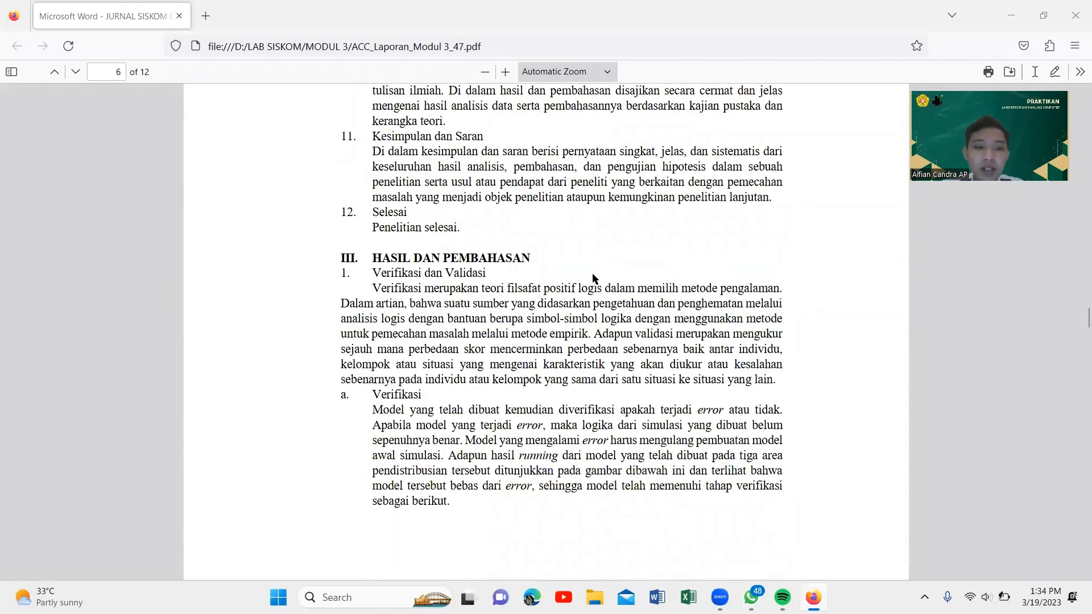
{"action": "scroll", "coordinate": [594, 275], "scroll_direction": "down", "scroll_amount": 2}
{"action": "scroll", "coordinate": [602, 266], "scroll_direction": "up", "scroll_amount": 1}
{"action": "scroll", "coordinate": [603, 265], "scroll_direction": "down", "scroll_amount": 3}
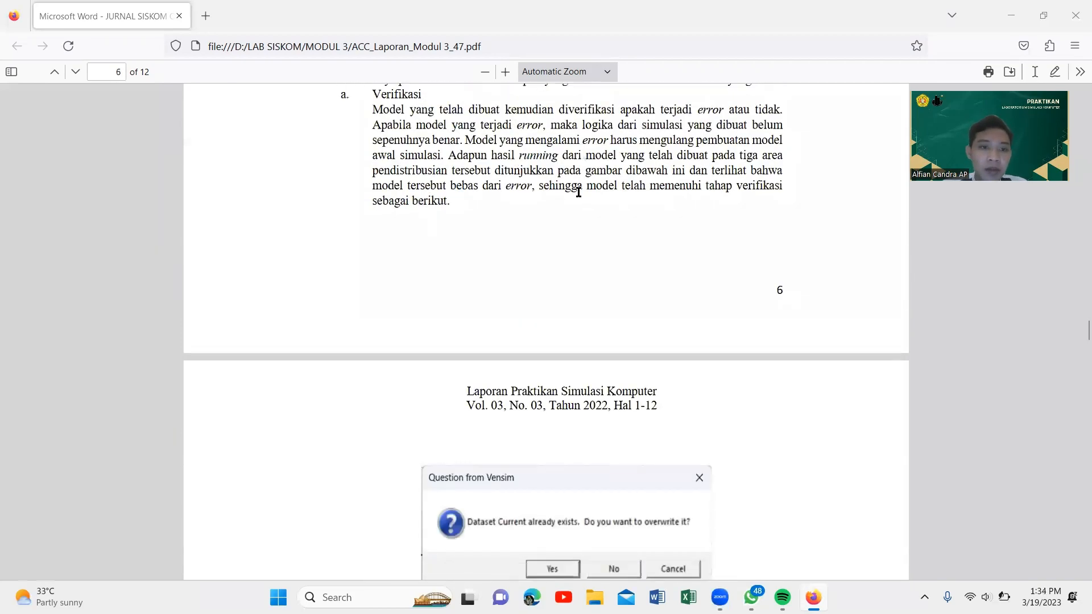
{"action": "scroll", "coordinate": [616, 205], "scroll_direction": "down", "scroll_amount": 1}
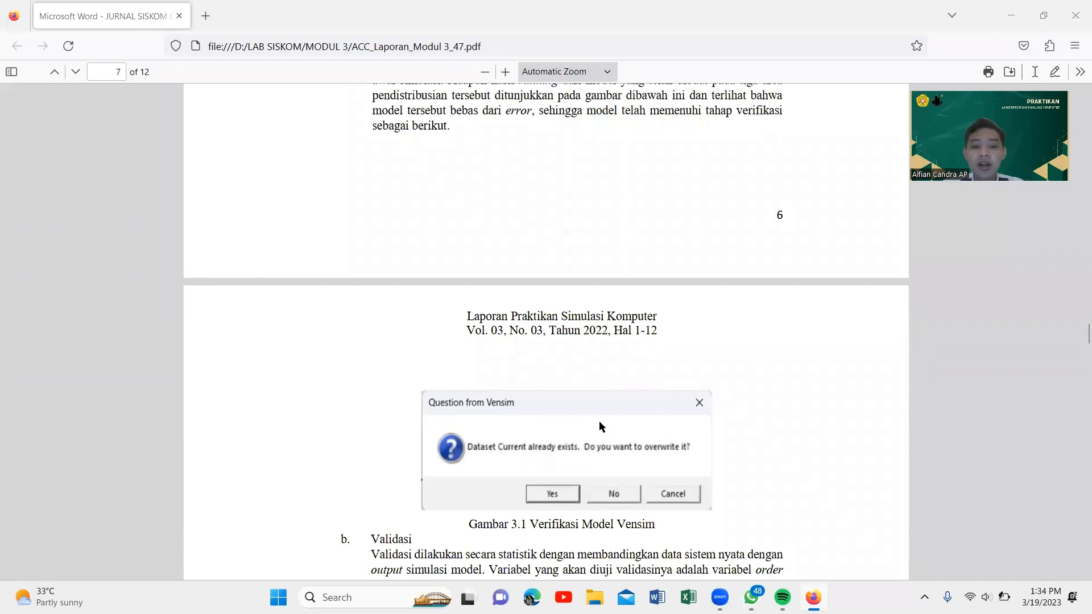
{"action": "scroll", "coordinate": [599, 418], "scroll_direction": "down", "scroll_amount": 2}
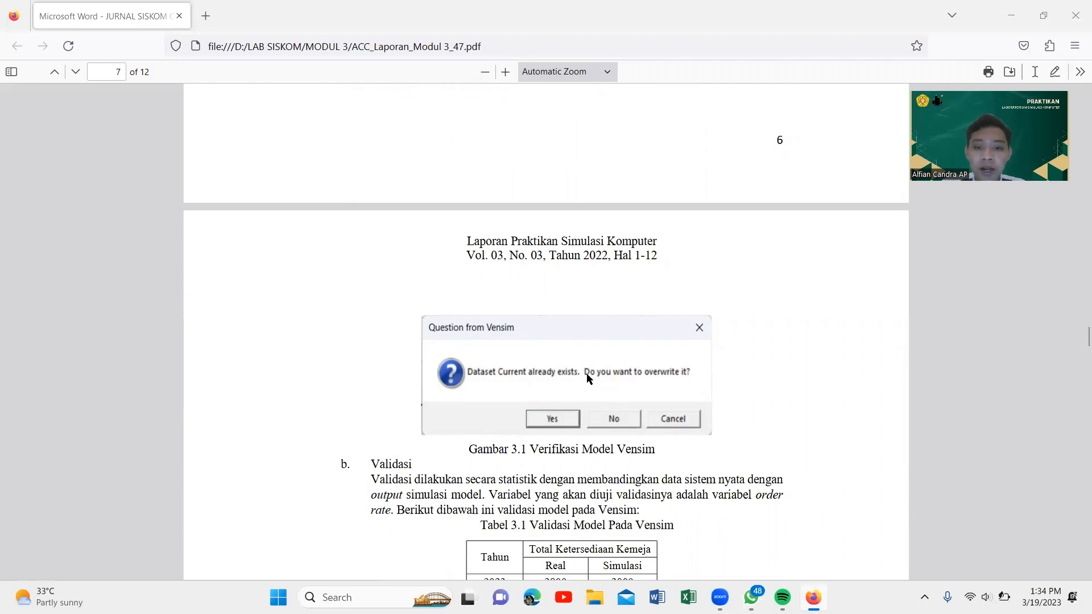
{"action": "scroll", "coordinate": [589, 369], "scroll_direction": "down", "scroll_amount": 4}
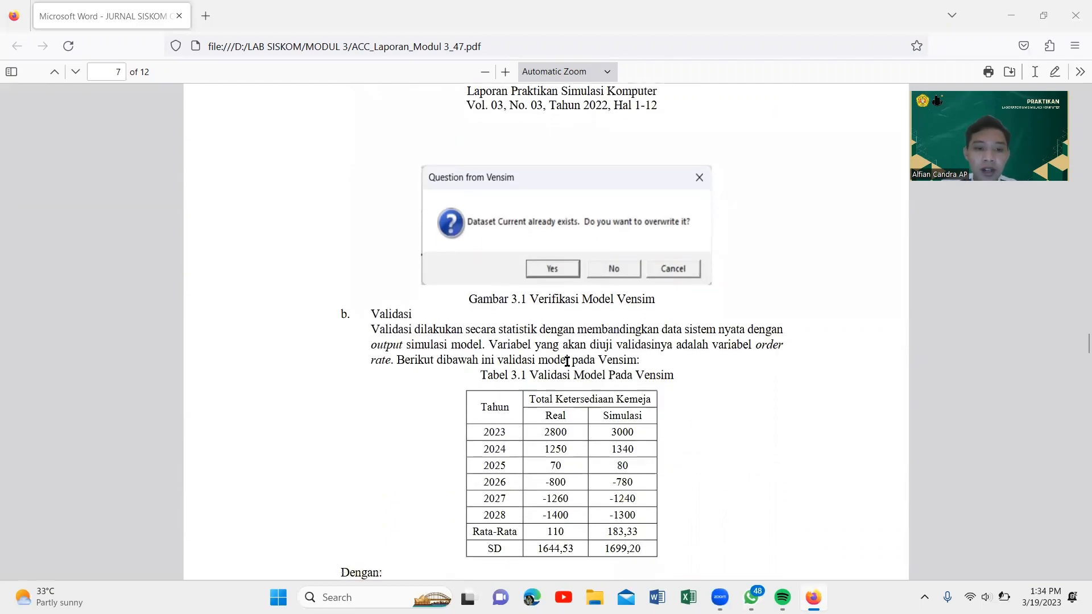
{"action": "scroll", "coordinate": [542, 347], "scroll_direction": "down", "scroll_amount": 4}
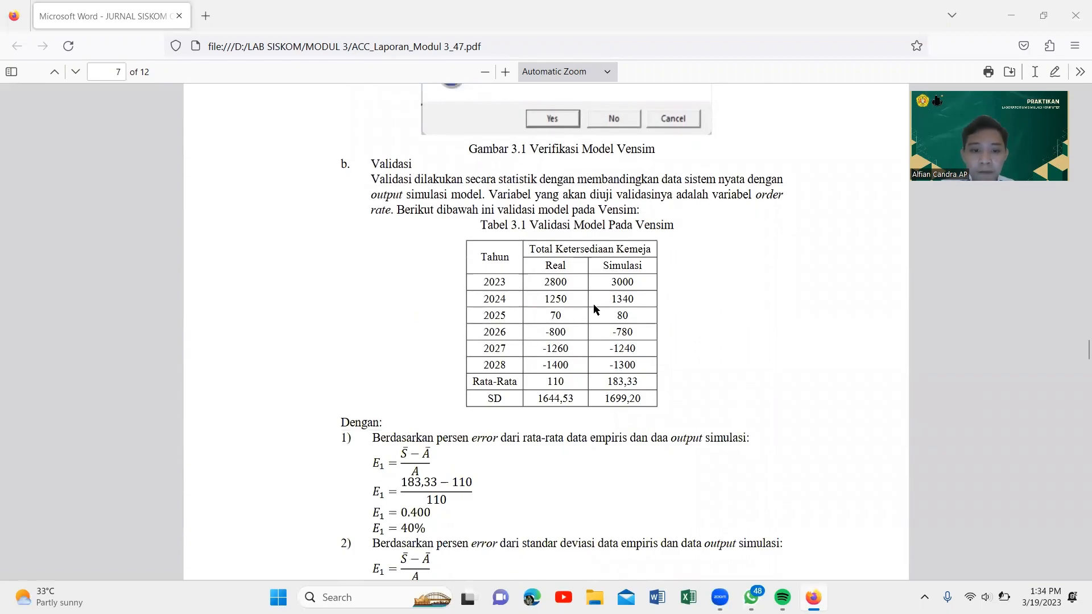
{"action": "scroll", "coordinate": [594, 307], "scroll_direction": "down", "scroll_amount": 2}
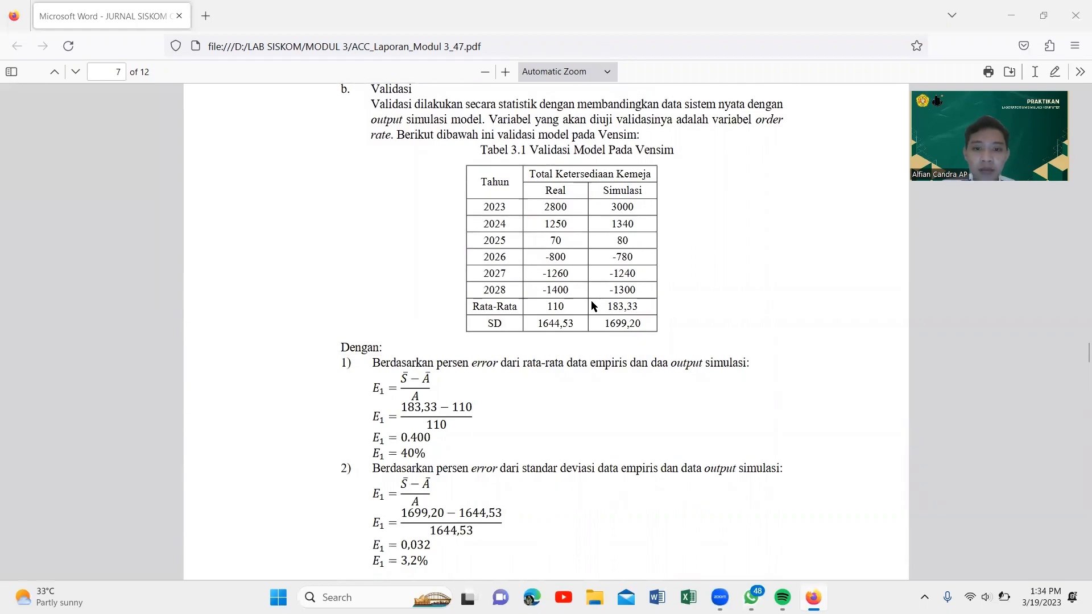
{"action": "scroll", "coordinate": [591, 305], "scroll_direction": "down", "scroll_amount": 2}
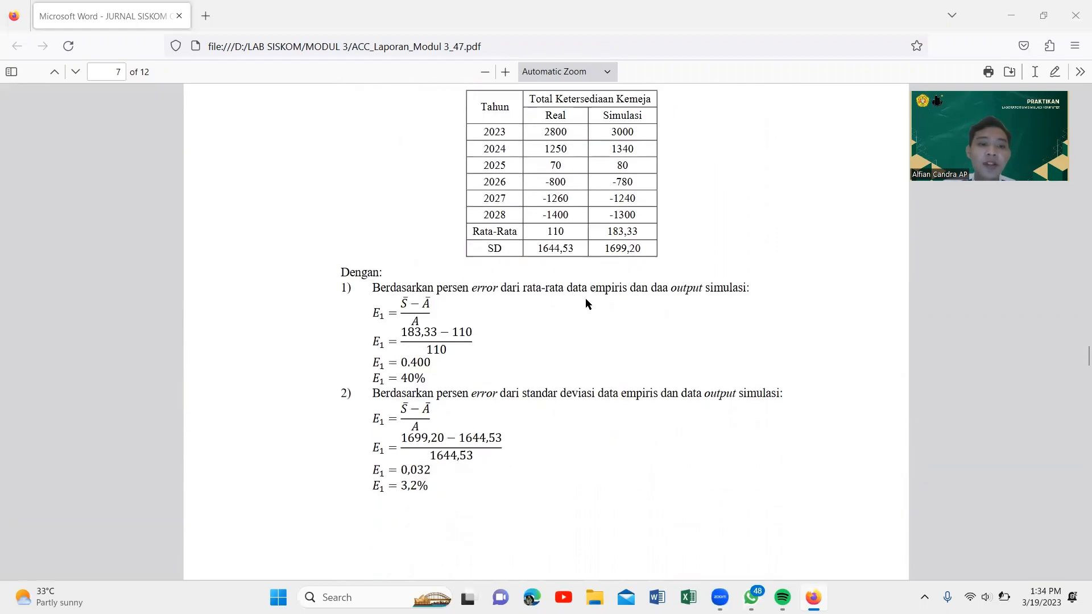
{"action": "scroll", "coordinate": [571, 334], "scroll_direction": "down", "scroll_amount": 4}
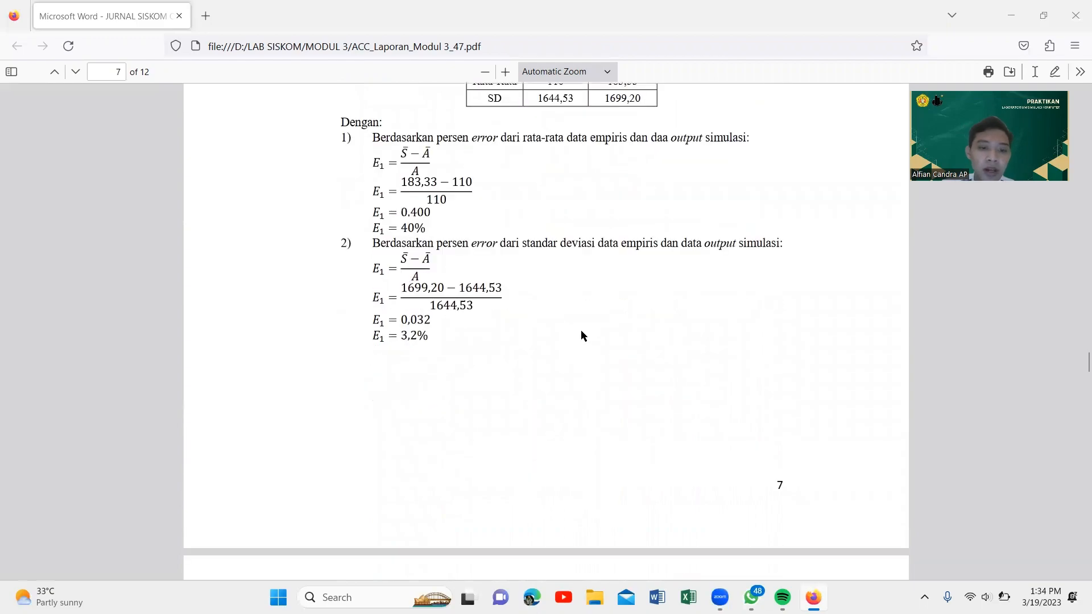
{"action": "scroll", "coordinate": [546, 316], "scroll_direction": "up", "scroll_amount": 2}
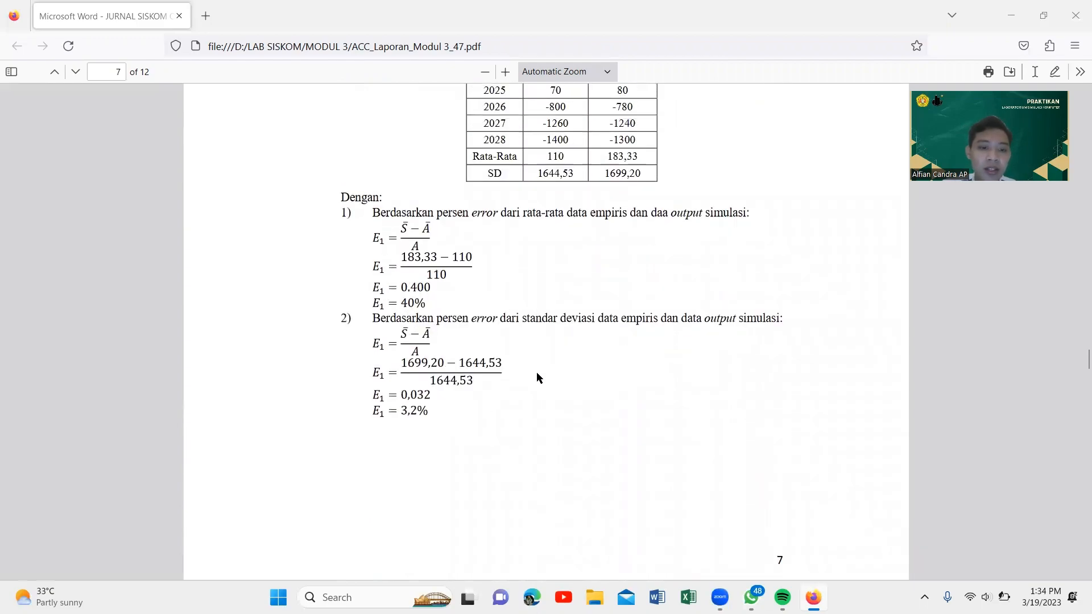
- Examine the Output Simulasi section with the Vensim availability model and the graph and table pads of the four scenarios
{"action": "scroll", "coordinate": [567, 358], "scroll_direction": "down", "scroll_amount": 10}
{"action": "scroll", "coordinate": [569, 359], "scroll_direction": "down", "scroll_amount": 3}
{"action": "scroll", "coordinate": [569, 359], "scroll_direction": "up", "scroll_amount": 2}
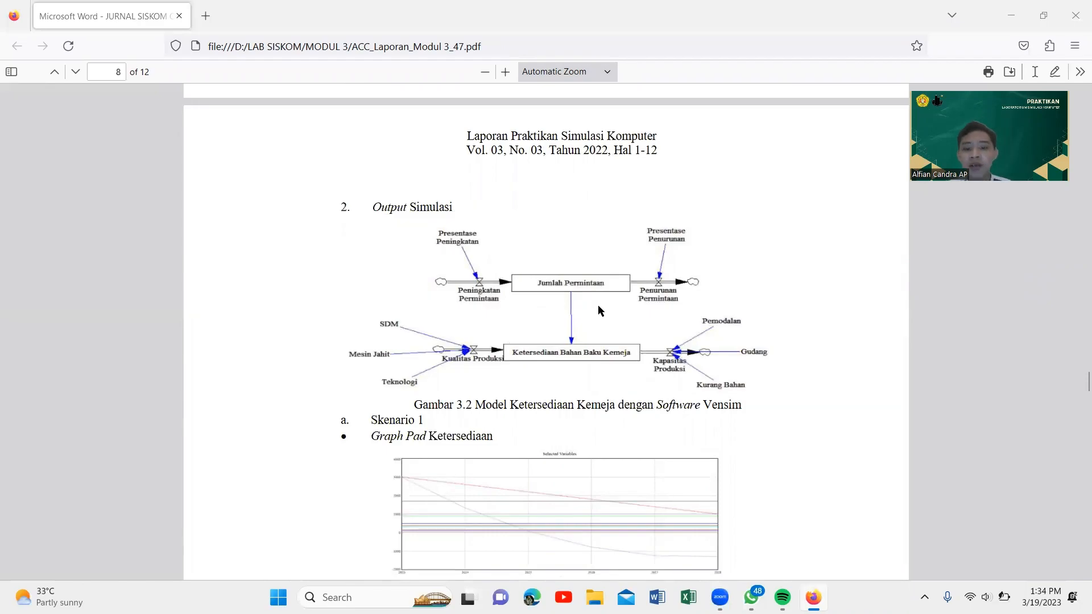
{"action": "scroll", "coordinate": [619, 288], "scroll_direction": "down", "scroll_amount": 2}
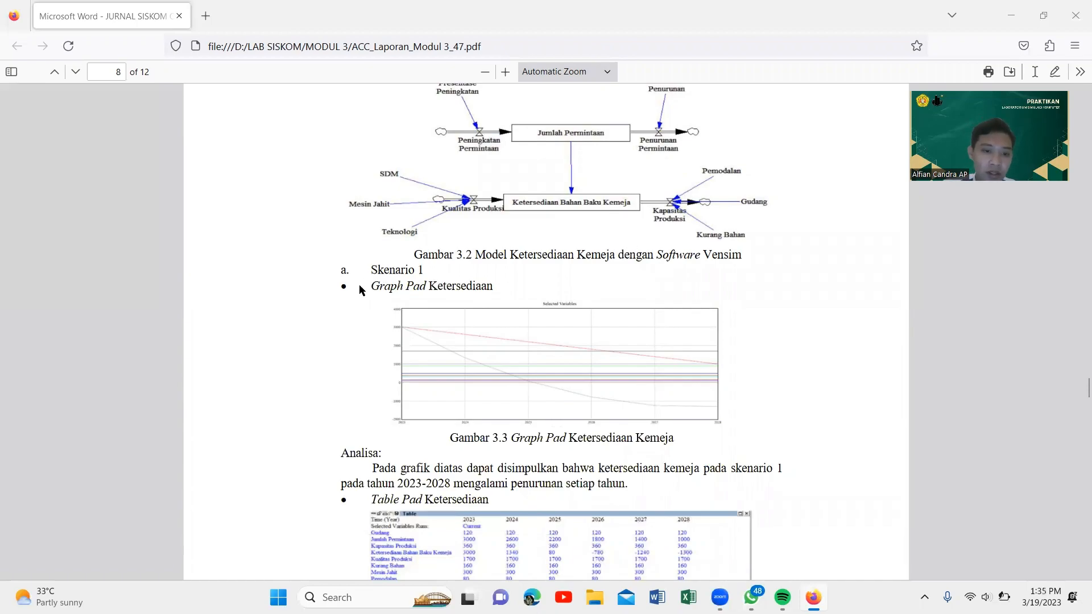
{"action": "scroll", "coordinate": [580, 325], "scroll_direction": "down", "scroll_amount": 9}
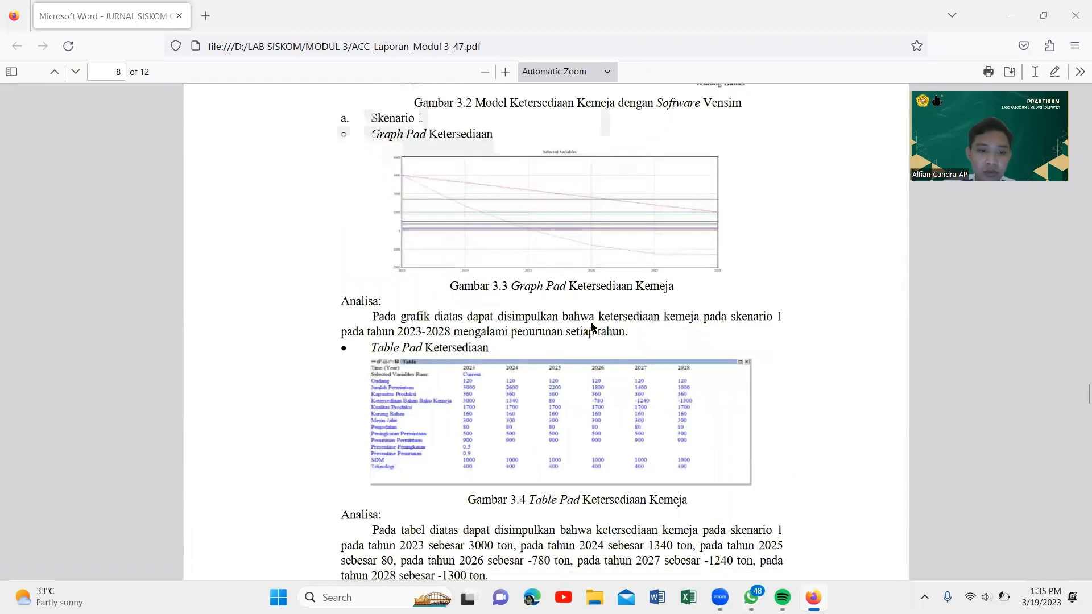
{"action": "scroll", "coordinate": [592, 324], "scroll_direction": "down", "scroll_amount": 15}
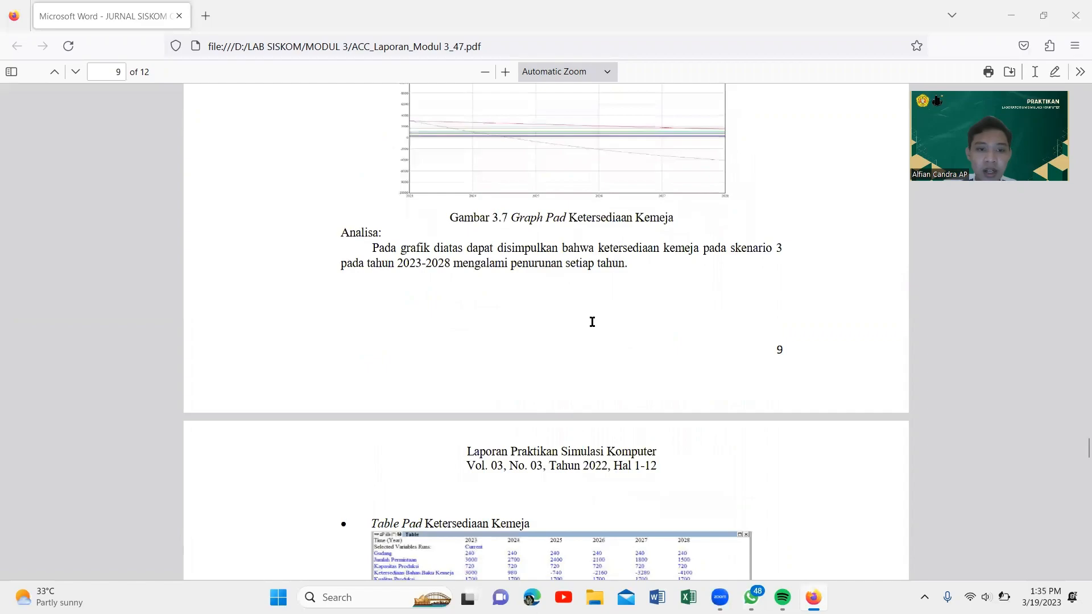
{"action": "scroll", "coordinate": [592, 325], "scroll_direction": "down", "scroll_amount": 2}
{"action": "scroll", "coordinate": [591, 326], "scroll_direction": "up", "scroll_amount": 3}
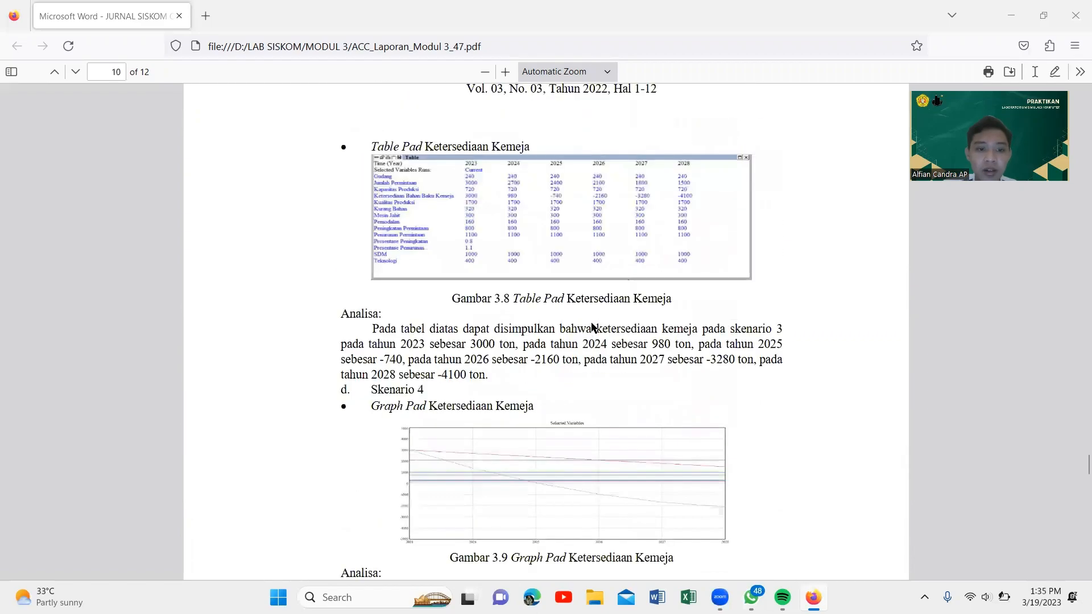
{"action": "scroll", "coordinate": [592, 326], "scroll_direction": "down", "scroll_amount": 9}
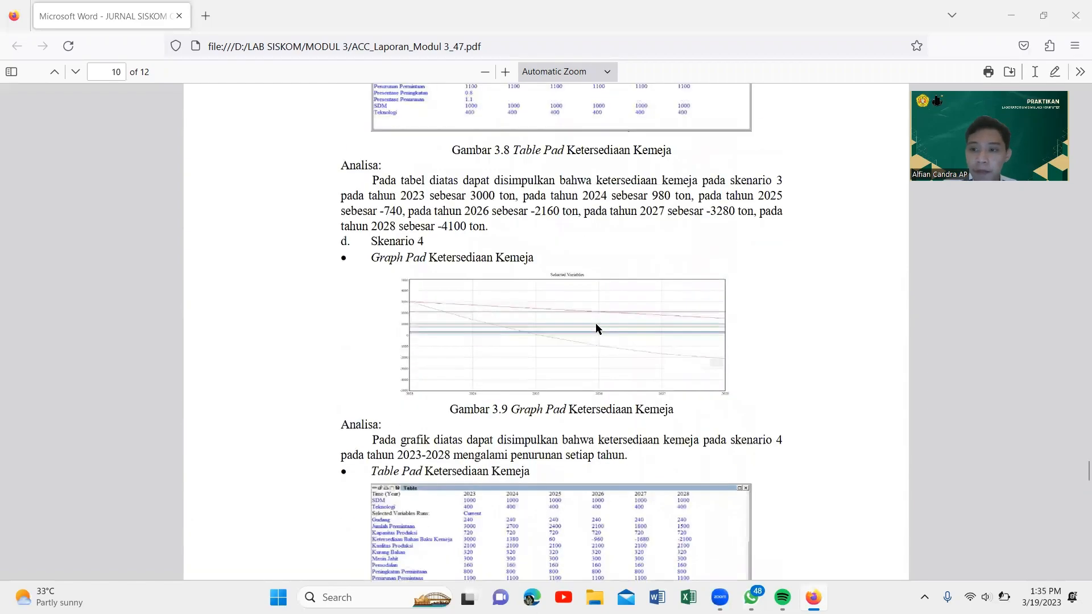
- Review the User Interface model and output analysis on page 11 and the conclusion and references on page 12
{"action": "scroll", "coordinate": [596, 321], "scroll_direction": "down", "scroll_amount": 7}
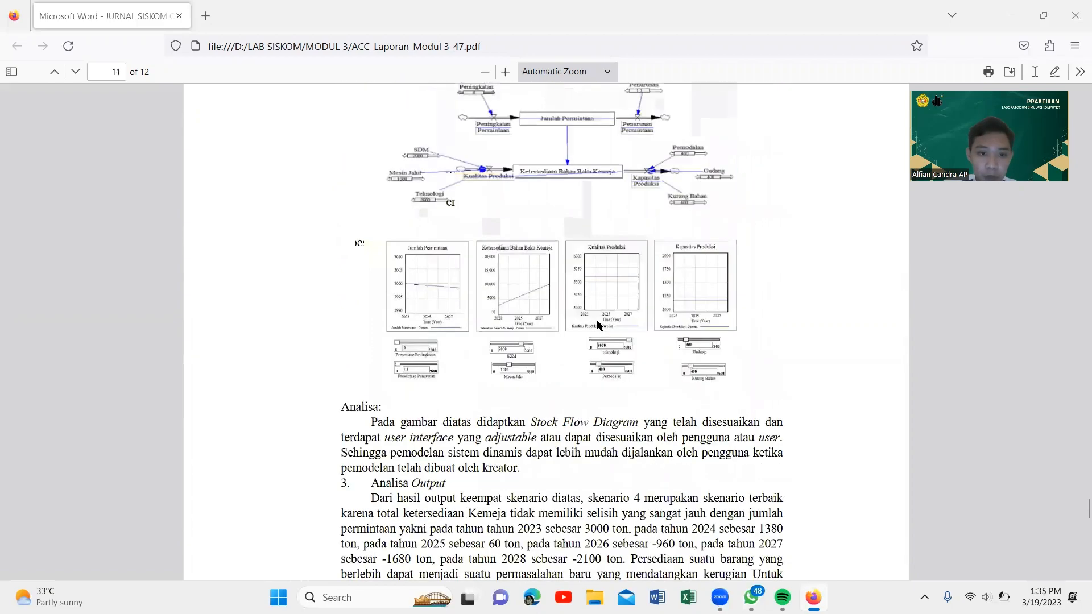
{"action": "scroll", "coordinate": [586, 310], "scroll_direction": "up", "scroll_amount": 4}
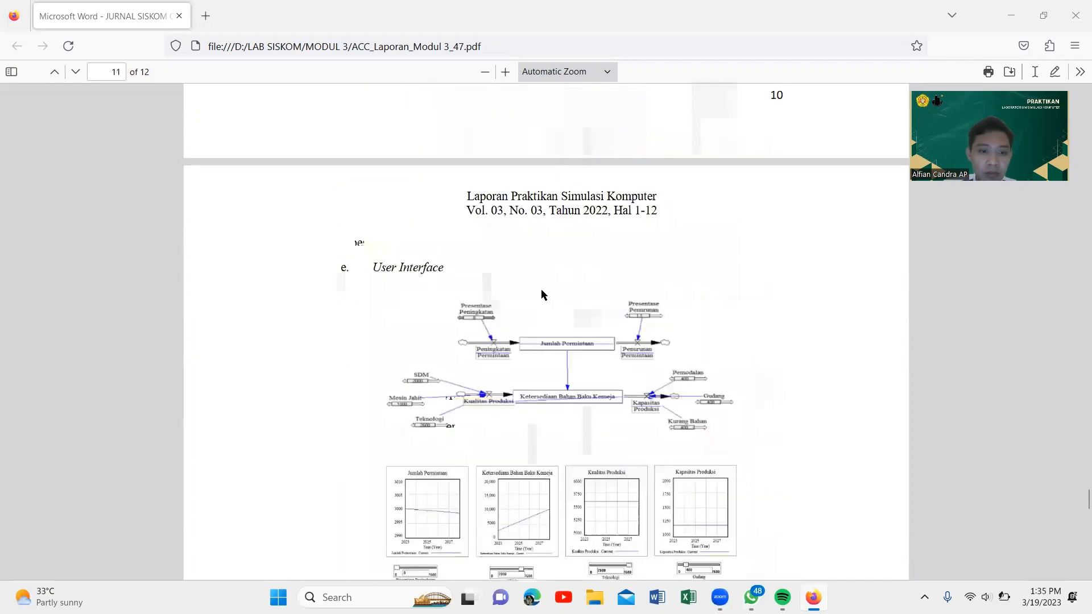
{"action": "scroll", "coordinate": [588, 314], "scroll_direction": "down", "scroll_amount": 5}
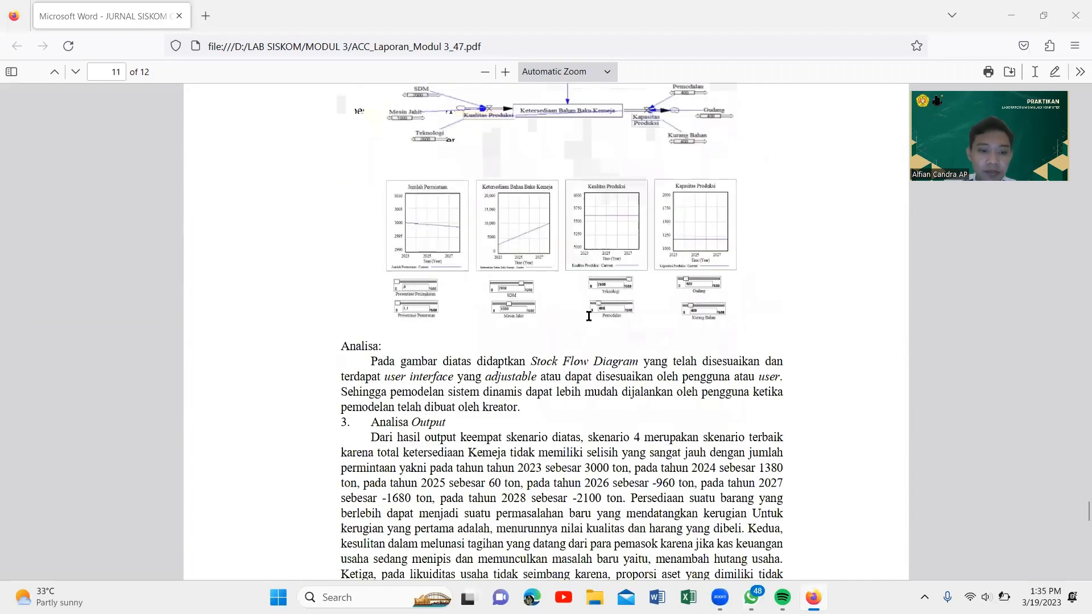
{"action": "scroll", "coordinate": [589, 315], "scroll_direction": "down", "scroll_amount": 3}
{"action": "scroll", "coordinate": [595, 341], "scroll_direction": "down", "scroll_amount": 8}
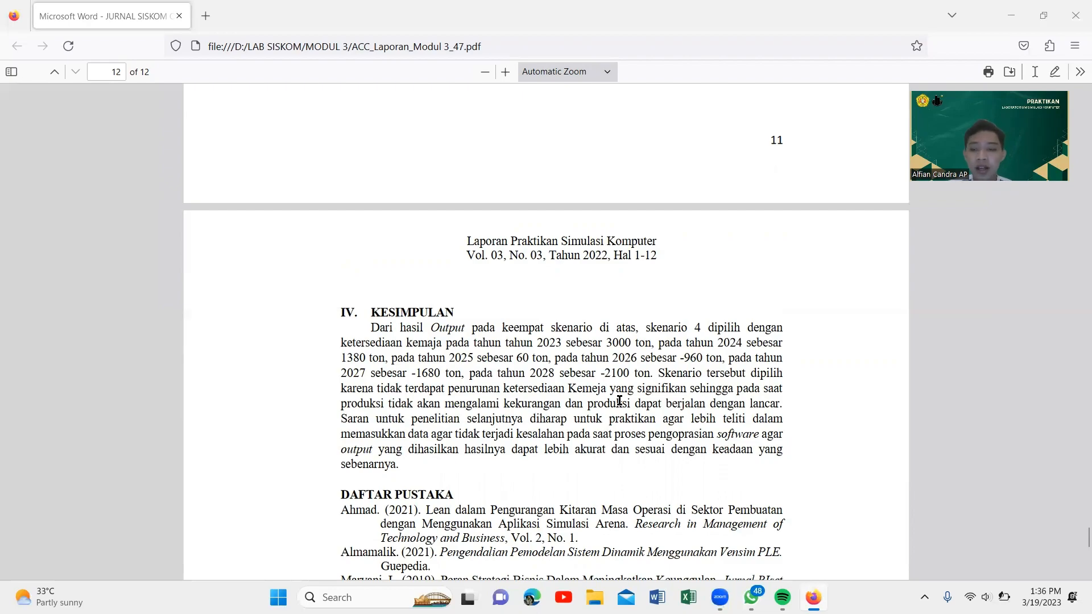
{"action": "scroll", "coordinate": [619, 401], "scroll_direction": "down", "scroll_amount": 10}
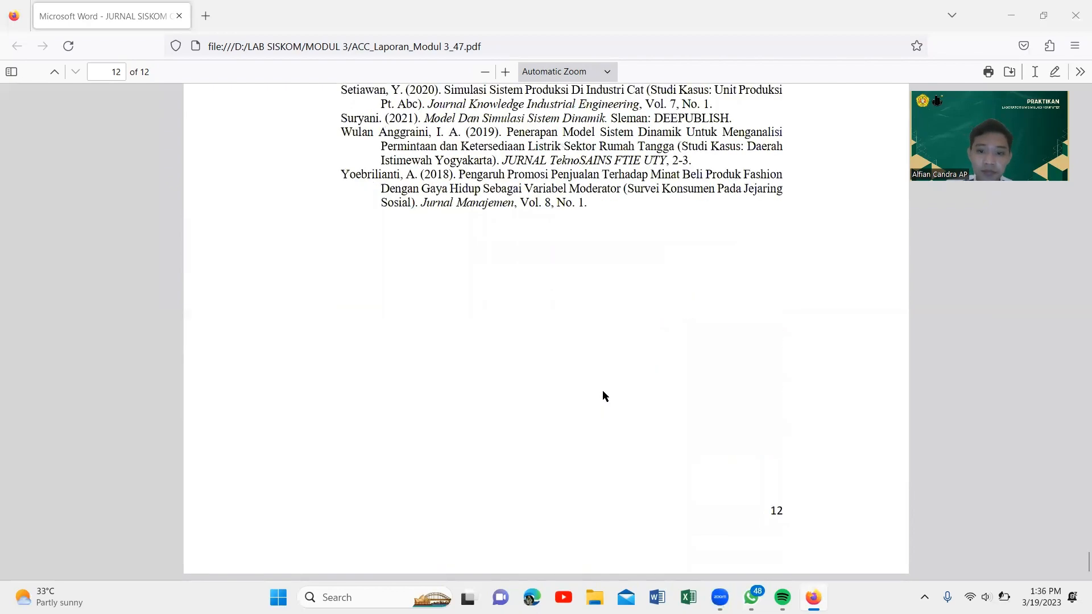
{"action": "scroll", "coordinate": [605, 396], "scroll_direction": "up", "scroll_amount": 10}
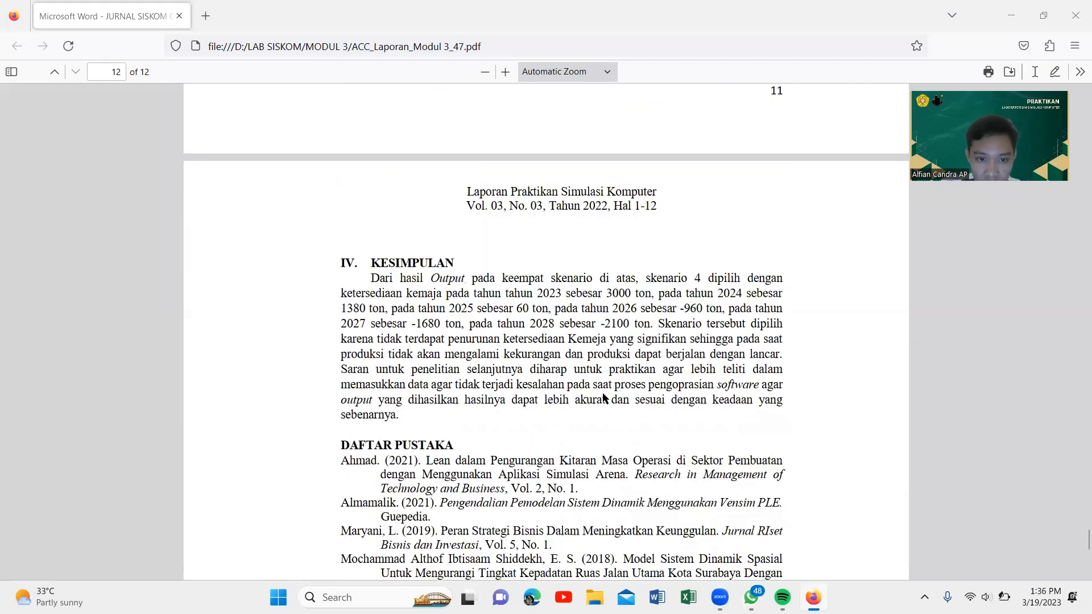
{"action": "scroll", "coordinate": [604, 397], "scroll_direction": "up", "scroll_amount": 2}
{"action": "scroll", "coordinate": [550, 316], "scroll_direction": "up", "scroll_amount": 5}
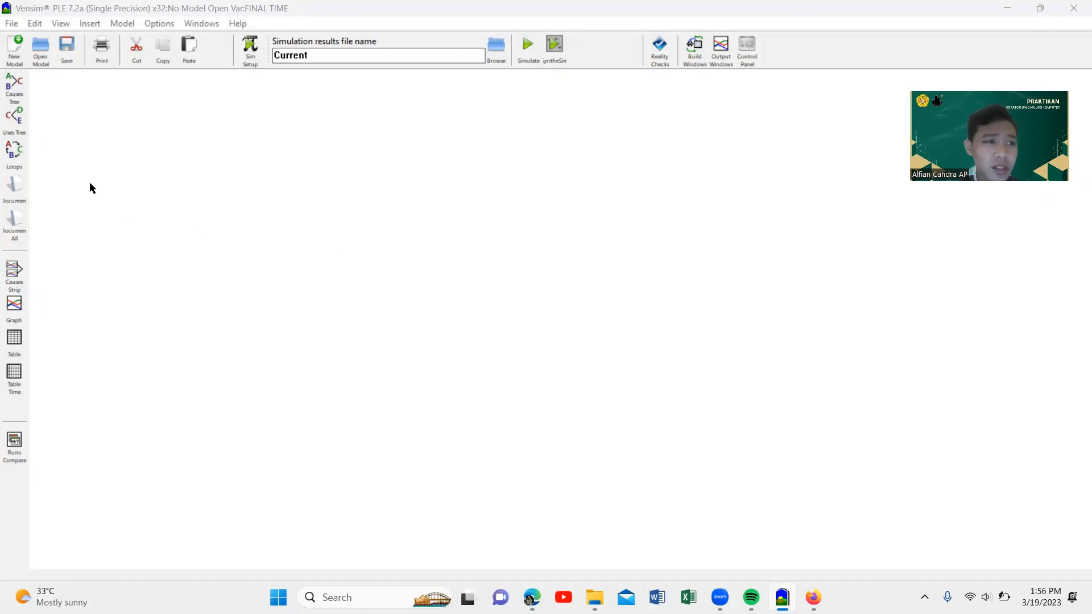
- Create a new model with initial time 2023, final time 2028 and Year as the time unit
{"action": "left_click", "coordinate": [16, 57]}
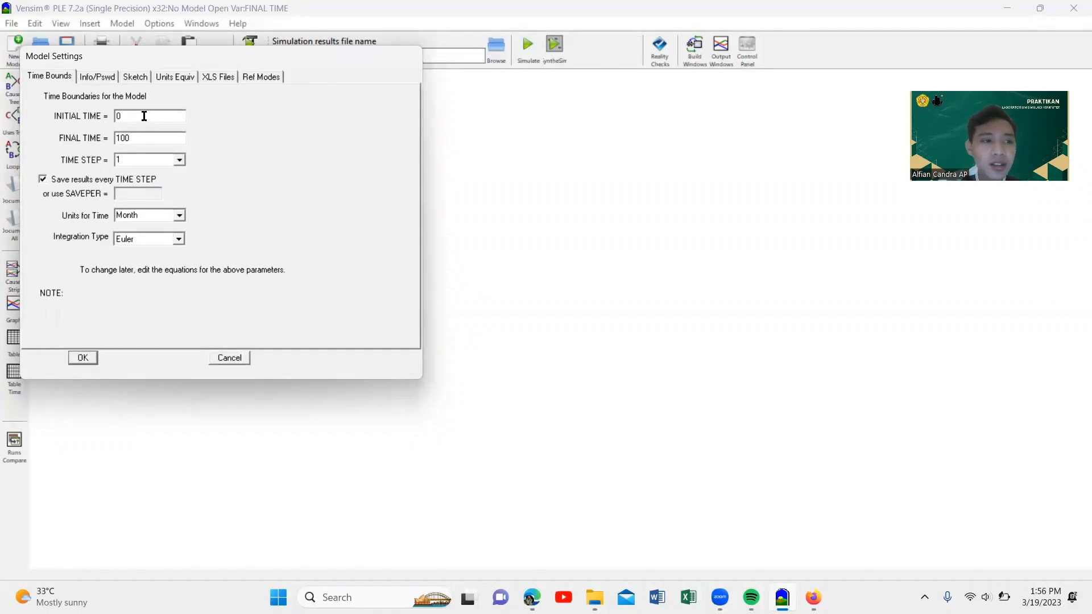
{"action": "left_click", "coordinate": [143, 113]}
{"action": "key", "text": "BackSpace"}
{"action": "type", "text": "2023"}
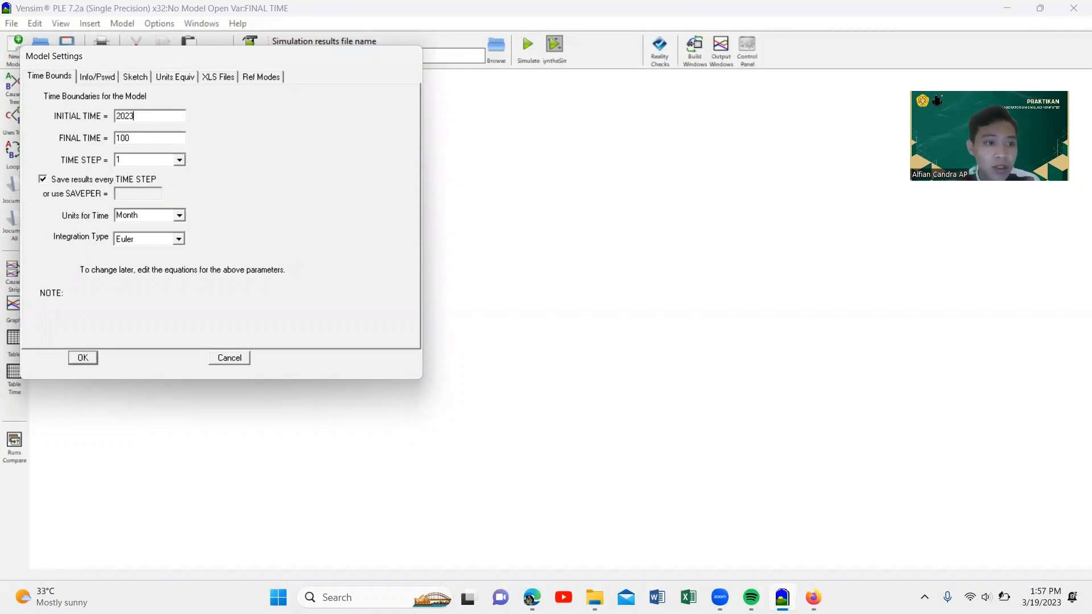
{"action": "key", "text": "Tab"}
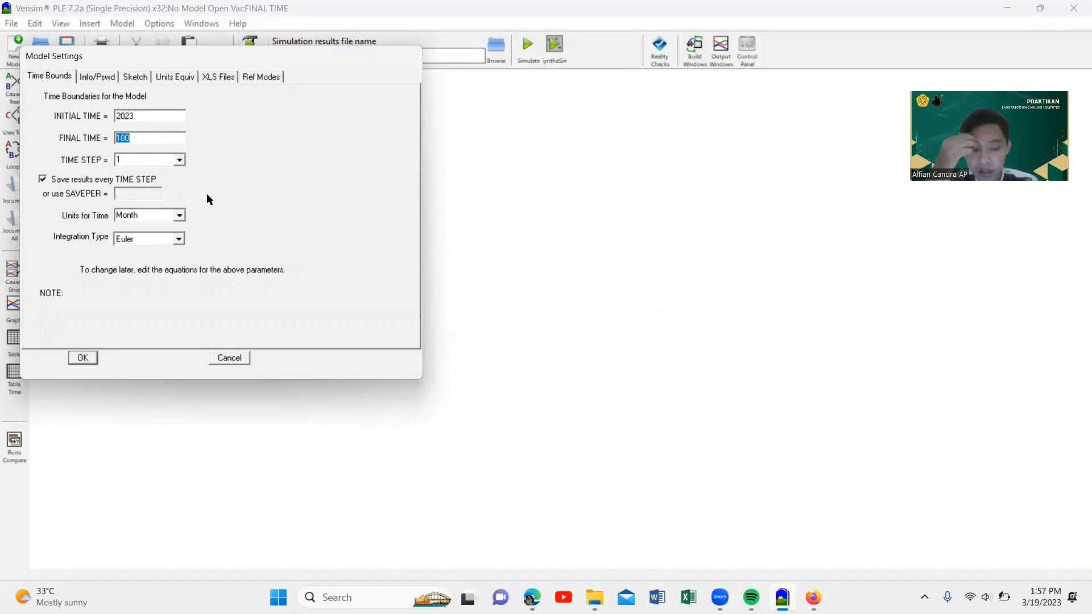
{"action": "type", "text": "2028"}
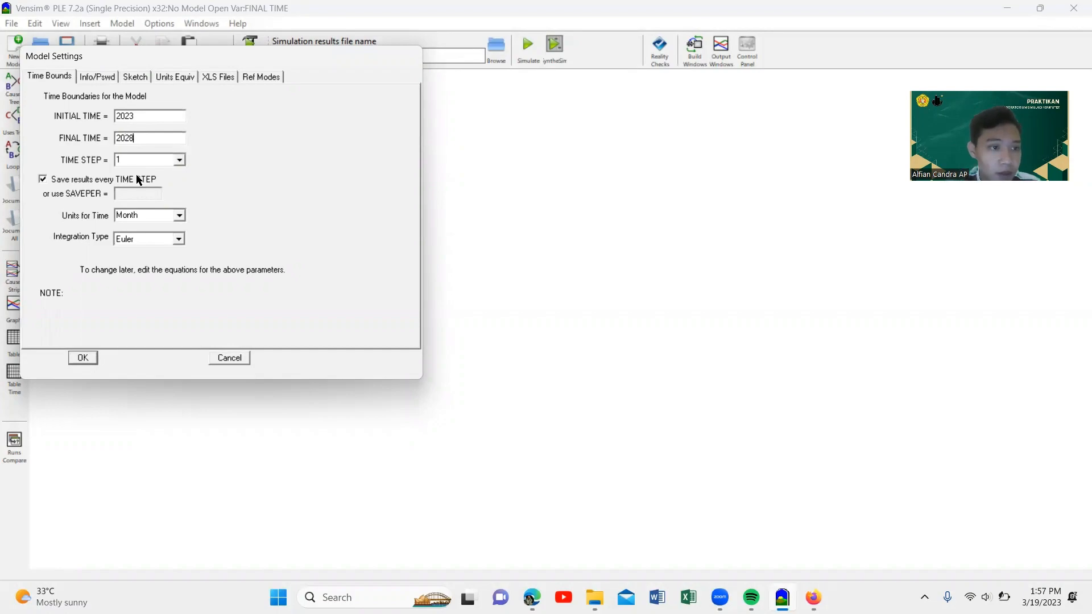
{"action": "left_click", "coordinate": [181, 215]}
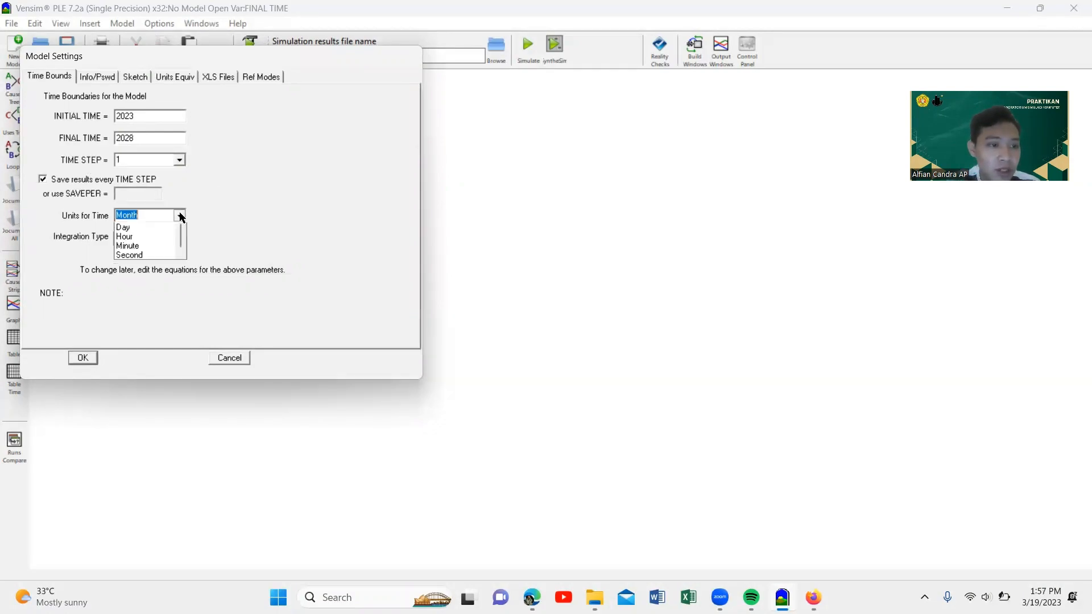
{"action": "scroll", "coordinate": [151, 244], "scroll_direction": "up", "scroll_amount": 2}
{"action": "left_click", "coordinate": [153, 228]}
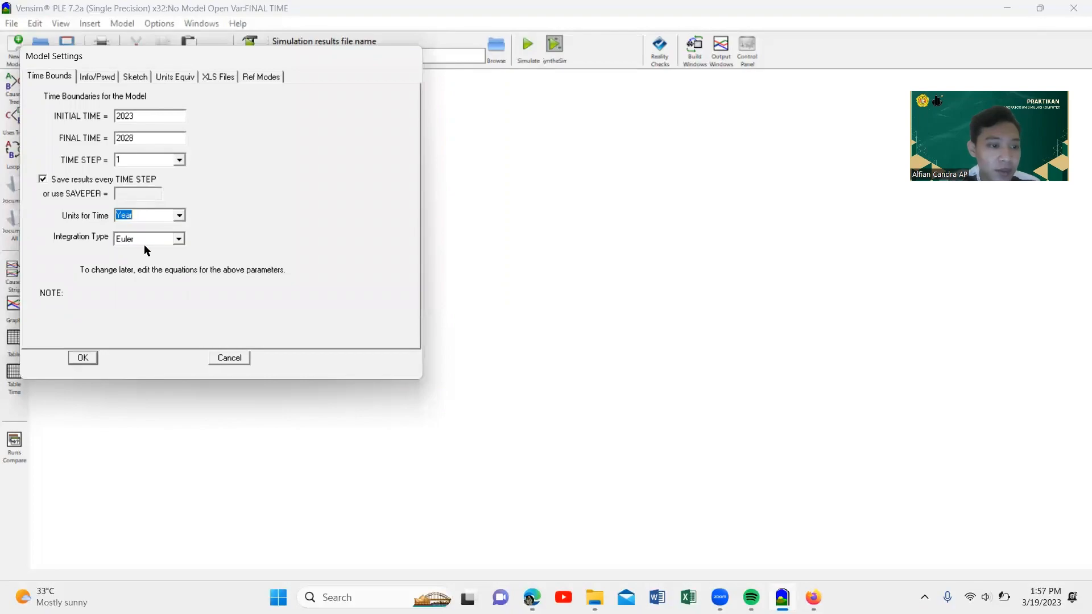
{"action": "left_click", "coordinate": [83, 357]}
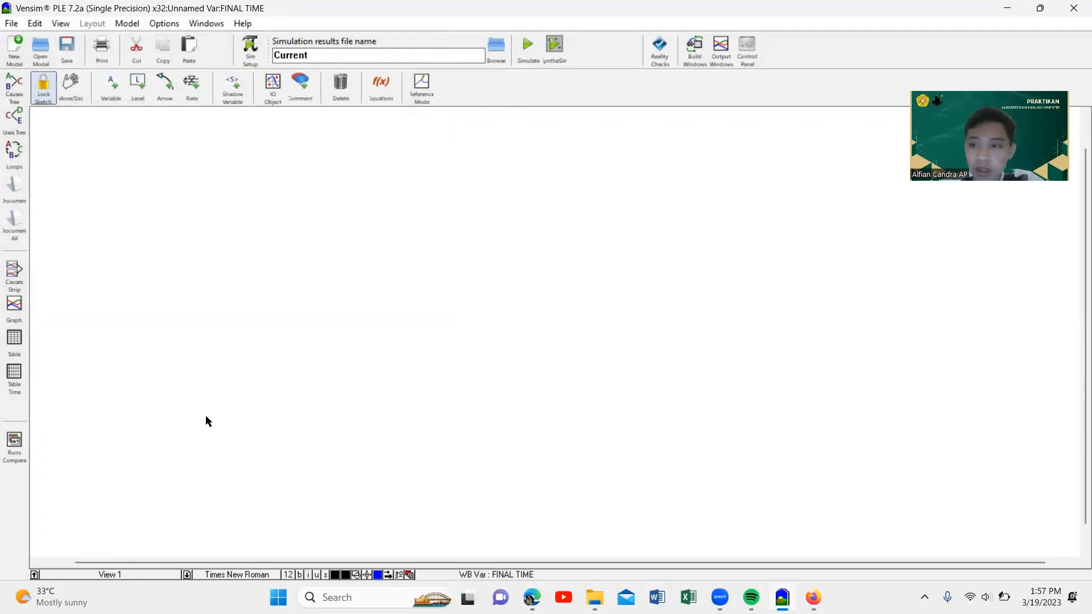
- Add a variable named Kualitas Produksi to the empty sketch
{"action": "left_click", "coordinate": [113, 93]}
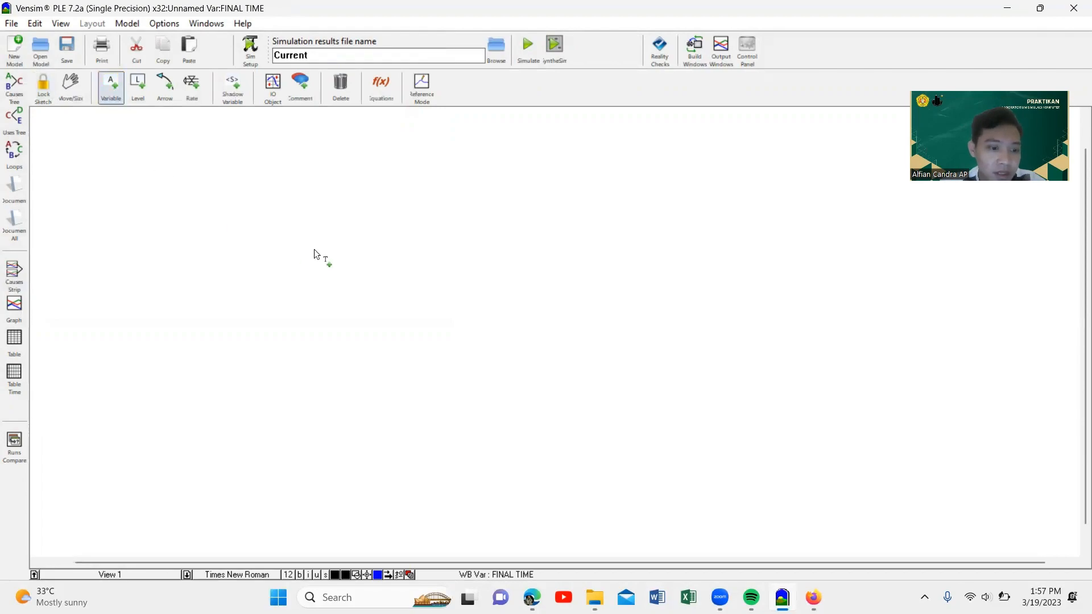
{"action": "left_click", "coordinate": [328, 270]}
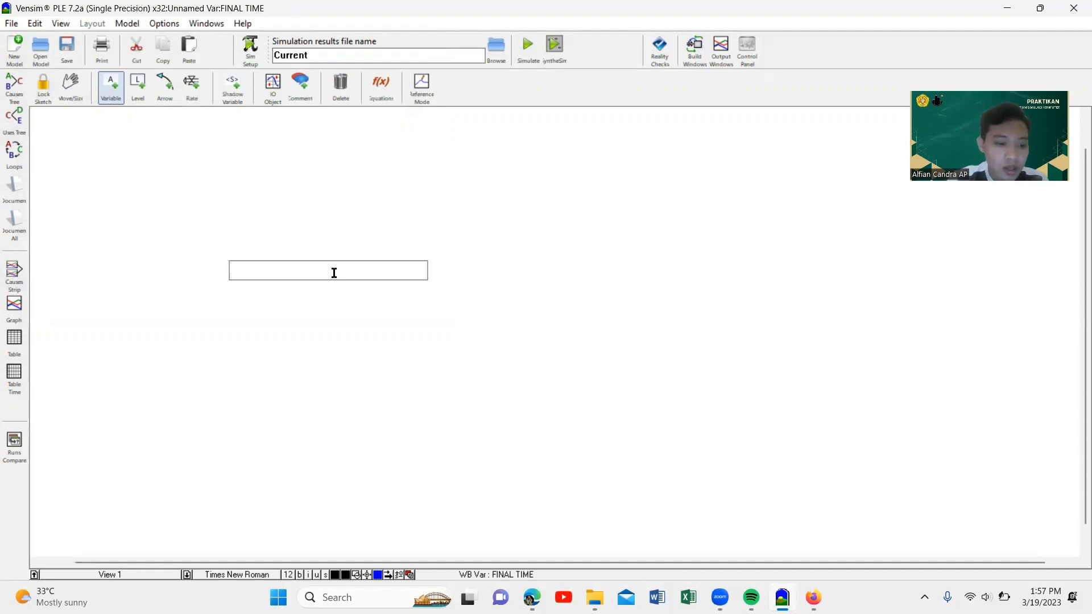
{"action": "type", "text": "Kul"}
{"action": "type", "text": "alitas Pro"}
{"action": "type", "text": "duks"}
{"action": "type", "text": "i"}
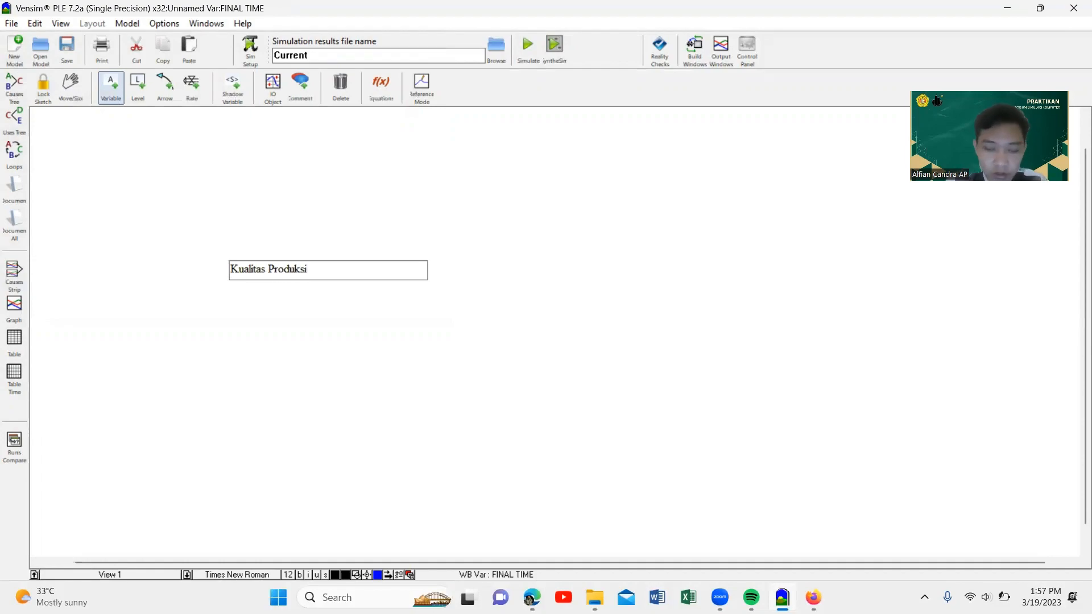
{"action": "key", "text": "Return"}
- Add the variables SDM, above and left of Kualitas Produksi, and Mesin Jahit, directly left of it
{"action": "left_click", "coordinate": [242, 219]}
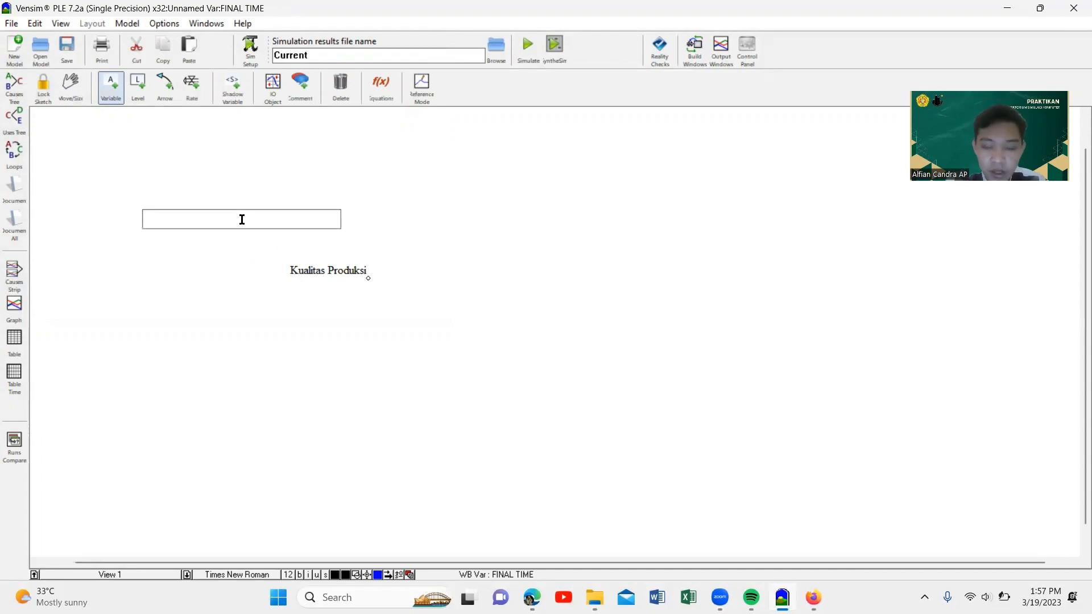
{"action": "type", "text": "SDM"}
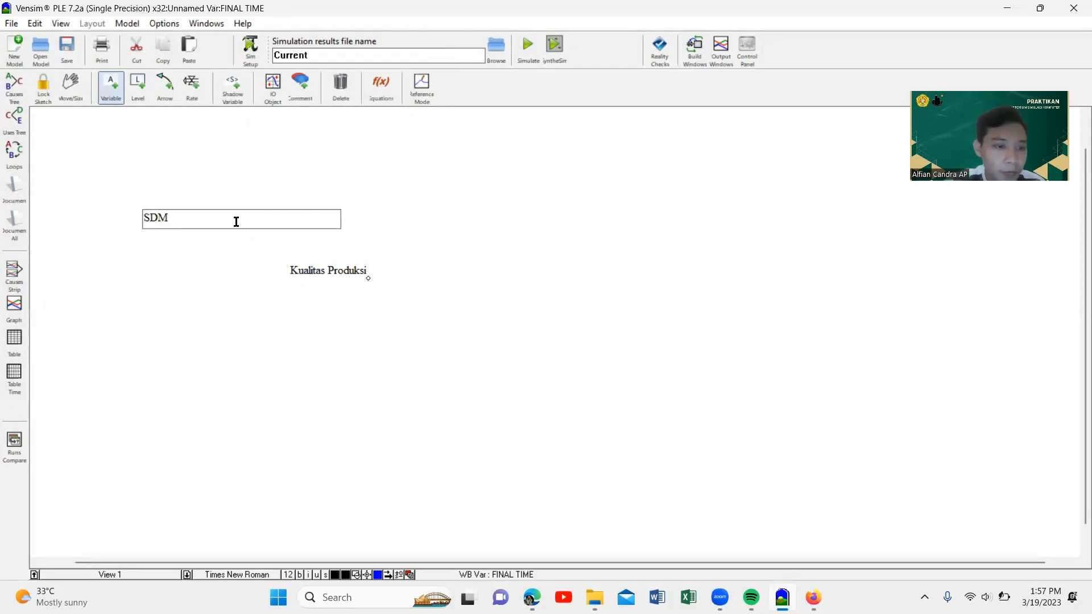
{"action": "key", "text": "Return"}
{"action": "left_click", "coordinate": [185, 275]}
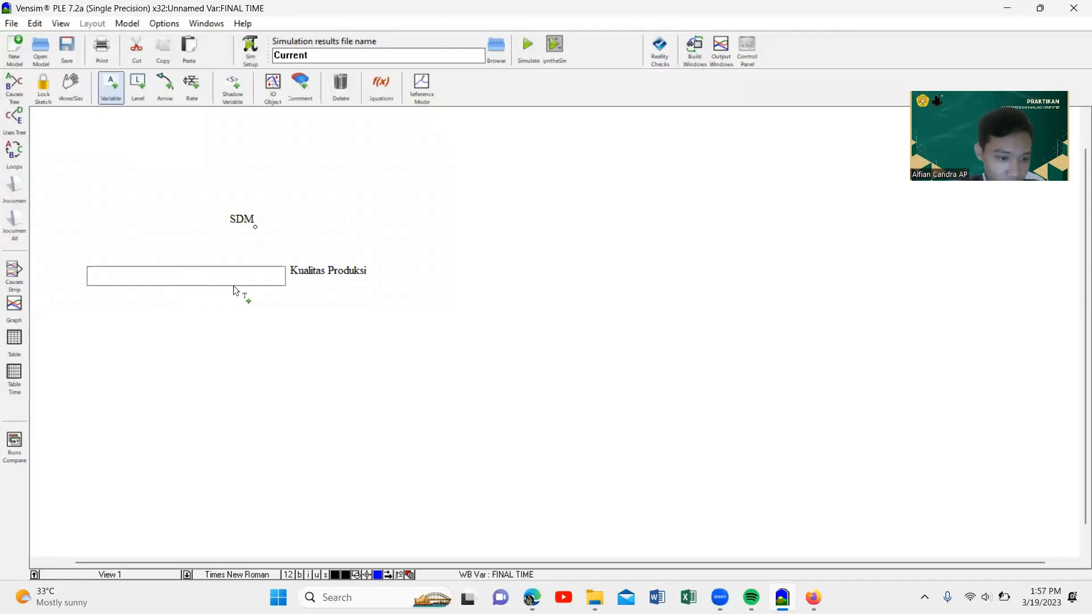
{"action": "type", "text": "Mesin JAhi"}
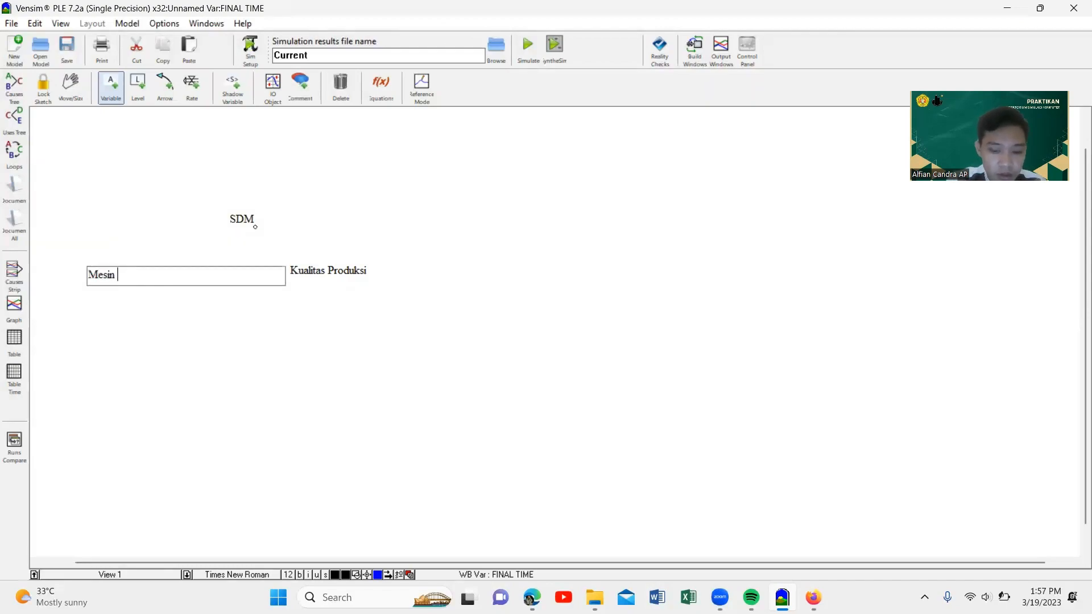
{"action": "key", "text": "BackSpace"}
{"action": "key", "text": "BackSpace"}
{"action": "key", "text": "BackSpace"}
{"action": "type", "text": "ahit"}
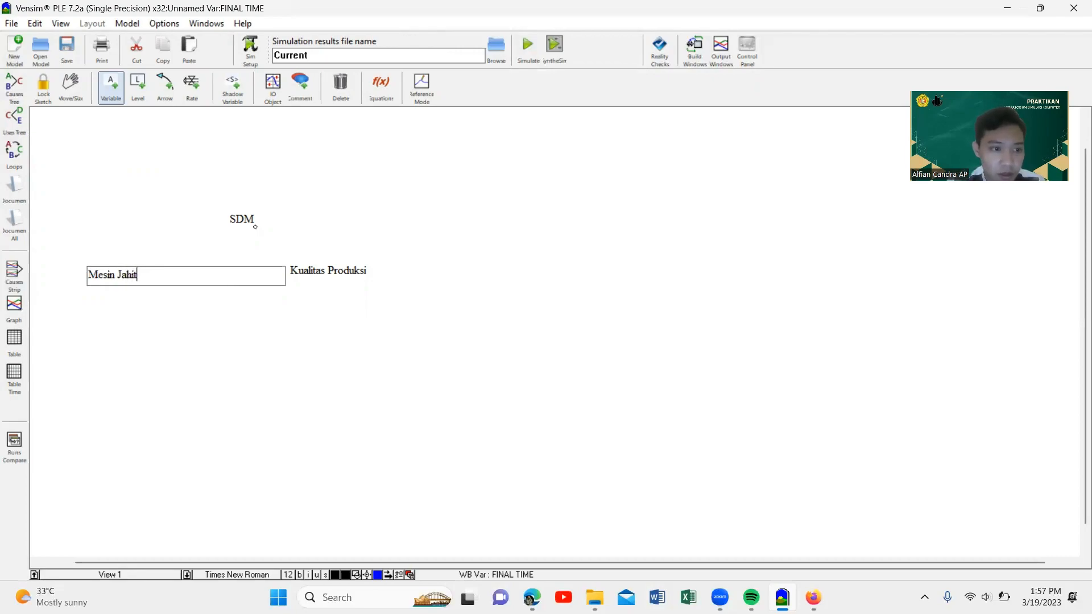
{"action": "key", "text": "Return"}
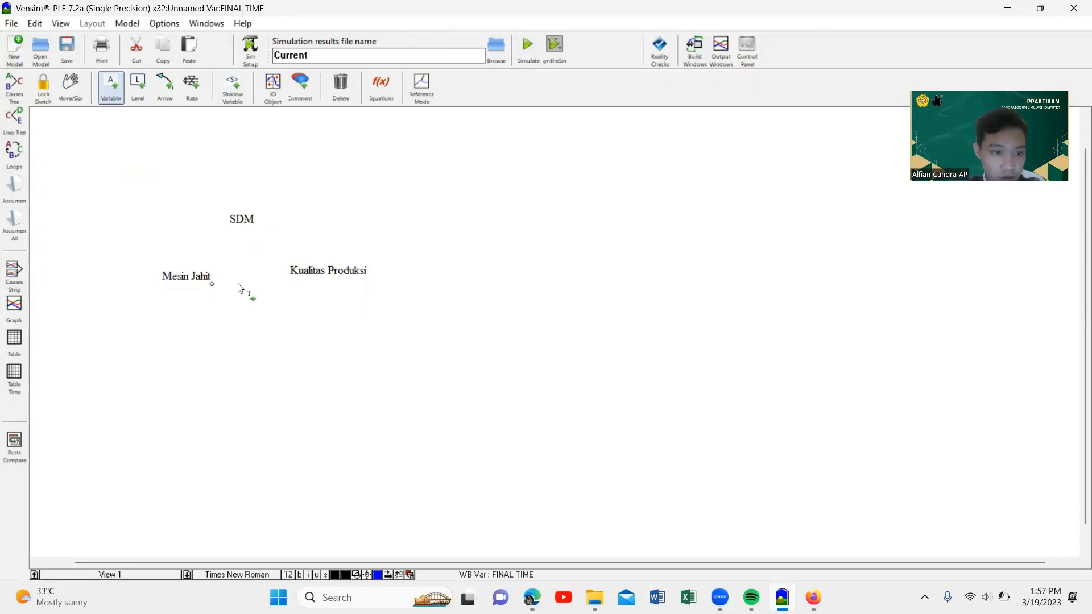
- Add the variable Teknologi below and between Mesin Jahit and Kualitas Produksi, and Jumlah Permintaan well below Teknologi
{"action": "left_click", "coordinate": [254, 315]}
{"action": "type", "text": "Teknologi"}
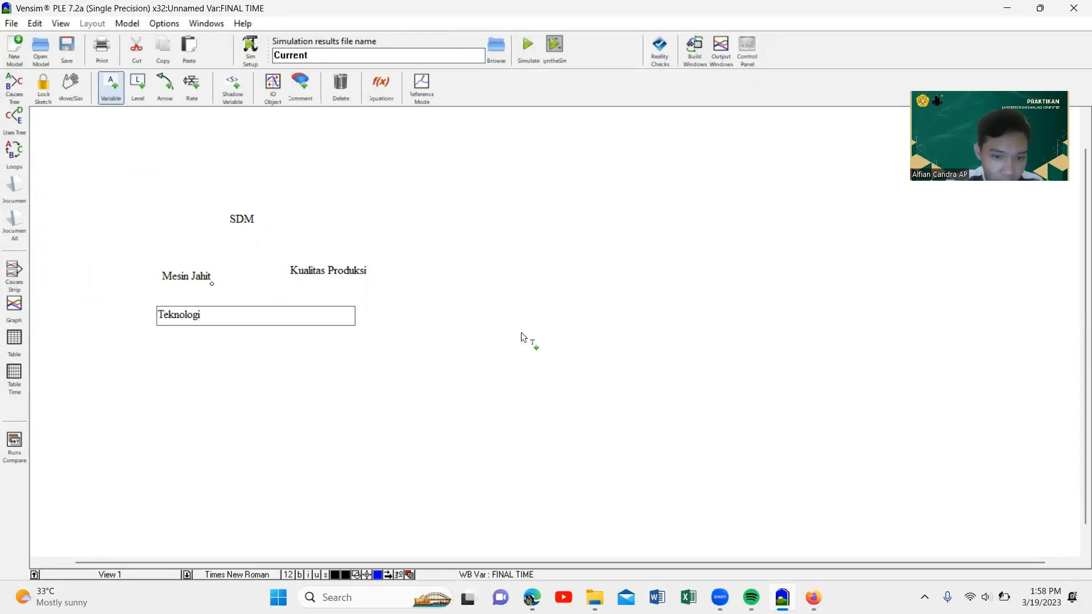
{"action": "left_click", "coordinate": [267, 418]}
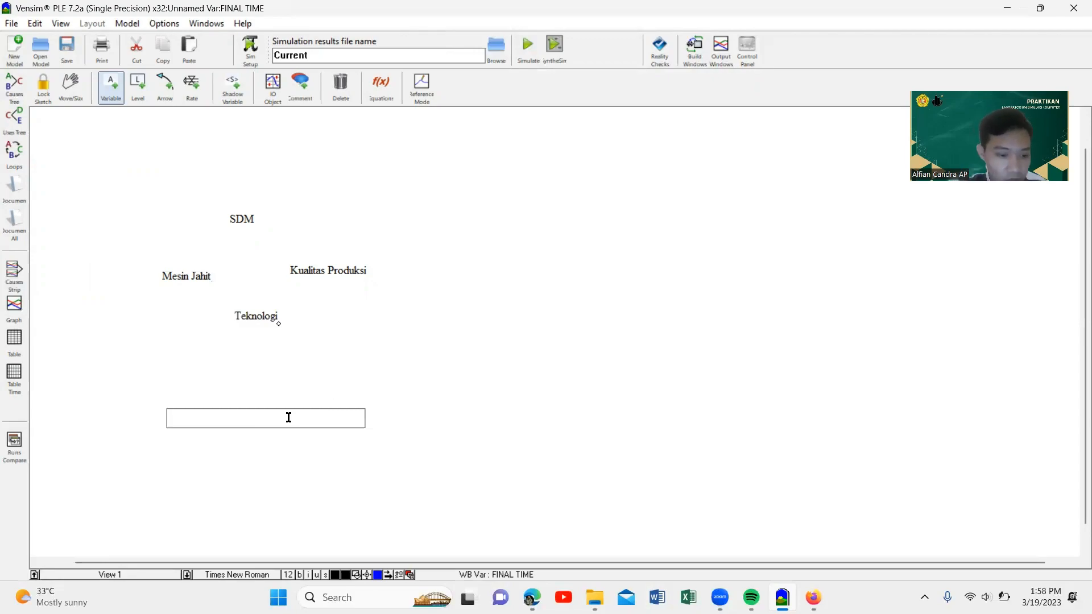
{"action": "type", "text": "Jumlah Permintaan"}
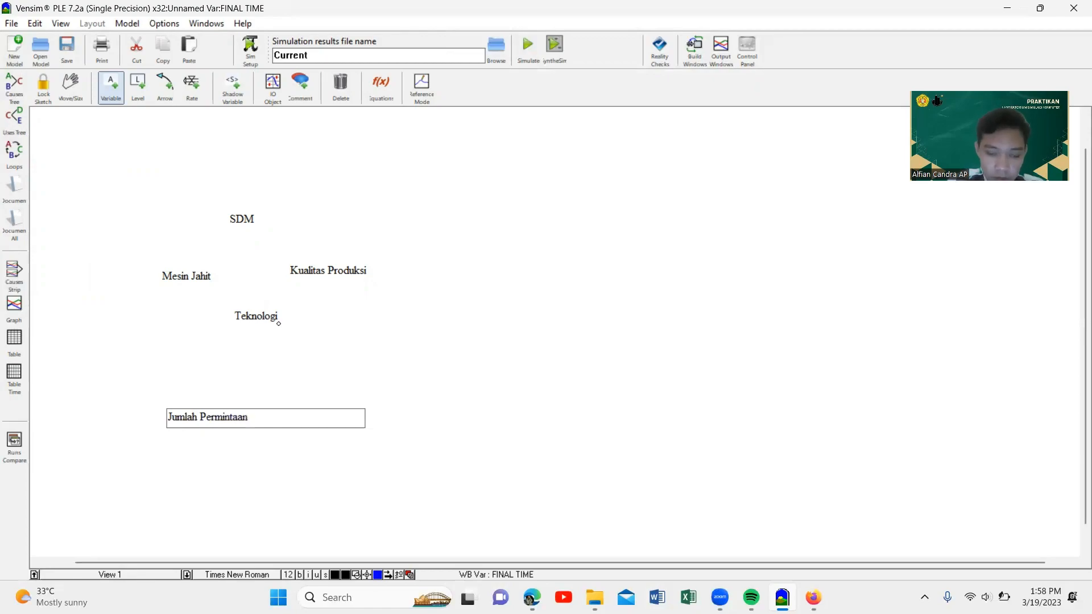
{"action": "key", "text": "Return"}
- Add a variable named Penurunan Permintaan above and left of Jumlah Permintaan
{"action": "left_click", "coordinate": [149, 392]}
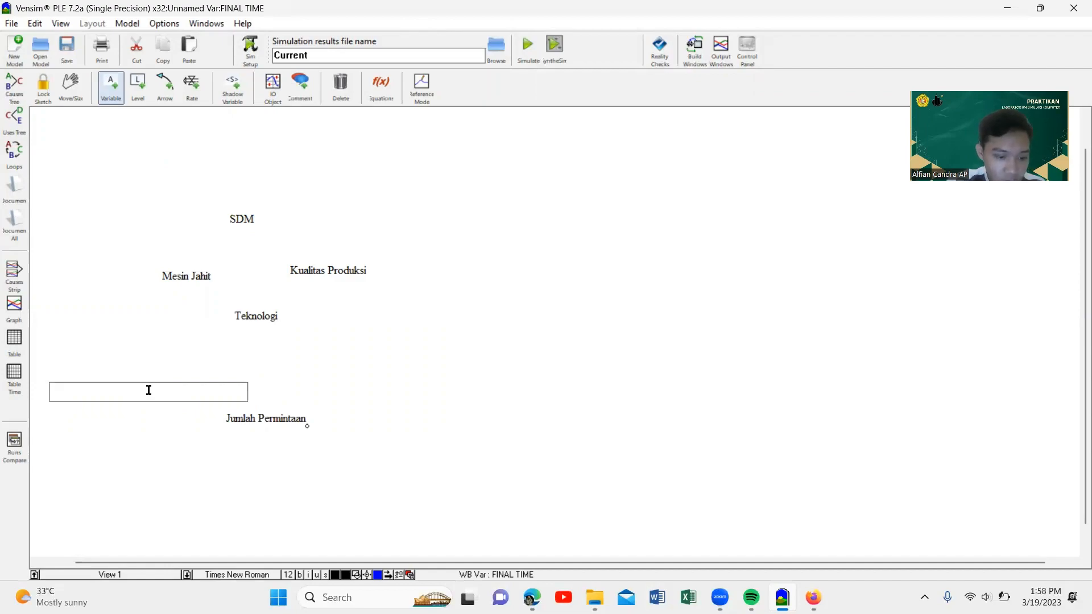
{"action": "type", "text": "Penr"}
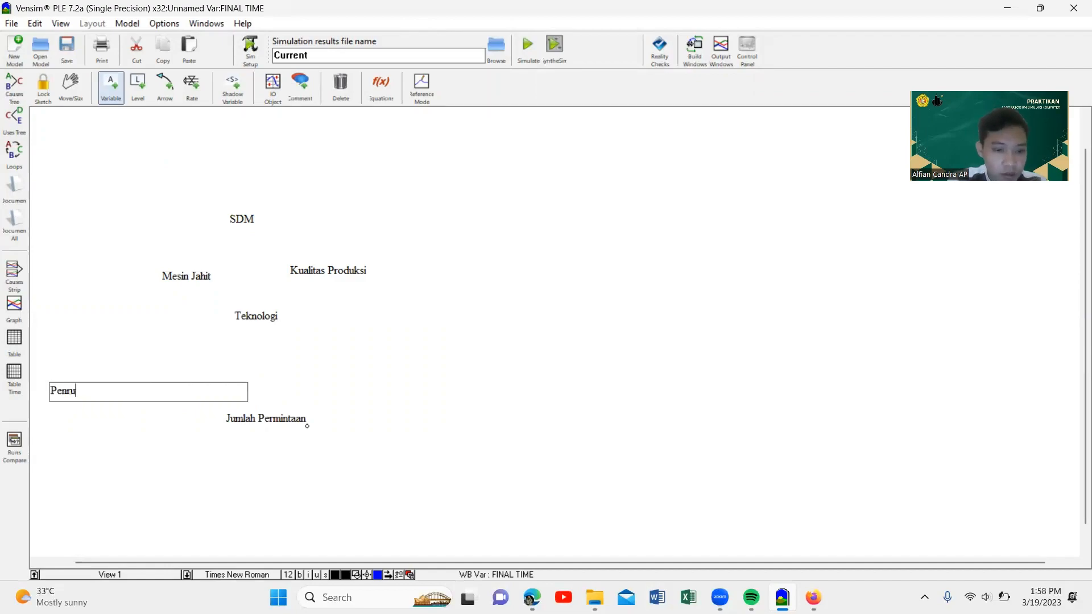
{"action": "key", "text": "BackSpace"}
{"action": "type", "text": "urunan Pe"}
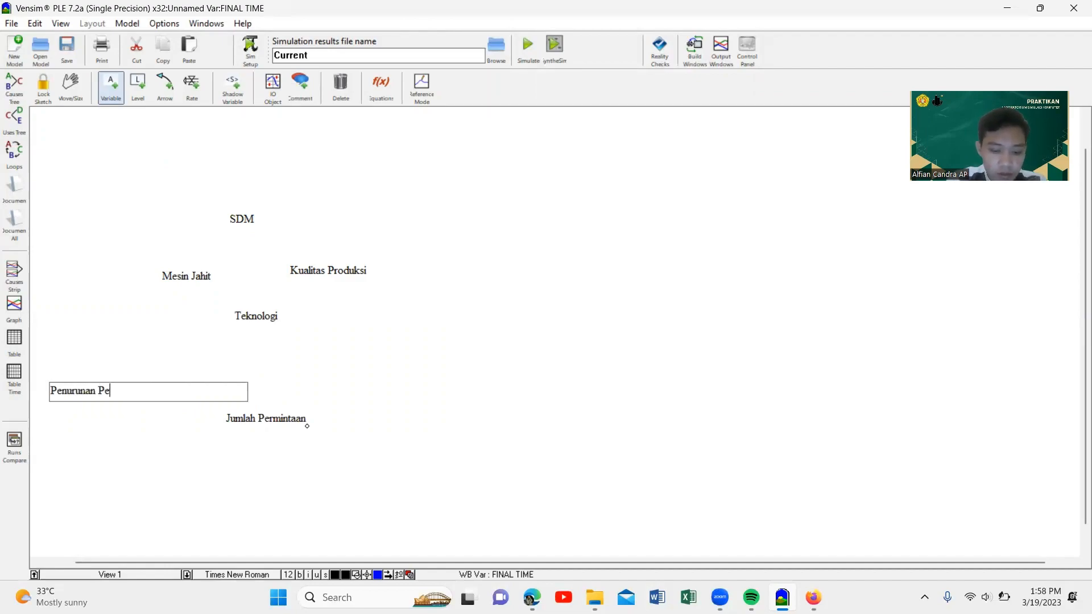
{"action": "type", "text": "rmintaan"}
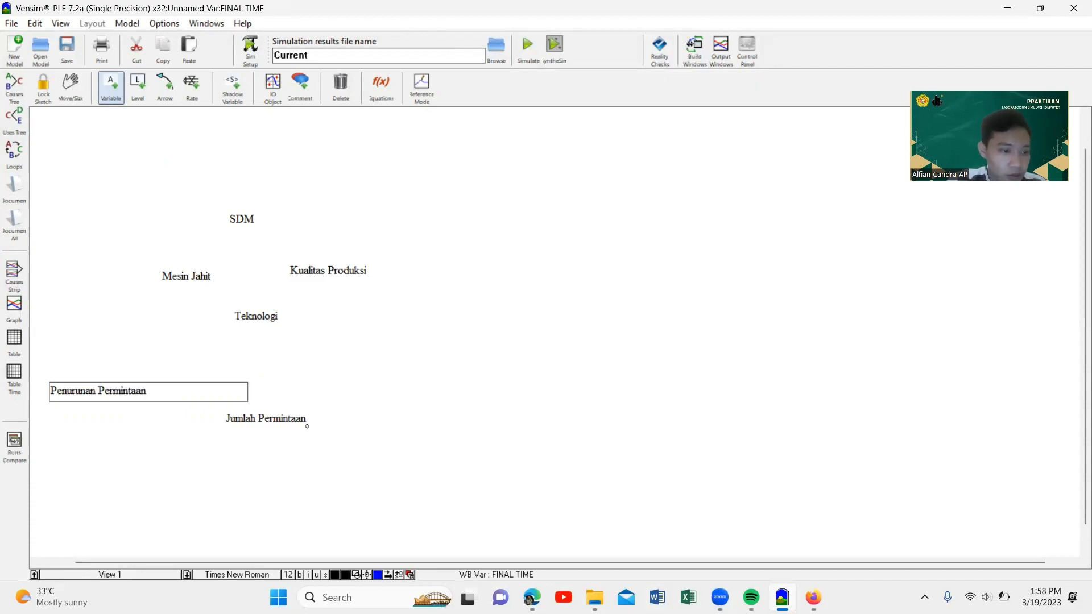
- Add a variable named Peningkatan Permintaan below Penurunan Permintaan
{"action": "left_click", "coordinate": [146, 453]}
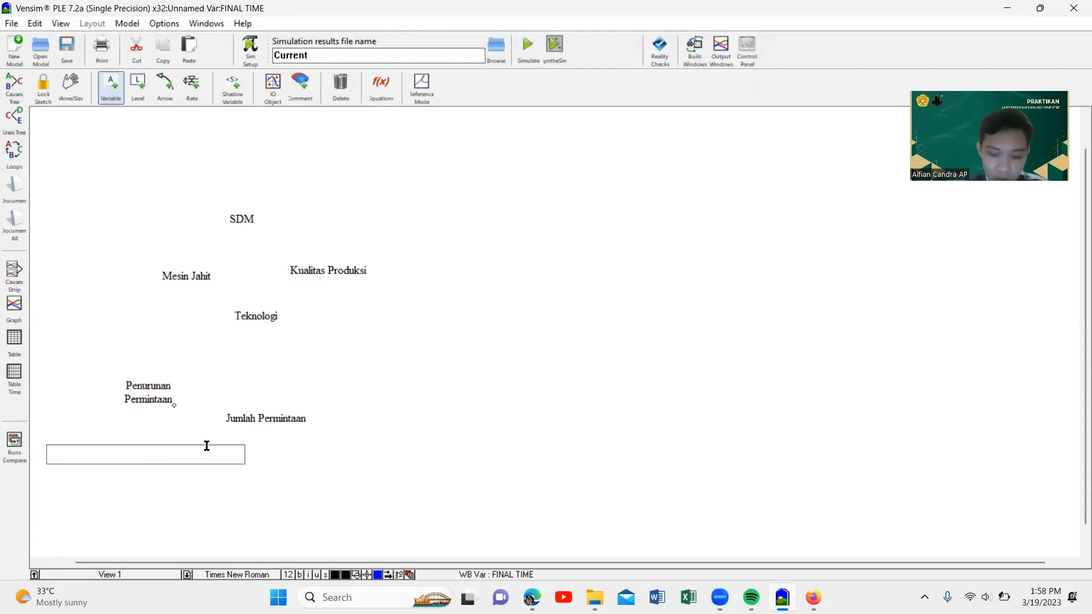
{"action": "type", "text": "Peningkaan"}
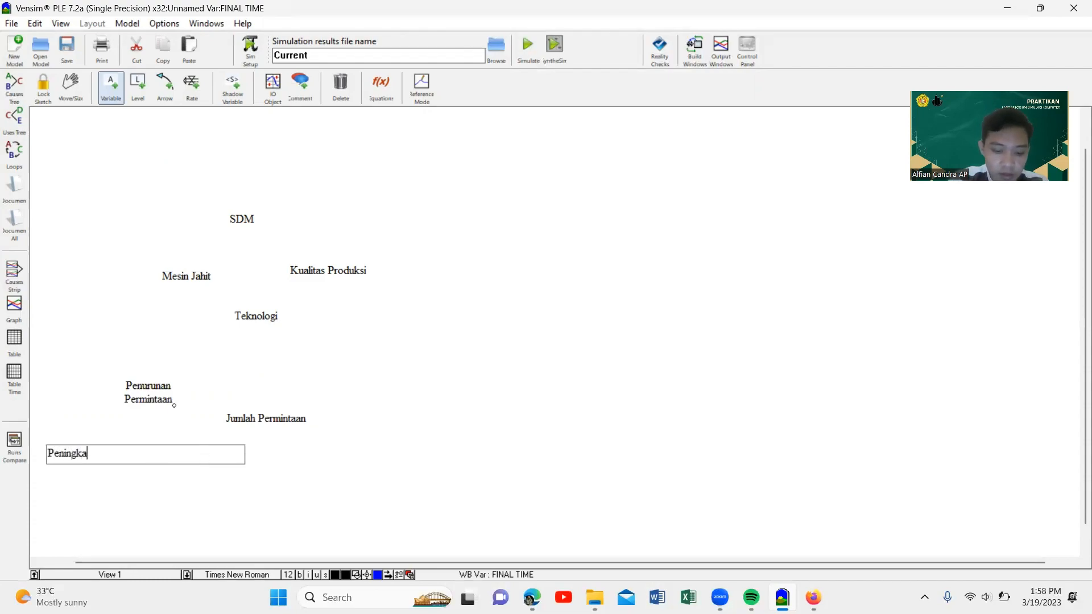
{"action": "key", "text": "BackSpace"}
{"action": "key", "text": "BackSpace"}
{"action": "key", "text": "BackSpace"}
{"action": "type", "text": "atan Permintaan"}
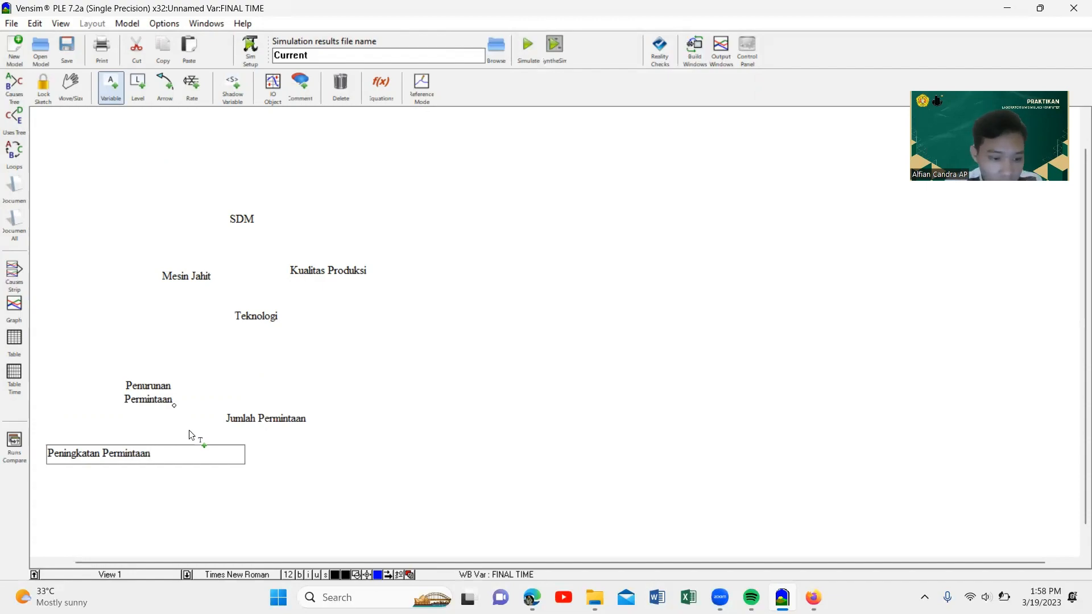
{"action": "key", "text": "Return"}
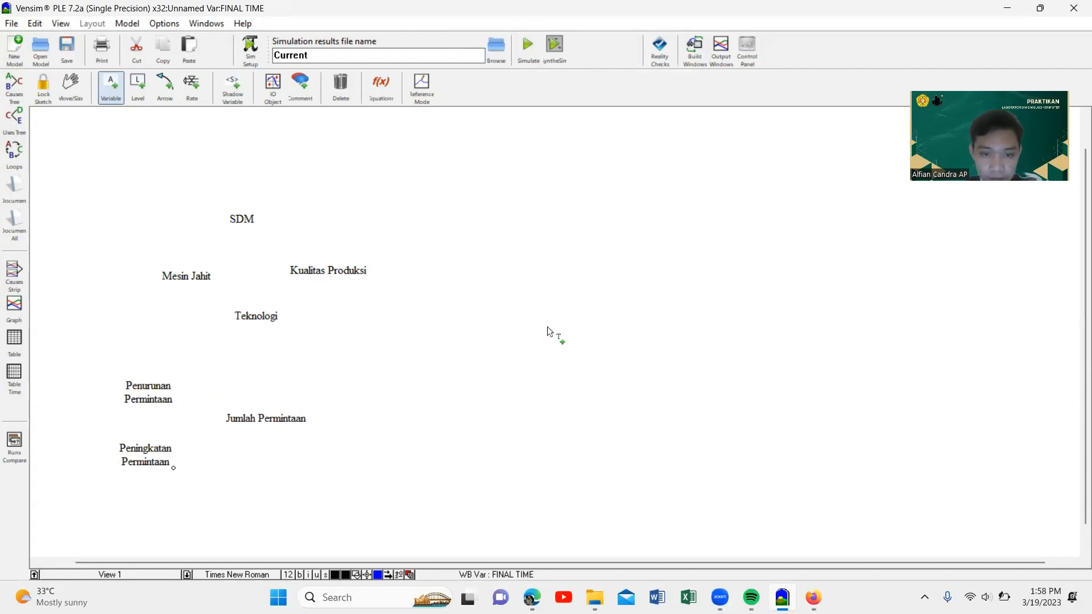
- Add a variable named Ketersediaan Bahan Baku Kemeja in the middle of the sketch, to the right of Teknologi
{"action": "left_click", "coordinate": [547, 328]}
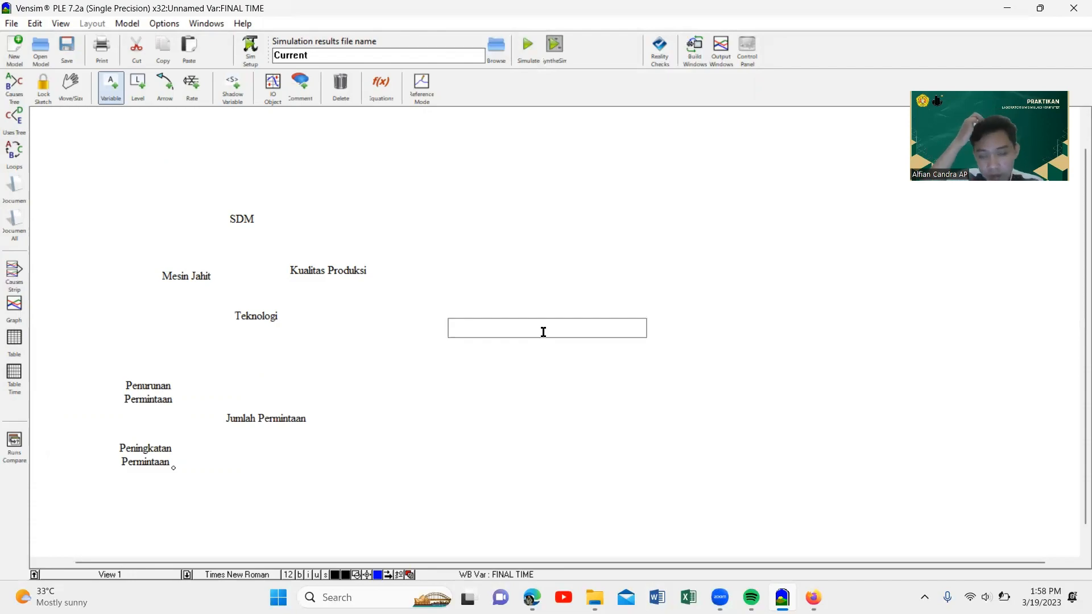
{"action": "type", "text": "Ke"}
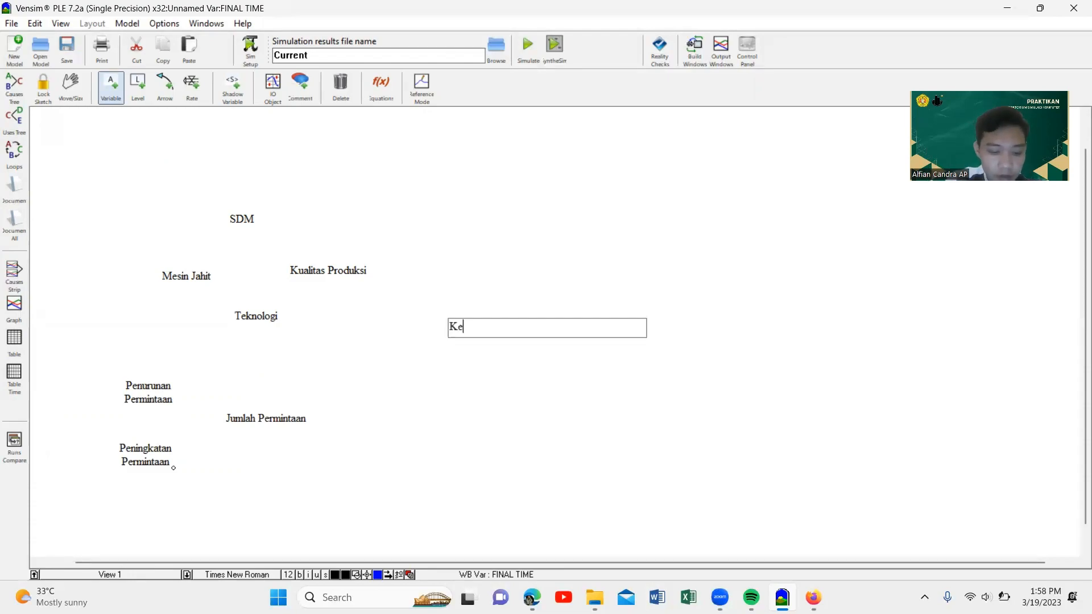
{"action": "type", "text": "tersediaan "}
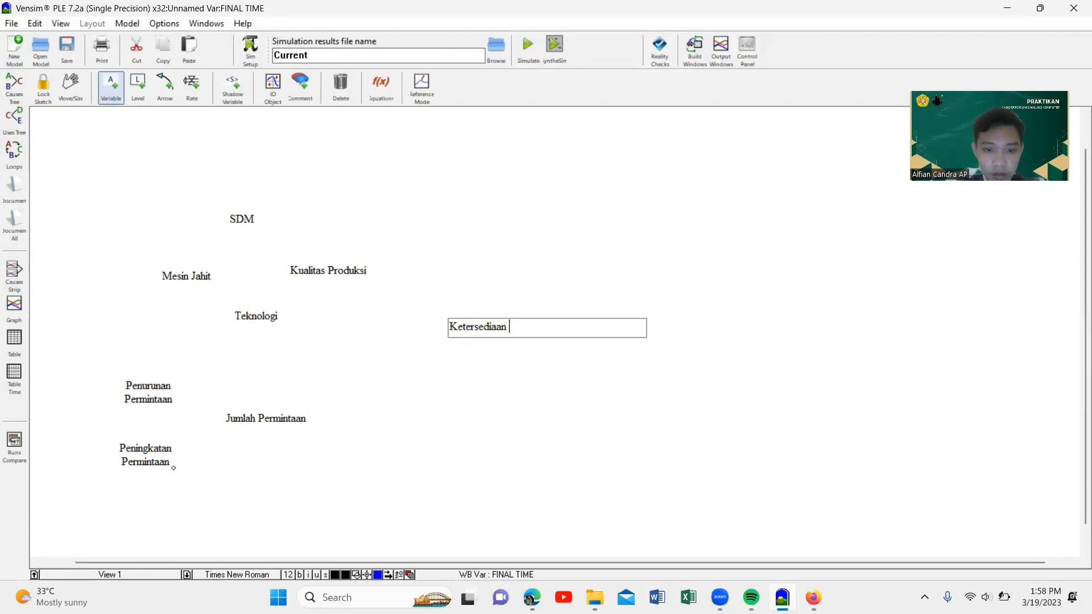
{"action": "type", "text": "Bahan Baku Kemeja"}
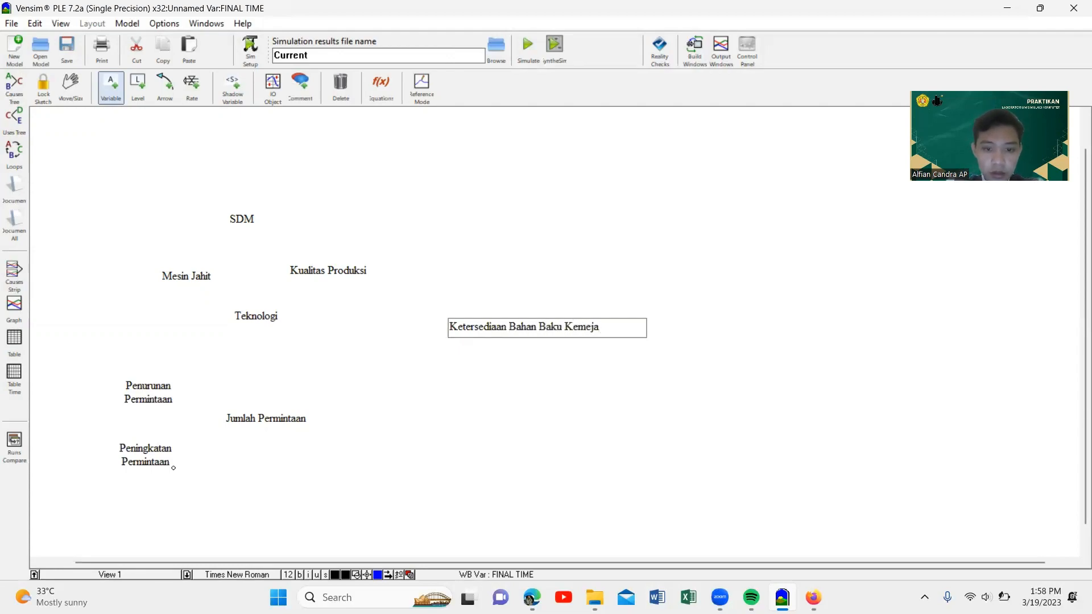
{"action": "key", "text": "Return"}
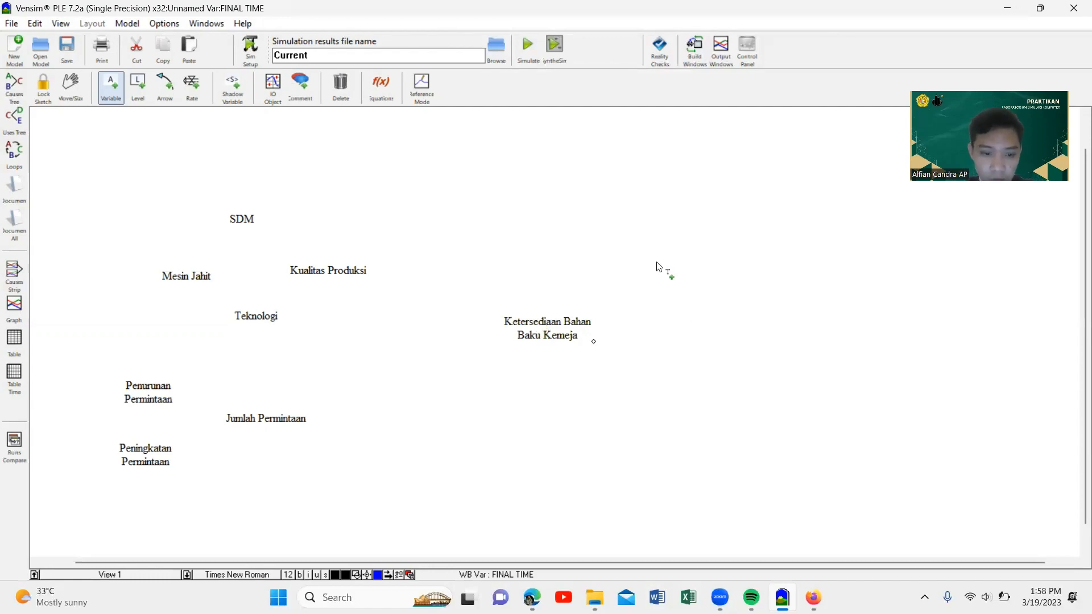
- Add a variable named Kapasitas Produksi above and to the right of Ketersediaan Bahan Baku Kemeja
{"action": "left_click", "coordinate": [667, 241]}
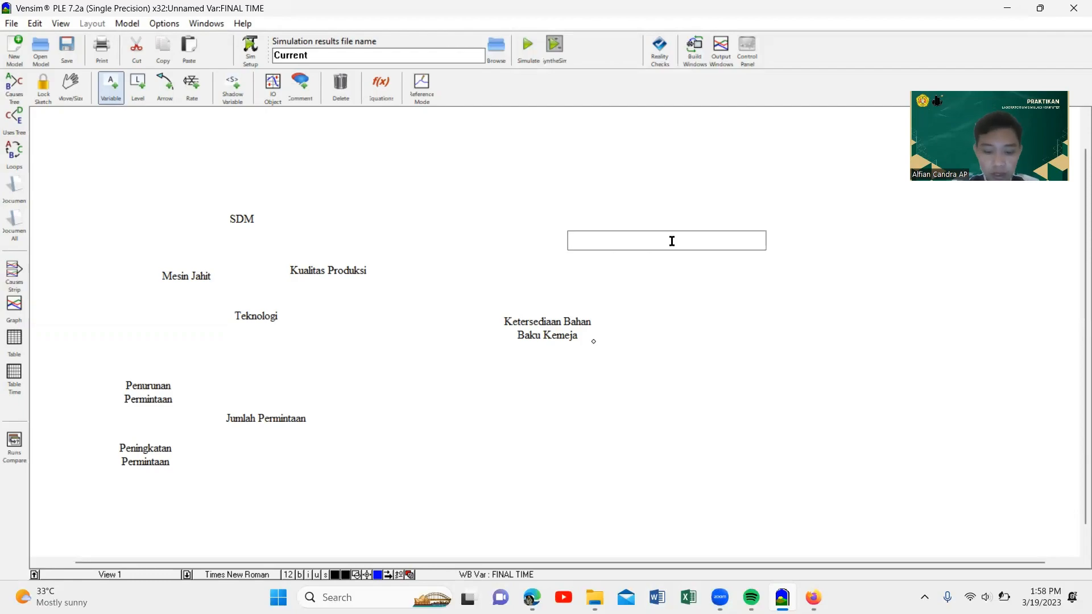
{"action": "type", "text": "Kapasitas p"}
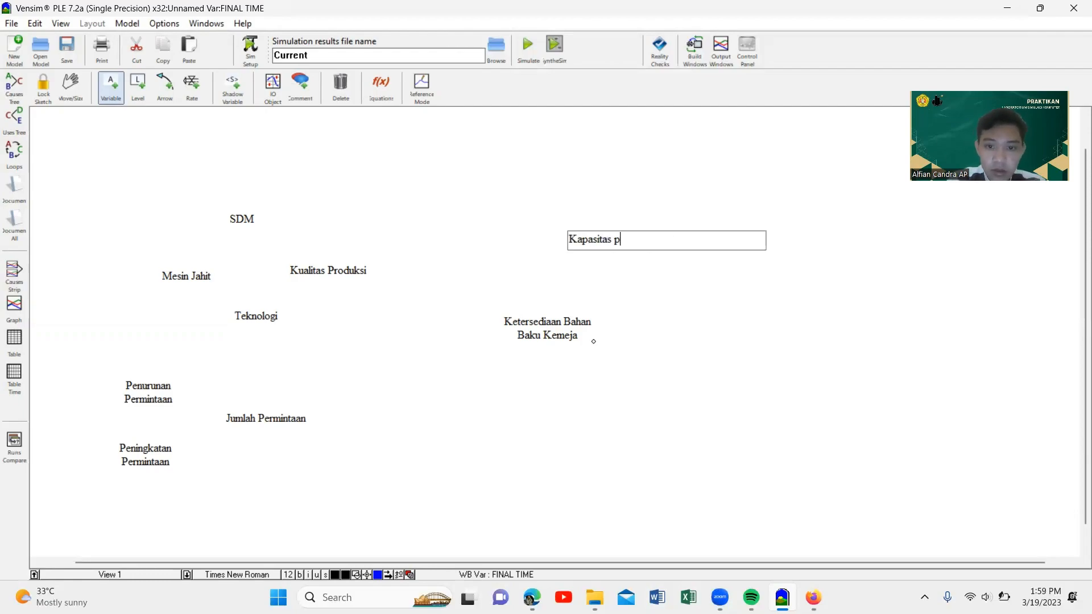
{"action": "key", "text": "BackSpace"}
{"action": "type", "text": "Produksi"}
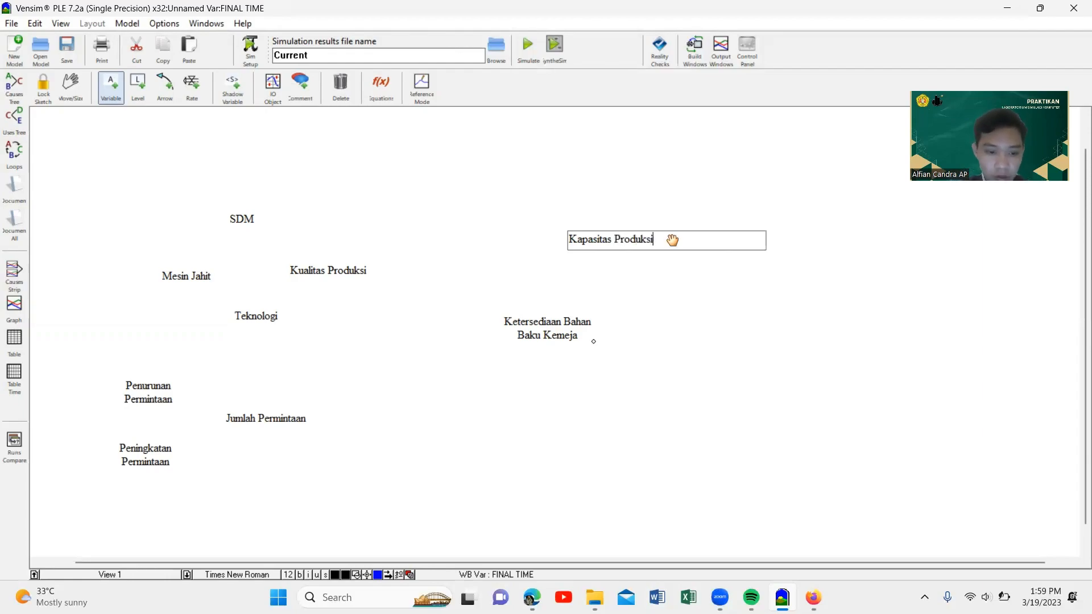
{"action": "key", "text": "Return"}
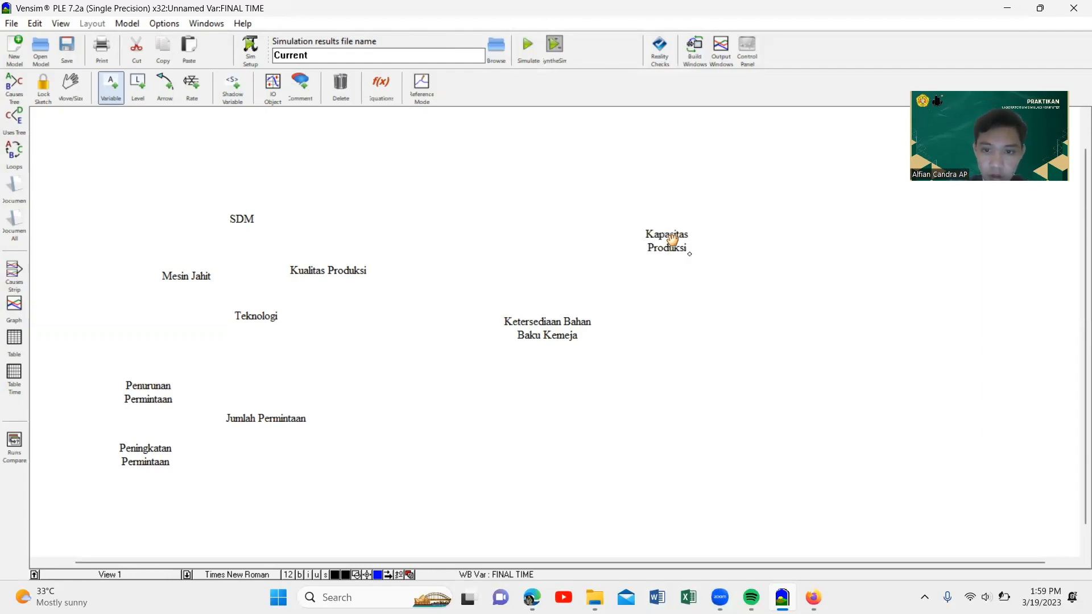
- Add the variable Pemodalan above Kapasitas Produksi and the variable Gudang to the right of Kapasitas Produksi
{"action": "left_click", "coordinate": [651, 188]}
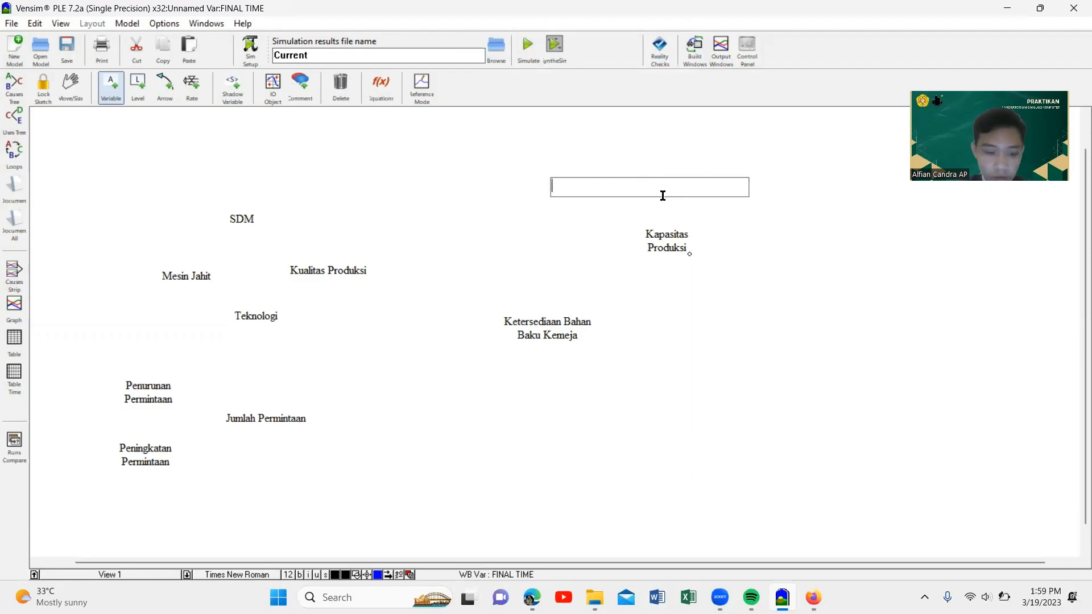
{"action": "type", "text": "Pemodalan"}
{"action": "key", "text": "Return"}
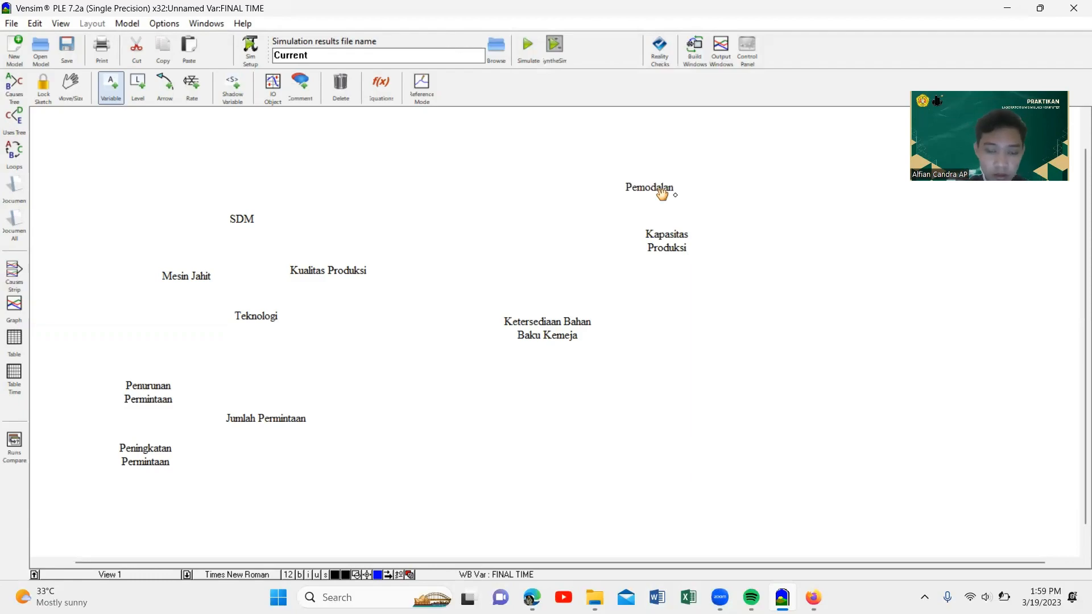
{"action": "left_click", "coordinate": [770, 230]}
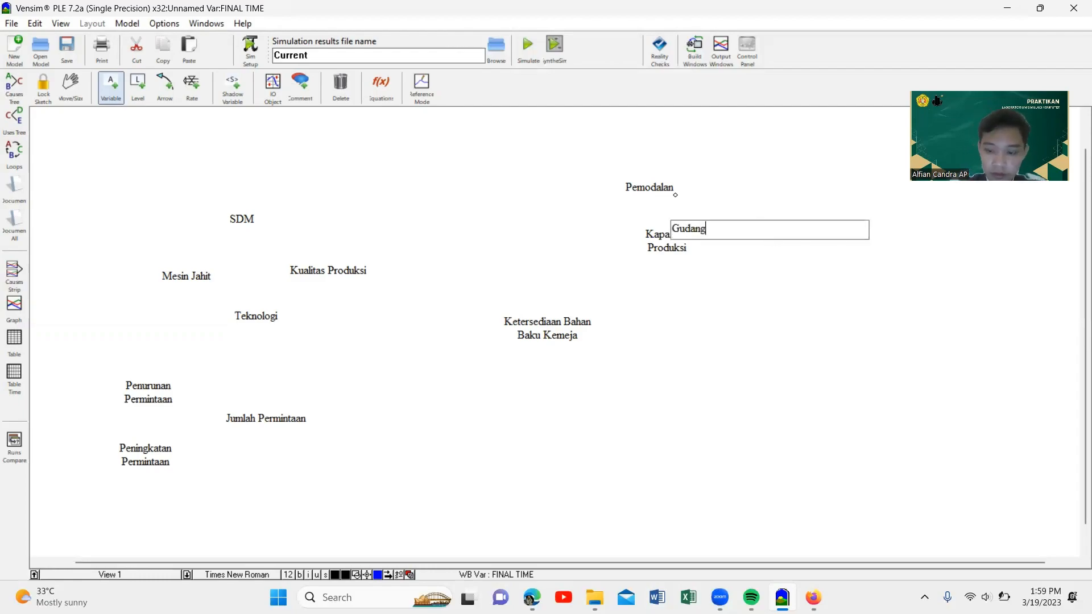
{"action": "type", "text": "Gudang"}
{"action": "key", "text": "Return"}
- Add a variable named Kurang Bahan just below Kapasitas Produksi
{"action": "left_click", "coordinate": [704, 283]}
{"action": "type", "text": "Kuran"}
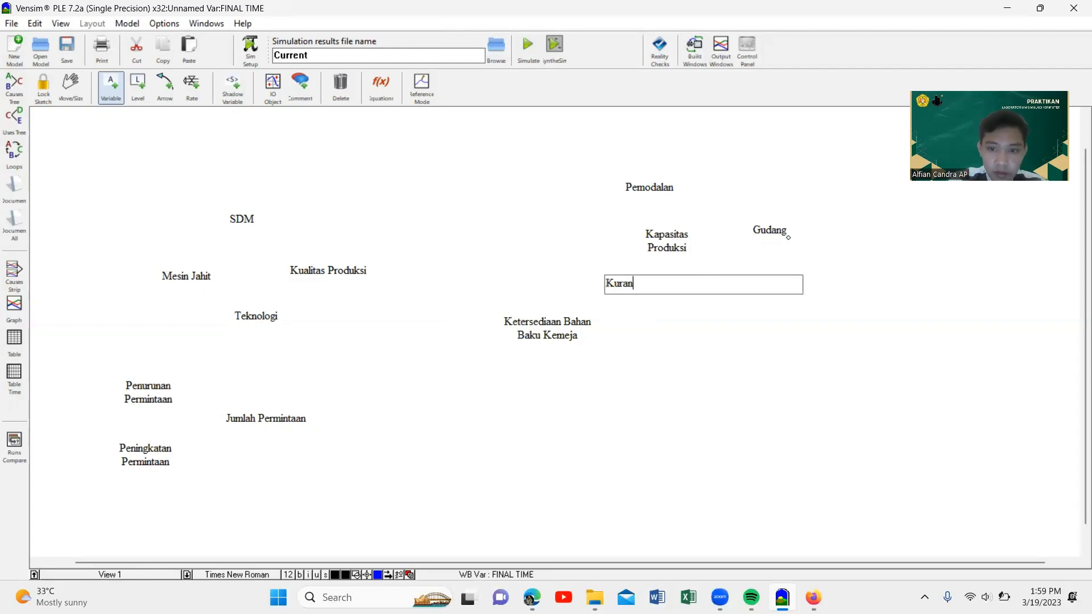
{"action": "type", "text": "g Bah"}
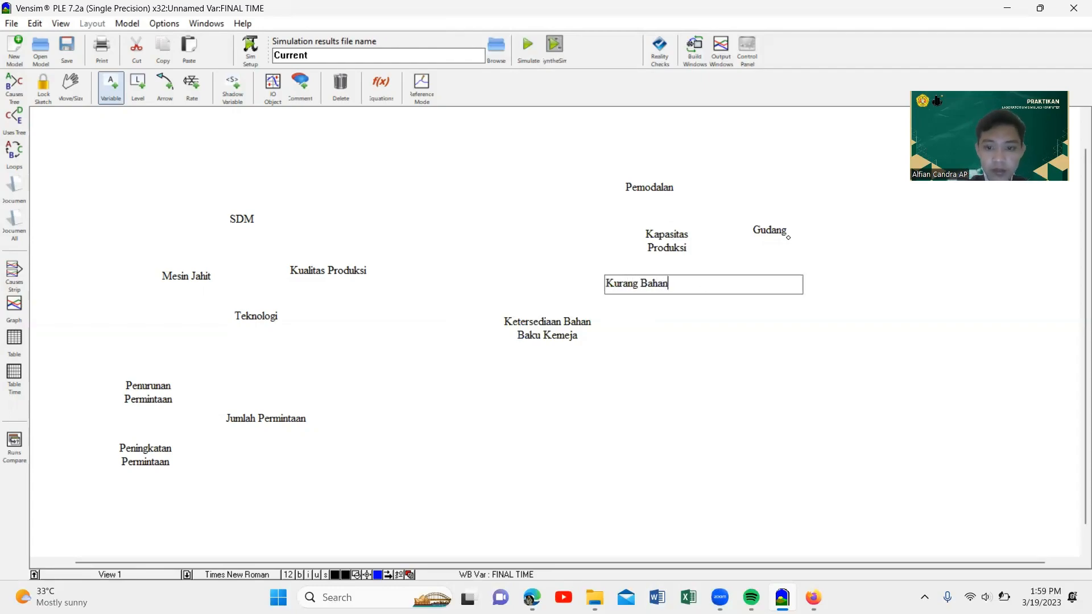
{"action": "type", "text": "an"}
{"action": "key", "text": "Return"}
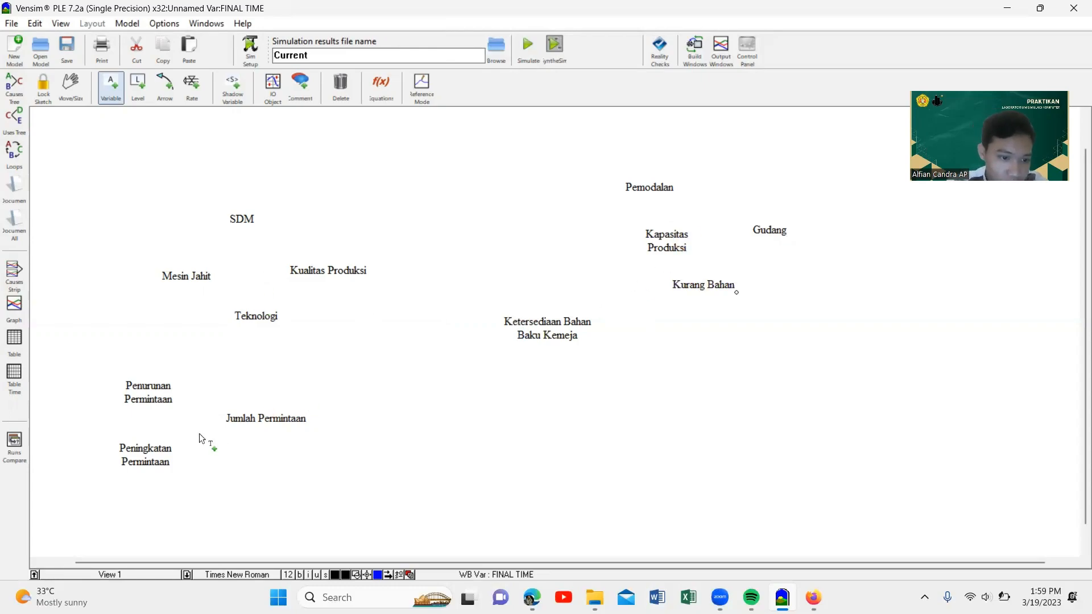
- Shift Jumlah Permintaan and Ketersediaan Bahan Baku Kemeja slightly down and left, Kurang Bahan slightly down, and Pemodalan slightly right
{"action": "left_click_drag", "start_coordinate": [262, 422], "coordinate": [254, 428]}
{"action": "left_click_drag", "start_coordinate": [542, 334], "coordinate": [518, 350]}
{"action": "left_click_drag", "start_coordinate": [685, 286], "coordinate": [688, 295]}
{"action": "left_click_drag", "start_coordinate": [663, 188], "coordinate": [686, 193]}
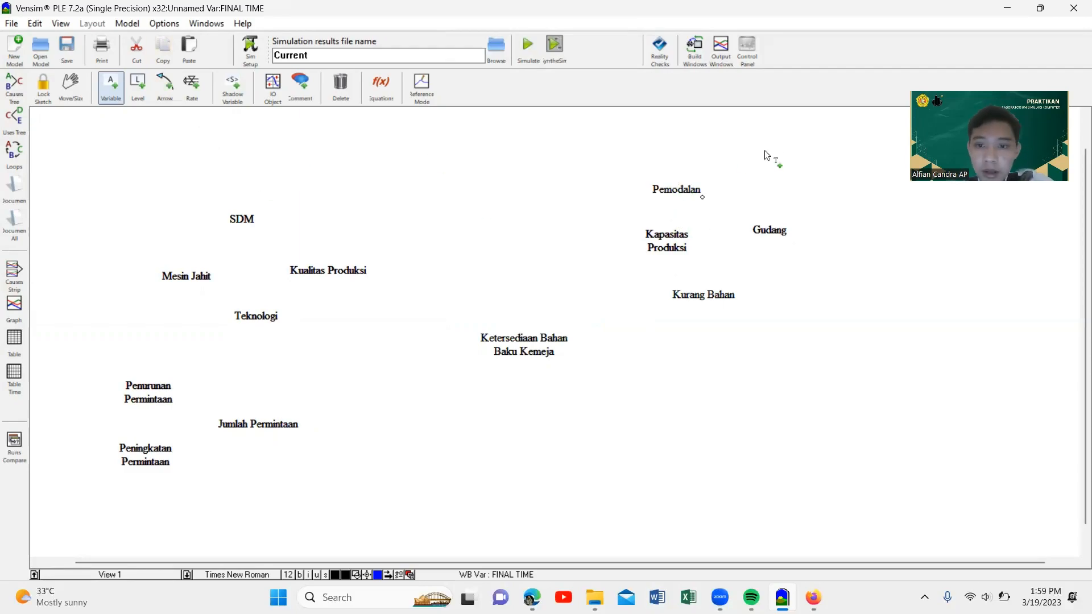
- Draw arrows from SDM, Mesin Jahit and Teknologi to Kualitas Produksi, and from Kualitas Produksi to Ketersediaan Bahan Baku Kemeja
{"action": "left_click", "coordinate": [164, 91]}
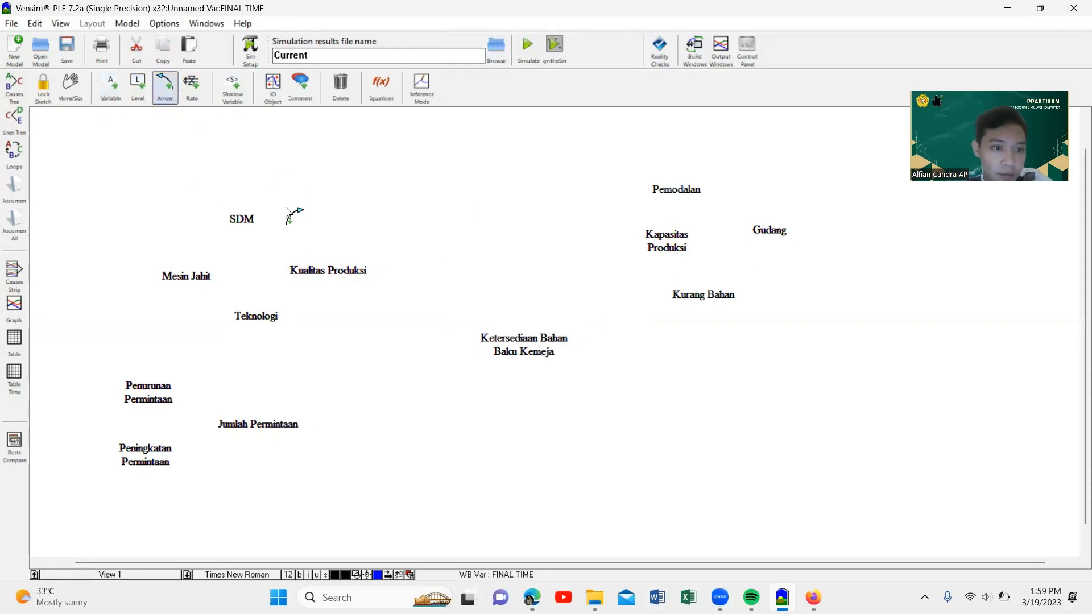
{"action": "left_click", "coordinate": [245, 225]}
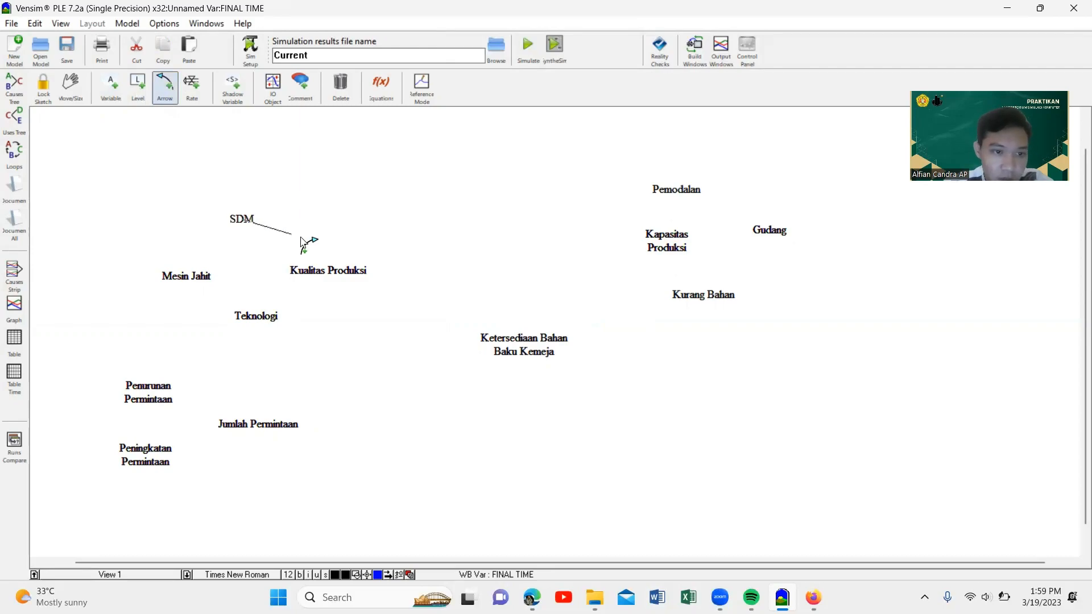
{"action": "left_click", "coordinate": [317, 276]}
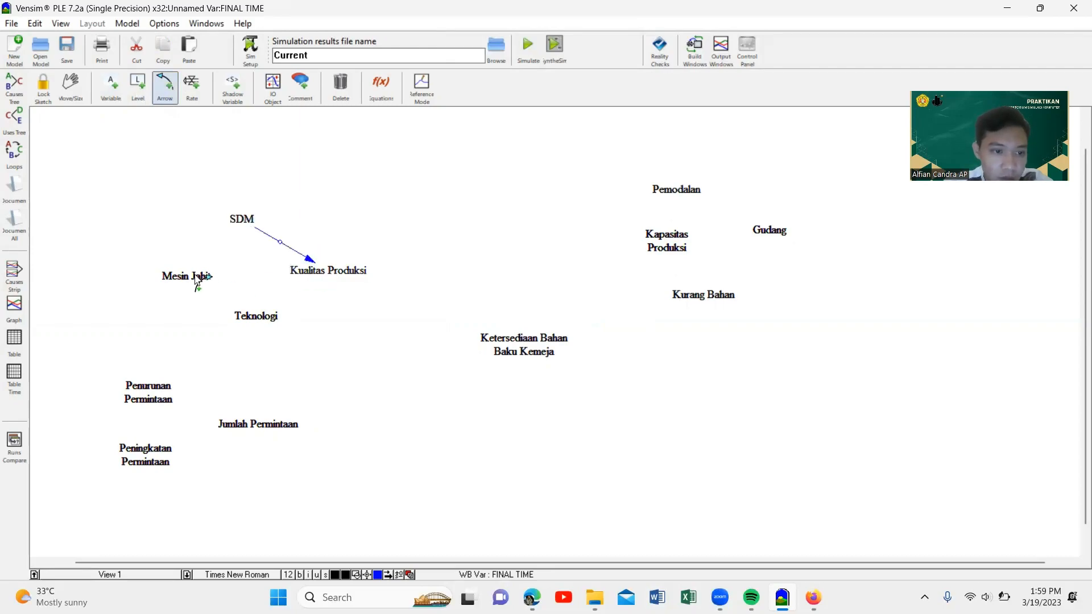
{"action": "left_click", "coordinate": [196, 279]}
{"action": "left_click", "coordinate": [314, 282]}
{"action": "left_click", "coordinate": [259, 319]}
{"action": "left_click", "coordinate": [317, 278]}
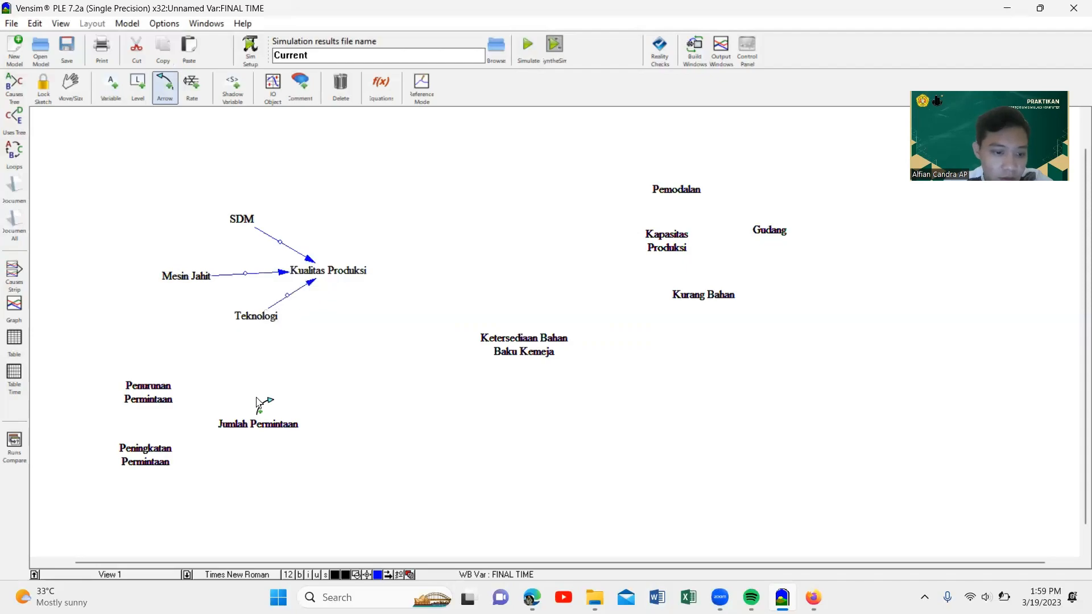
{"action": "left_click", "coordinate": [325, 279]}
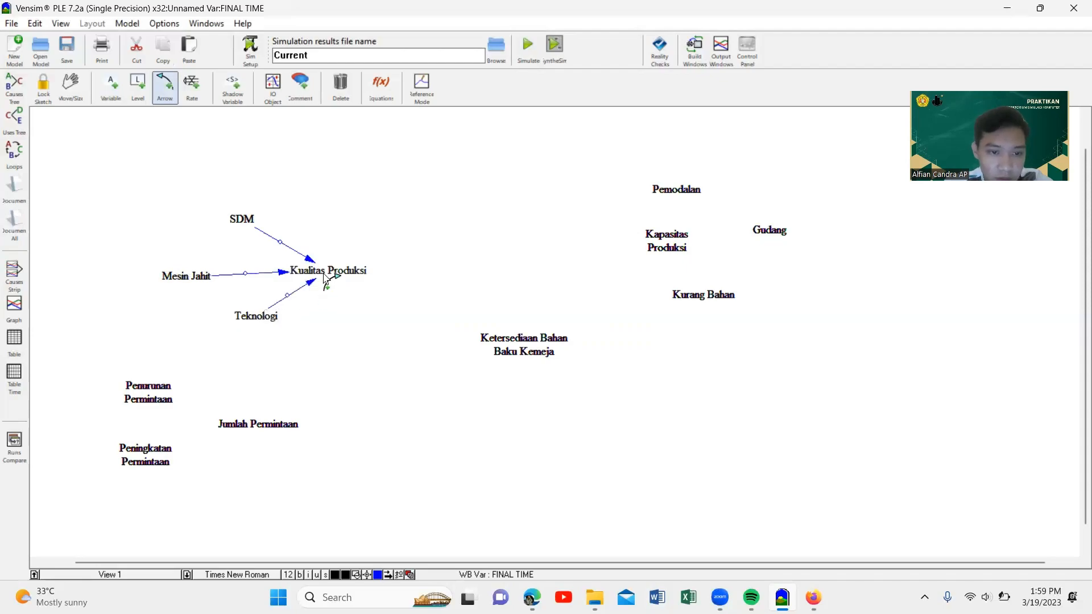
{"action": "left_click", "coordinate": [520, 348]}
- Draw arrows from Pemodalan, Gudang and Kurang Bahan to Kapasitas Produksi
{"action": "left_click", "coordinate": [659, 189]}
{"action": "left_click", "coordinate": [659, 236]}
{"action": "left_click", "coordinate": [770, 232]}
{"action": "left_click", "coordinate": [668, 240]}
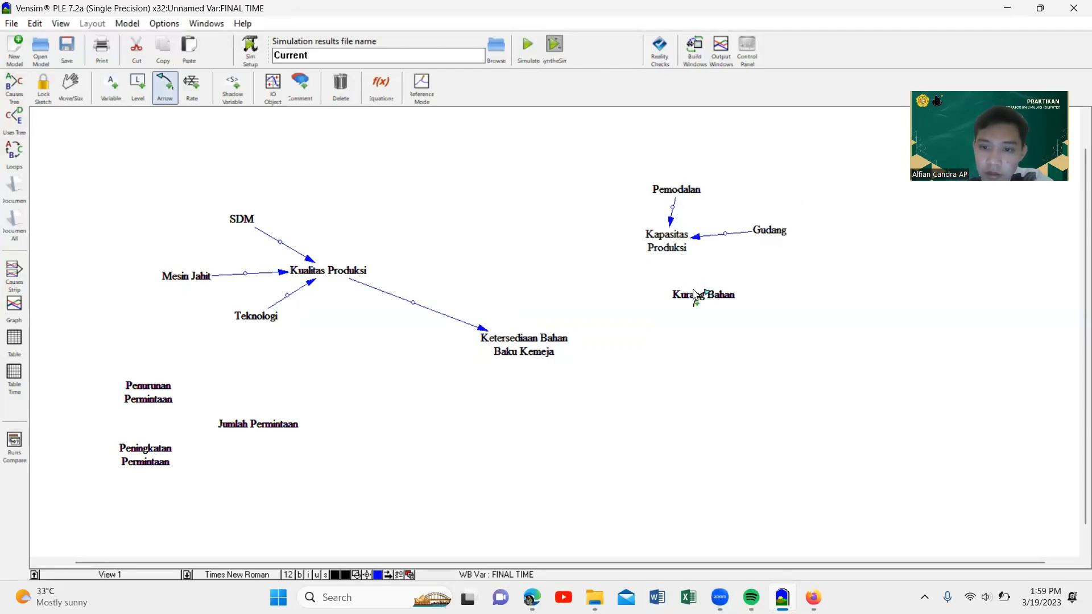
{"action": "left_click", "coordinate": [699, 299]}
{"action": "left_click", "coordinate": [673, 251]}
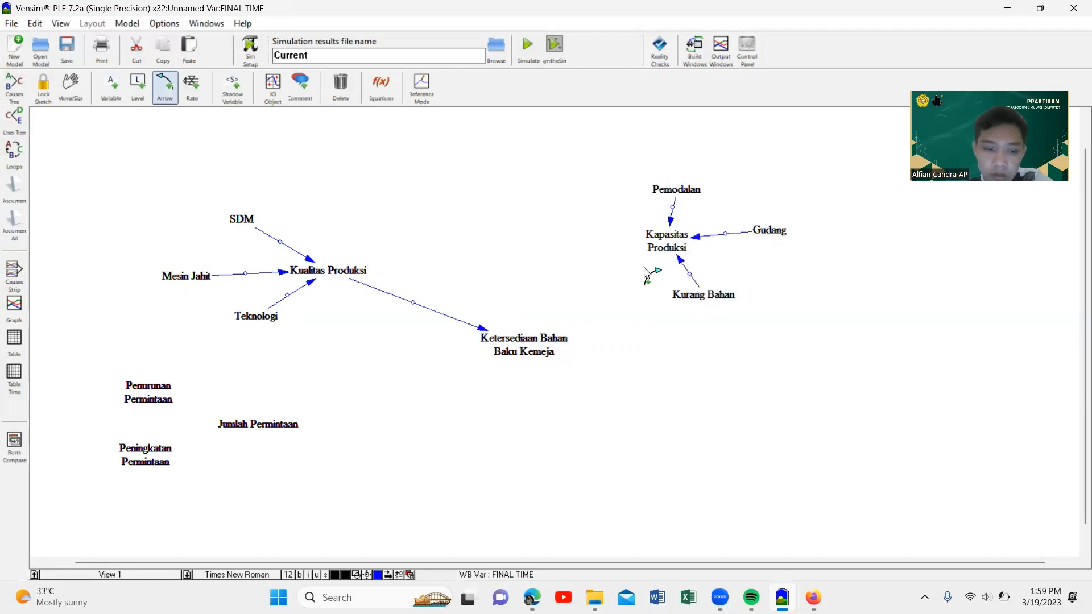
- Draw arrows from Jumlah Permintaan to Ketersediaan Bahan Baku Kemeja, and from Penurunan Permintaan and Peningkatan Permintaan to Jumlah Permintaan
{"action": "left_click", "coordinate": [294, 423]}
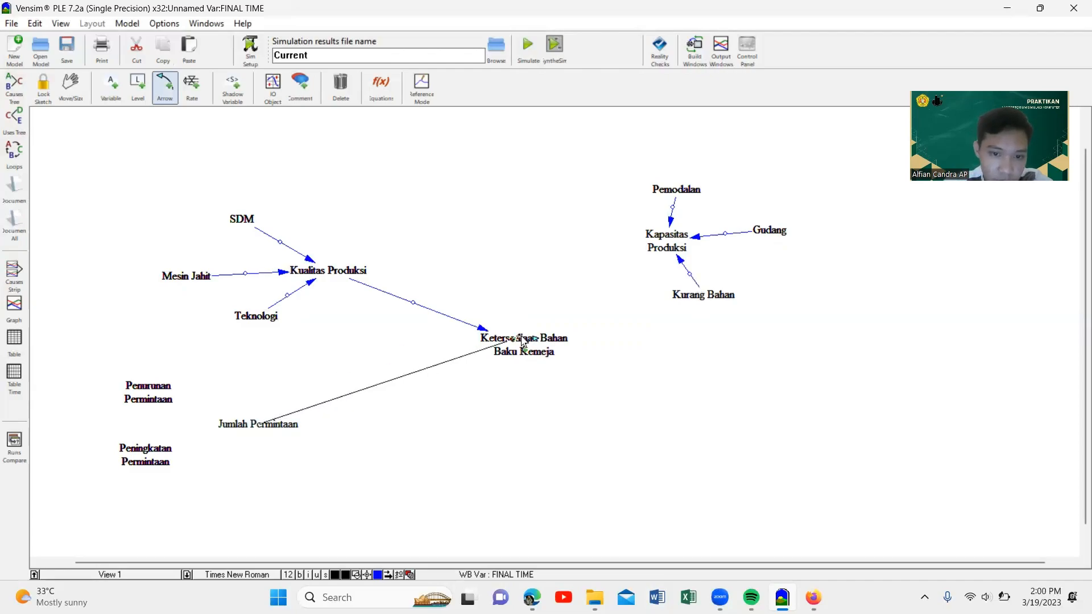
{"action": "left_click", "coordinate": [531, 352]}
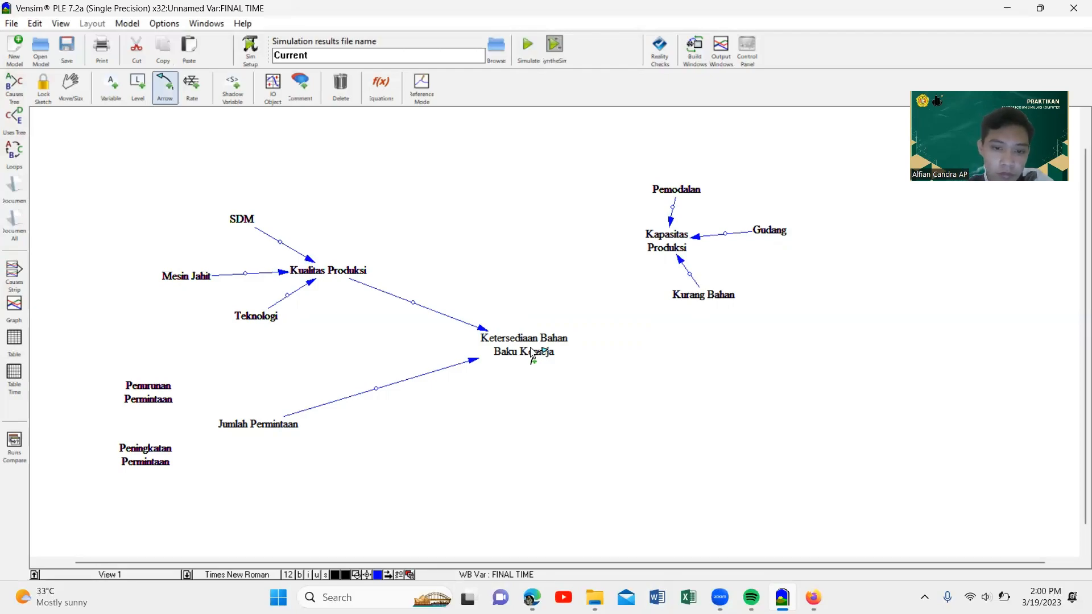
{"action": "left_click", "coordinate": [149, 393]}
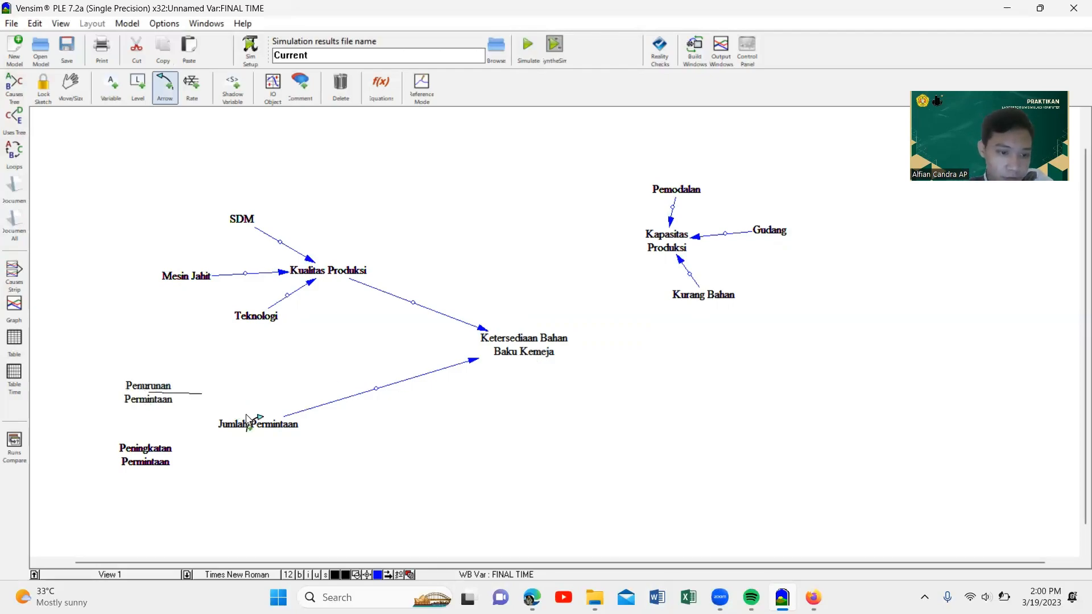
{"action": "left_click", "coordinate": [257, 428]}
{"action": "left_click", "coordinate": [151, 458]}
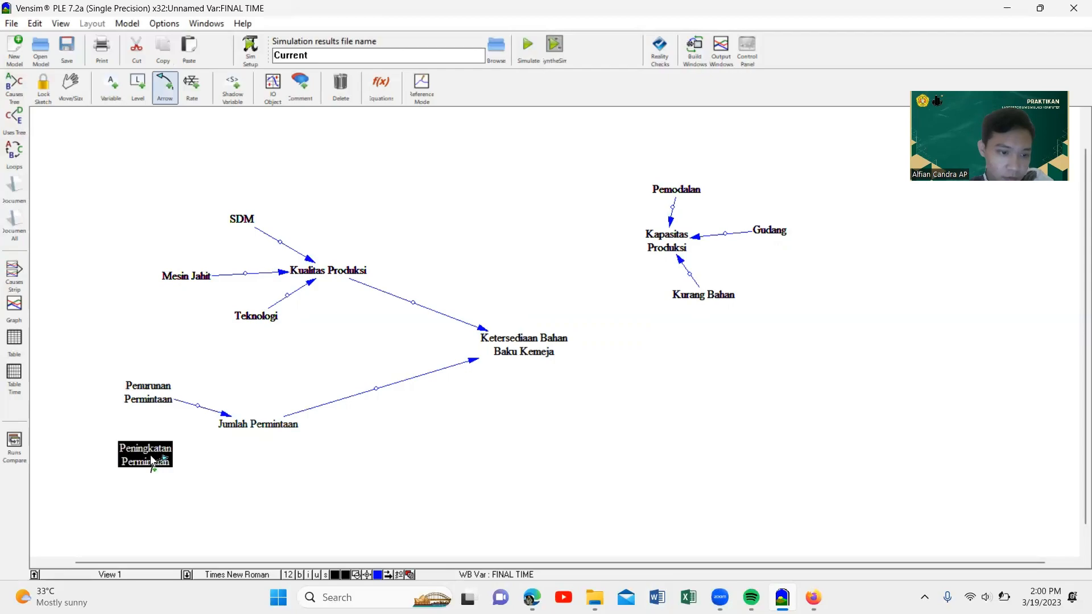
{"action": "left_click", "coordinate": [259, 429]}
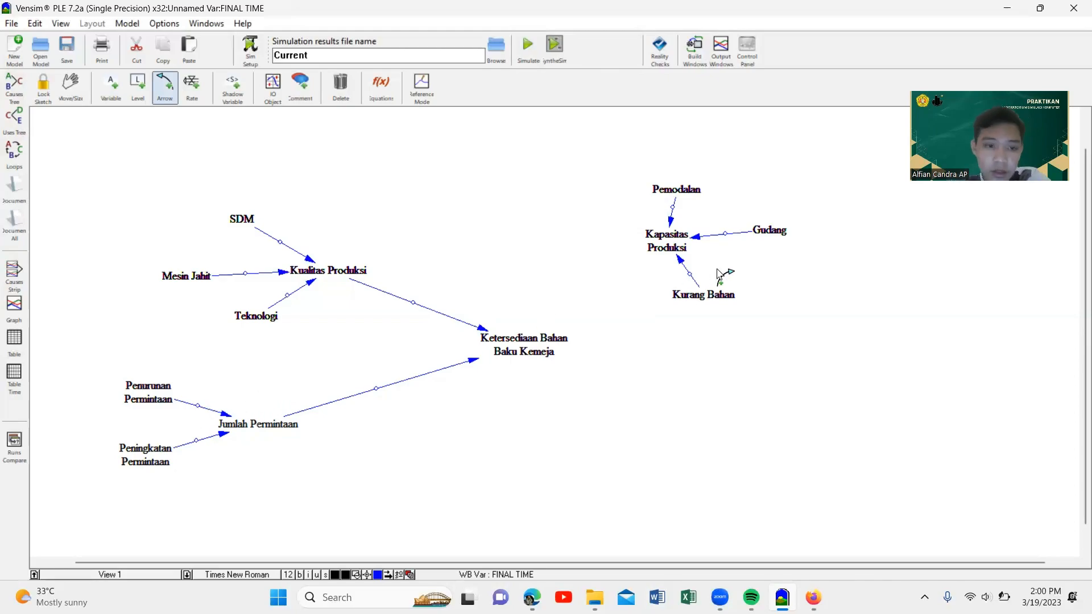
- Set the polarity to + on the arrows from SDM, Mesin Jahit and Teknologi to Kualitas Produksi
{"action": "right_click", "coordinate": [280, 241]}
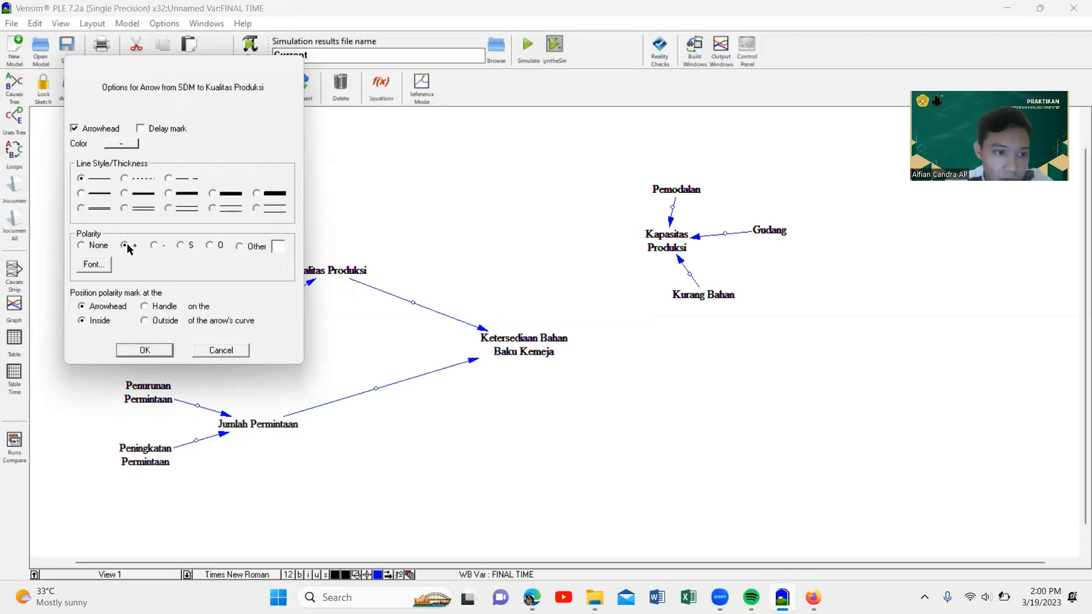
{"action": "left_click", "coordinate": [145, 351]}
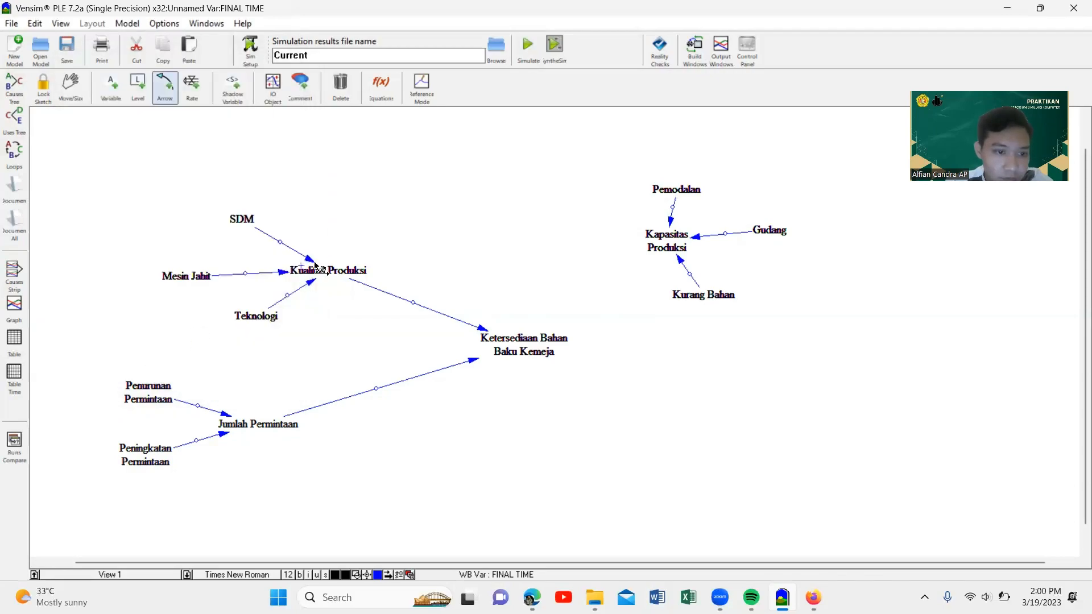
{"action": "right_click", "coordinate": [244, 274]}
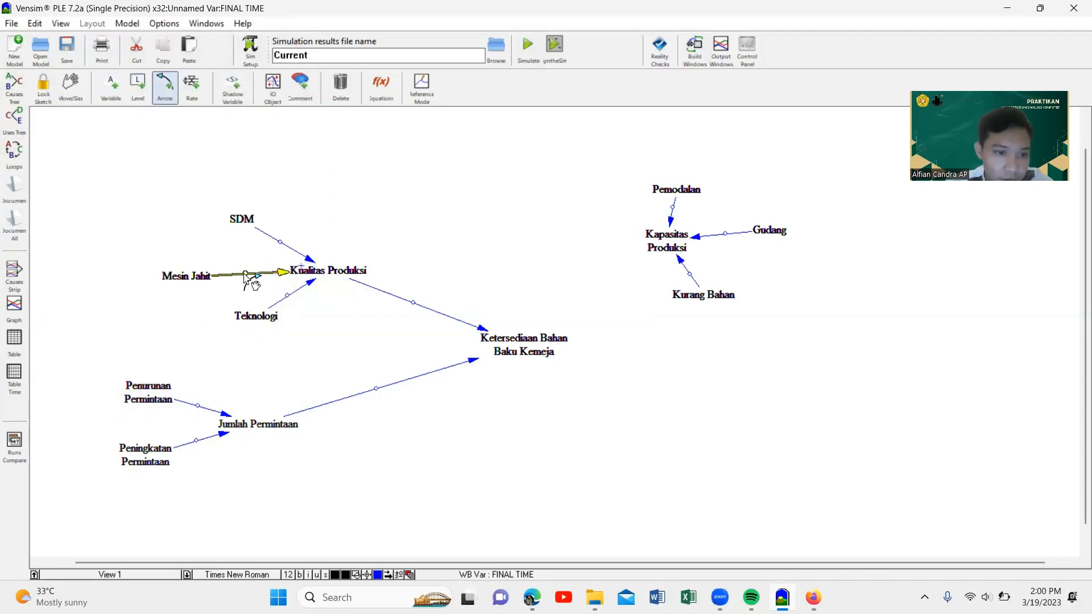
{"action": "left_click", "coordinate": [125, 245]}
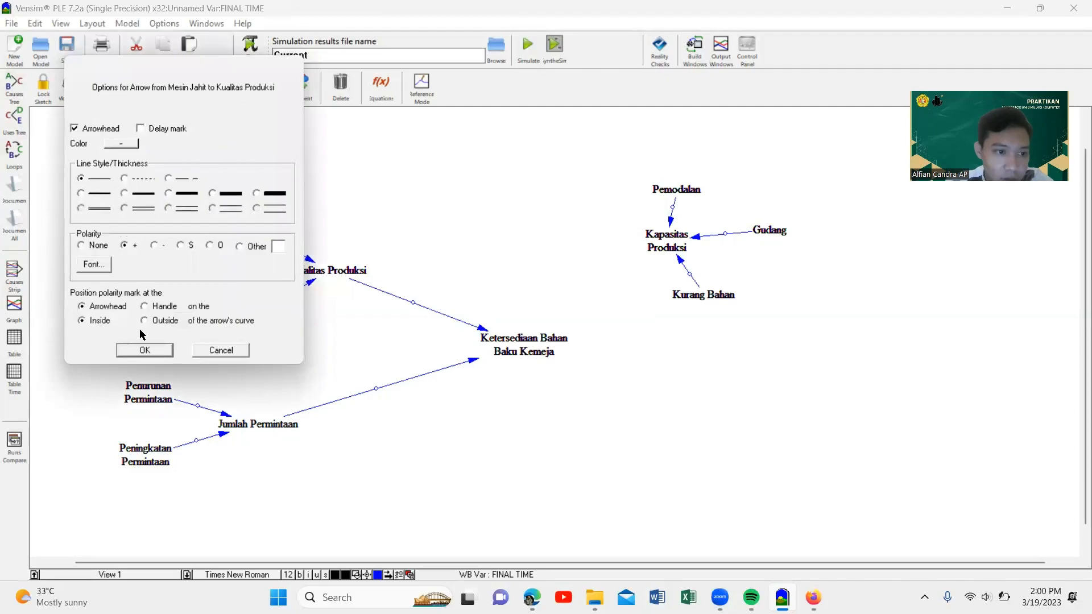
{"action": "left_click", "coordinate": [145, 351]}
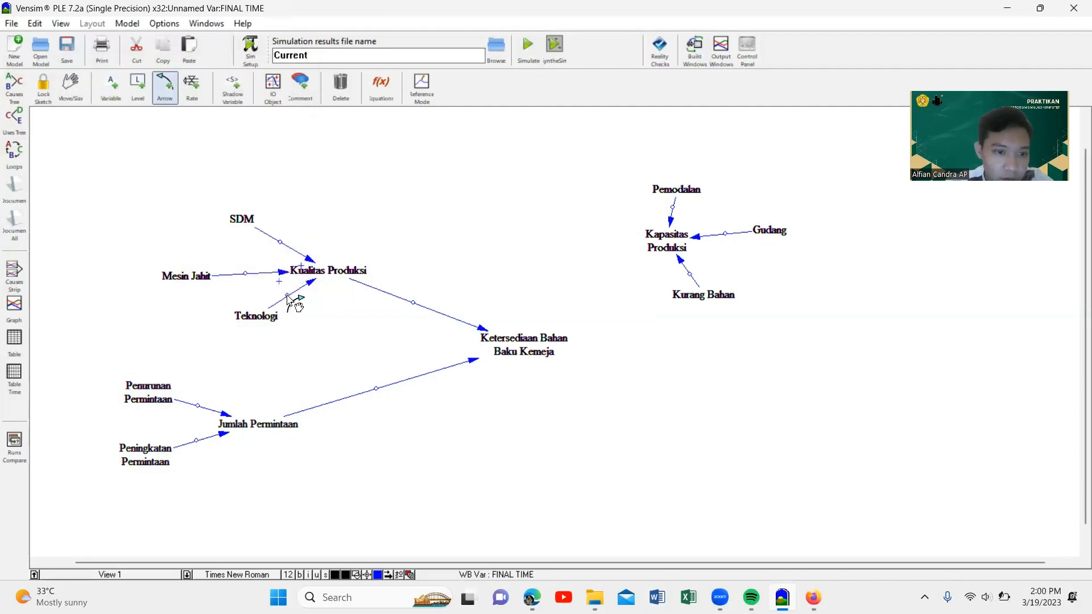
{"action": "right_click", "coordinate": [287, 296]}
{"action": "left_click", "coordinate": [125, 246]}
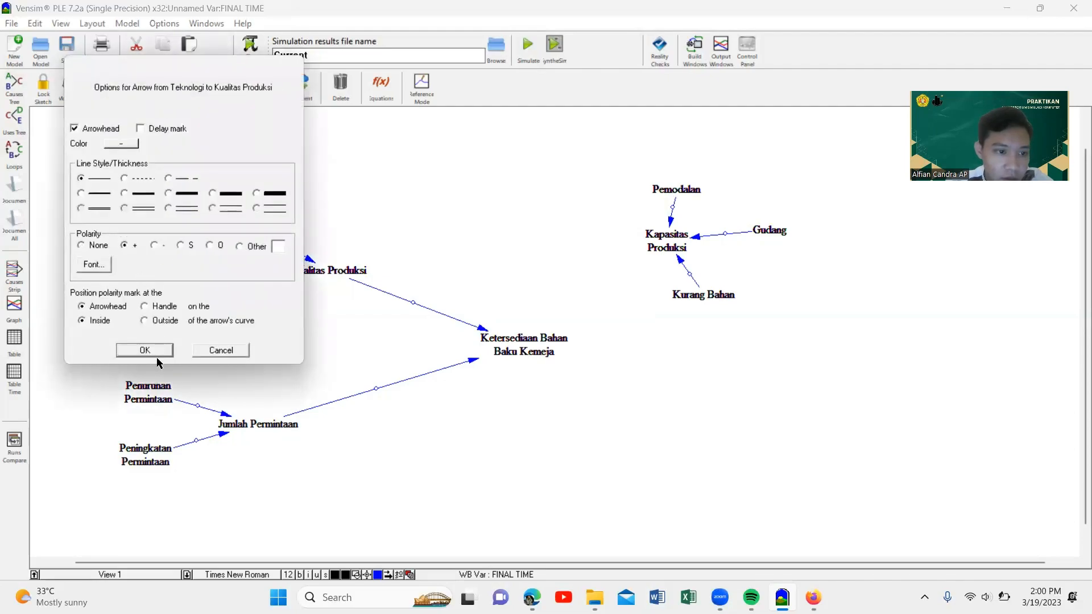
{"action": "left_click", "coordinate": [145, 350]}
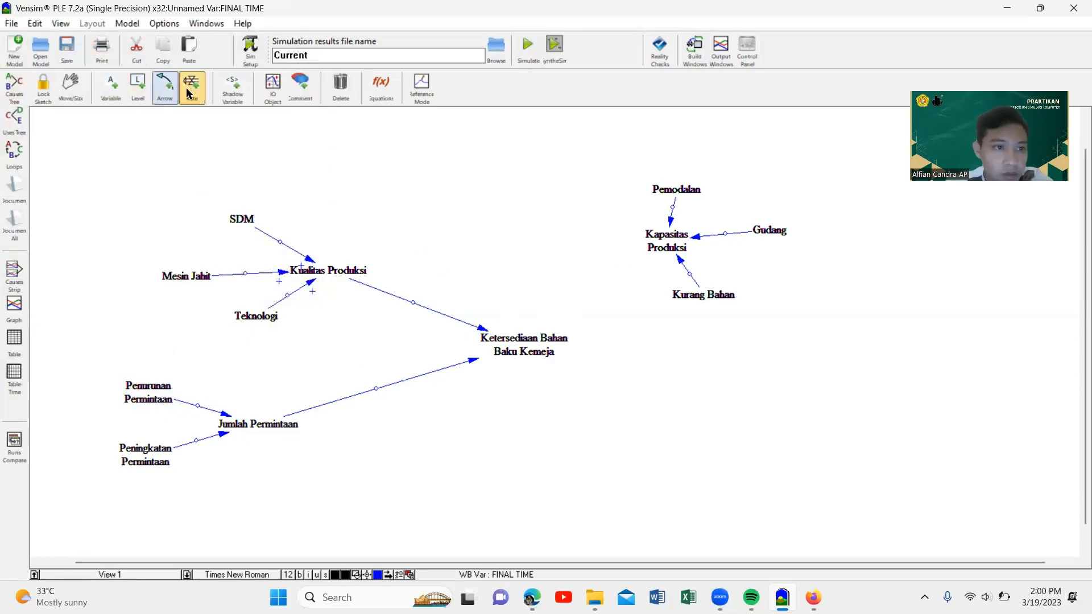
- Draw an arrow from Kapasitas Produksi to Kualitas Produksi and set its polarity to -
{"action": "left_click", "coordinate": [677, 246]}
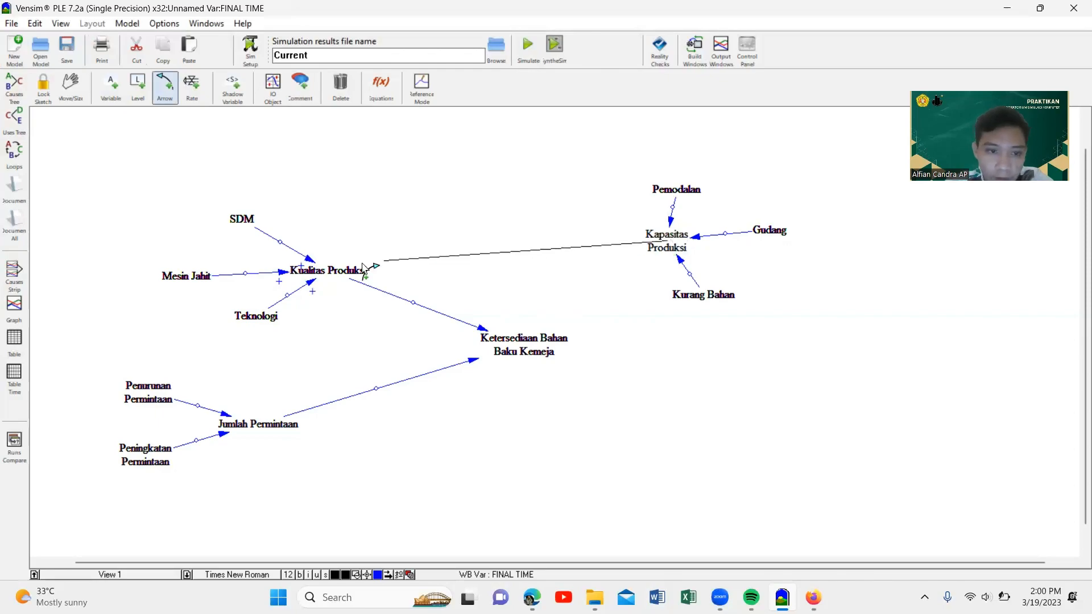
{"action": "left_click", "coordinate": [337, 275]}
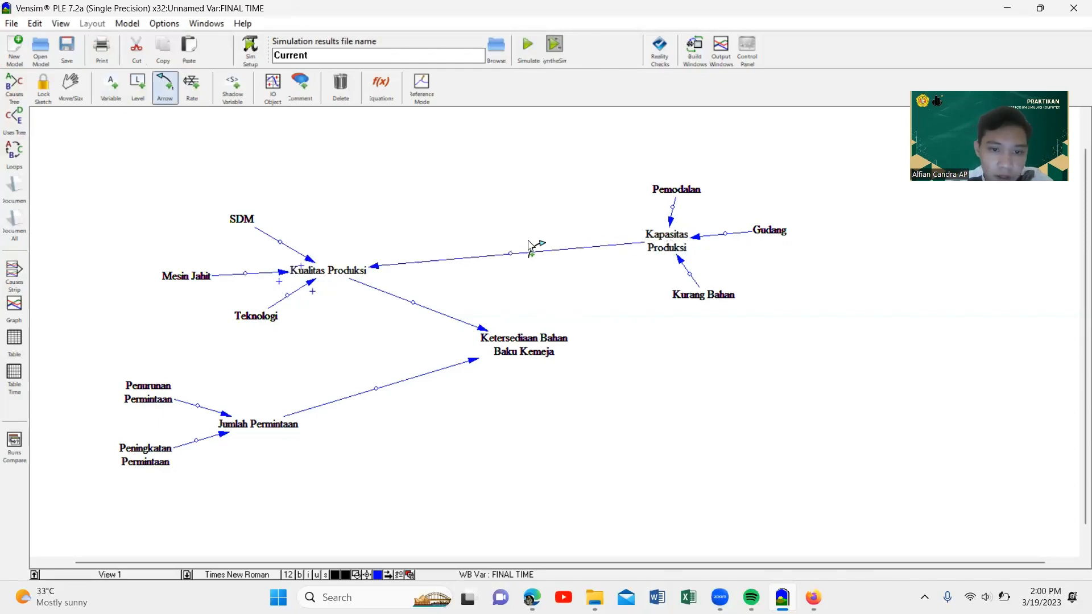
{"action": "right_click", "coordinate": [511, 253]}
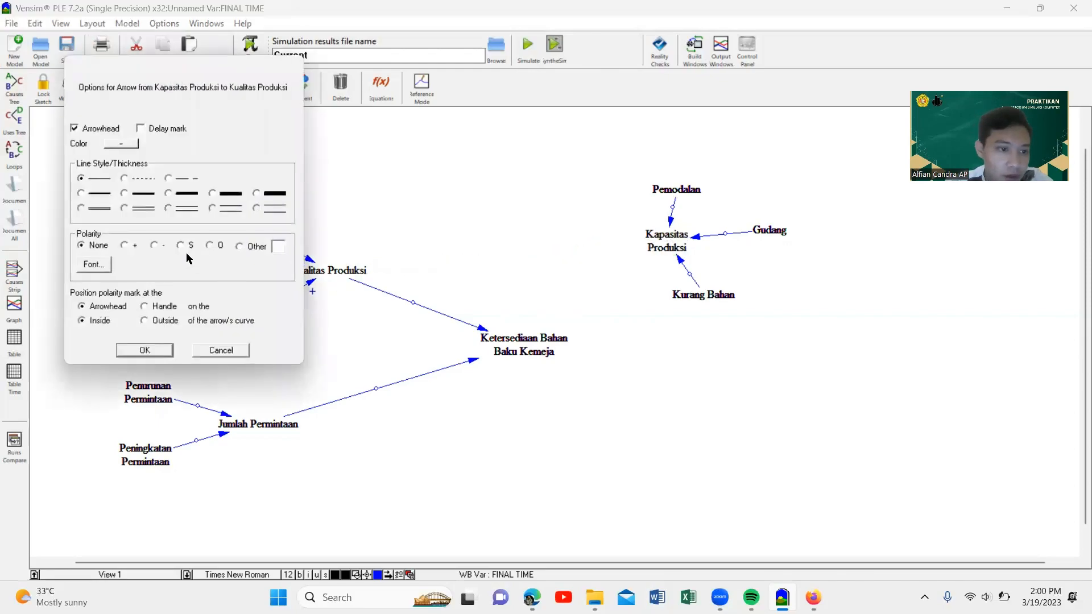
{"action": "left_click", "coordinate": [158, 248]}
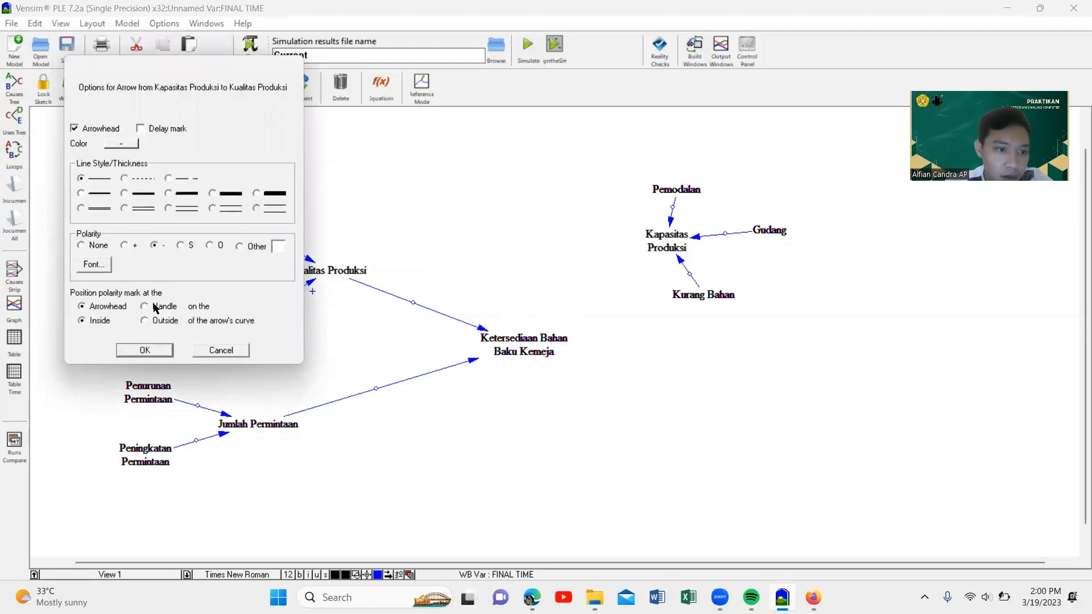
{"action": "left_click", "coordinate": [145, 350]}
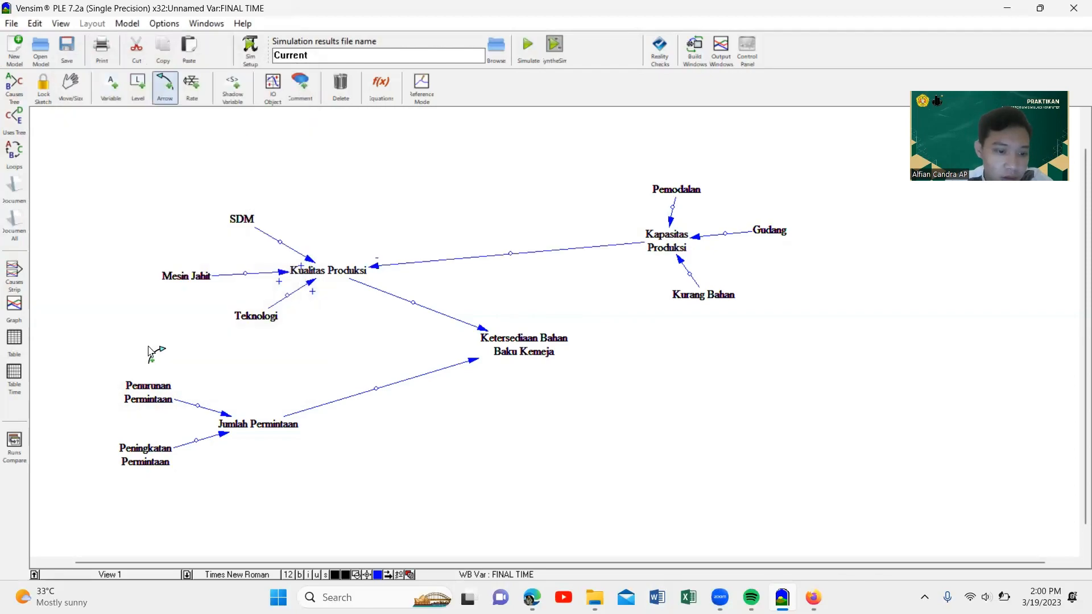
- Set the polarity to - on the arrow from Kualitas Produksi and + on the arrow from Jumlah Permintaan to Ketersediaan Bahan Baku Kemeja
{"action": "right_click", "coordinate": [413, 305]}
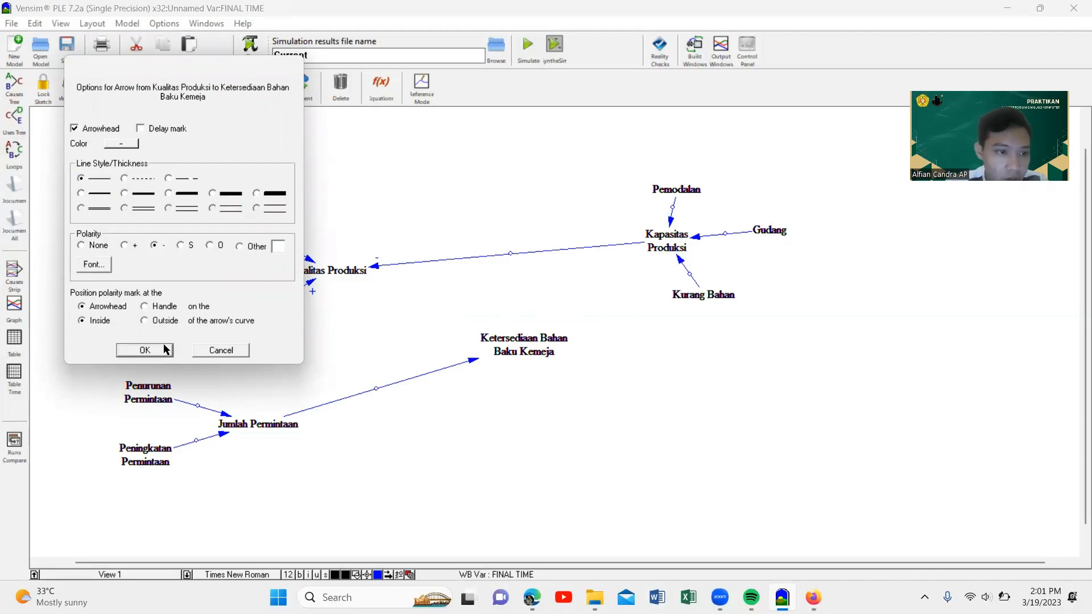
{"action": "left_click", "coordinate": [145, 349]}
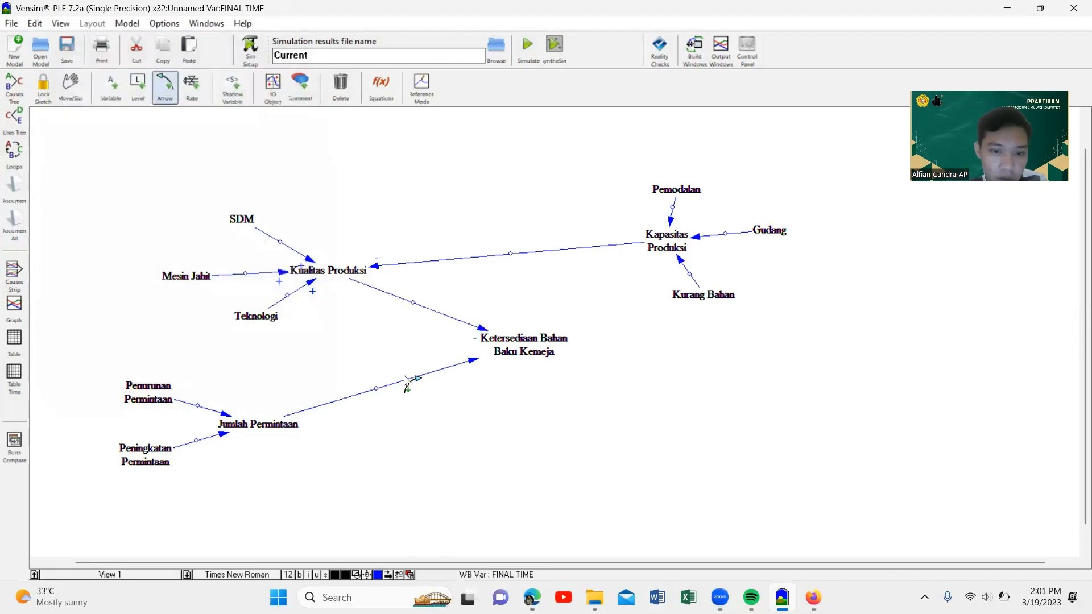
{"action": "right_click", "coordinate": [376, 389]}
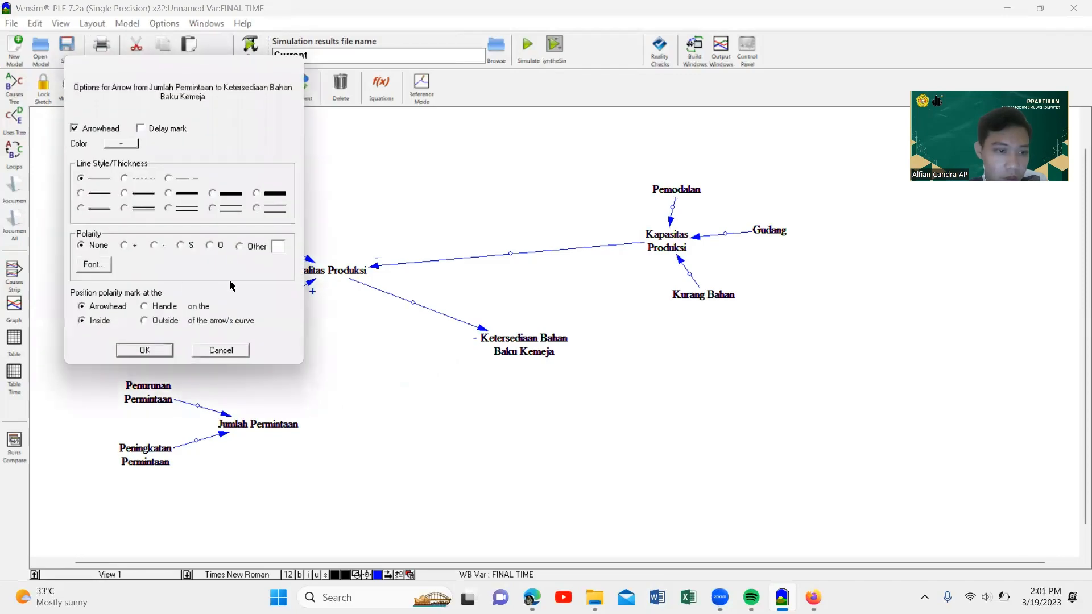
{"action": "left_click", "coordinate": [124, 246]}
{"action": "left_click", "coordinate": [145, 350]}
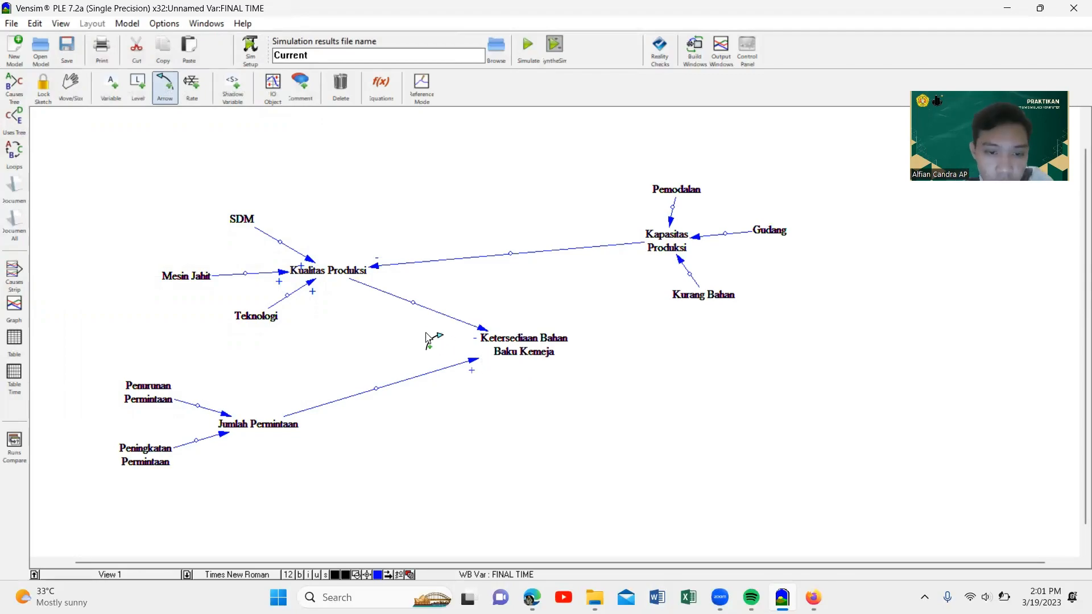
- Change the polarity to + on the Kualitas Produksi arrow and to - on the Jumlah Permintaan arrow into Ketersediaan Bahan Baku Kemeja
{"action": "right_click", "coordinate": [416, 307]}
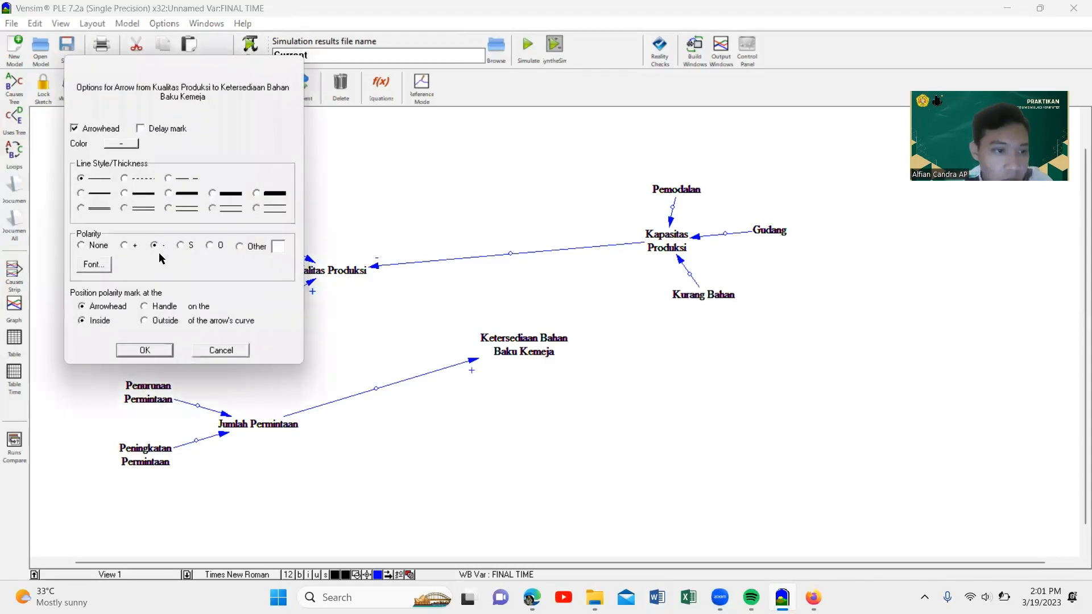
{"action": "left_click", "coordinate": [145, 349]}
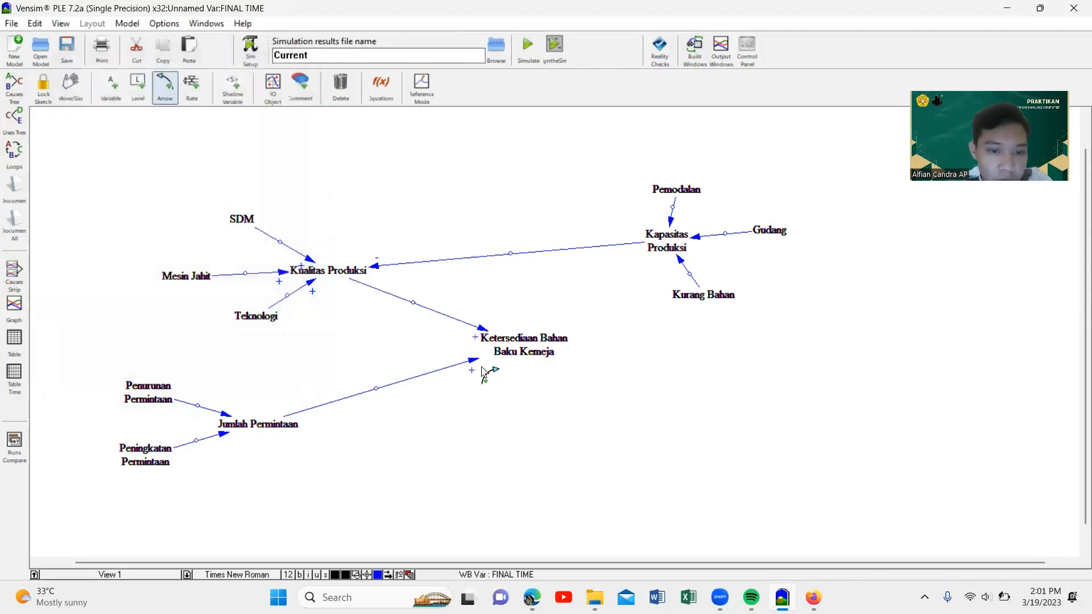
{"action": "right_click", "coordinate": [374, 389]}
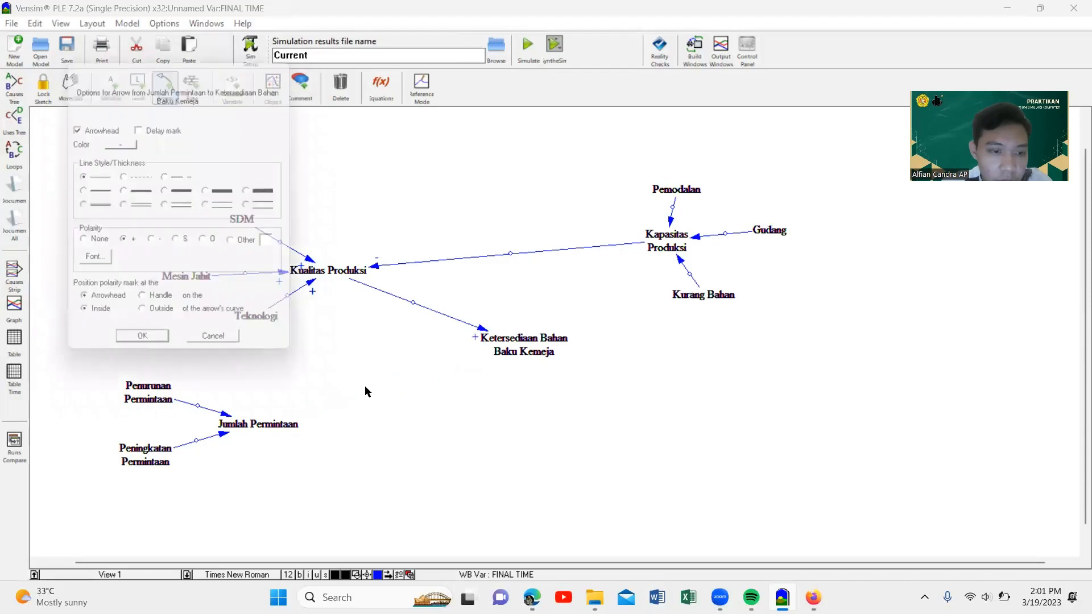
{"action": "left_click", "coordinate": [145, 350]}
- Set the polarity to + on the arrow from Penurunan Permintaan to Jumlah Permintaan
{"action": "right_click", "coordinate": [199, 408]}
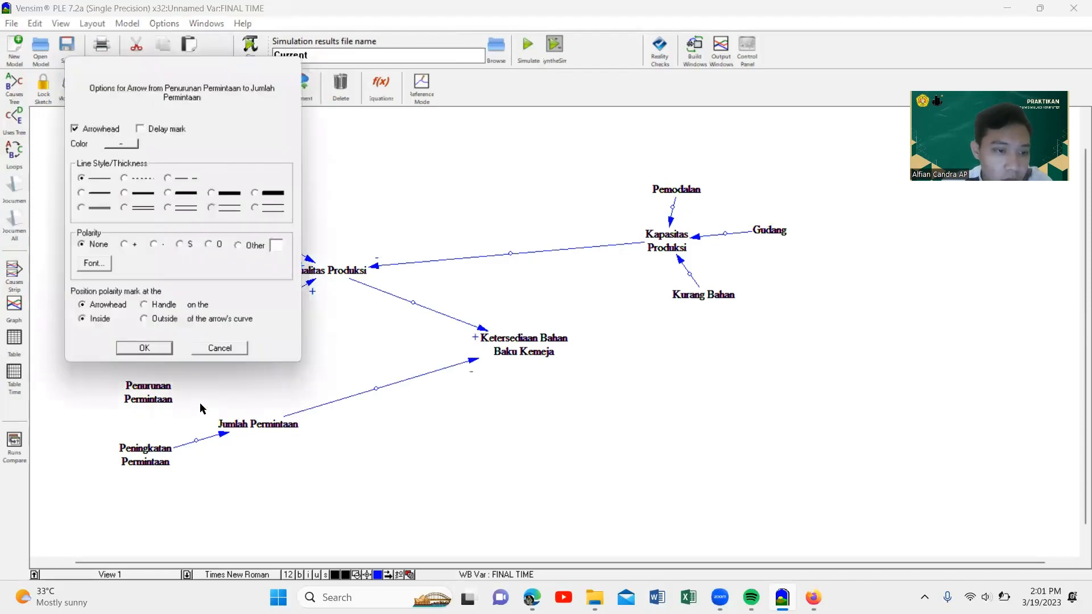
{"action": "left_click", "coordinate": [124, 246]}
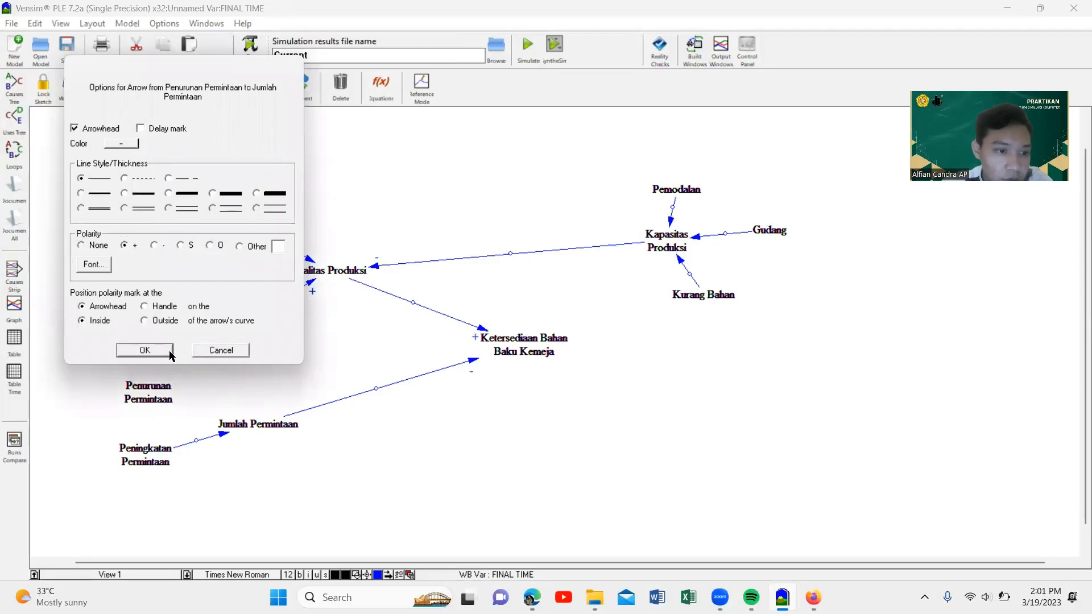
{"action": "left_click", "coordinate": [145, 350]}
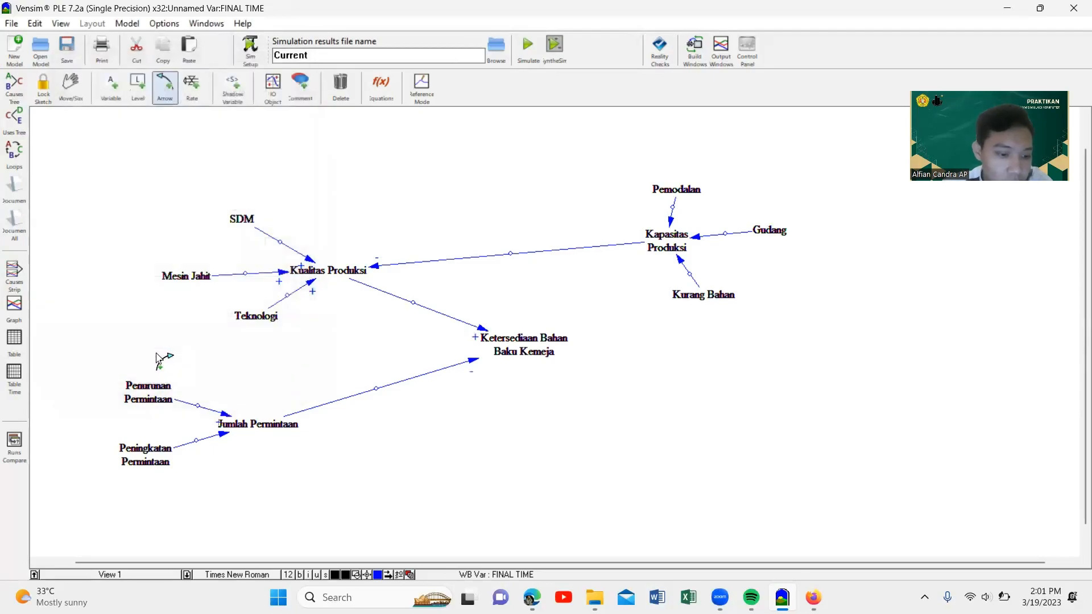
- Set the polarity into Jumlah Permintaan to - on the arrow from Penurunan Permintaan and + on the arrow from Peningkatan Permintaan
{"action": "right_click", "coordinate": [198, 407]}
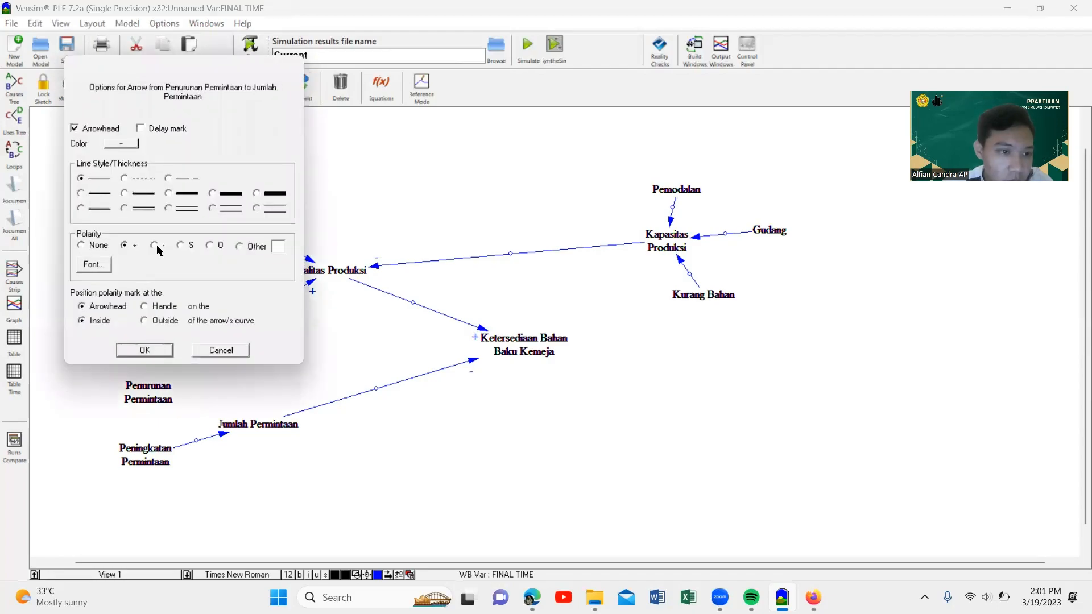
{"action": "left_click", "coordinate": [157, 354]}
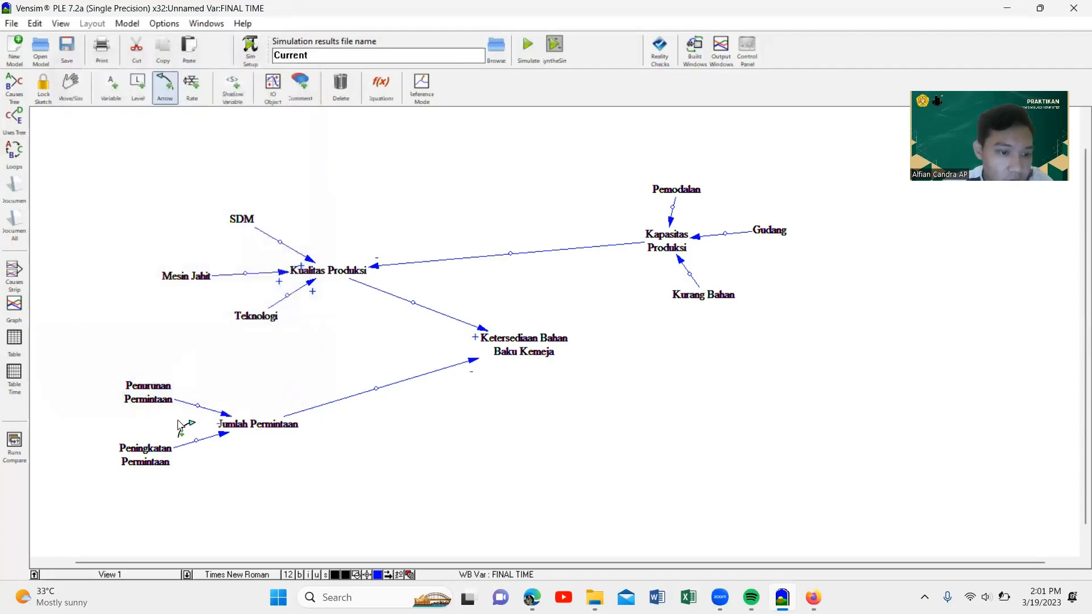
{"action": "right_click", "coordinate": [197, 442]}
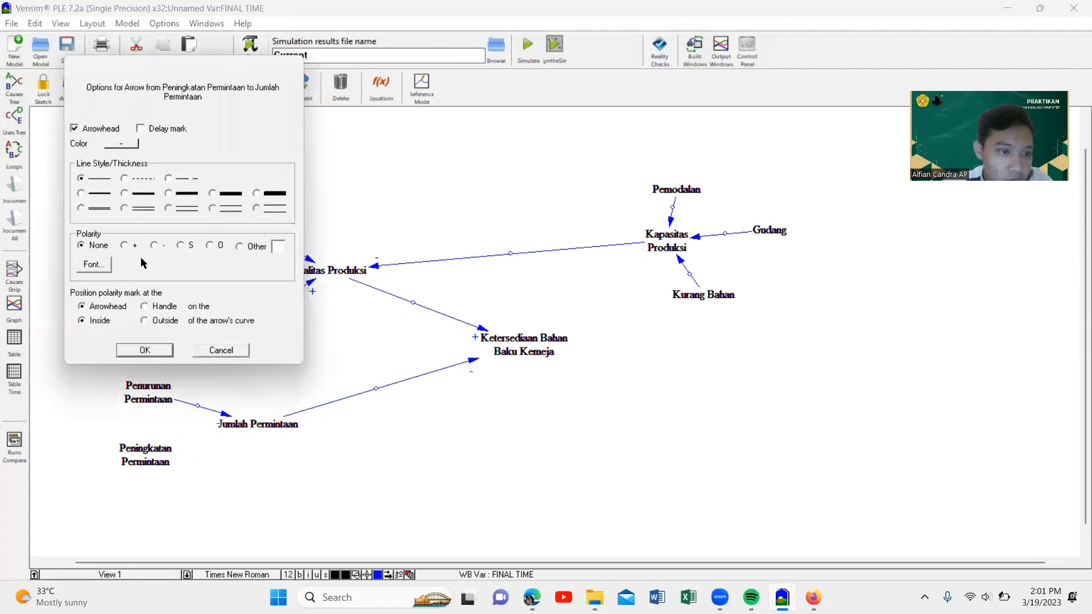
{"action": "left_click", "coordinate": [145, 350]}
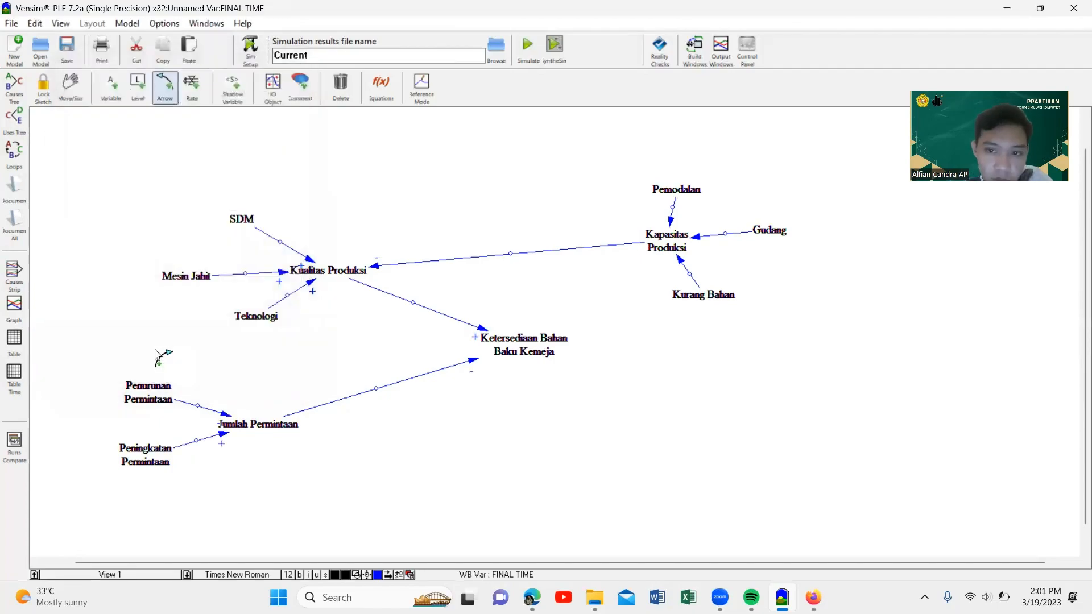
- Set the polarity to + on the arrows from Pemodalan, Gudang and Kurang Bahan to Kapasitas Produksi
{"action": "right_click", "coordinate": [673, 206]}
{"action": "left_click", "coordinate": [129, 247]}
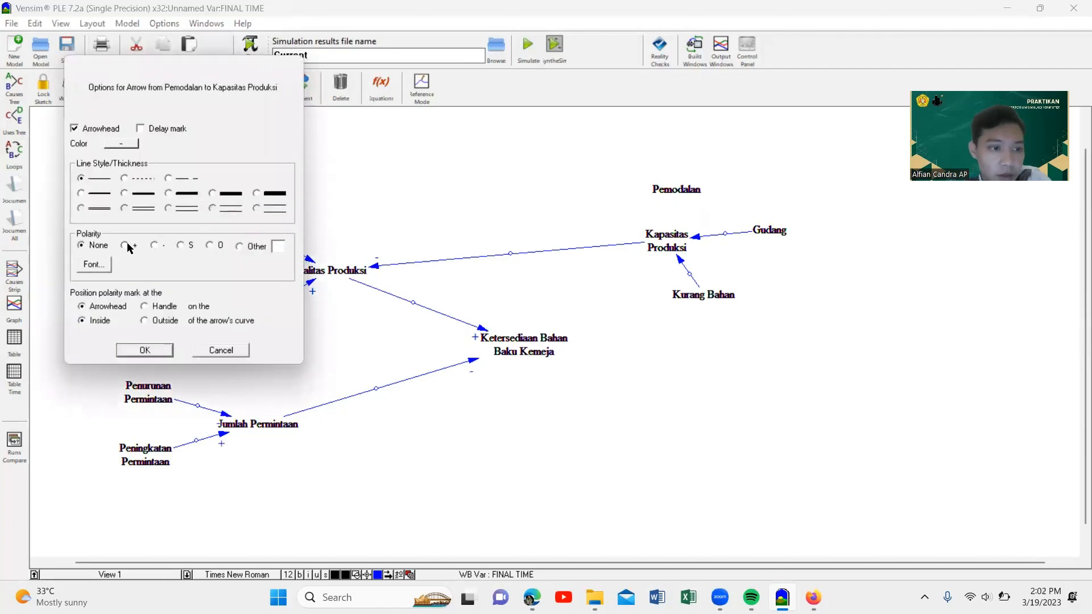
{"action": "left_click", "coordinate": [145, 350]}
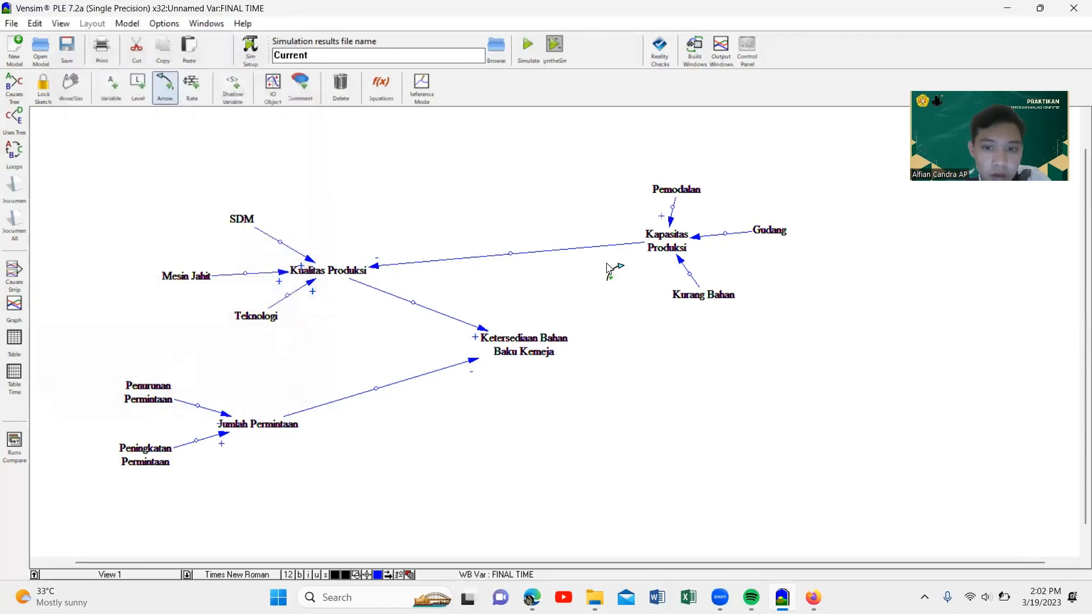
{"action": "right_click", "coordinate": [728, 234]}
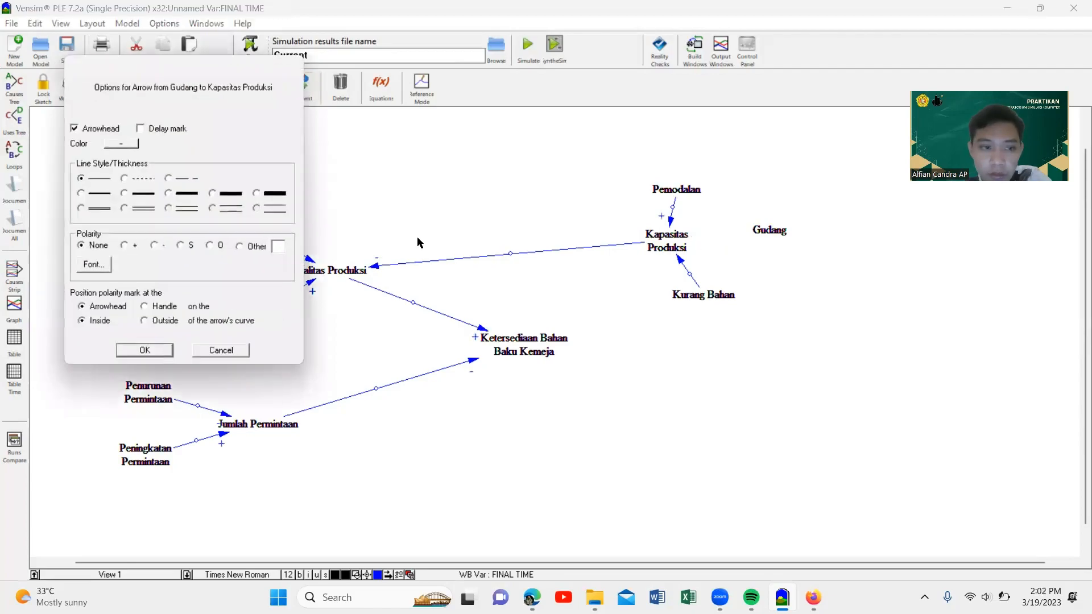
{"action": "left_click", "coordinate": [146, 350]}
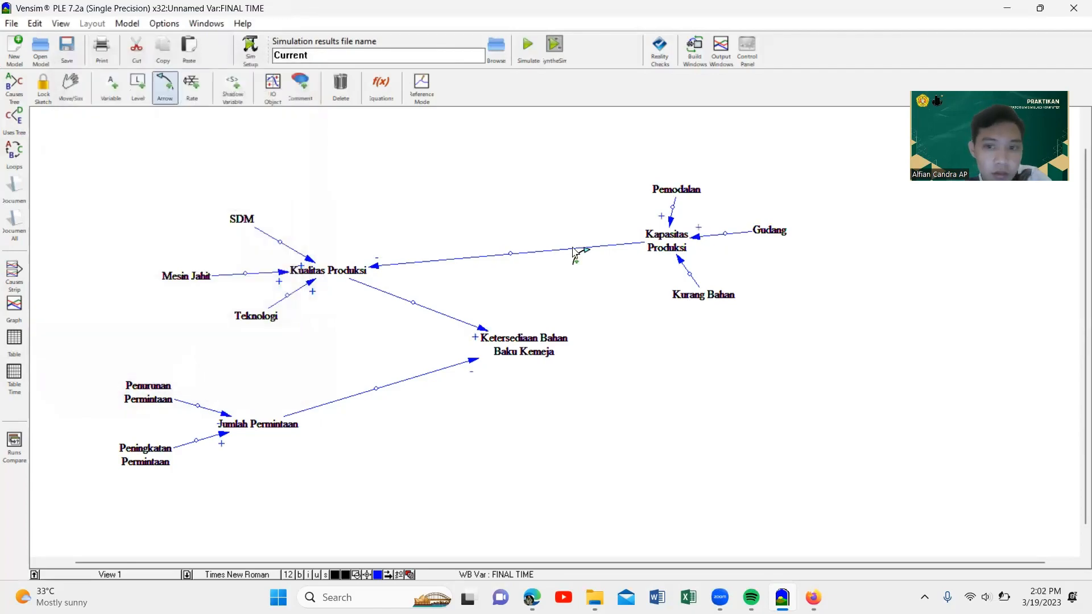
{"action": "right_click", "coordinate": [695, 281]}
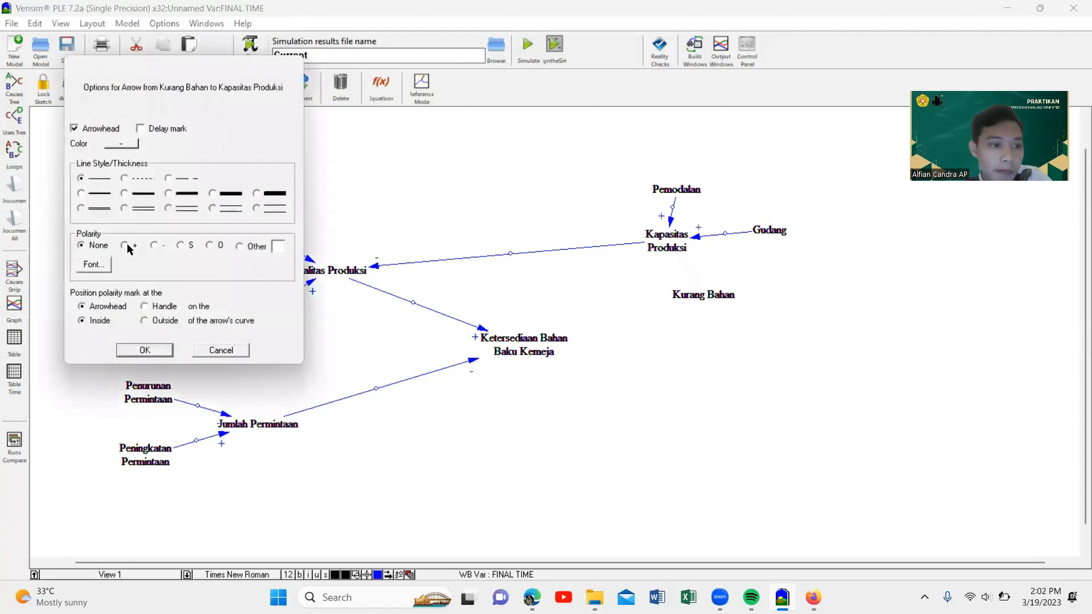
{"action": "left_click", "coordinate": [145, 350]}
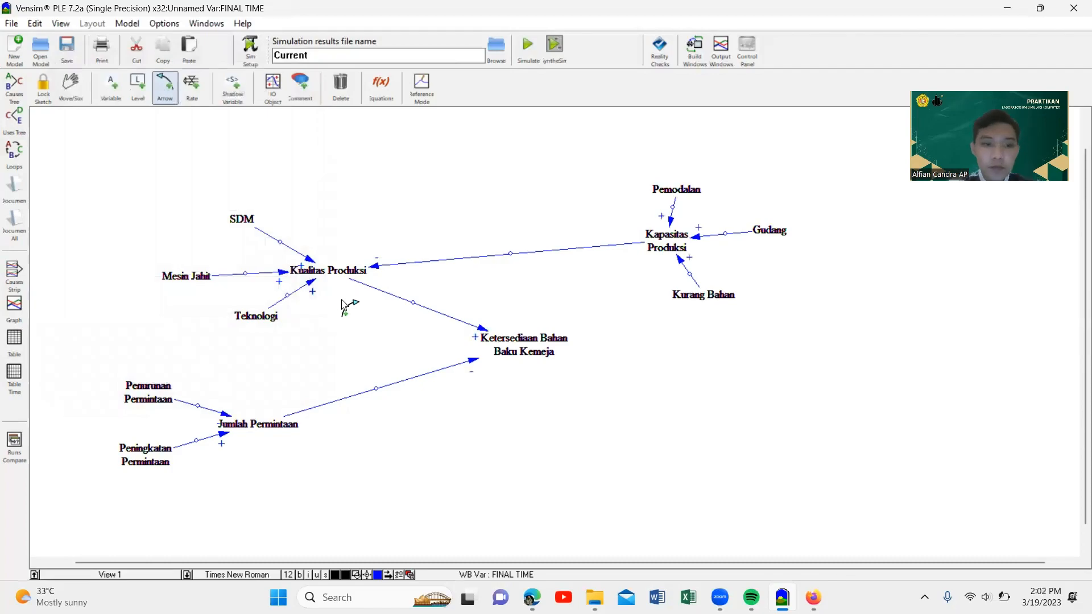
{"action": "scroll", "coordinate": [569, 298], "scroll_direction": "down", "scroll_amount": 2}
{"action": "scroll", "coordinate": [646, 293], "scroll_direction": "up", "scroll_amount": 1}
{"action": "scroll", "coordinate": [647, 293], "scroll_direction": "up", "scroll_amount": 3}
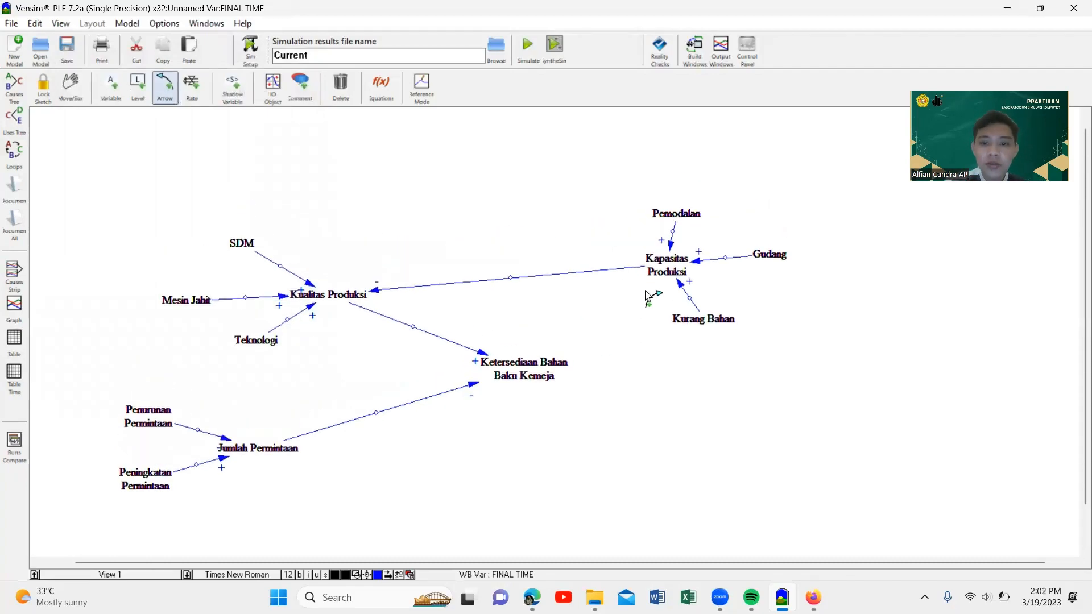
{"action": "scroll", "coordinate": [634, 298], "scroll_direction": "down", "scroll_amount": 3}
{"action": "scroll", "coordinate": [630, 299], "scroll_direction": "up", "scroll_amount": 2}
{"action": "scroll", "coordinate": [631, 298], "scroll_direction": "down", "scroll_amount": 3}
{"action": "scroll", "coordinate": [632, 298], "scroll_direction": "up", "scroll_amount": 5}
{"action": "scroll", "coordinate": [632, 299], "scroll_direction": "down", "scroll_amount": 3}
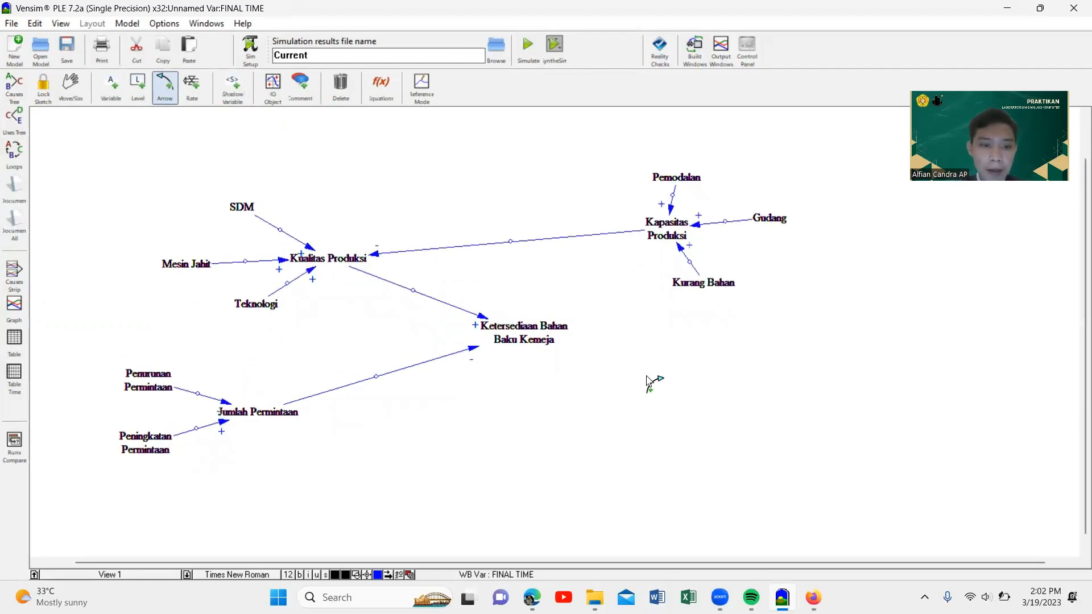
{"action": "scroll", "coordinate": [649, 382], "scroll_direction": "down", "scroll_amount": 1}
{"action": "scroll", "coordinate": [648, 382], "scroll_direction": "up", "scroll_amount": 2}
{"action": "scroll", "coordinate": [650, 383], "scroll_direction": "down", "scroll_amount": 2}
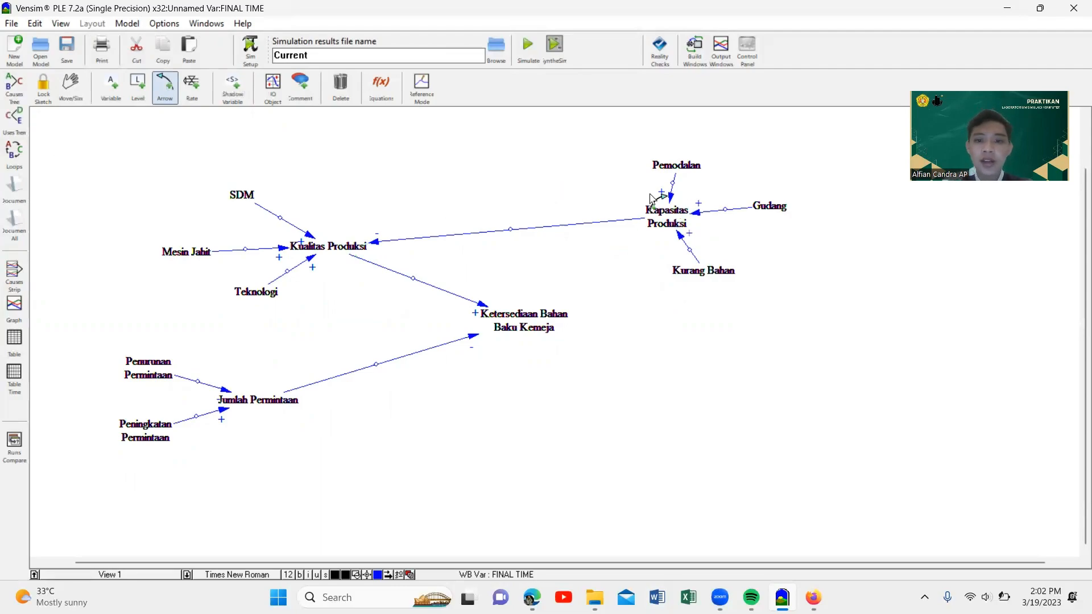
- Delete every variable of the causal loop diagram, together with its arrows, to clear the sketch
{"action": "left_click", "coordinate": [343, 97]}
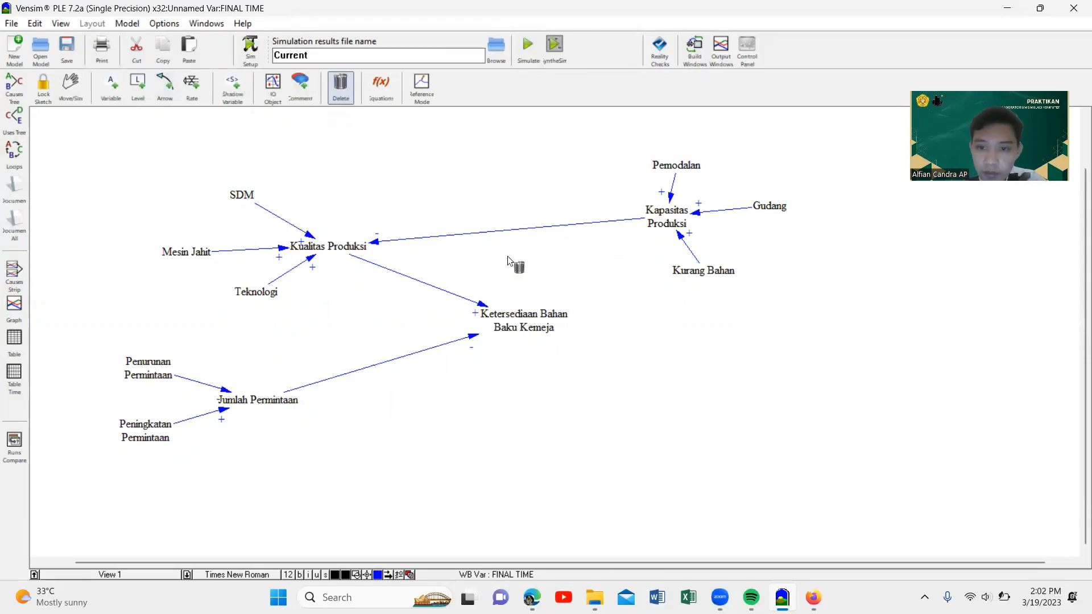
{"action": "left_click", "coordinate": [242, 196]}
{"action": "left_click", "coordinate": [193, 251]}
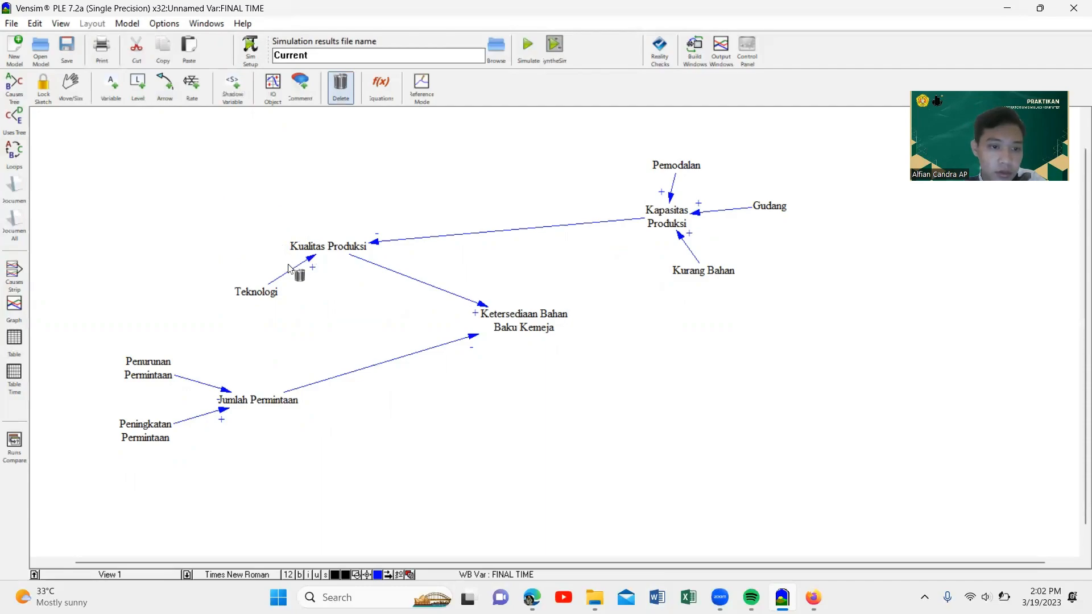
{"action": "left_click", "coordinate": [330, 246]}
{"action": "left_click", "coordinate": [256, 291]}
{"action": "left_click", "coordinate": [501, 322]}
{"action": "left_click", "coordinate": [697, 267]}
{"action": "left_click", "coordinate": [666, 217]}
{"action": "left_click", "coordinate": [727, 200]}
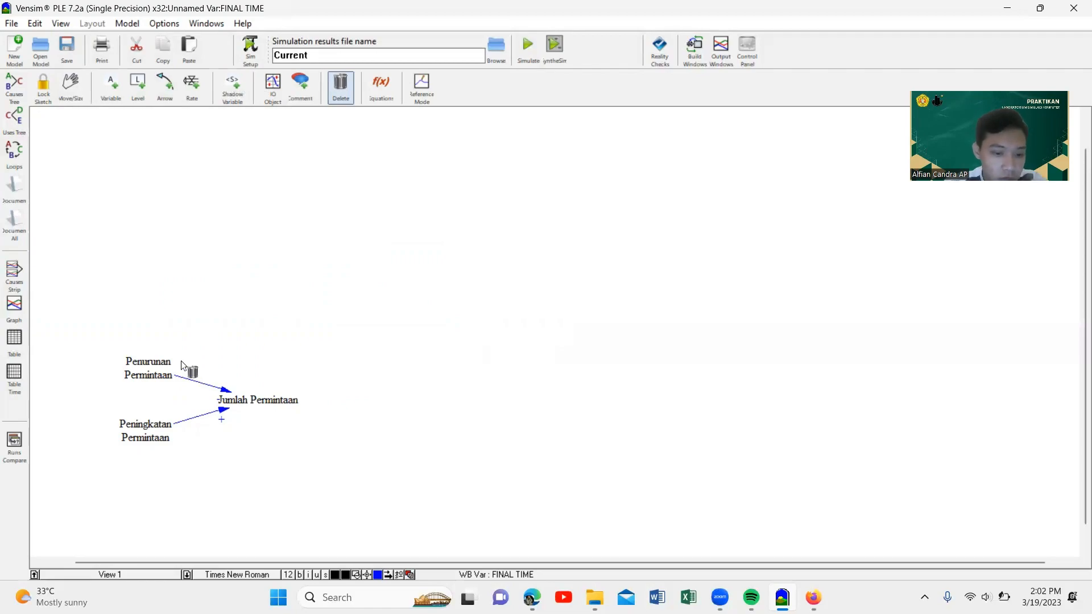
{"action": "left_click", "coordinate": [166, 374]}
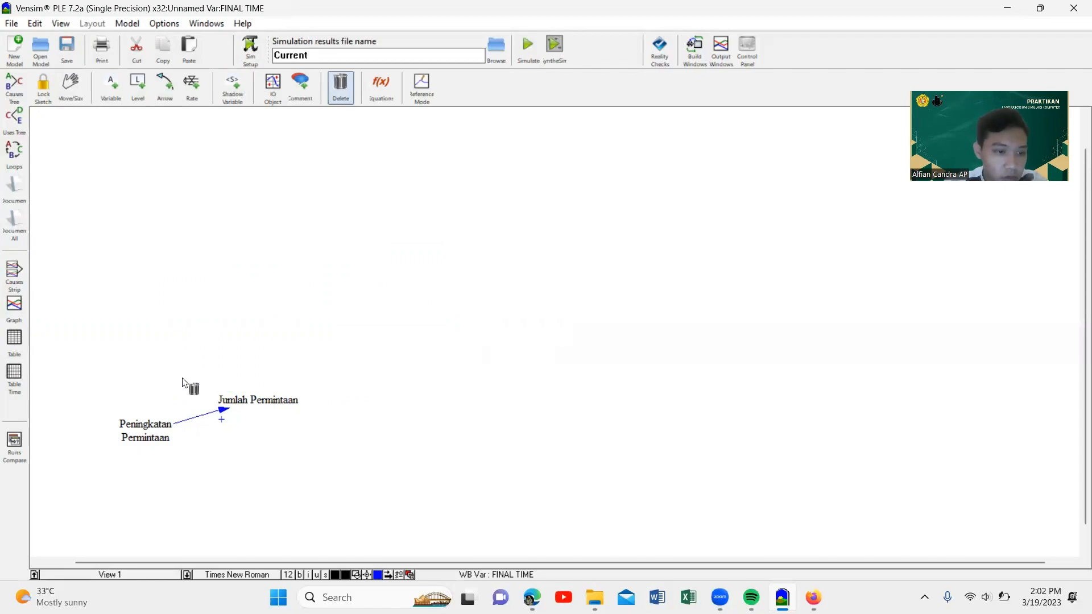
{"action": "left_click", "coordinate": [268, 400]}
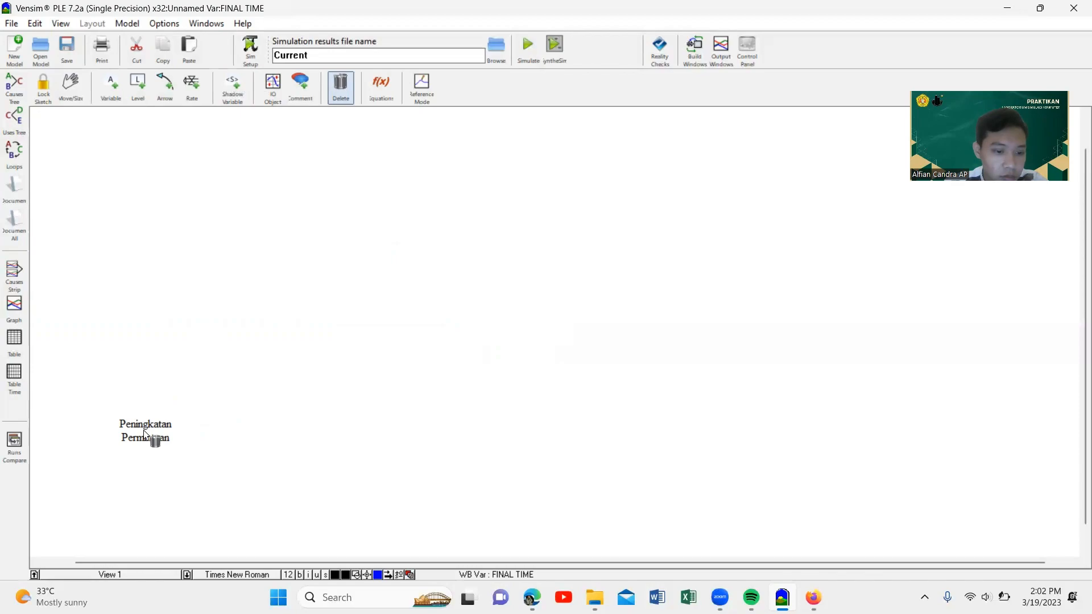
{"action": "left_click", "coordinate": [146, 436]}
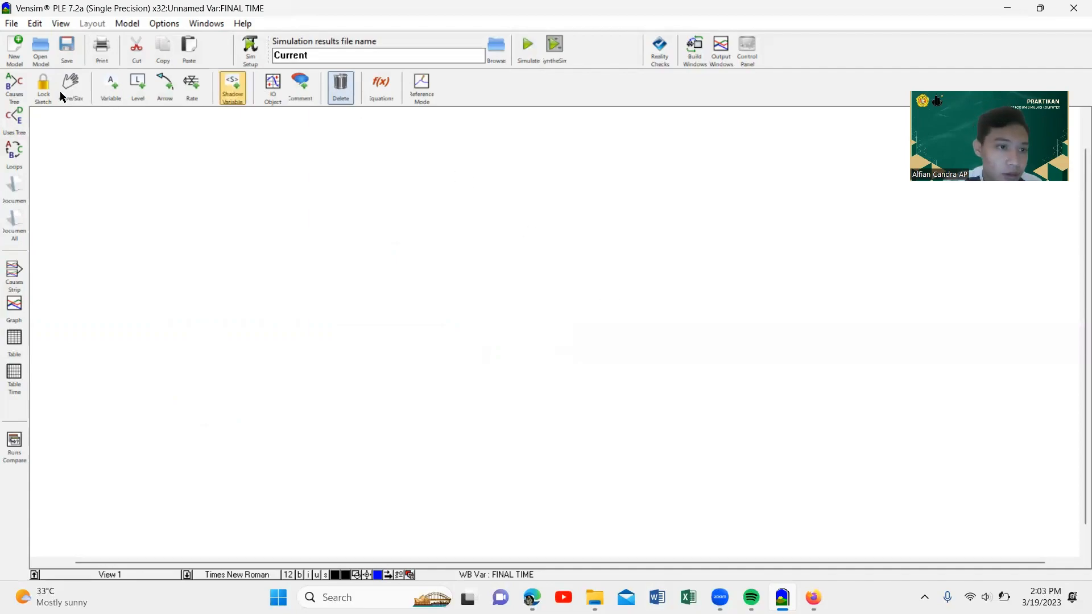
- Add a level named Jumlah Permintaan near the middle of the sketch and widen its box to fit the name on one line
{"action": "left_click", "coordinate": [143, 92]}
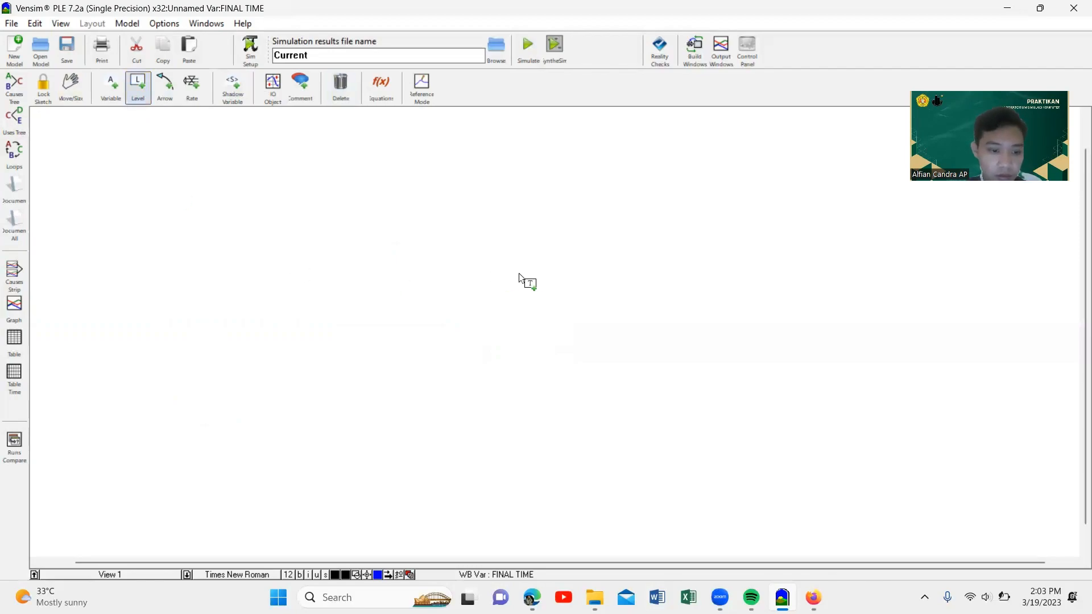
{"action": "left_click", "coordinate": [512, 278]}
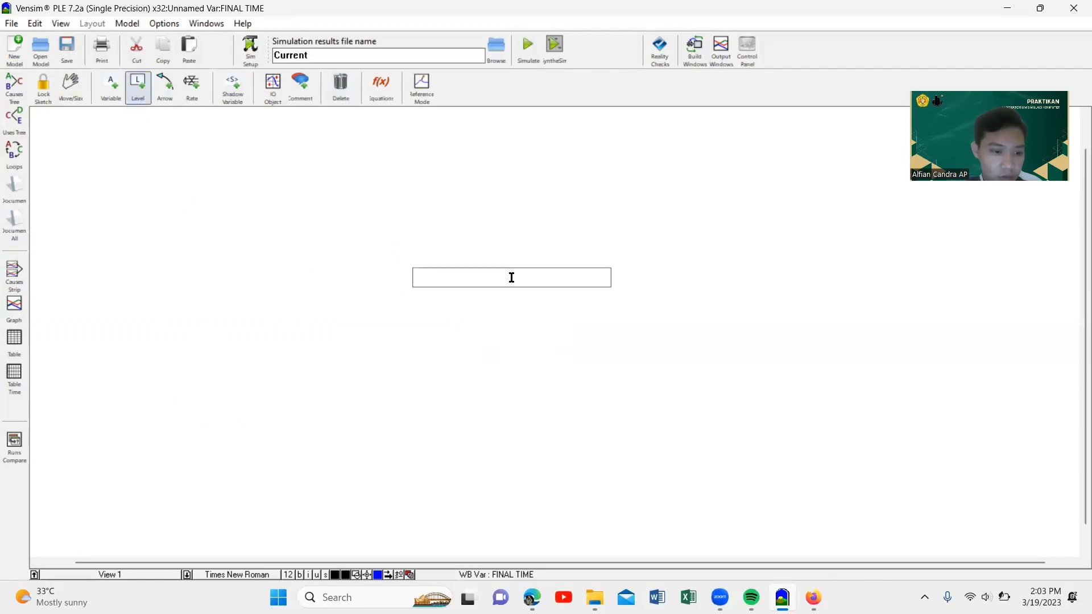
{"action": "type", "text": "Jumlah Permintaan"}
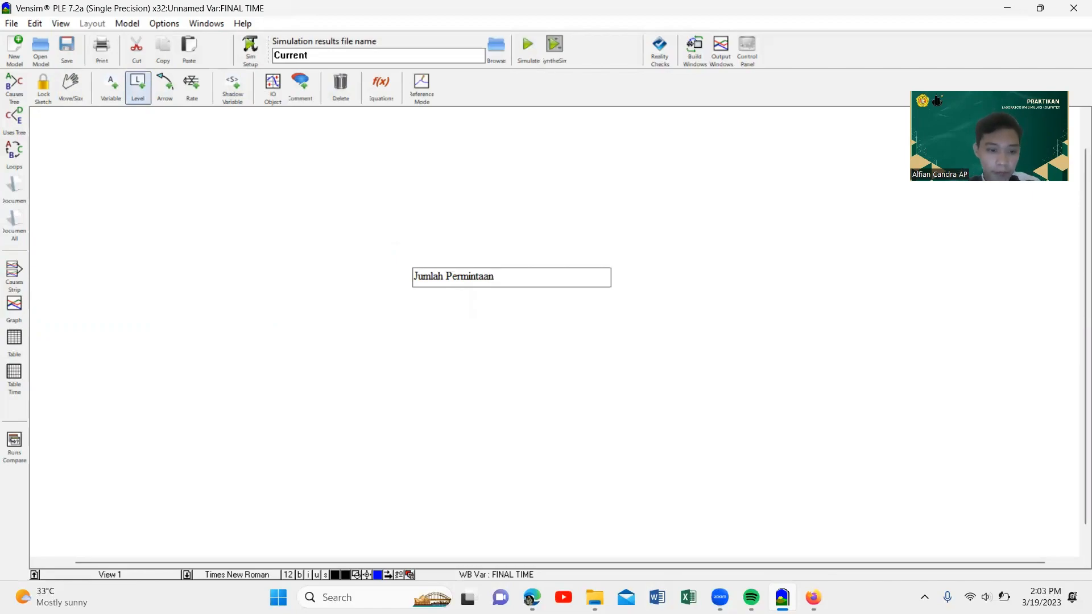
{"action": "key", "text": "Return"}
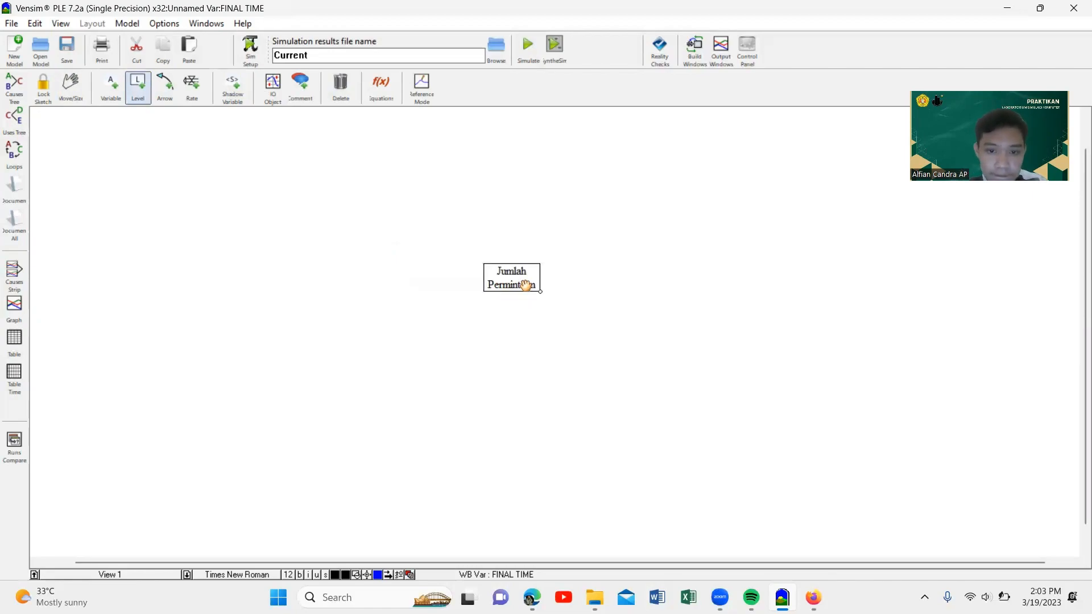
{"action": "left_click_drag", "start_coordinate": [539, 289], "coordinate": [601, 284]}
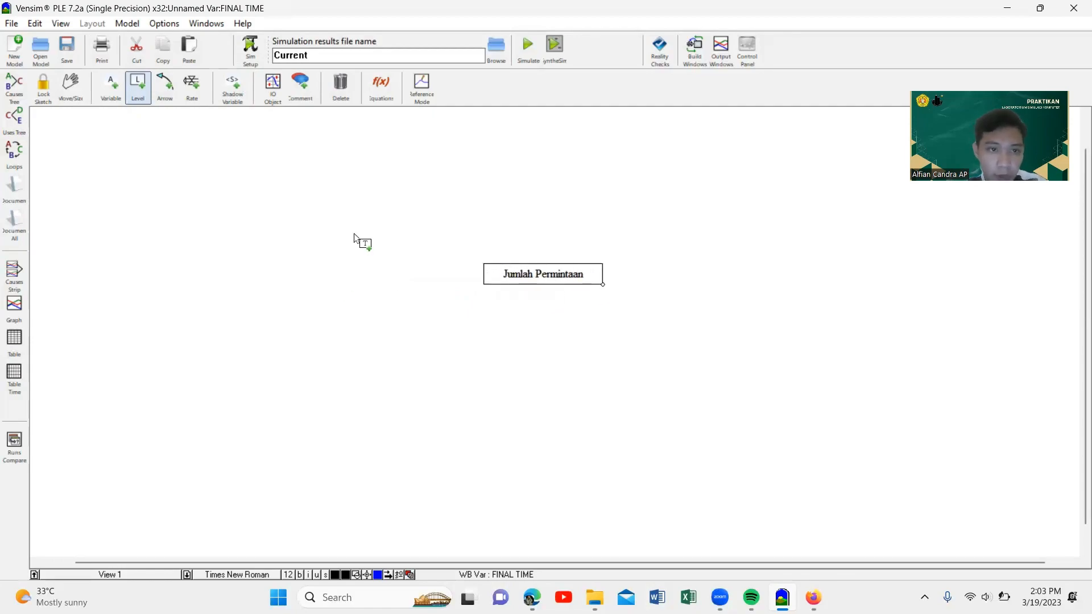
- Add an inflow rate named Peningkatan Permintaan from a cloud into the Jumlah Permintaan level
{"action": "left_click", "coordinate": [191, 91]}
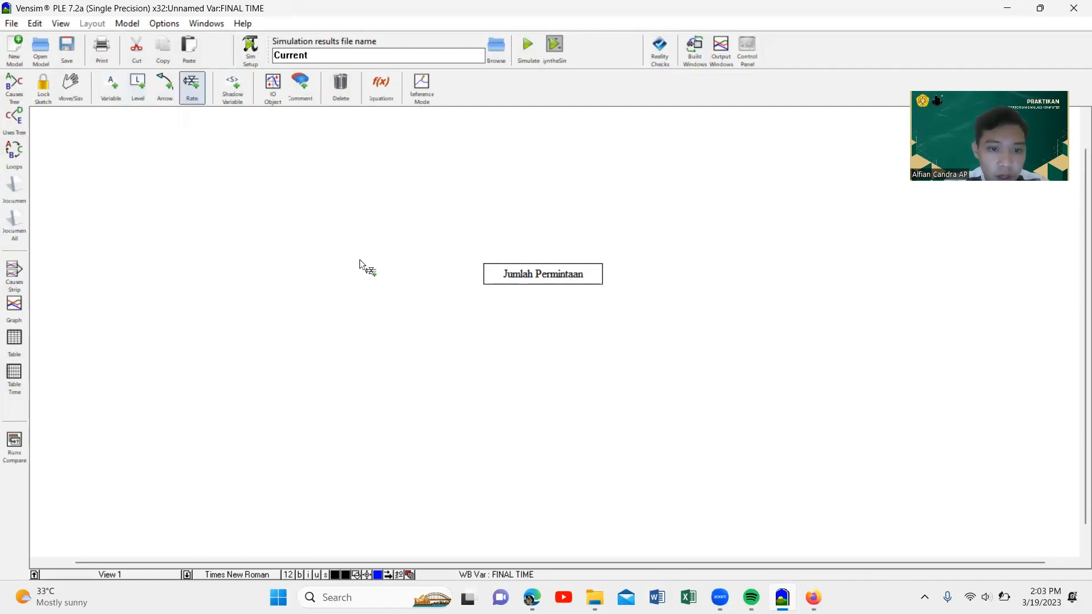
{"action": "left_click", "coordinate": [389, 268]}
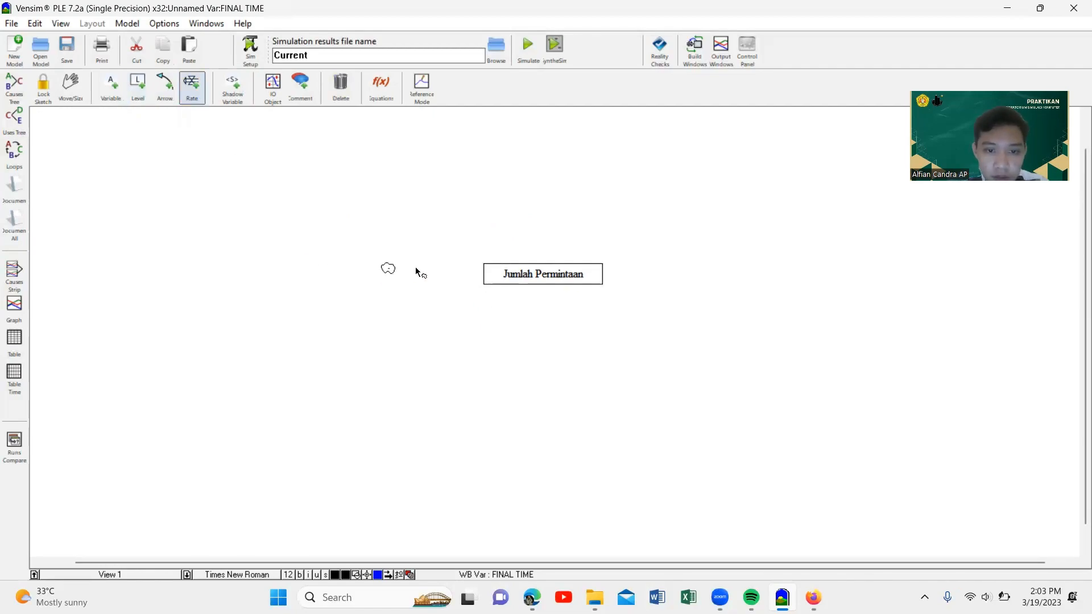
{"action": "left_click", "coordinate": [514, 276]}
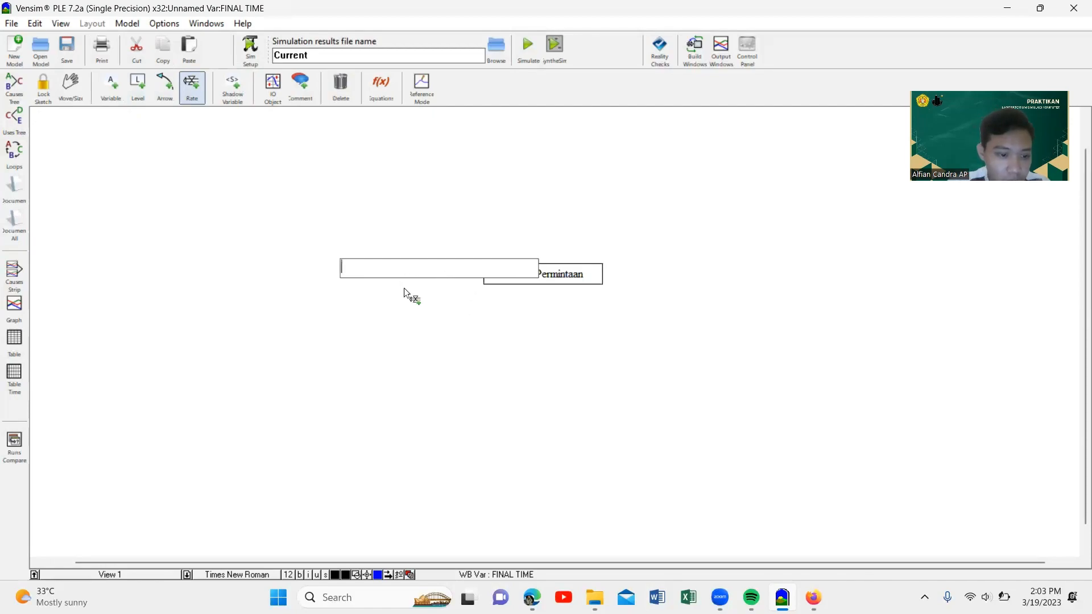
{"action": "type", "text": "P"}
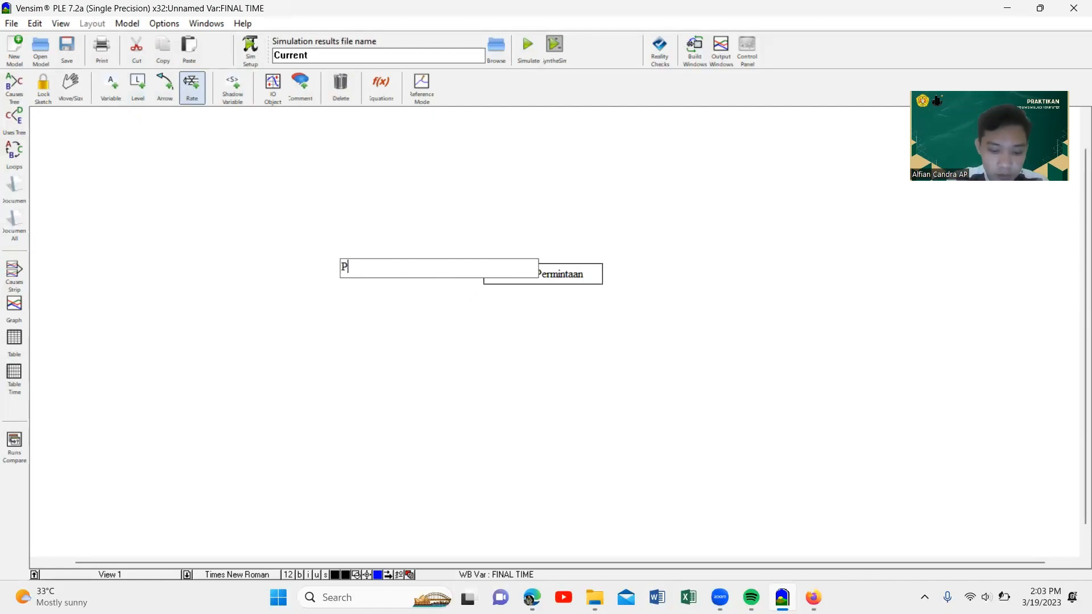
{"action": "type", "text": "eningkatan Permintaan"}
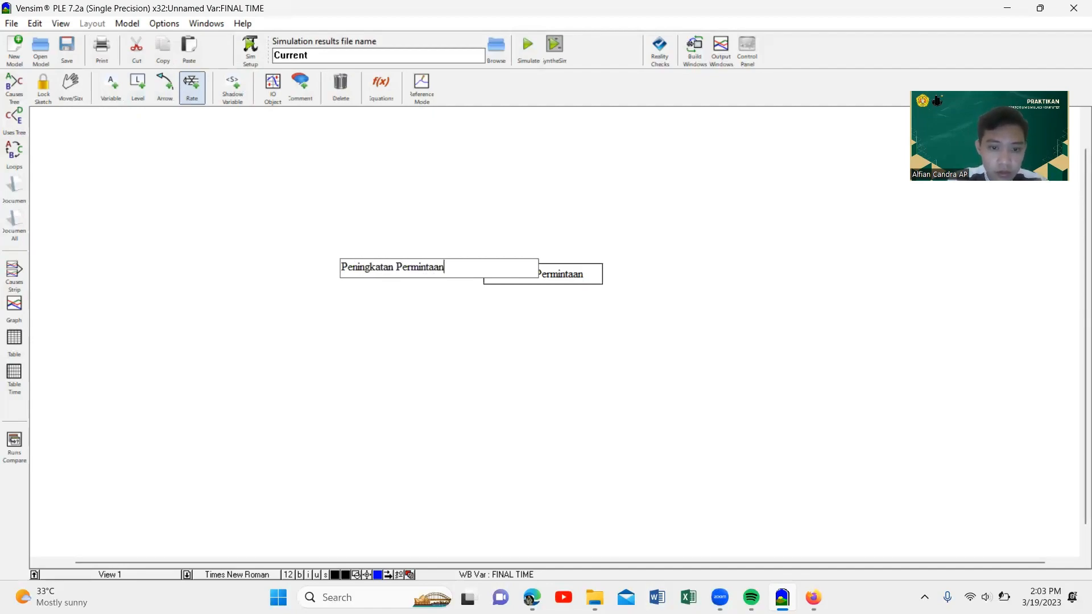
{"action": "key", "text": "Return"}
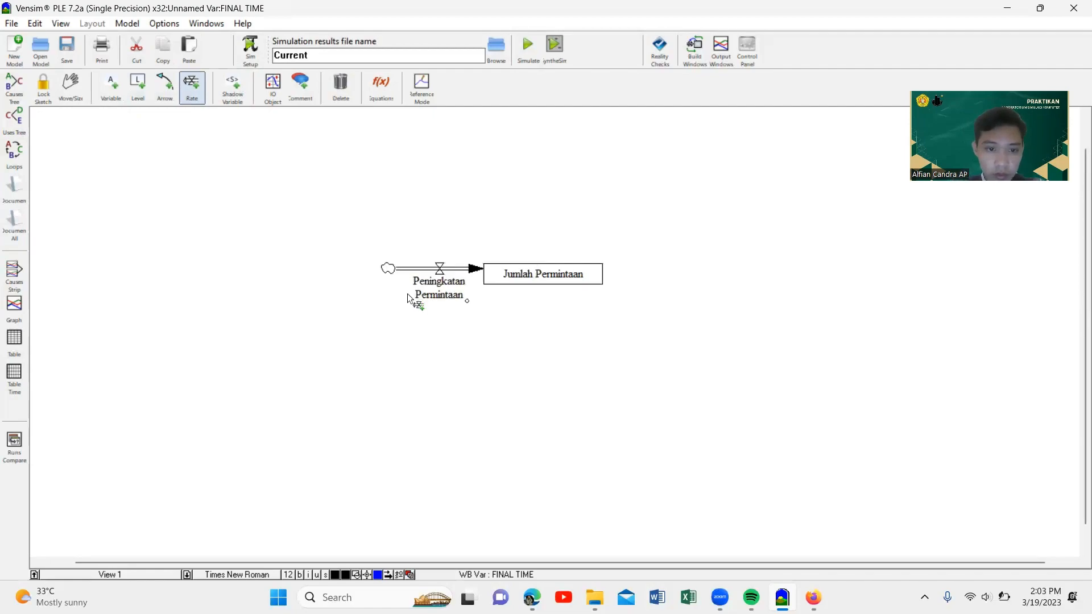
- Add an outflow rate named Penurunan Permintaan from the Jumlah Permintaan level to a cloud
{"action": "left_click", "coordinate": [578, 273]}
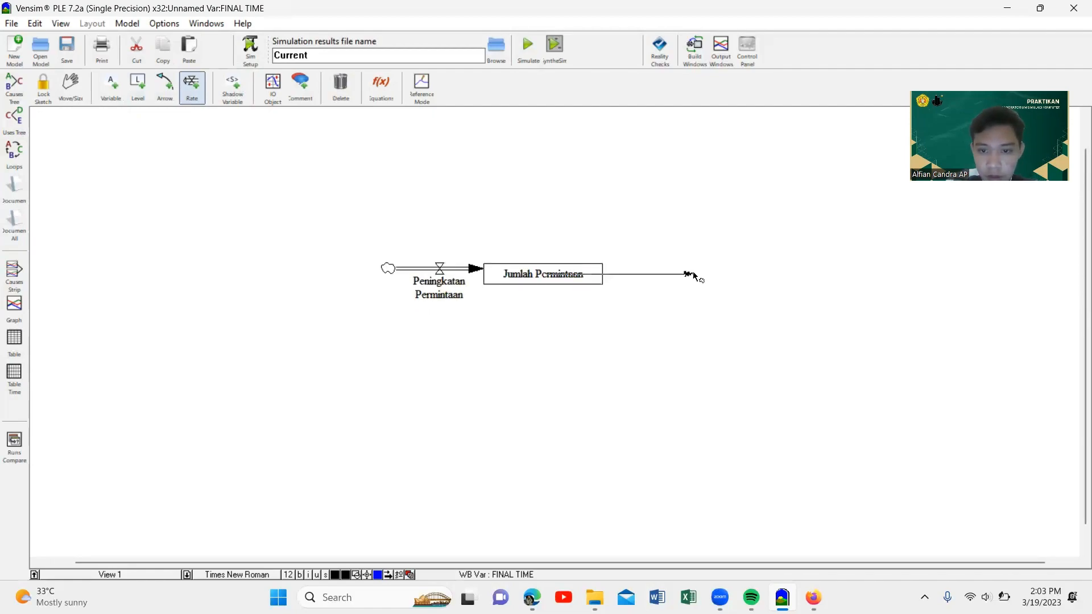
{"action": "left_click", "coordinate": [692, 275]}
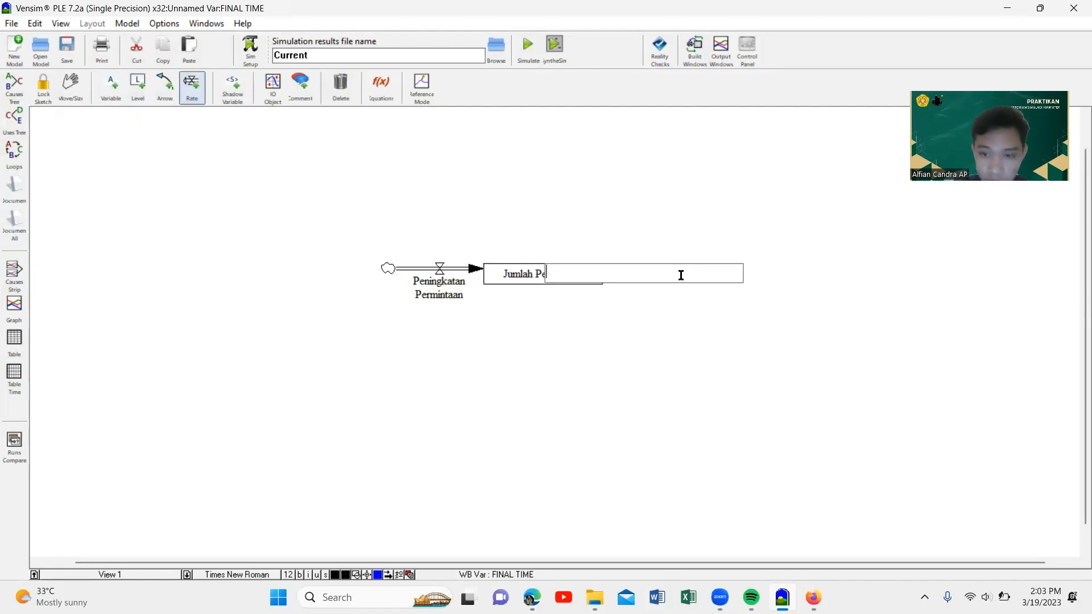
{"action": "type", "text": "Penu"}
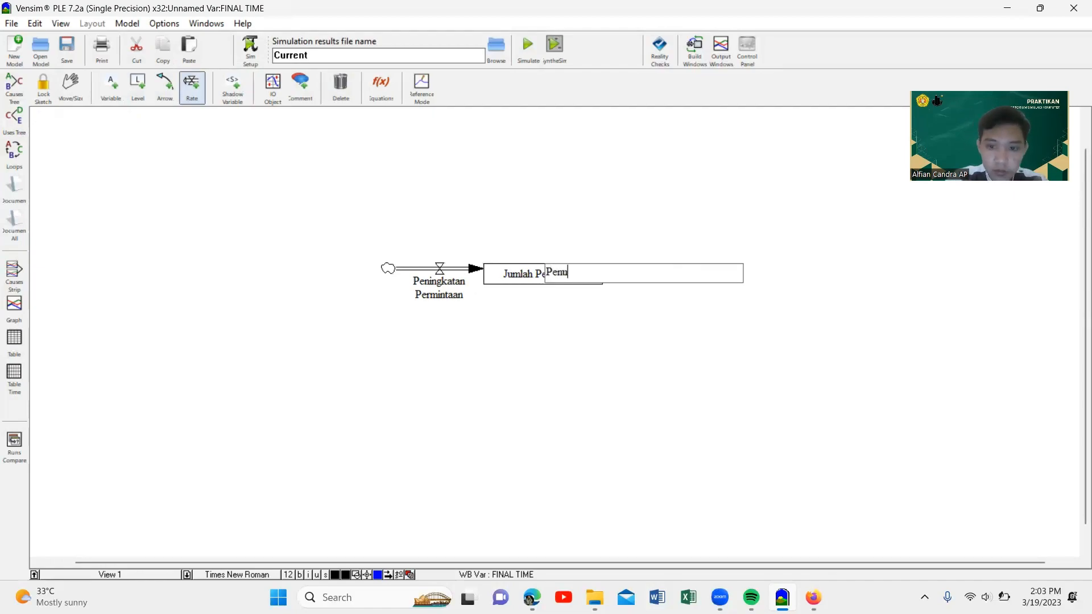
{"action": "type", "text": "runan Permintaan"}
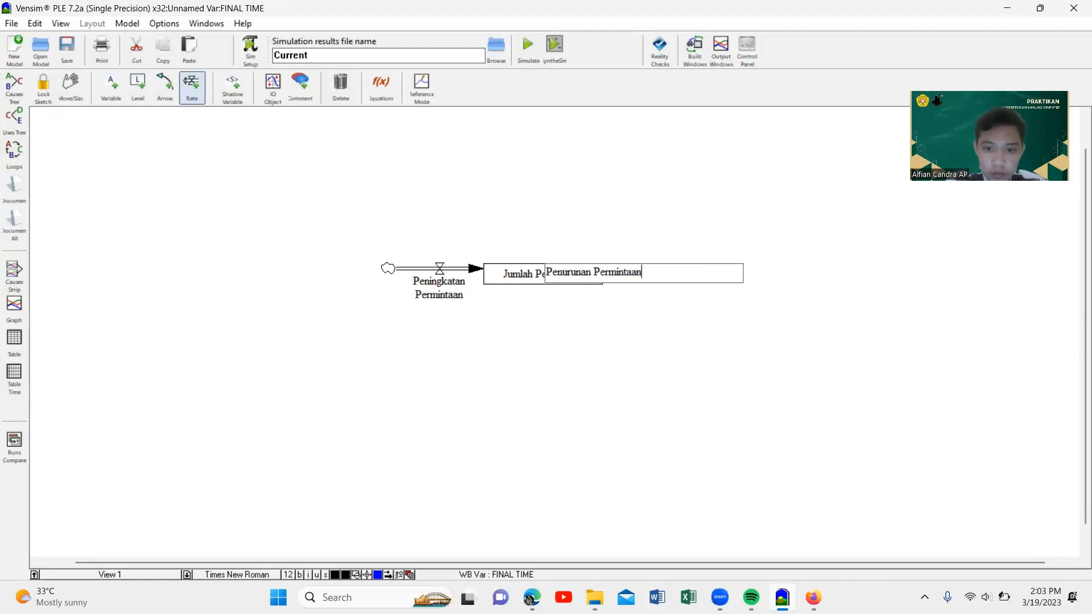
{"action": "key", "text": "Return"}
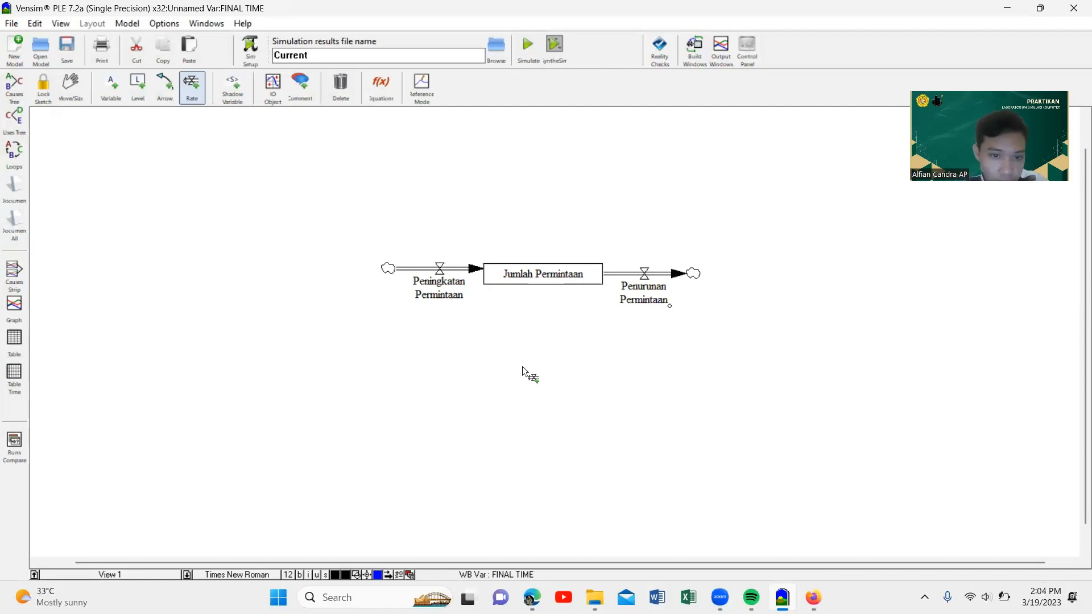
- Add a variable named Presentase Peningkatan above the Peningkatan Permintaan rate
{"action": "left_click", "coordinate": [111, 89]}
{"action": "left_click", "coordinate": [370, 185]}
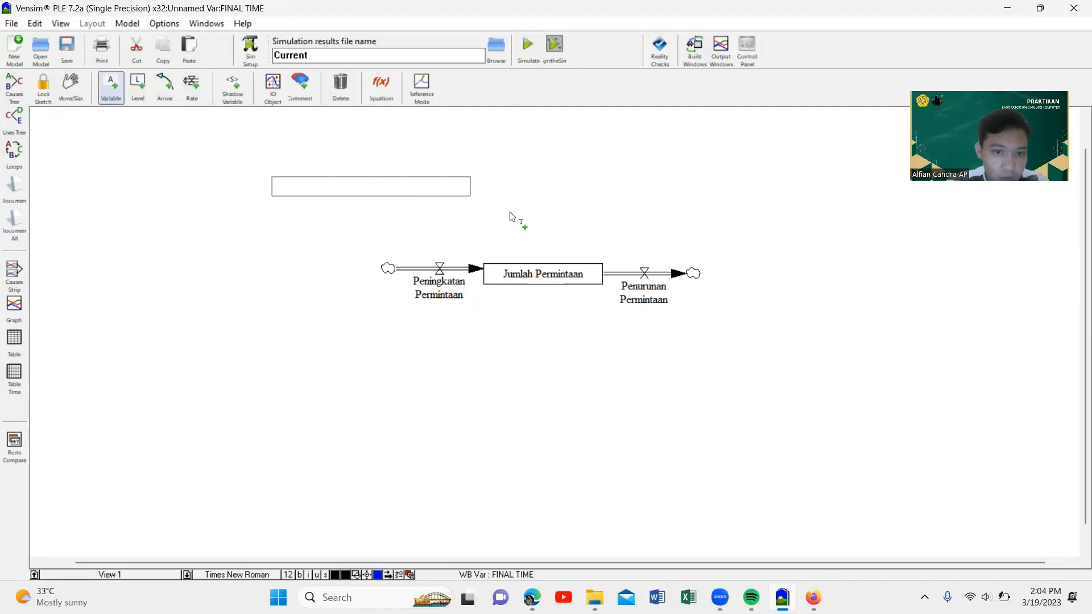
{"action": "type", "text": "Presentasi"}
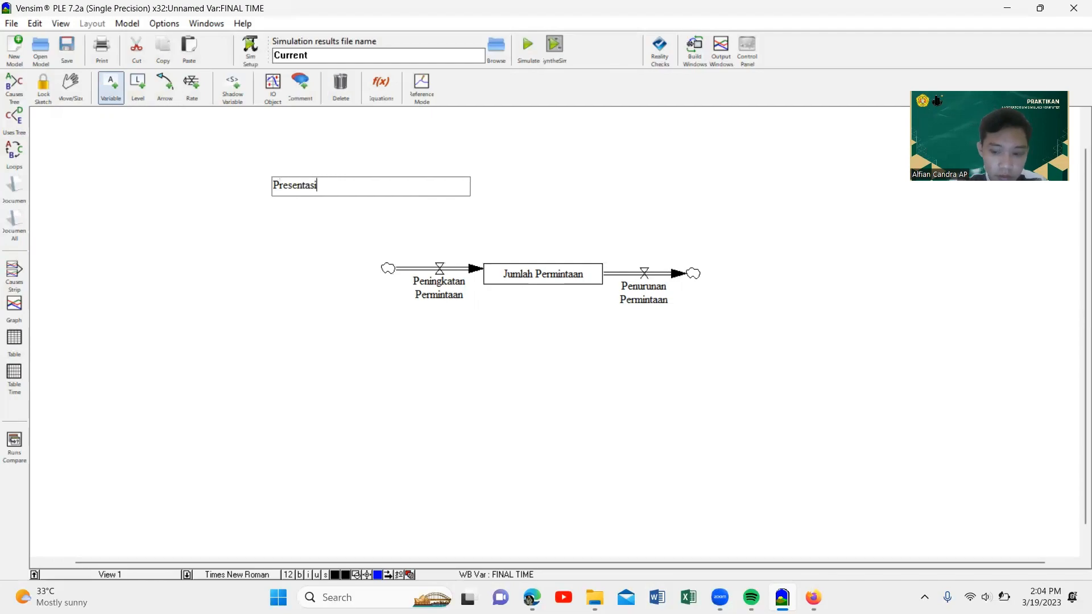
{"action": "key", "text": "BackSpace"}
{"action": "type", "text": "e {"}
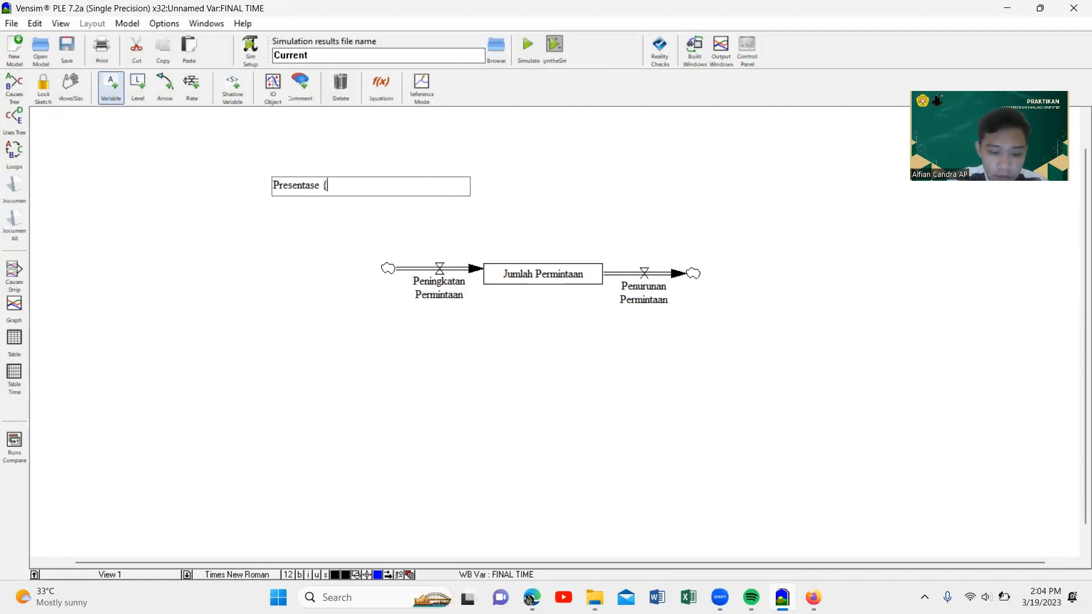
{"action": "type", "text": "enig"}
{"action": "key", "text": "BackSpace"}
{"action": "key", "text": "BackSpace"}
{"action": "key", "text": "BackSpace"}
{"action": "key", "text": "BackSpace"}
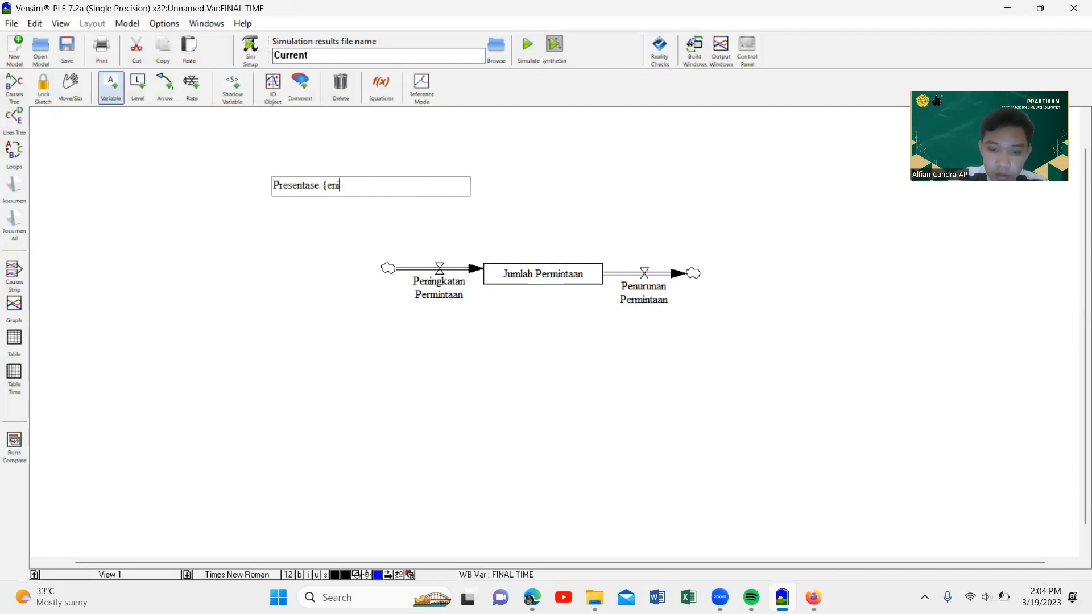
{"action": "key", "text": "BackSpace"}
{"action": "type", "text": "Pw"}
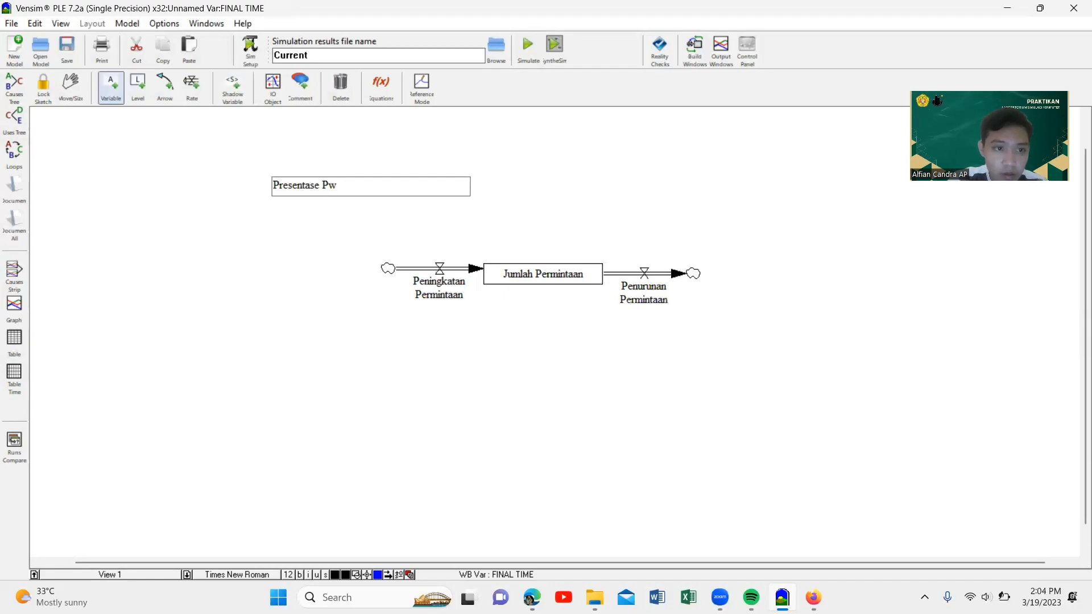
{"action": "key", "text": "BackSpace"}
{"action": "type", "text": "eningkatan"}
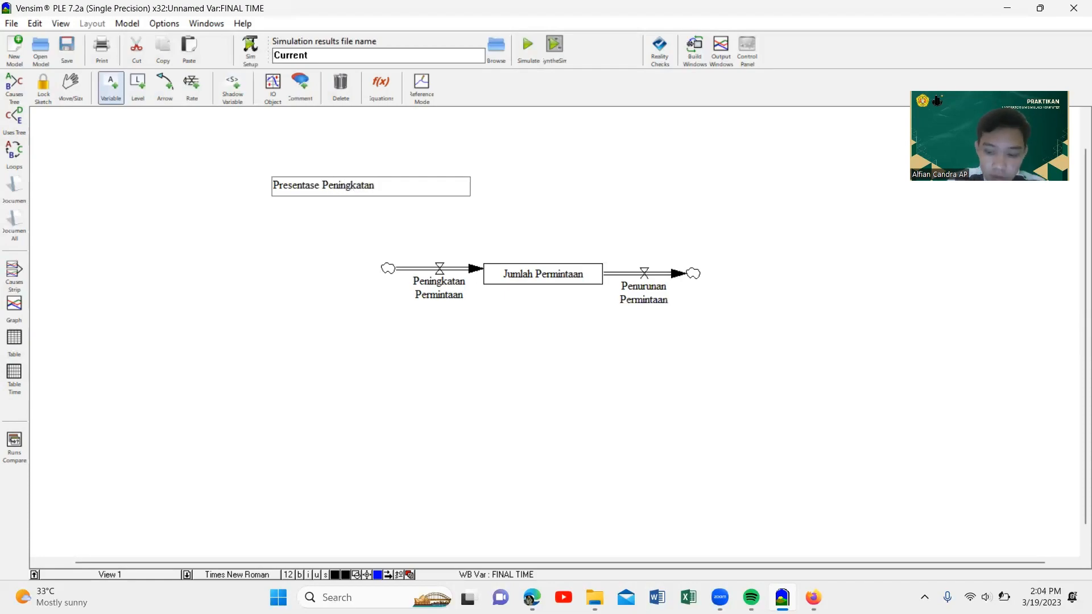
{"action": "key", "text": "Return"}
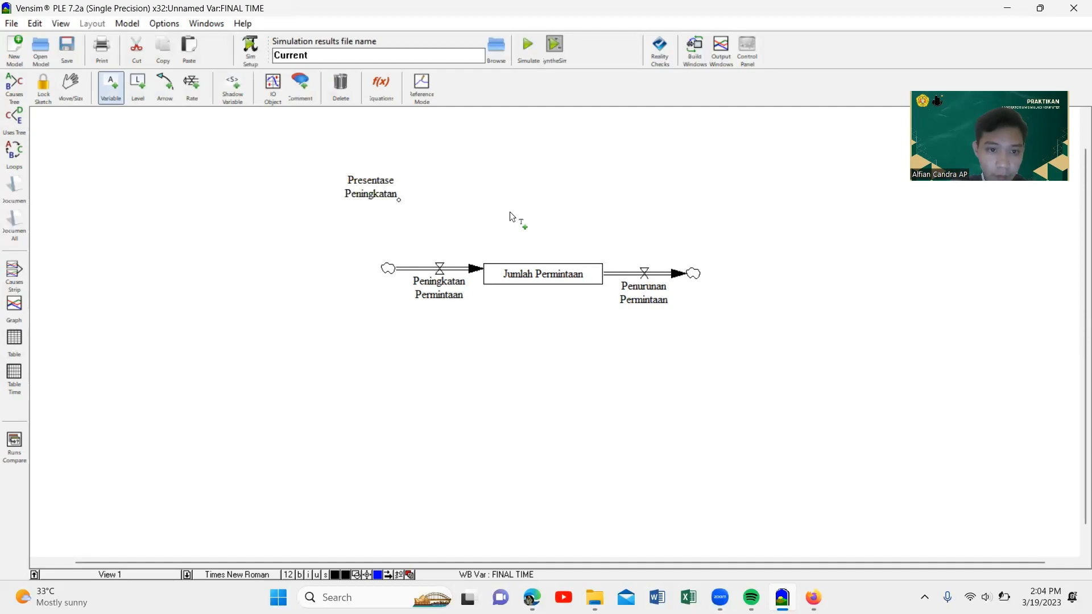
- Add a variable named Presentase Penurunan above the Penurunan Permintaan rate
{"action": "left_click", "coordinate": [650, 184]}
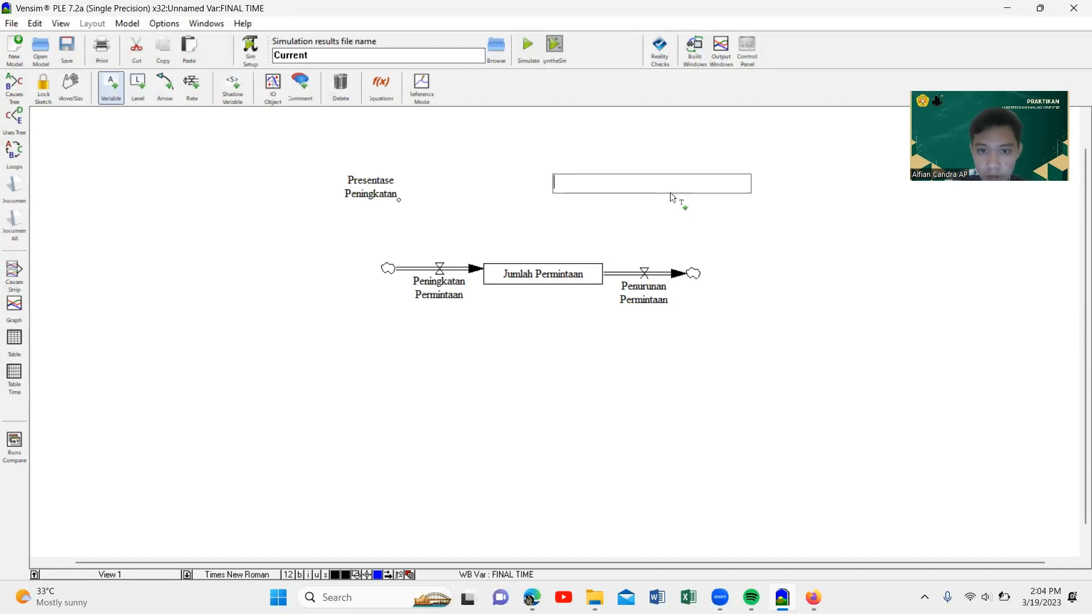
{"action": "type", "text": "P"}
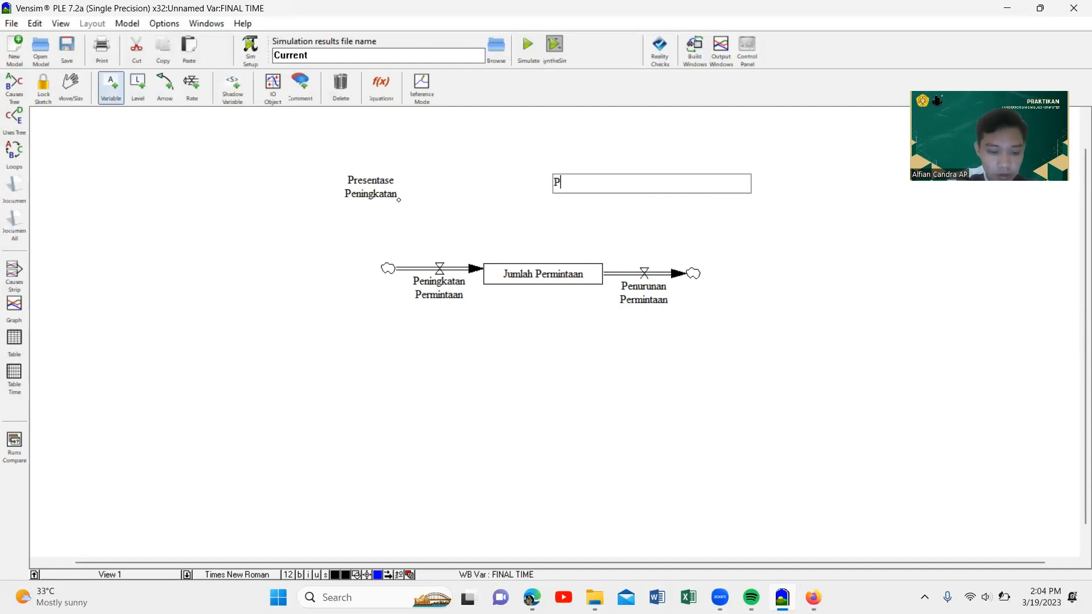
{"action": "type", "text": "resentase Penurunan"}
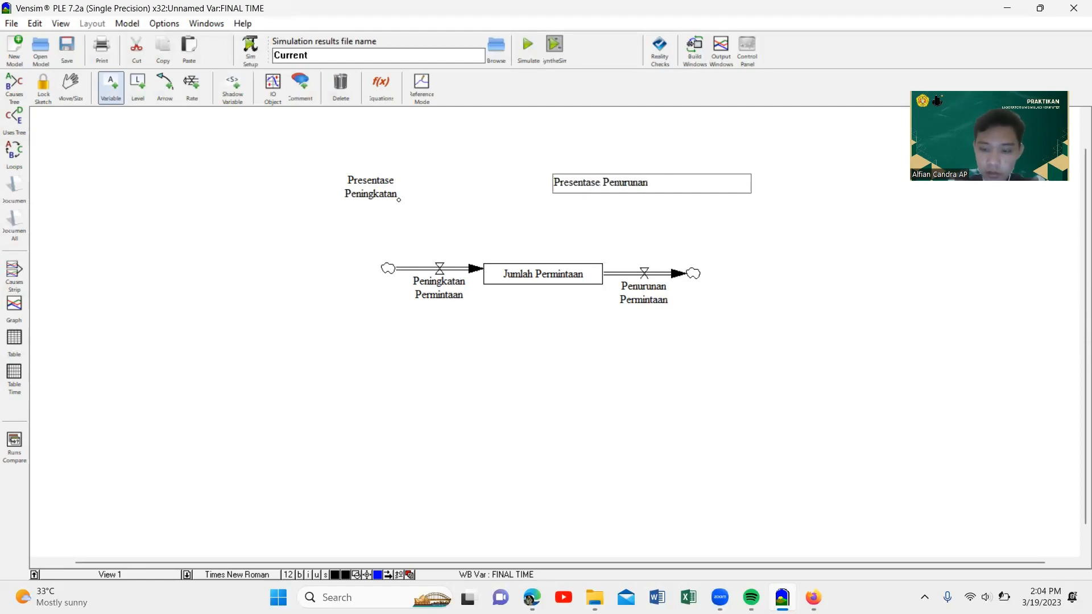
{"action": "key", "text": "Return"}
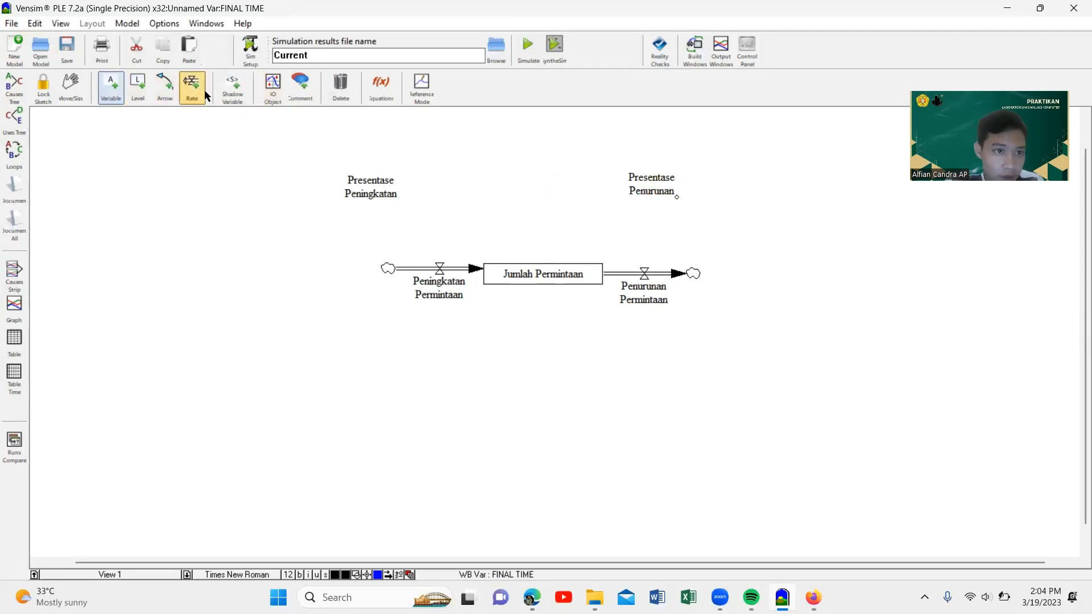
- Add a level named Ketersediaan Bahan Baku Kemeja below Jumlah Permintaan and widen its box to fit the name on one line
{"action": "left_click", "coordinate": [138, 86]}
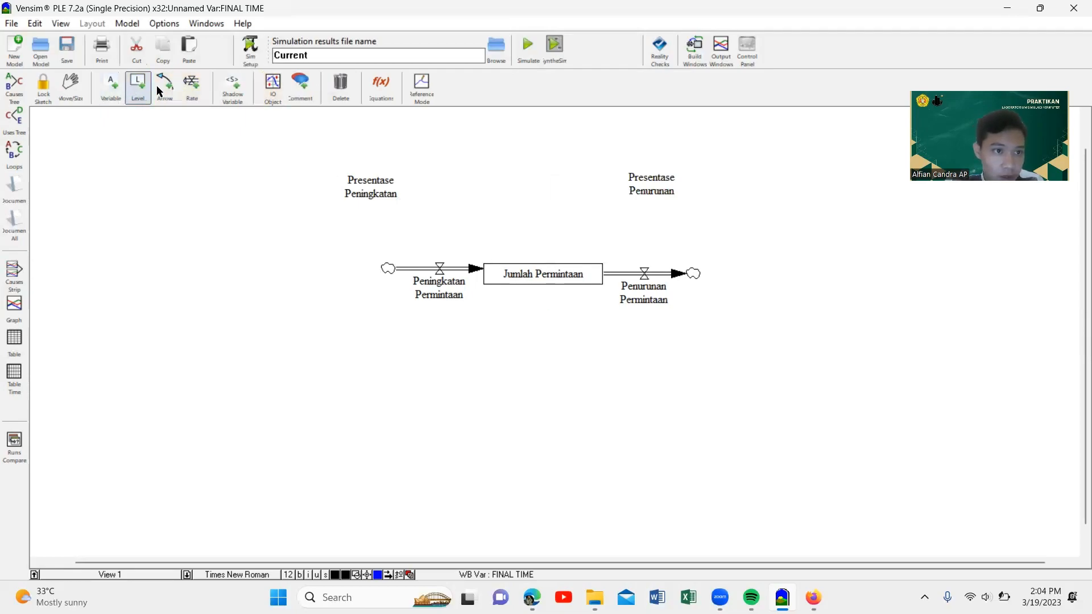
{"action": "left_click", "coordinate": [537, 376]}
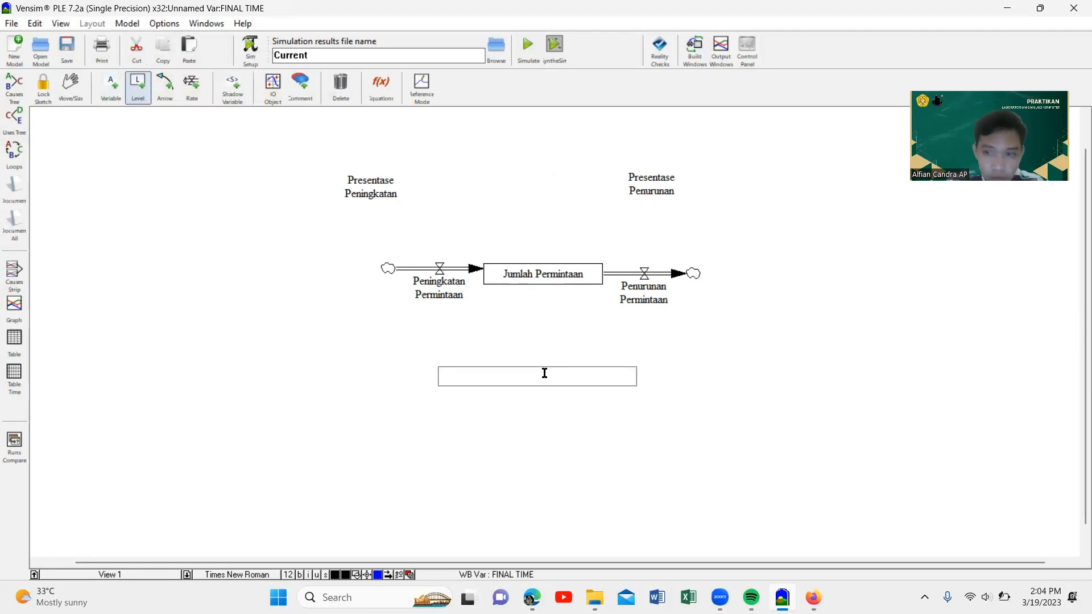
{"action": "type", "text": "Ke"}
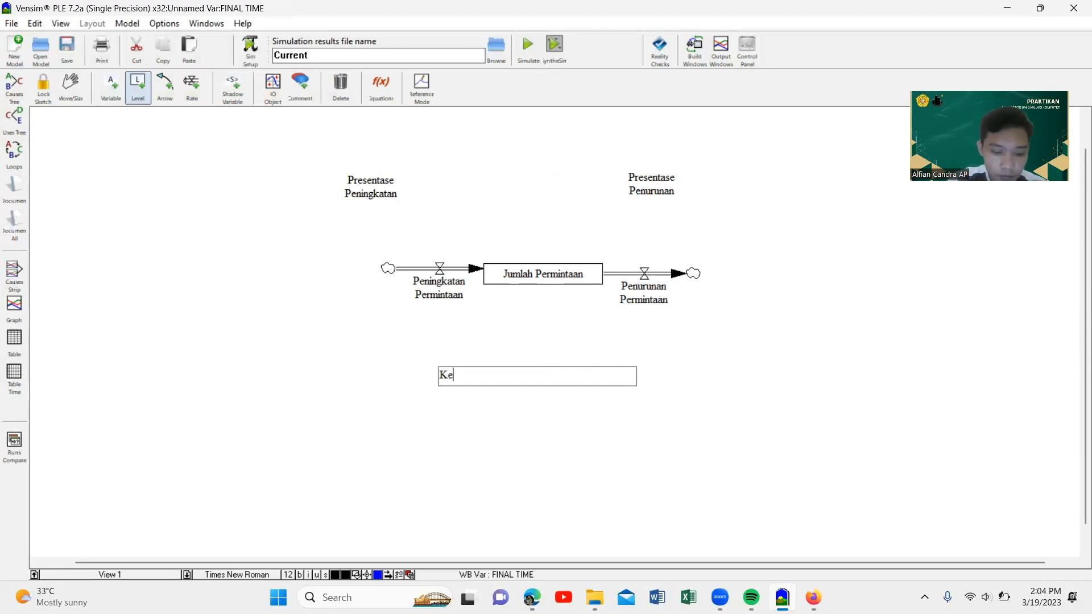
{"action": "type", "text": "tersediaan bahan baku"}
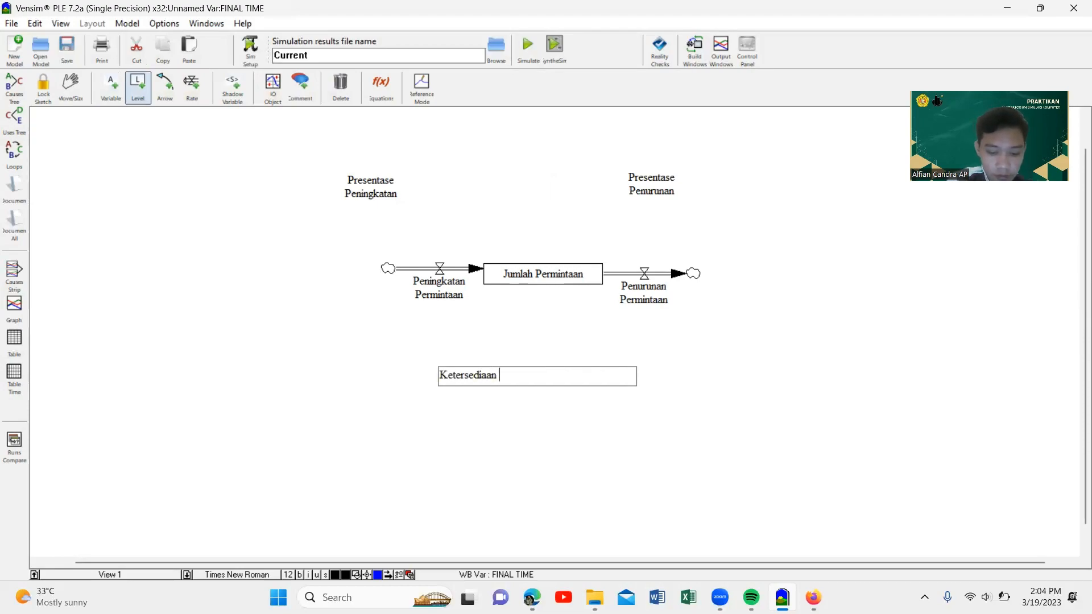
{"action": "key", "text": "BackSpace"}
{"action": "key", "text": "BackSpace"}
{"action": "key", "text": "BackSpace"}
{"action": "key", "text": "BackSpace"}
{"action": "key", "text": "BackSpace"}
{"action": "key", "text": "BackSpace"}
{"action": "key", "text": "BackSpace"}
{"action": "key", "text": "BackSpace"}
{"action": "key", "text": "BackSpace"}
{"action": "key", "text": "BackSpace"}
{"action": "key", "text": "BackSpace"}
{"action": "type", "text": "Bahan Baku Kme"}
{"action": "key", "text": "BackSpace"}
{"action": "key", "text": "BackSpace"}
{"action": "type", "text": "emeja"}
{"action": "key", "text": "Return"}
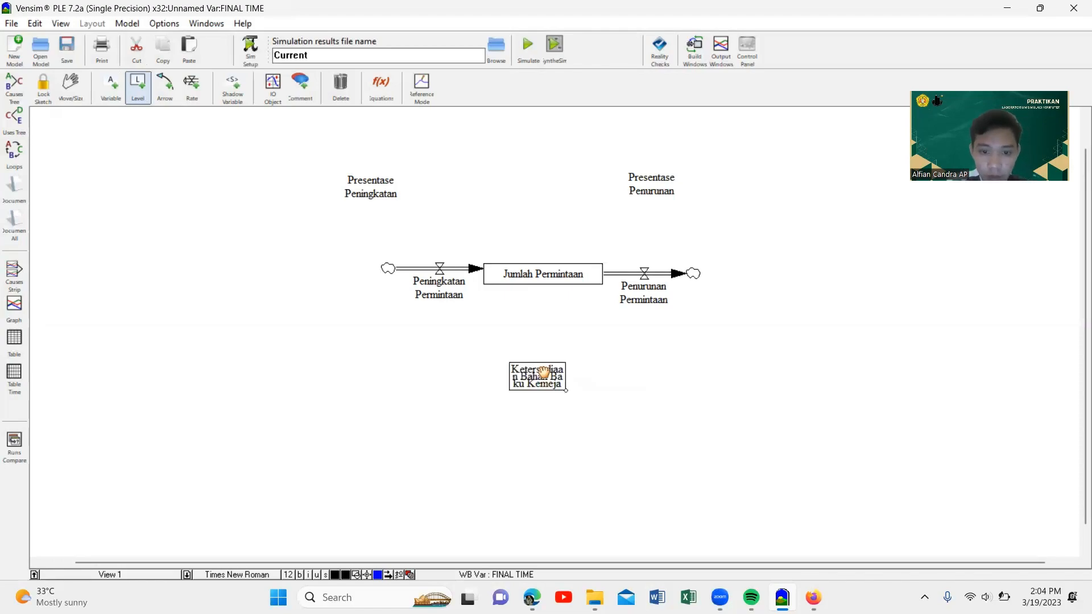
{"action": "mouse_move", "coordinate": [567, 390]}
{"action": "left_mouse_down"}
{"action": "mouse_move", "coordinate": [663, 386]}
{"action": "mouse_move", "coordinate": [555, 365]}
{"action": "mouse_move", "coordinate": [573, 371]}
{"action": "left_mouse_up"}
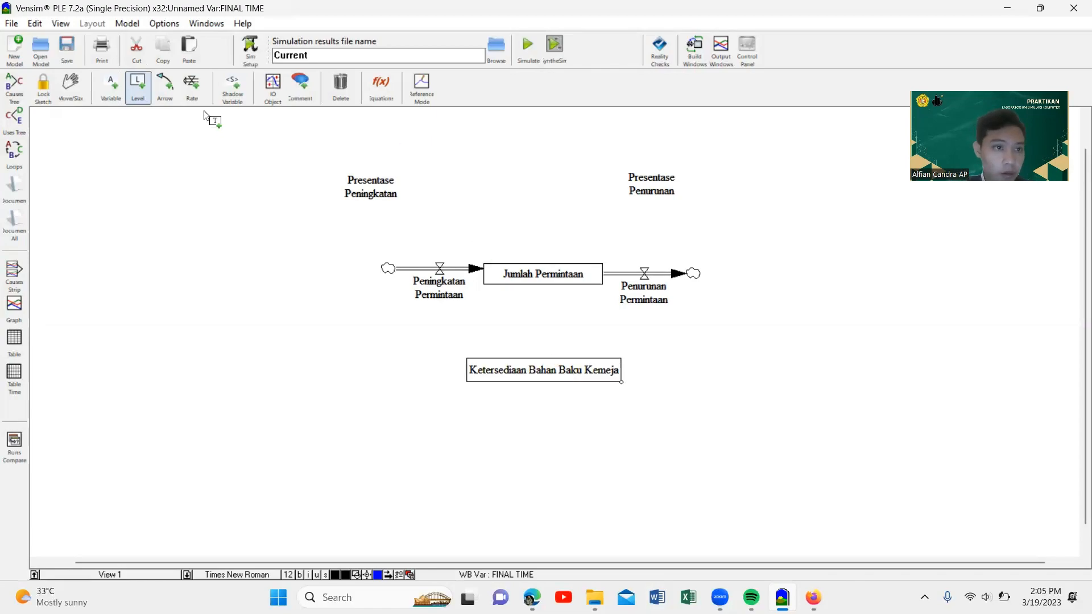
- Add an inflow rate named Kualitas Produksi from a cloud into the Ketersediaan Bahan Baku Kemeja level
{"action": "left_click", "coordinate": [191, 85]}
{"action": "left_click", "coordinate": [364, 366]}
{"action": "left_click", "coordinate": [506, 370]}
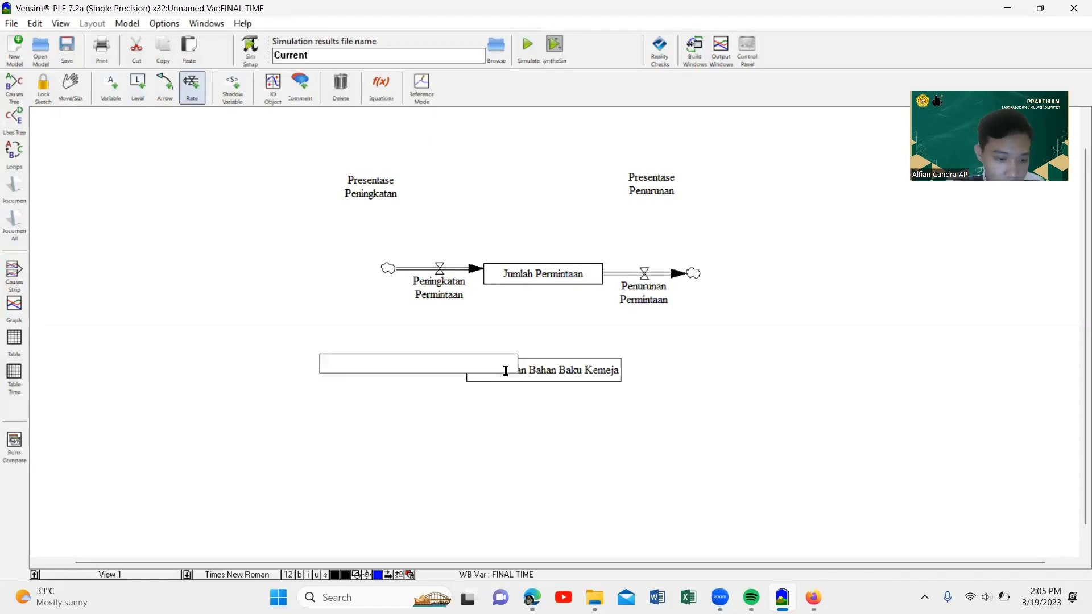
{"action": "type", "text": "K"}
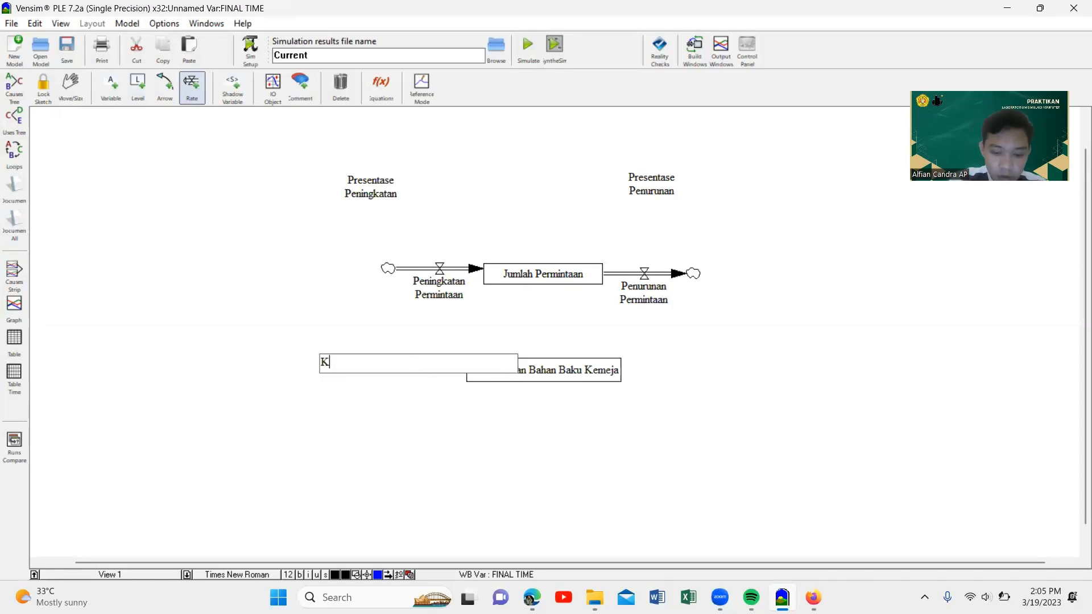
{"action": "type", "text": "ualitas "}
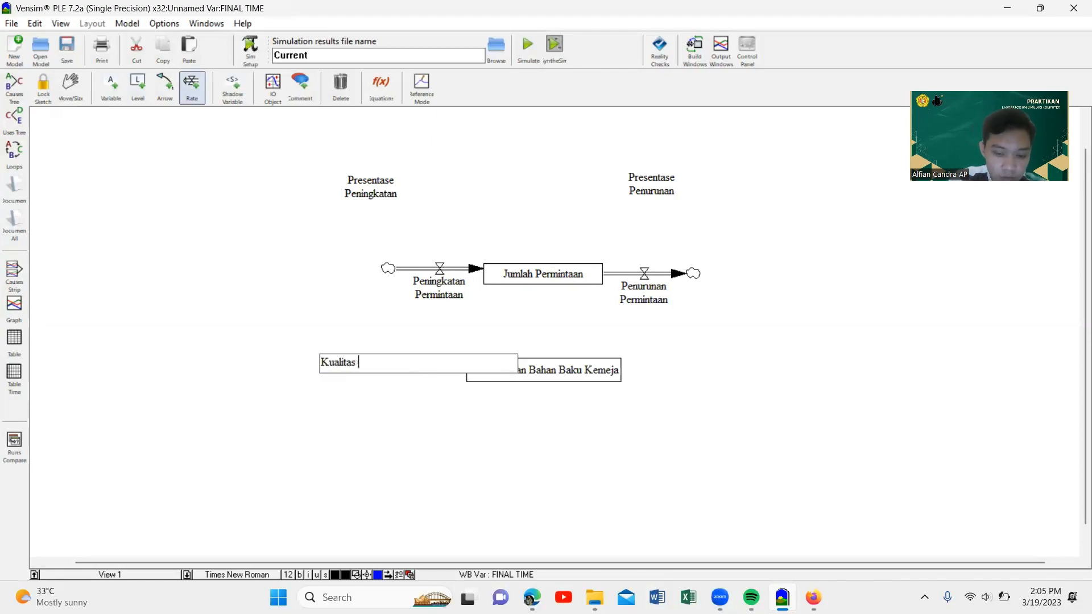
{"action": "type", "text": "prod"}
{"action": "key", "text": "BackSpace"}
{"action": "key", "text": "BackSpace"}
{"action": "key", "text": "BackSpace"}
{"action": "key", "text": "BackSpace"}
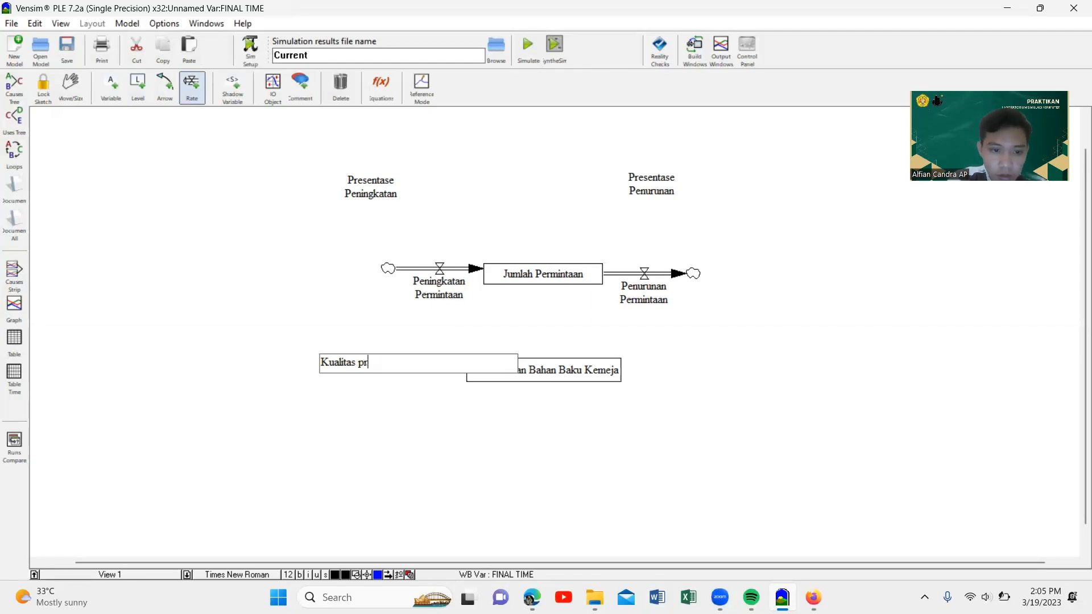
{"action": "type", "text": "Produksi"}
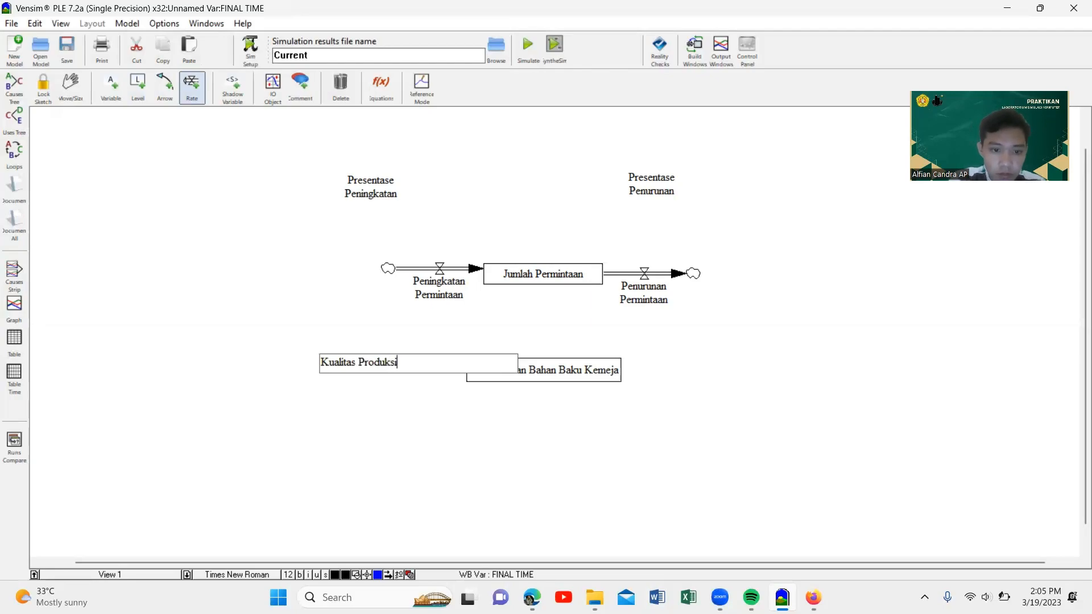
{"action": "key", "text": "Return"}
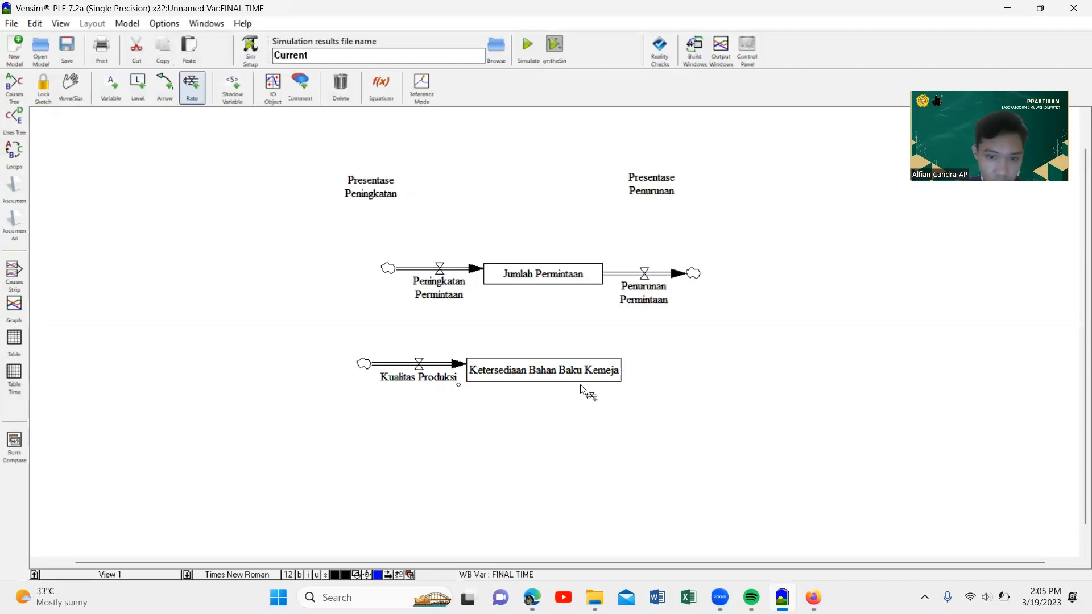
- Add an outflow rate named Kapasitas Produksi from the Ketersediaan Bahan Baku Kemeja level to a cloud
{"action": "left_click", "coordinate": [616, 373]}
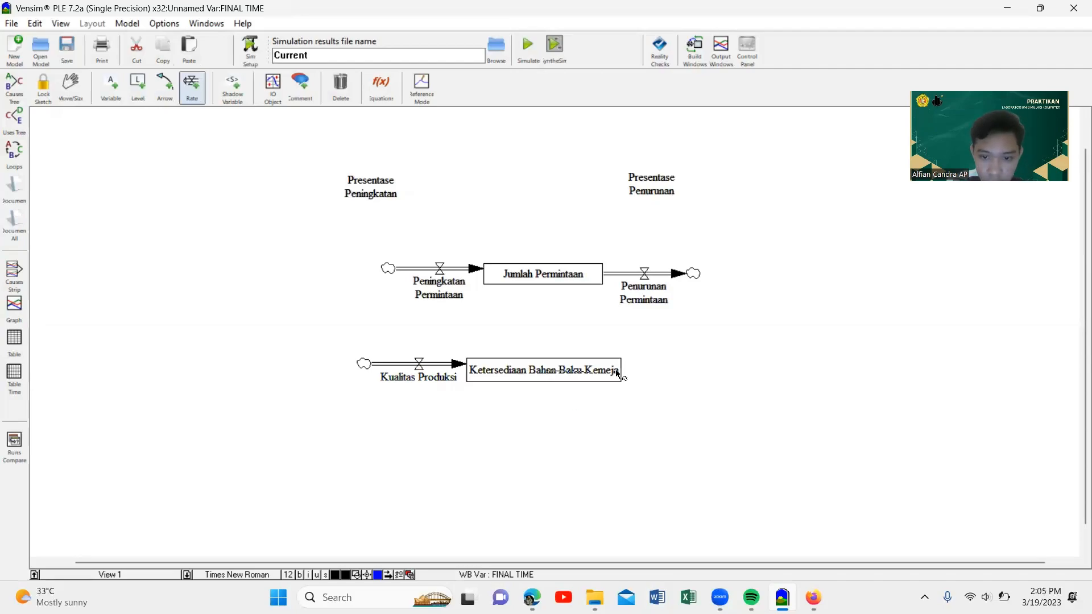
{"action": "left_click", "coordinate": [703, 372]}
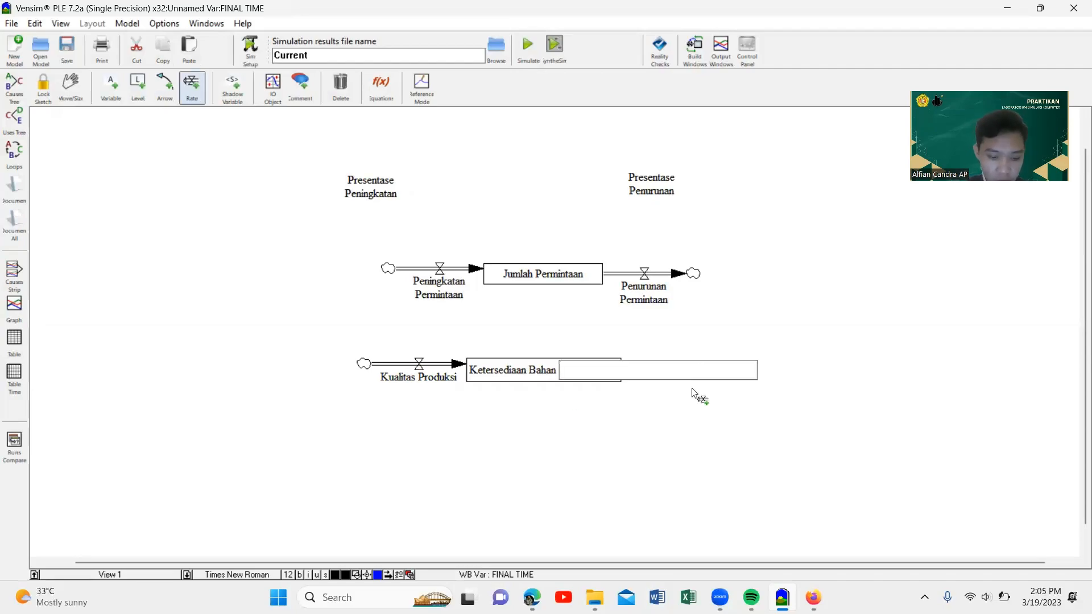
{"action": "type", "text": "pe"}
{"action": "key", "text": "BackSpace"}
{"action": "key", "text": "BackSpace"}
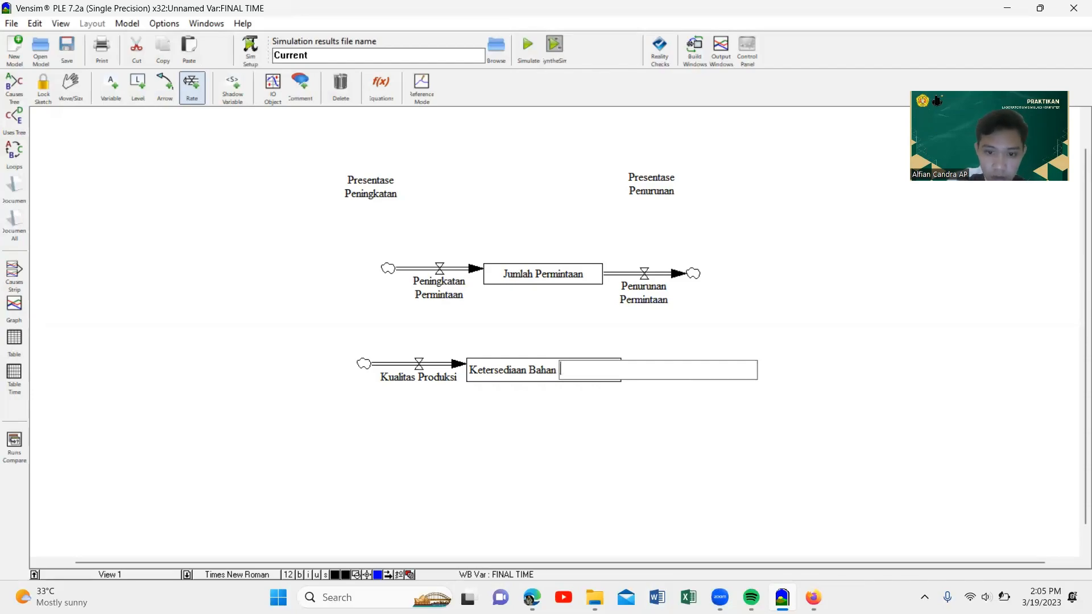
{"action": "type", "text": "Kapasitas "}
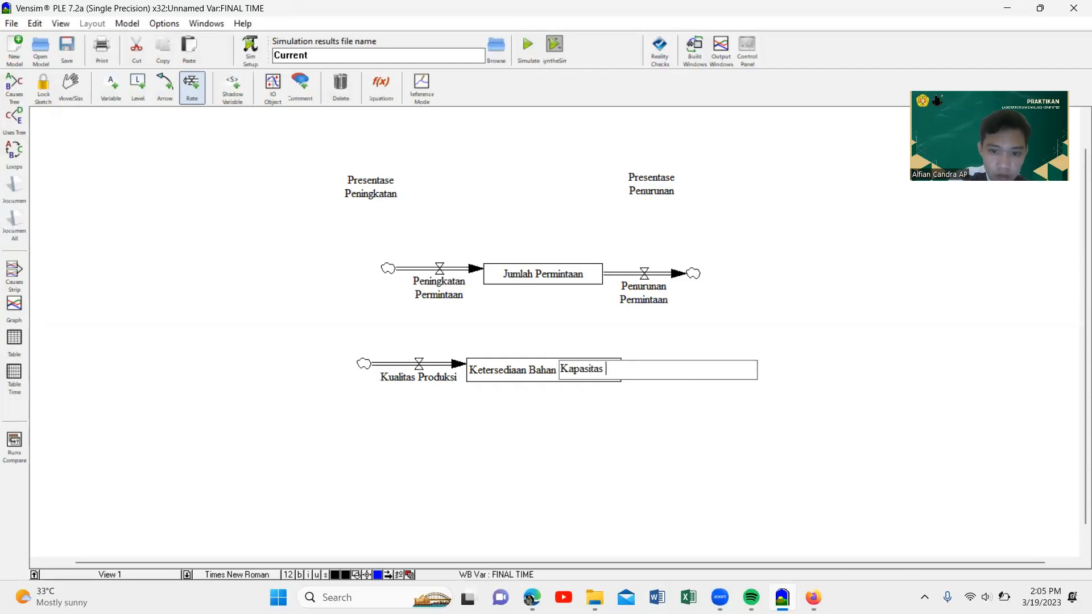
{"action": "type", "text": "Produksi"}
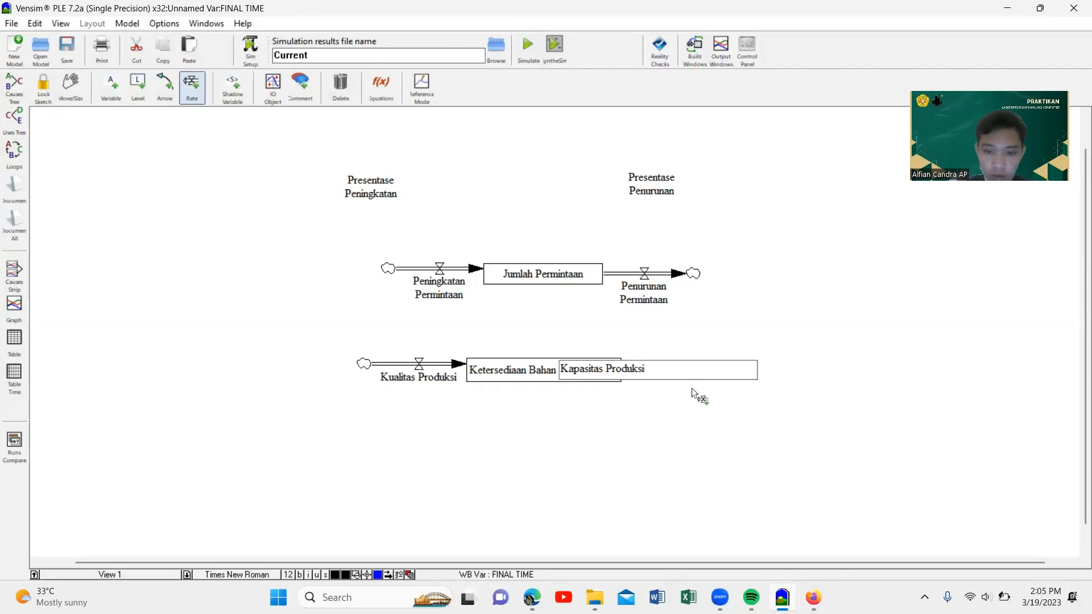
{"action": "key", "text": "Return"}
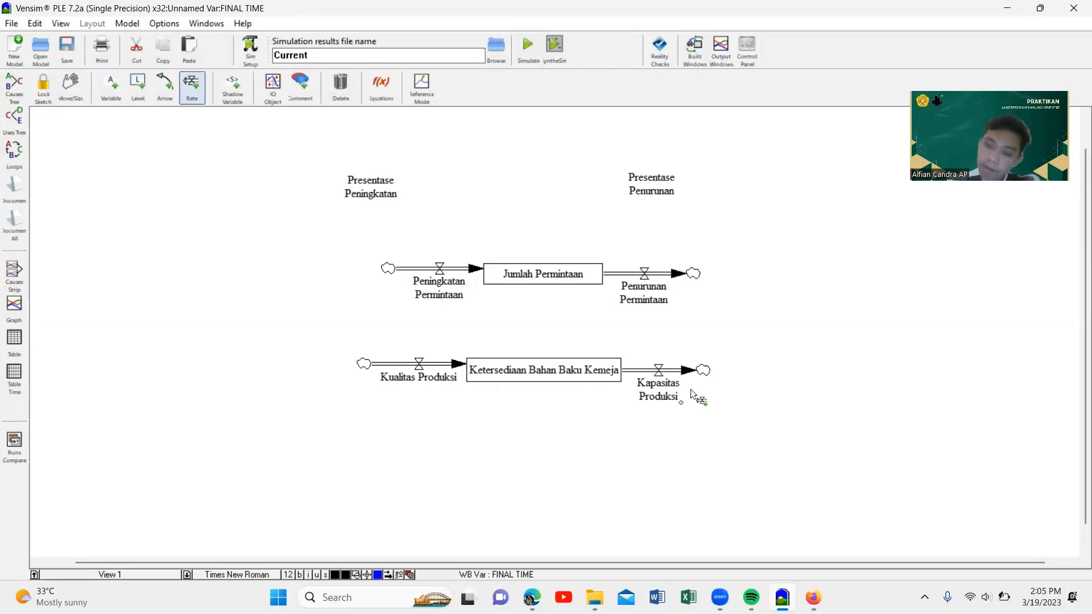
- Add a variable named SDM above and to the left of the Kualitas Produksi rate and adjust its position
{"action": "left_click", "coordinate": [115, 93]}
{"action": "left_click", "coordinate": [314, 304]}
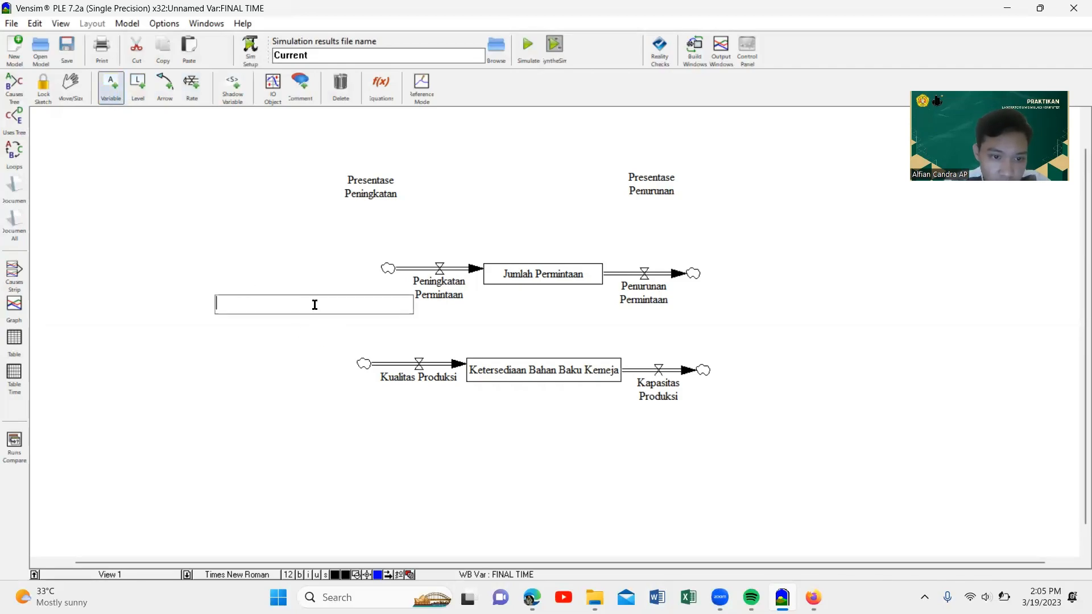
{"action": "type", "text": "SDM"}
{"action": "key", "text": "Return"}
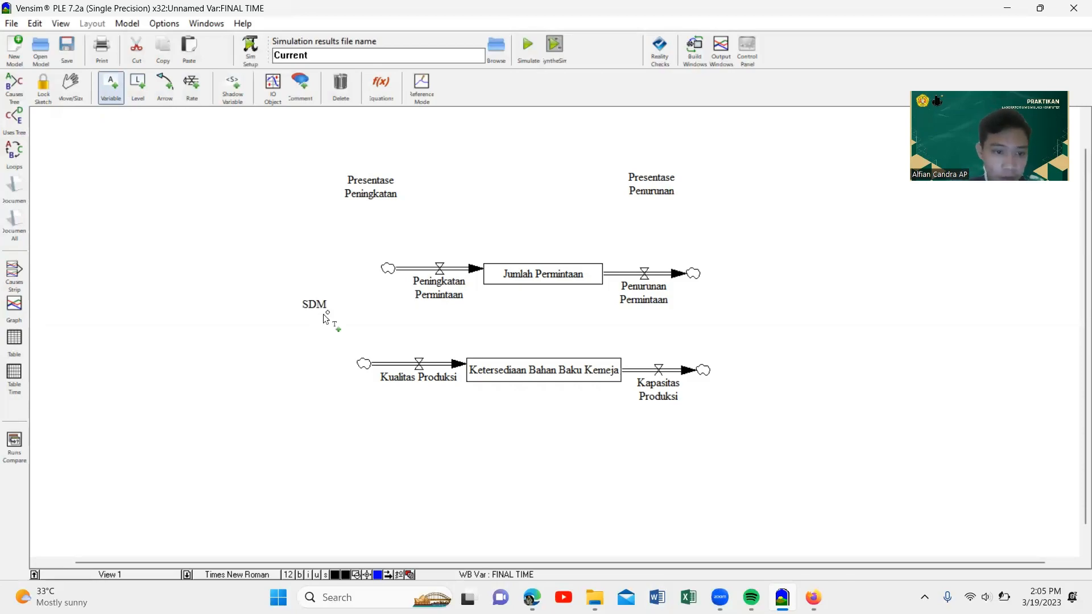
{"action": "left_click_drag", "start_coordinate": [319, 318], "coordinate": [320, 322]}
- Add variables named Mesin Jahit and Teknologi beside and below the cloud feeding Kualitas Produksi
{"action": "left_click", "coordinate": [256, 374]}
{"action": "type", "text": "Mesin Ja"}
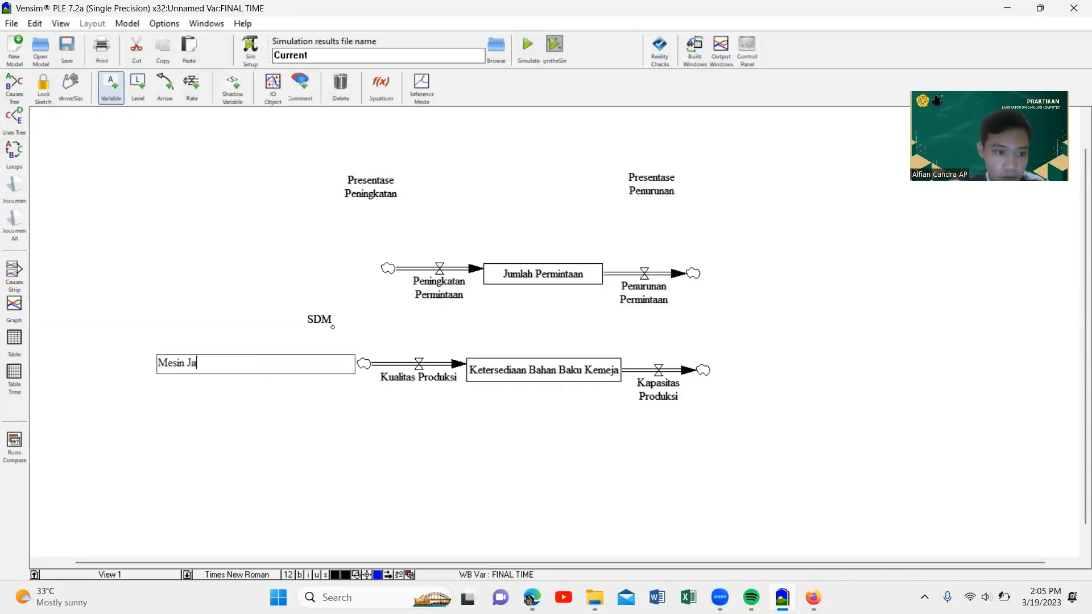
{"action": "type", "text": "hit"}
{"action": "key", "text": "Return"}
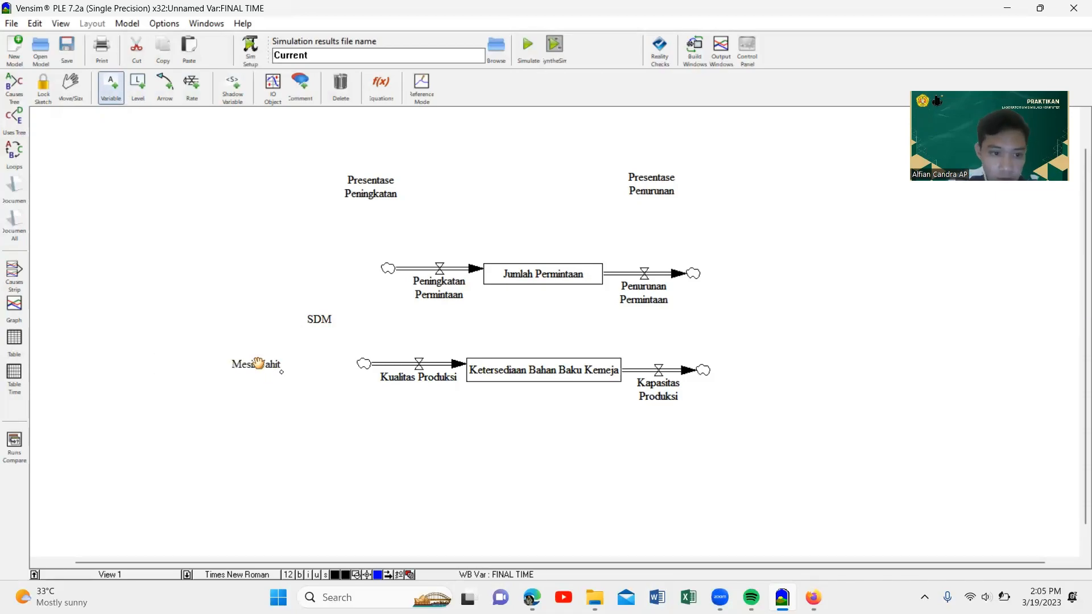
{"action": "left_click", "coordinate": [291, 405]}
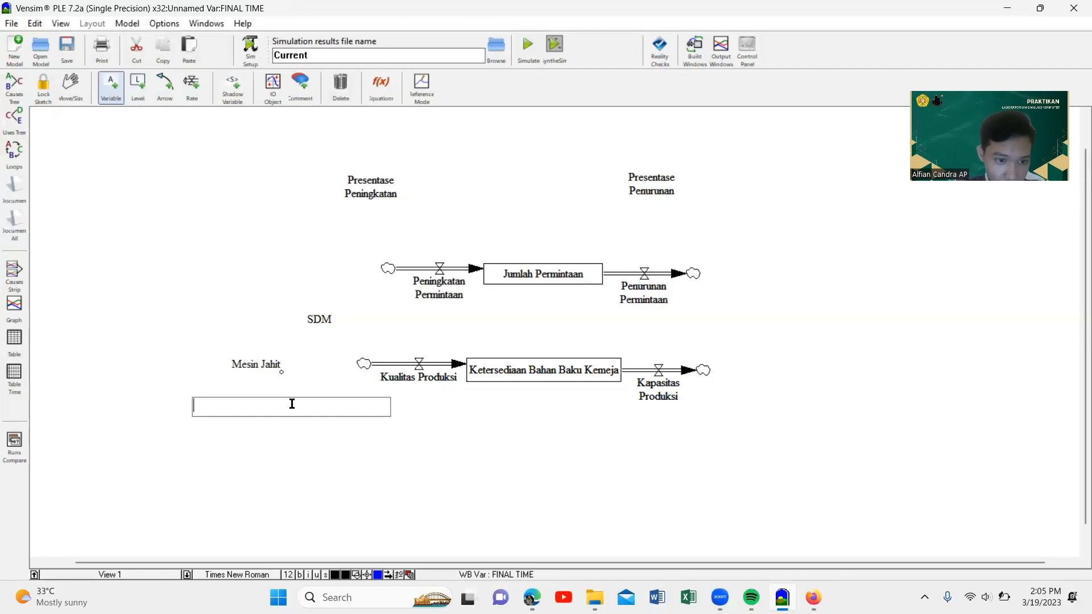
{"action": "type", "text": "Teknolo"}
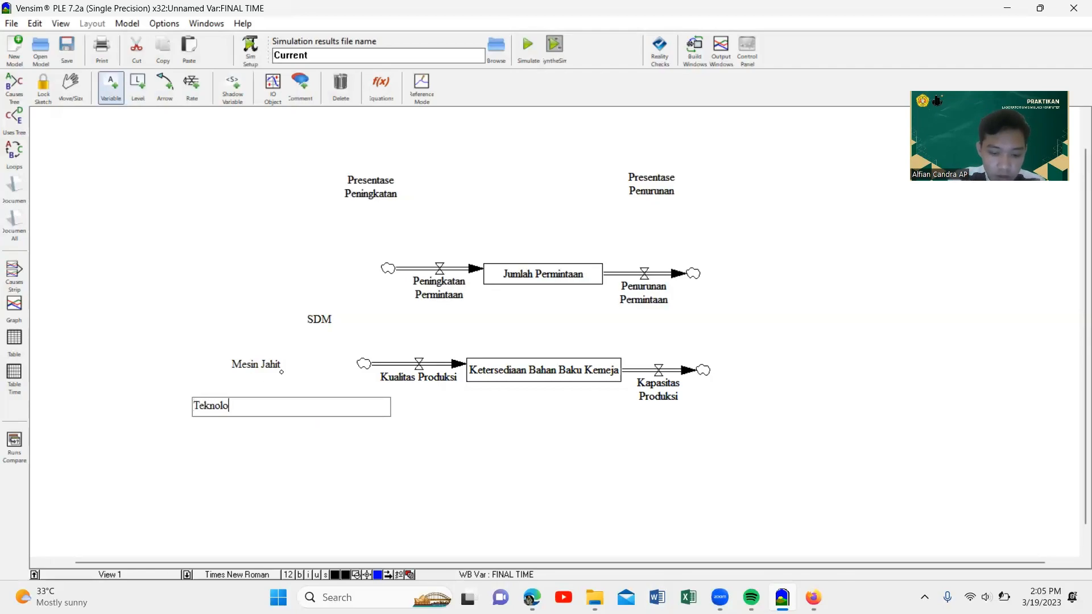
{"action": "type", "text": "gi"}
{"action": "key", "text": "Return"}
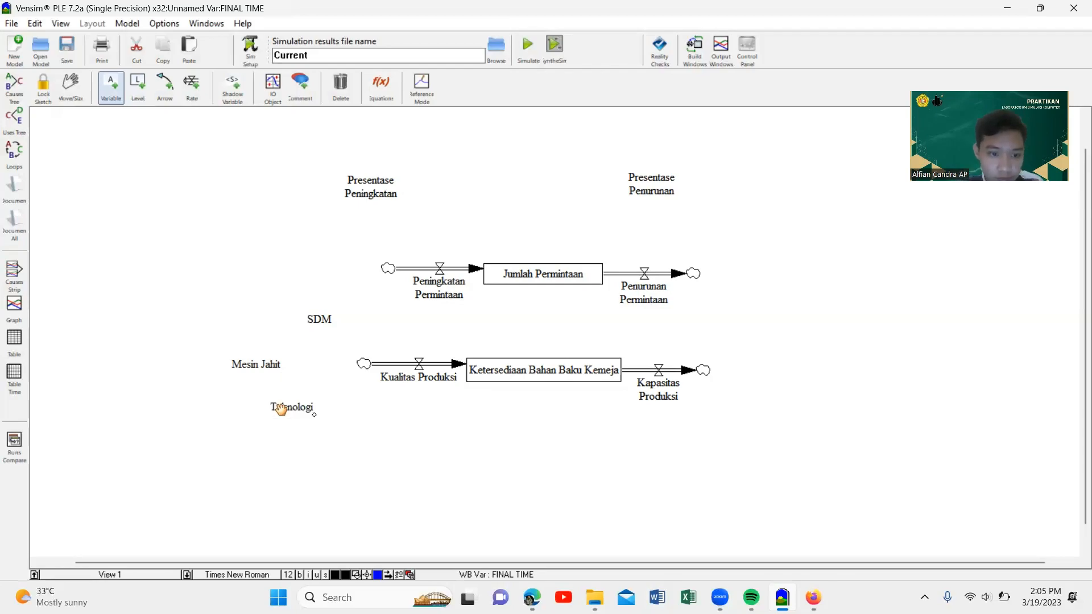
- Add a variable named Pemodalan above and to the right of the Kapasitas Produksi rate
{"action": "left_click", "coordinate": [726, 329]}
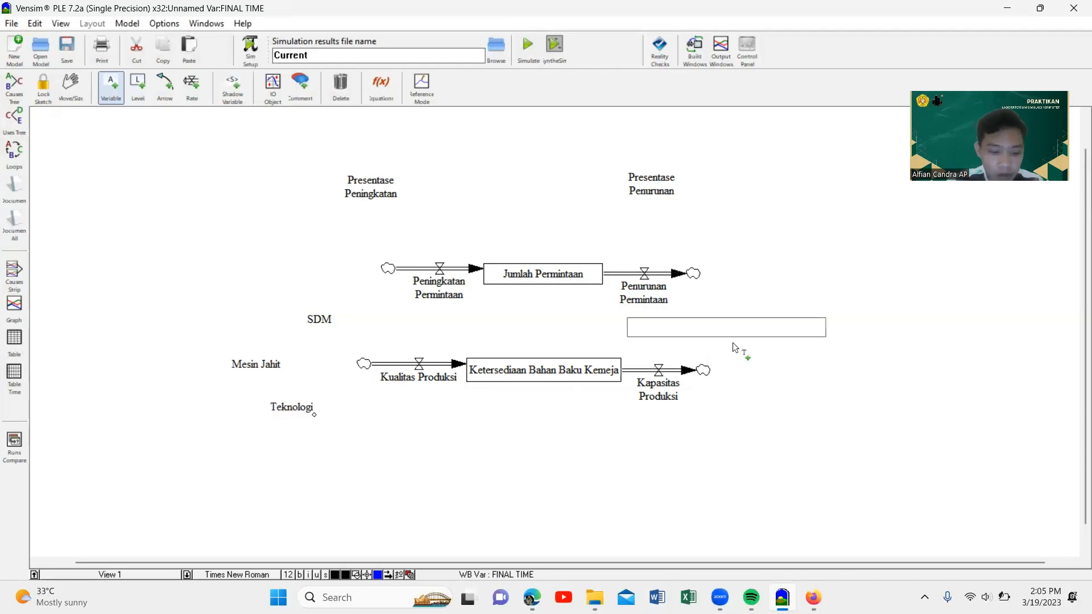
{"action": "type", "text": "Pemodalan"}
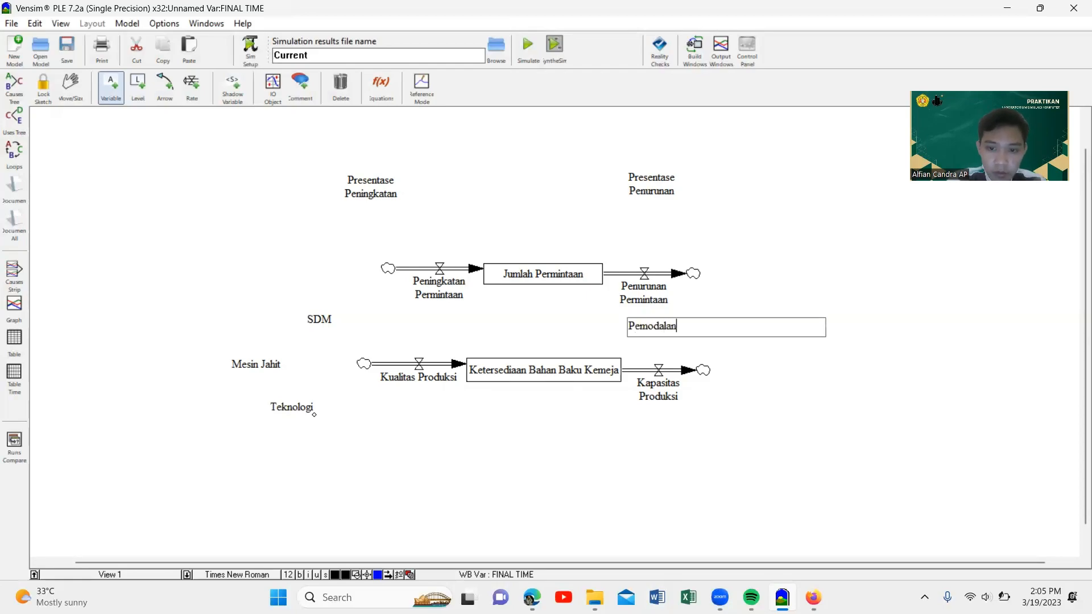
{"action": "key", "text": "Return"}
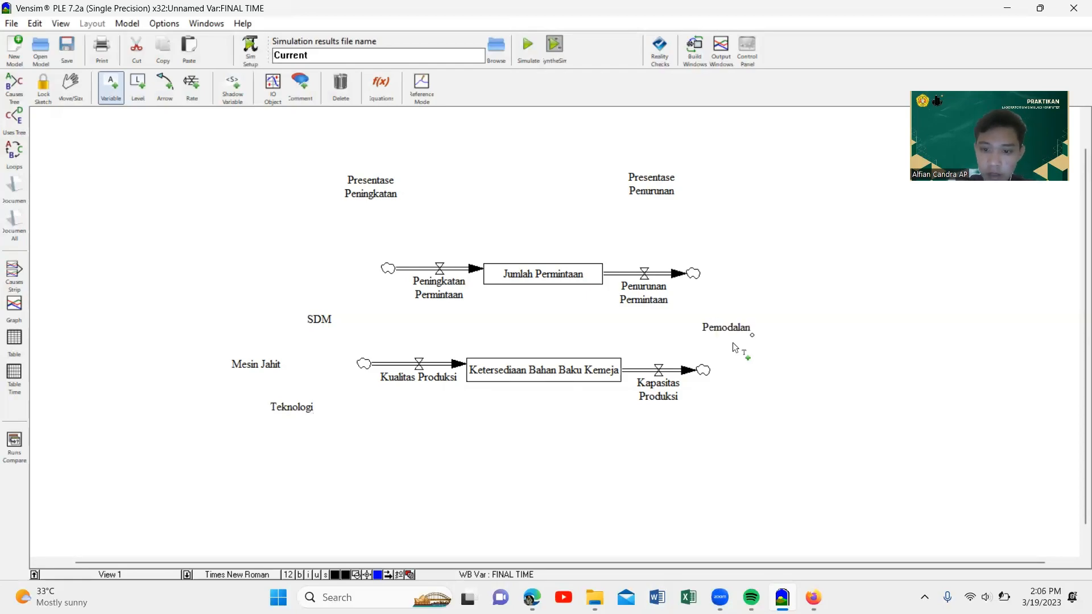
- Add a variable named Gudang to the right of the Kapasitas Produksi outflow cloud
{"action": "left_click", "coordinate": [760, 366]}
{"action": "type", "text": "gu"}
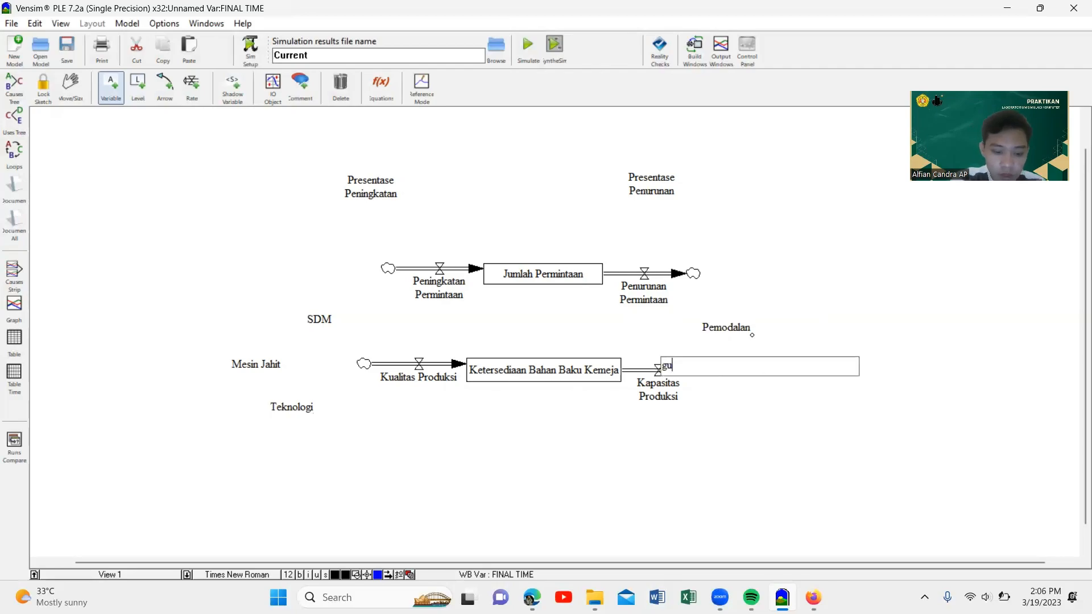
{"action": "type", "text": "dng"}
{"action": "key", "text": "BackSpace"}
{"action": "key", "text": "BackSpace"}
{"action": "key", "text": "BackSpace"}
{"action": "key", "text": "BackSpace"}
{"action": "key", "text": "BackSpace"}
{"action": "type", "text": "Gudan"}
{"action": "key", "text": "Return"}
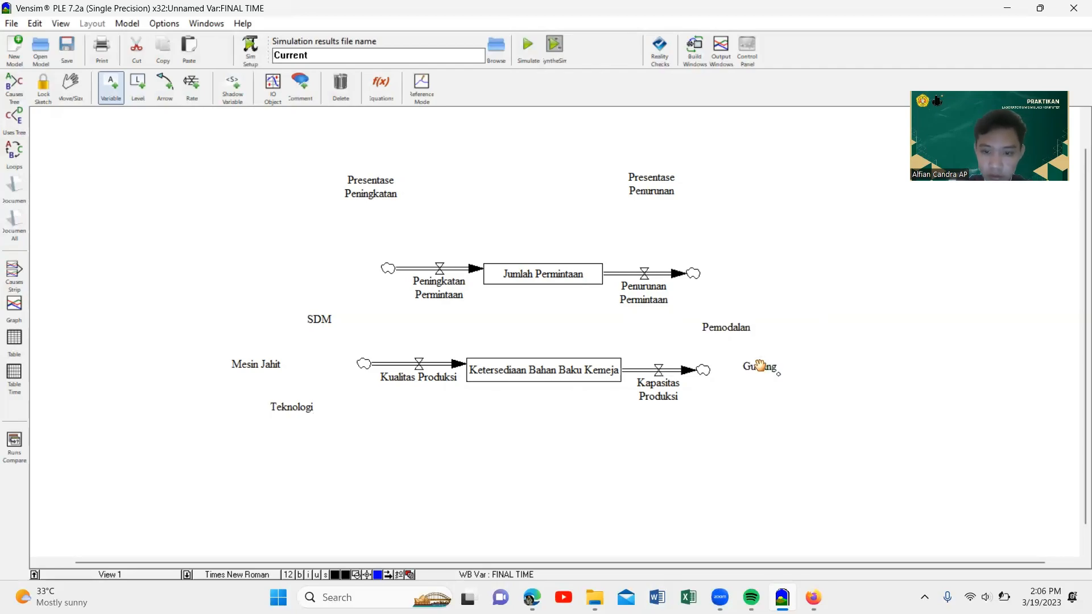
- Add a variable named Kurang bahan below the Kapasitas Produksi rate
{"action": "left_click", "coordinate": [715, 422]}
{"action": "type", "text": "Kurang bahan"}
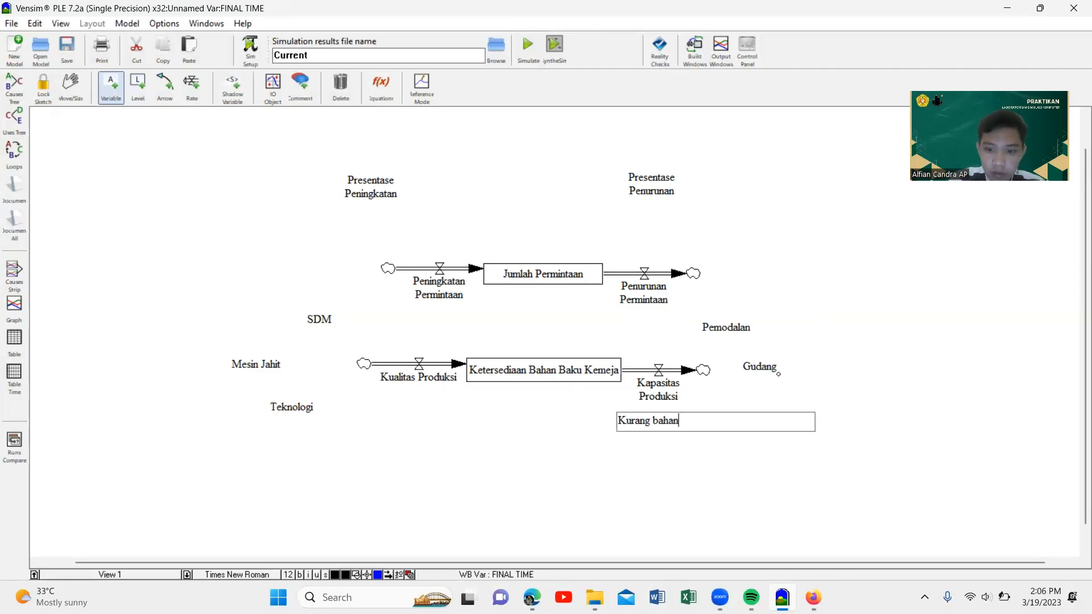
{"action": "key", "text": "Return"}
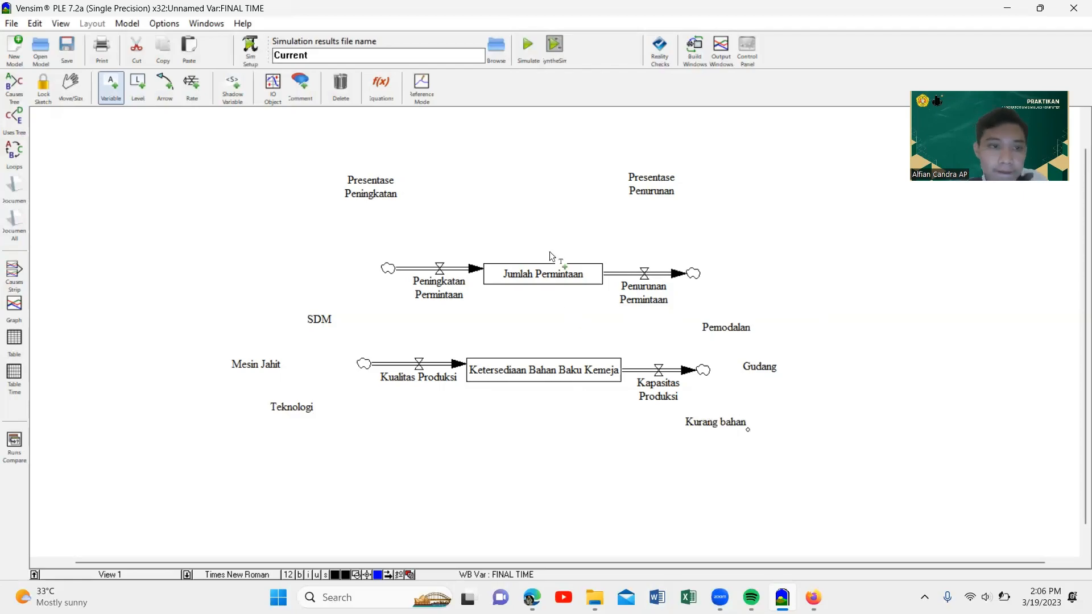
- Draw arrows from Presentase Peningkatan to the Peningkatan Permintaan rate and from Presentase Penurunan to the Penurunan Permintaan rate
{"action": "left_click", "coordinate": [164, 89]}
{"action": "left_click", "coordinate": [374, 192]}
{"action": "left_click", "coordinate": [440, 271]}
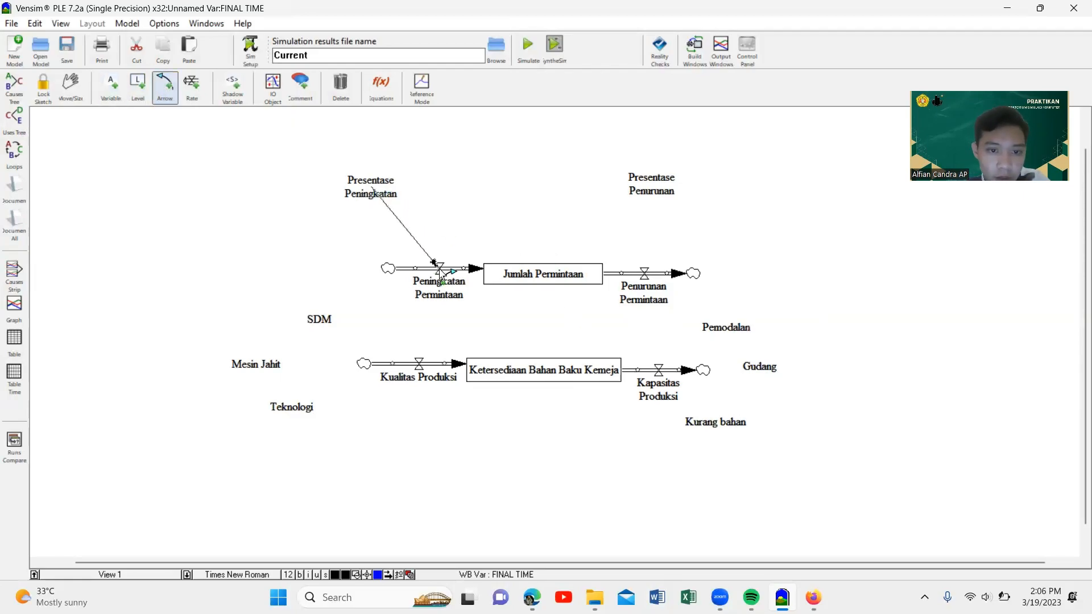
{"action": "left_click", "coordinate": [654, 189]}
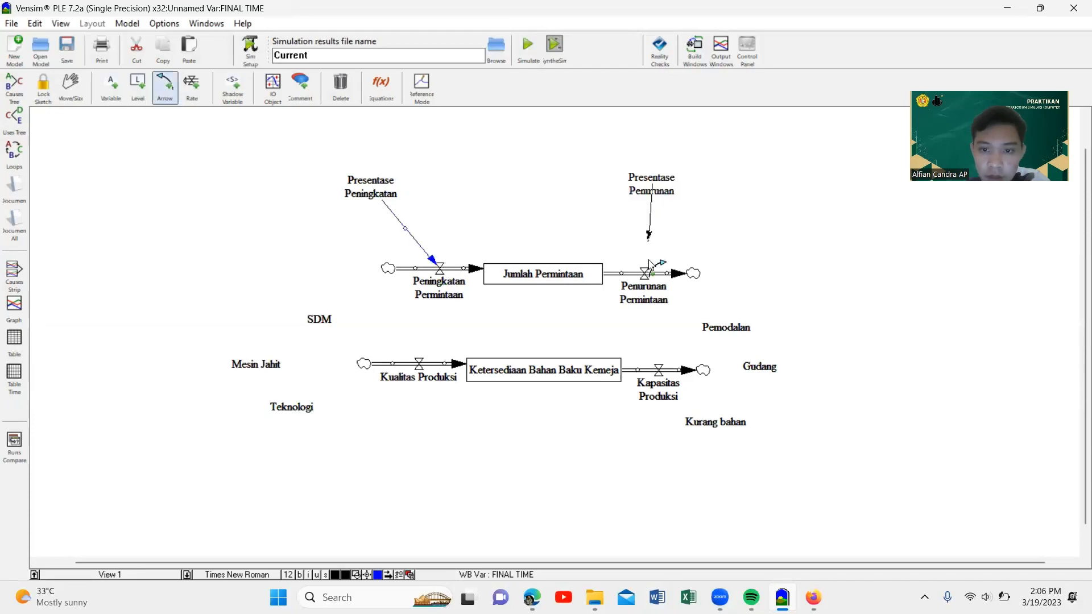
{"action": "left_click", "coordinate": [644, 272]}
- Draw an arrow from Pemodalan to the Kapasitas Produksi rate
{"action": "left_click", "coordinate": [726, 328]}
{"action": "left_click", "coordinate": [660, 368]}
{"action": "left_click", "coordinate": [761, 367]}
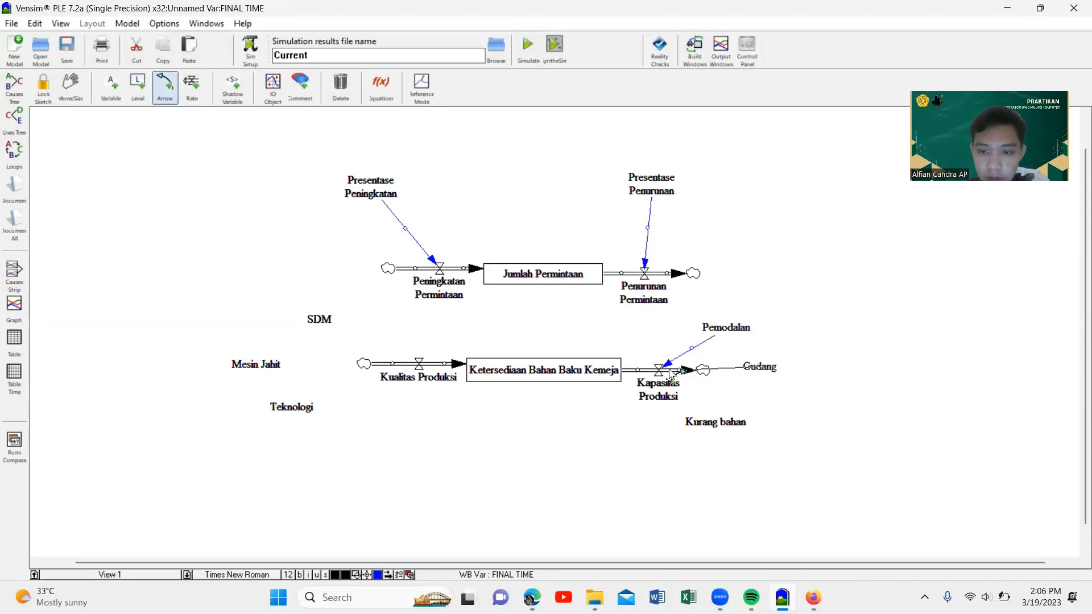
{"action": "left_click", "coordinate": [657, 372]}
{"action": "key", "text": "Escape"}
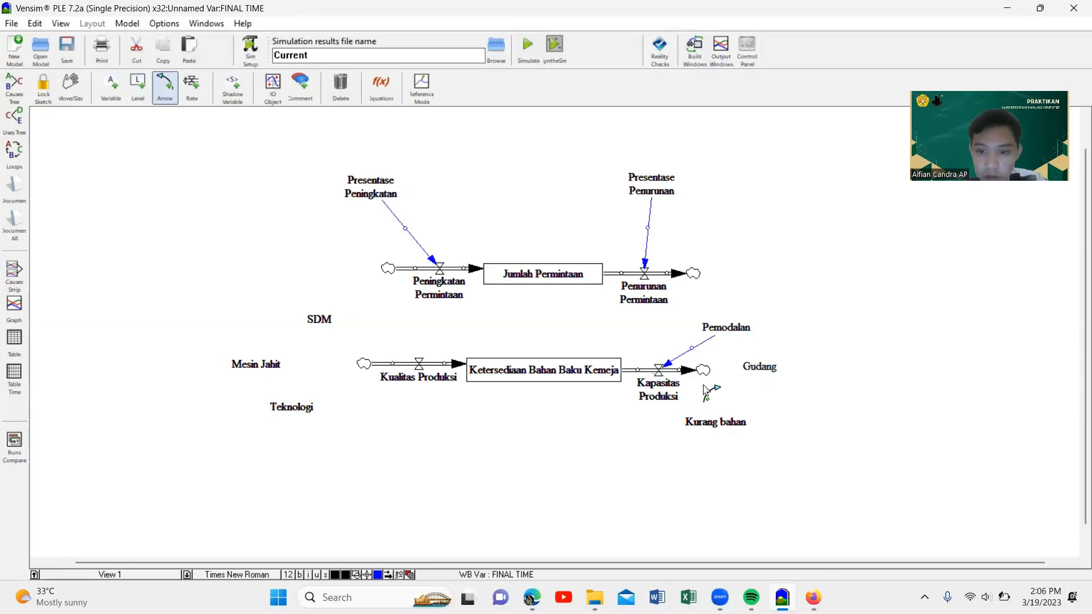
- Draw arrows from Gudang and Kurang bahan to the Kapasitas Produksi rate
{"action": "left_click", "coordinate": [756, 368]}
{"action": "left_click", "coordinate": [659, 373]}
{"action": "left_click", "coordinate": [717, 426]}
{"action": "left_click", "coordinate": [662, 375]}
- Draw arrows from SDM, Mesin Jahit and Teknologi to the Kualitas Produksi rate
{"action": "left_click", "coordinate": [322, 320]}
{"action": "left_click", "coordinate": [419, 364]}
{"action": "left_click", "coordinate": [283, 366]}
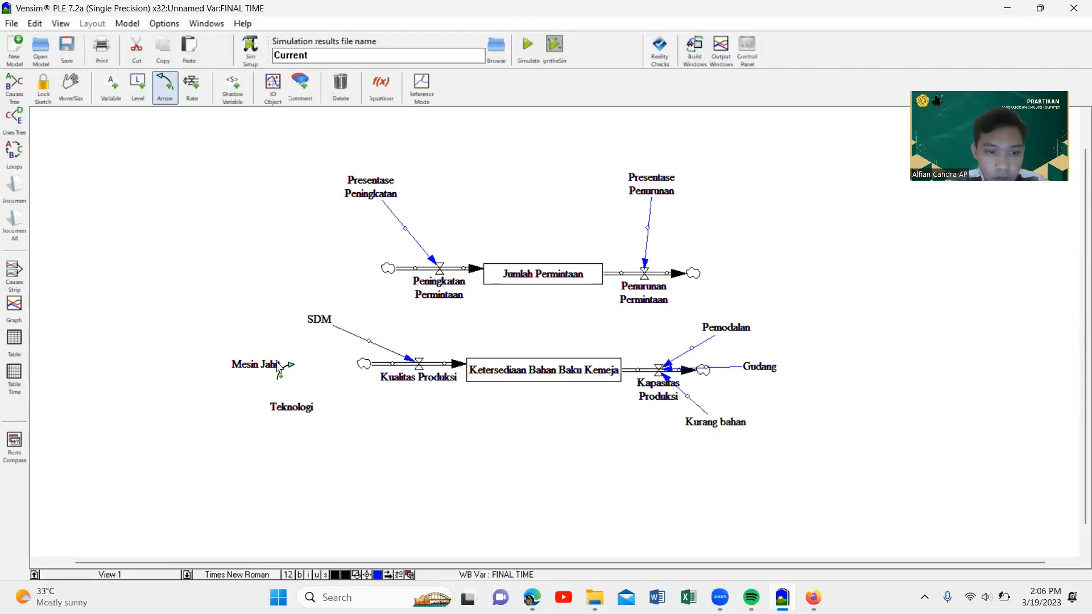
{"action": "left_click", "coordinate": [410, 365]}
{"action": "left_click", "coordinate": [299, 411]}
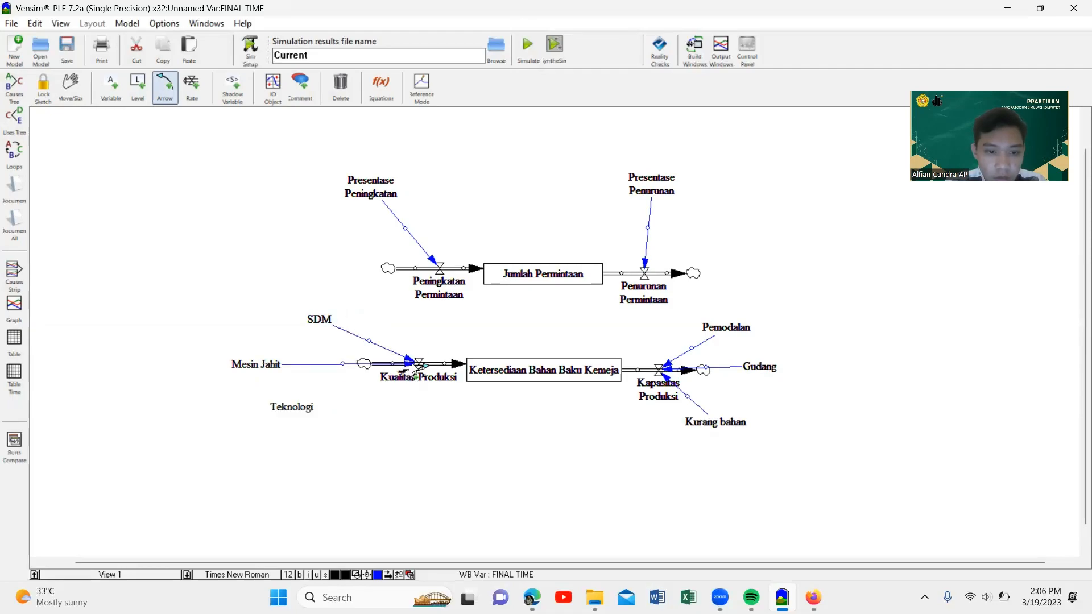
{"action": "left_click", "coordinate": [419, 366]}
{"action": "left_click", "coordinate": [304, 409]}
{"action": "left_click", "coordinate": [420, 367]}
- Draw an arrow from Jumlah Permintaan to Ketersediaan Bahan Baku Kemeja and cancel saving the sketch for automated backup
{"action": "left_click", "coordinate": [544, 279]}
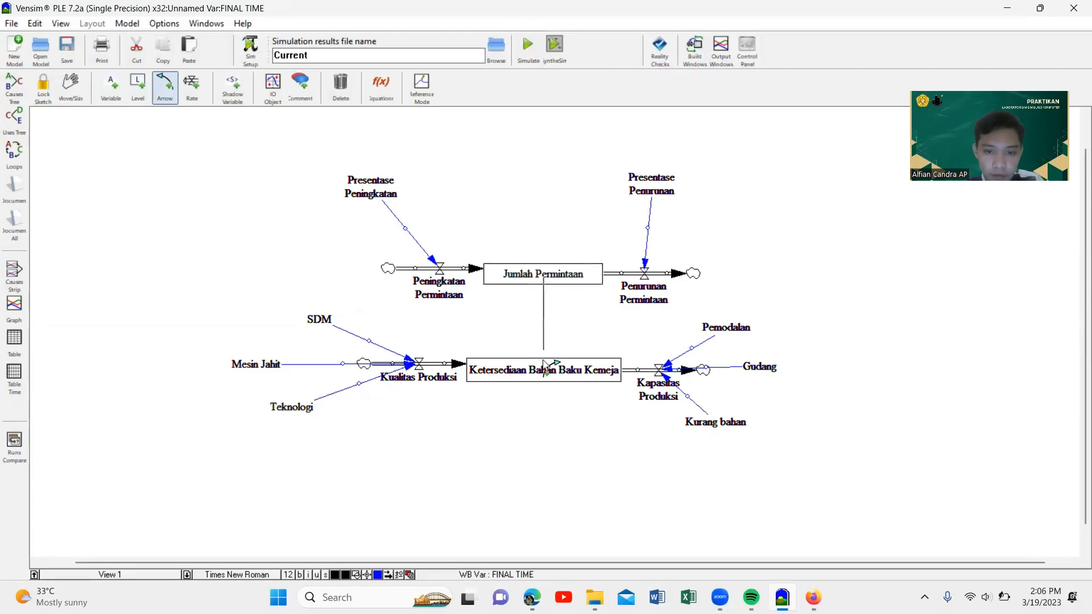
{"action": "left_click", "coordinate": [544, 367]}
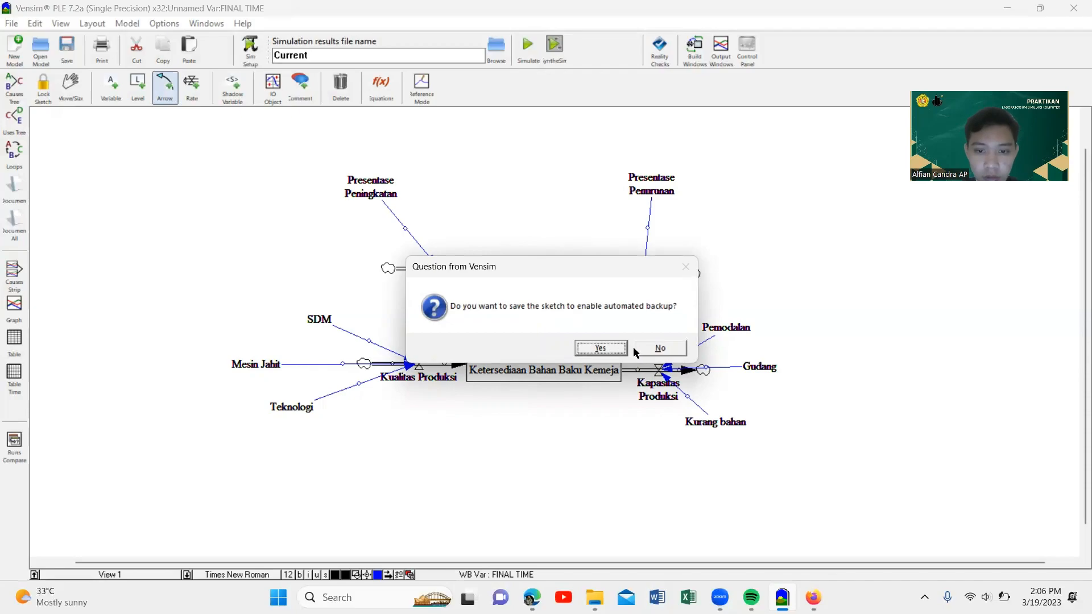
{"action": "left_click", "coordinate": [618, 349]}
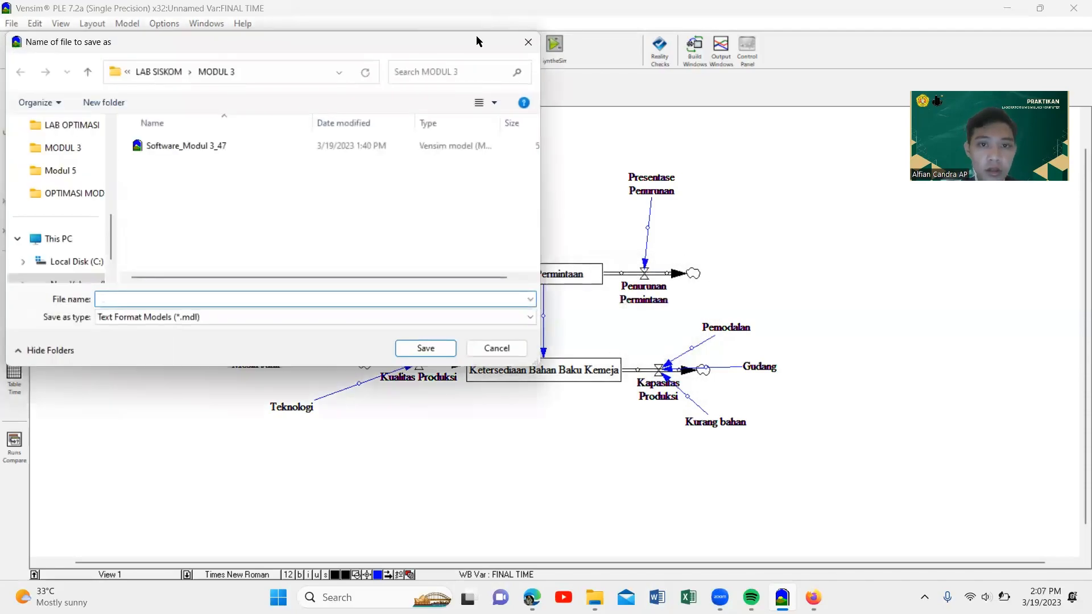
{"action": "left_click", "coordinate": [509, 349]}
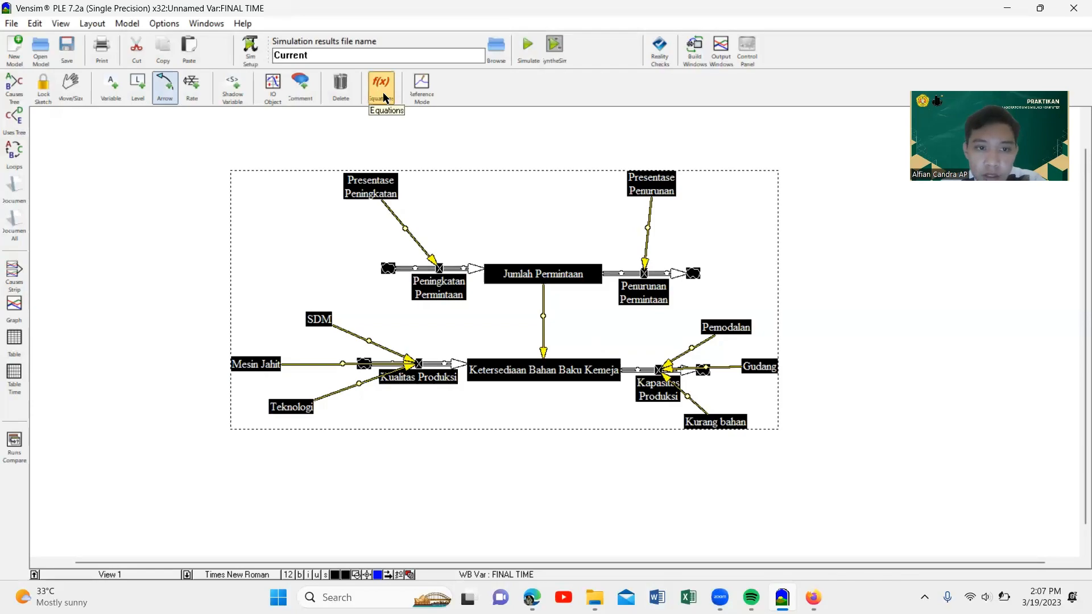
- Set the equation of the Presentase Peningkatan variable to the constant 0.5
{"action": "left_click", "coordinate": [383, 89]}
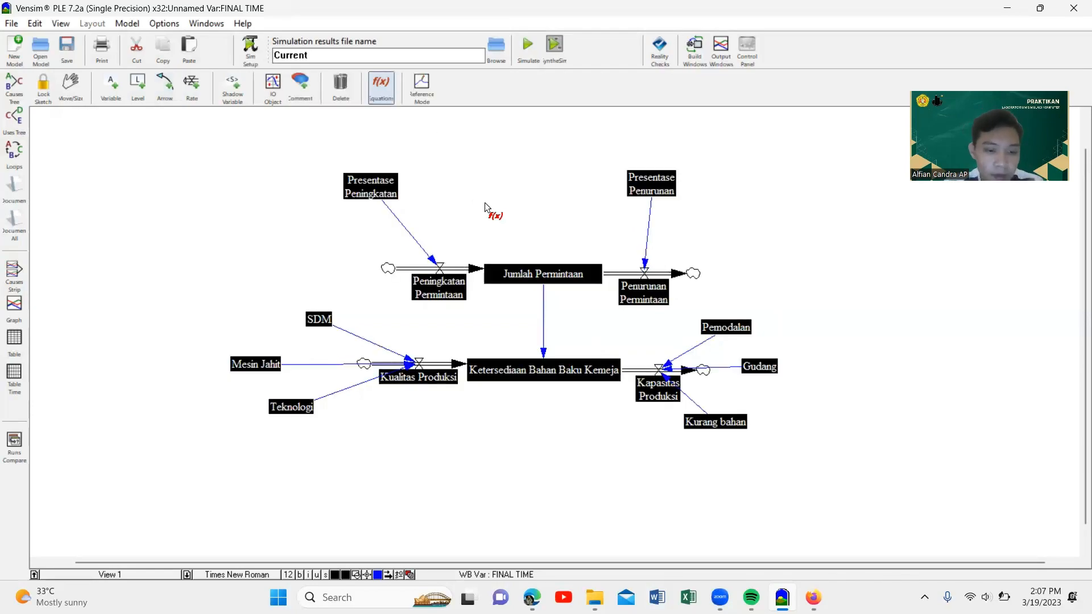
{"action": "left_click", "coordinate": [377, 187]}
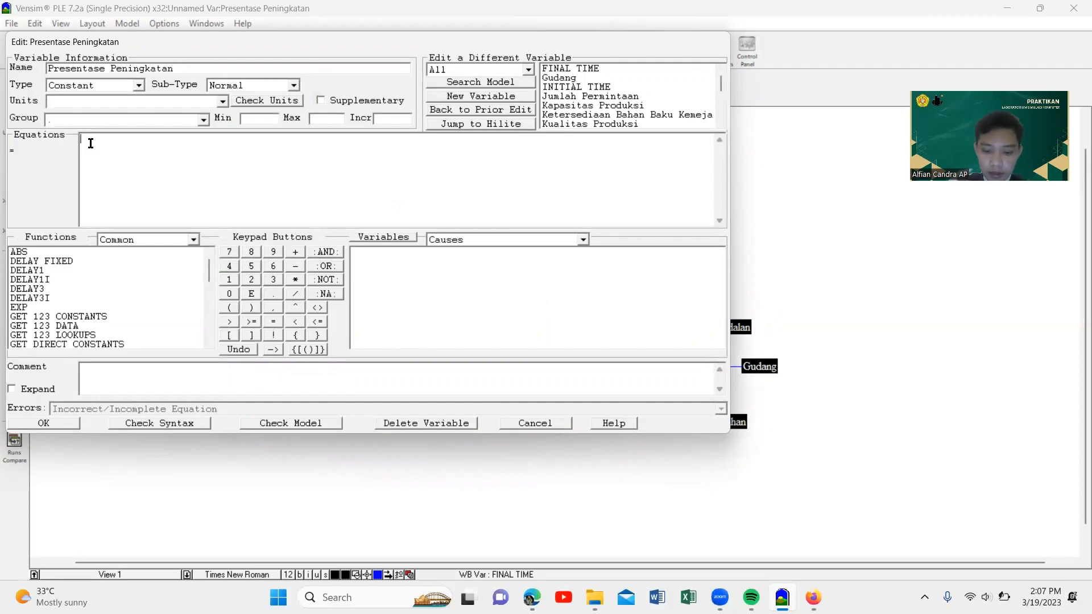
{"action": "type", "text": "0.5"}
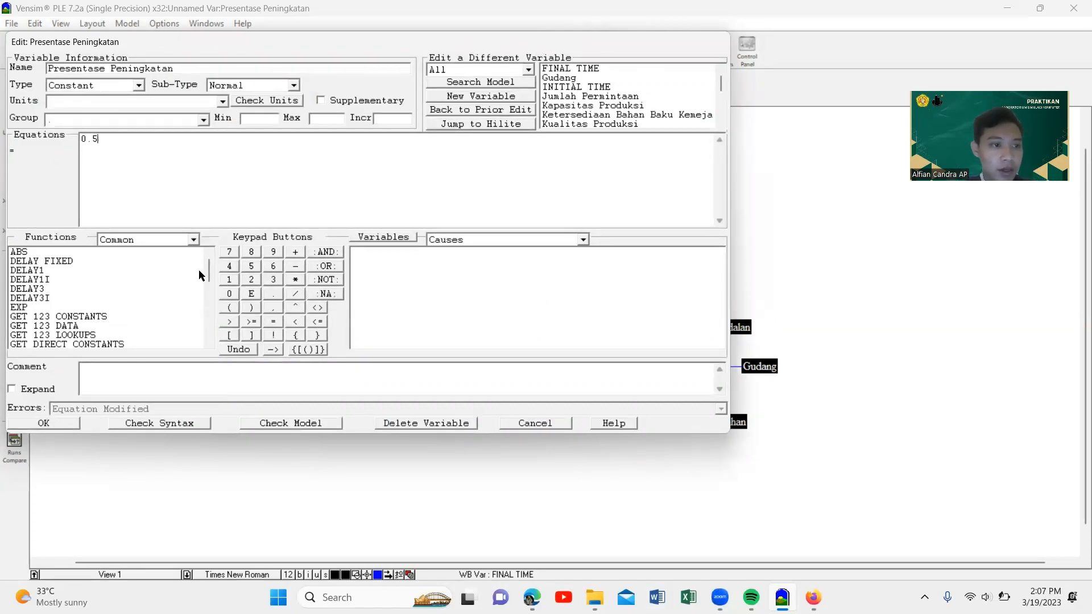
{"action": "left_click", "coordinate": [44, 423]}
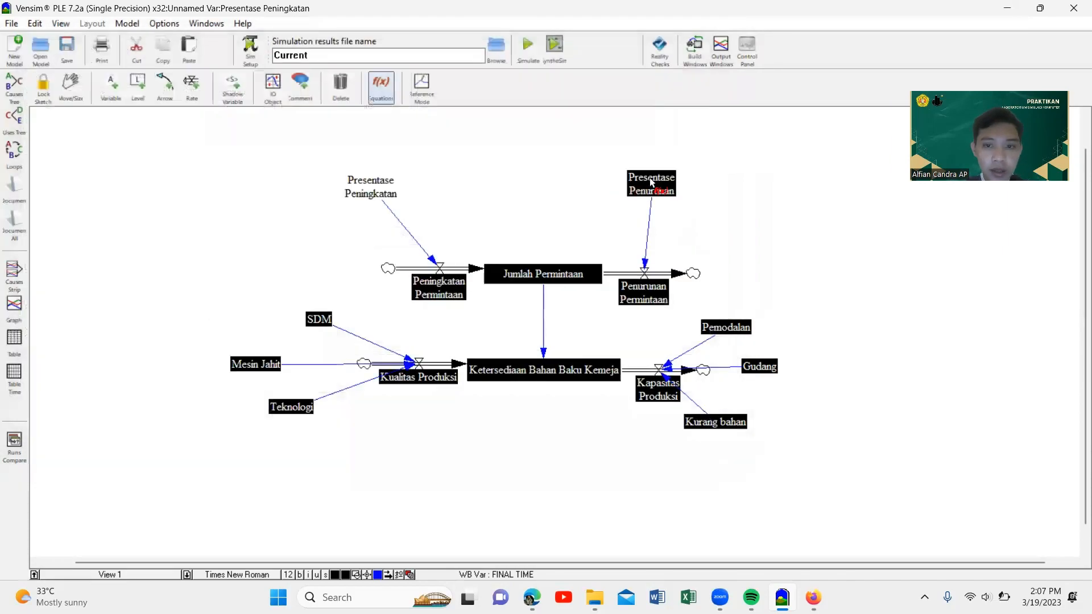
- Set the equation of the Presentase Penurunan variable to the constant 0.9
{"action": "left_click", "coordinate": [658, 188]}
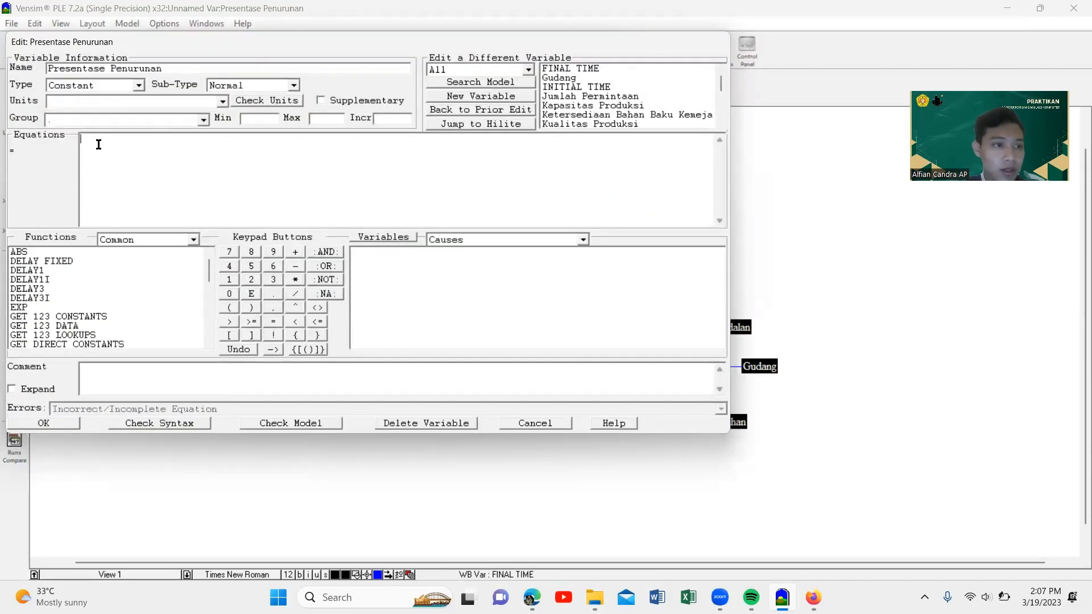
{"action": "type", "text": "0.9"}
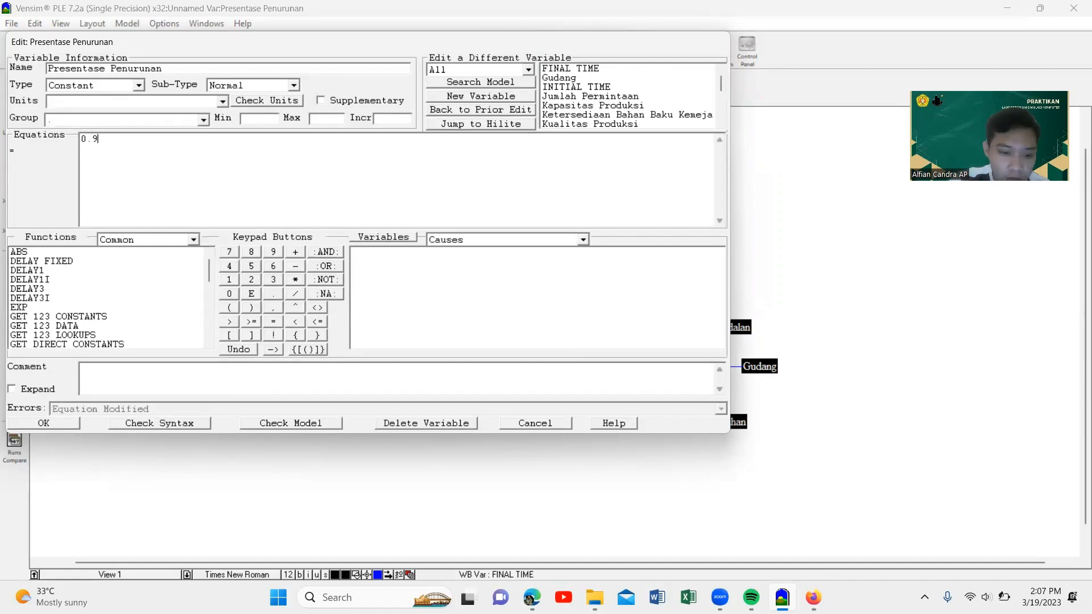
{"action": "left_click", "coordinate": [53, 422]}
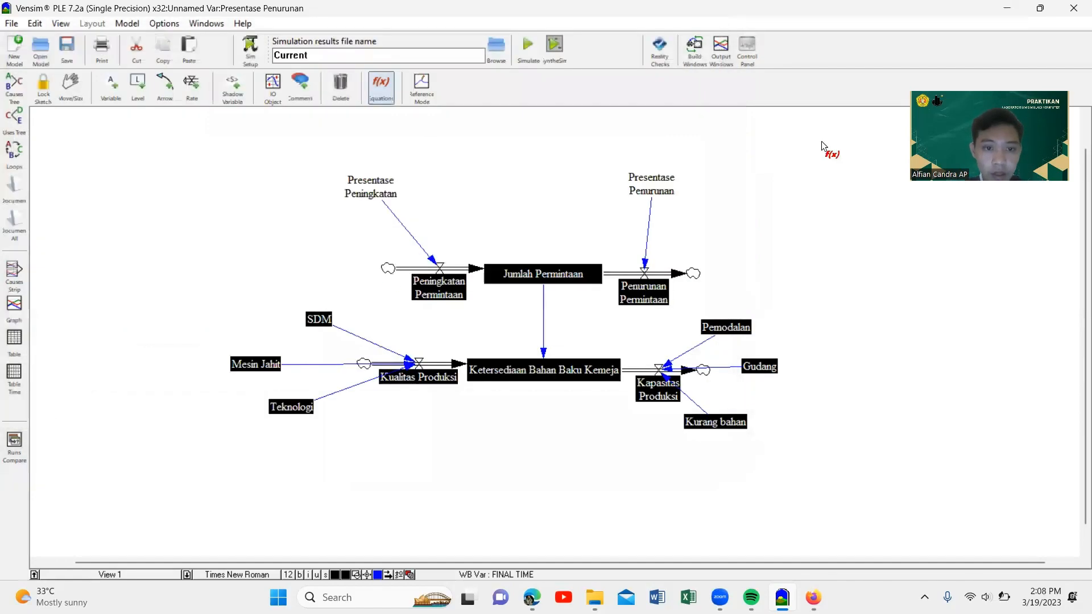
- Set the equation of the Peningkatan Permintaan rate to Presentase Peningkatan*1000
{"action": "left_click", "coordinate": [434, 288]}
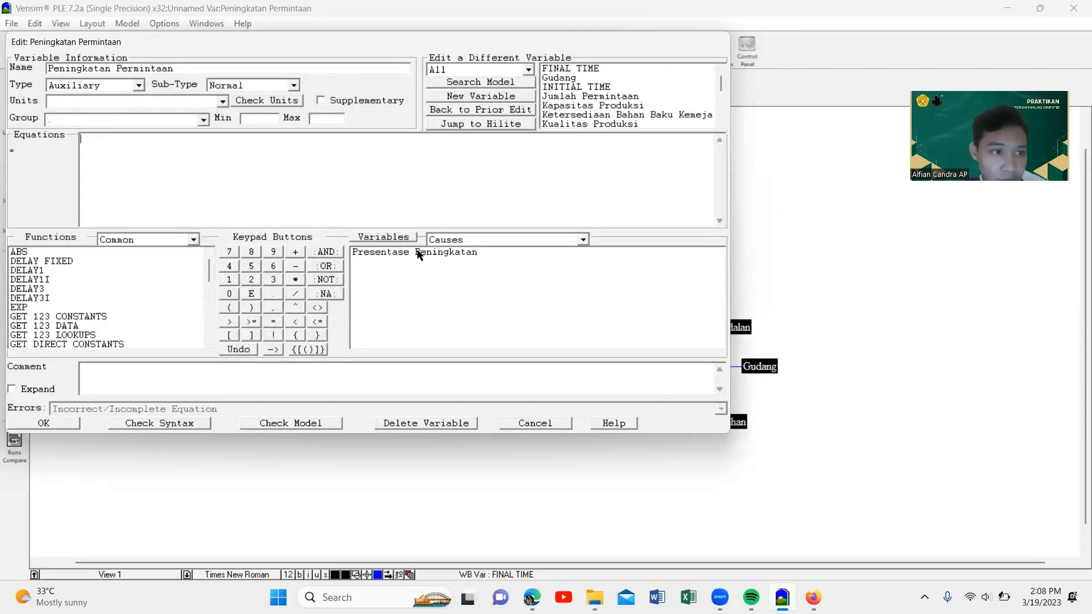
{"action": "left_click", "coordinate": [418, 254]}
{"action": "left_click", "coordinate": [295, 279]}
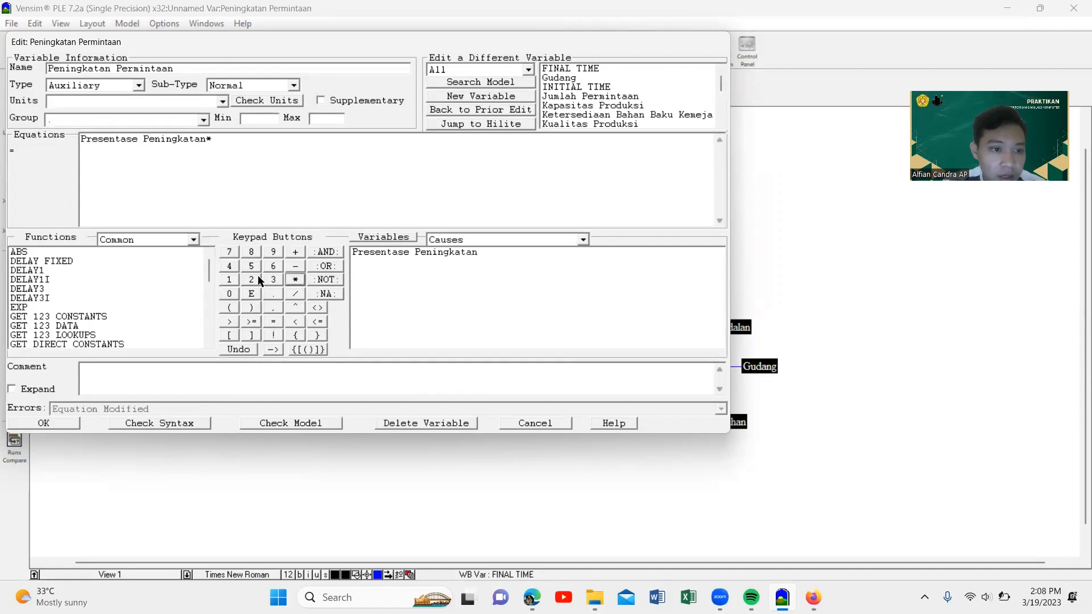
{"action": "left_click", "coordinate": [229, 279]}
{"action": "left_click", "coordinate": [230, 293]}
{"action": "left_click", "coordinate": [229, 294]}
{"action": "left_click", "coordinate": [229, 294]}
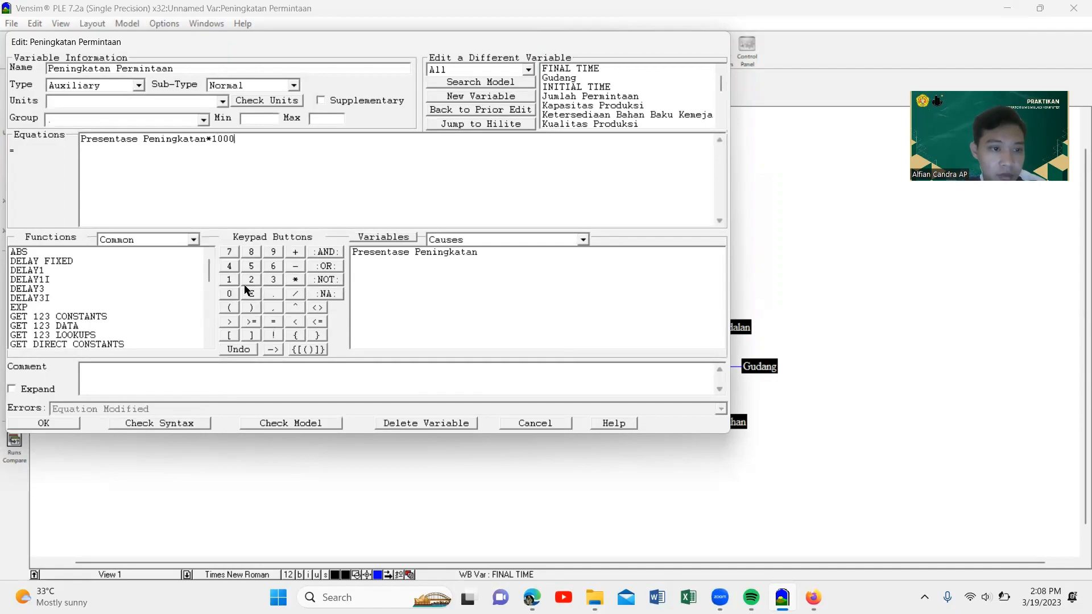
{"action": "left_click", "coordinate": [58, 424]}
- Set the equation of the Penurunan Permintaan rate to Presentase Penurunan*1000
{"action": "left_click", "coordinate": [644, 296]}
{"action": "left_click", "coordinate": [421, 251]}
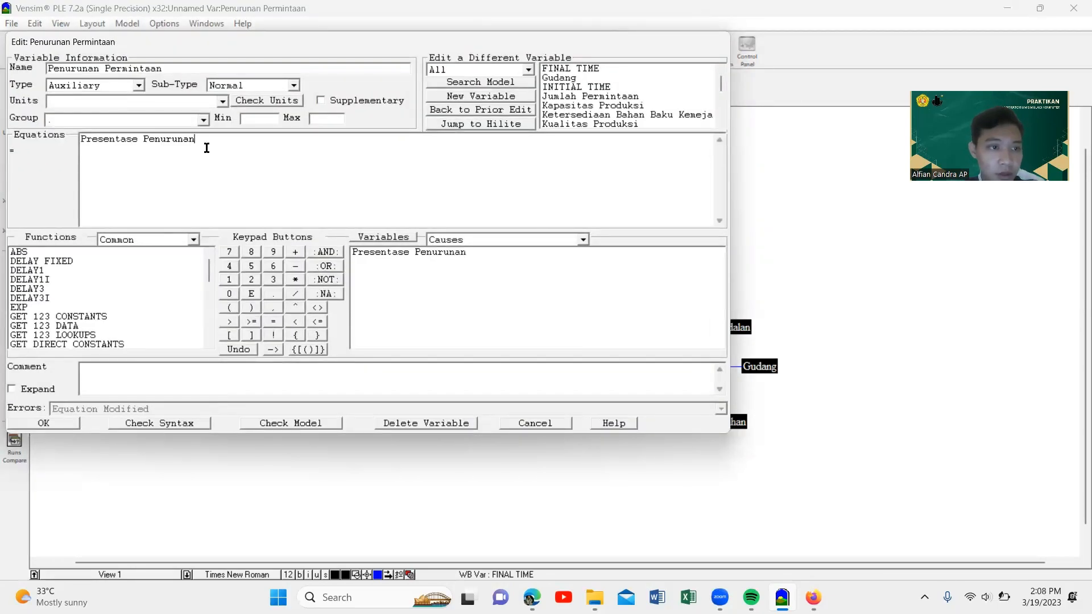
{"action": "left_click", "coordinate": [294, 280]}
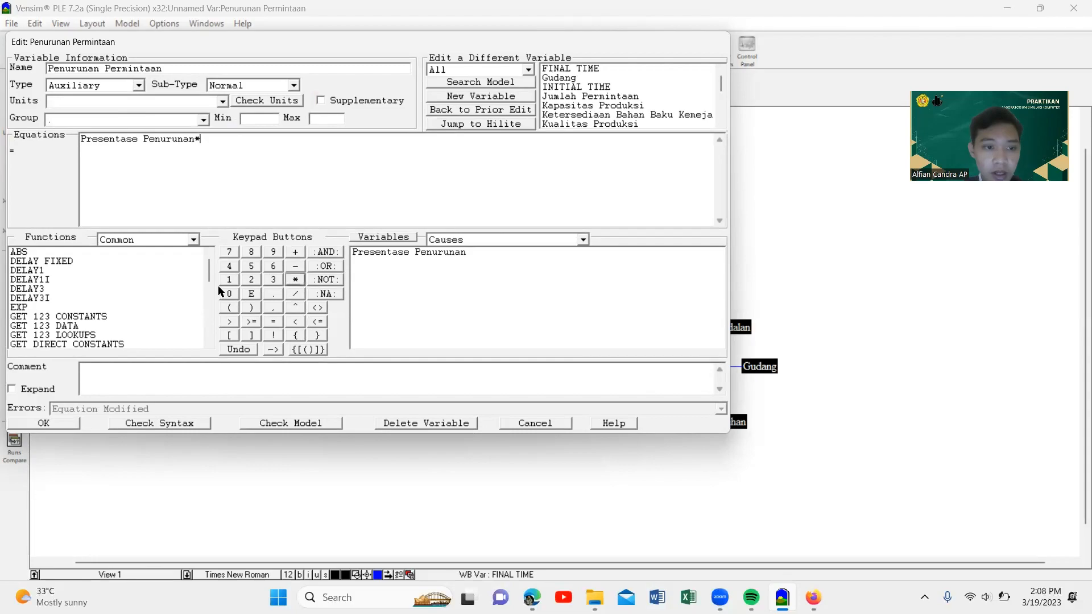
{"action": "left_click", "coordinate": [228, 279]}
{"action": "left_click", "coordinate": [229, 293]}
{"action": "left_click", "coordinate": [228, 293]}
{"action": "left_click", "coordinate": [229, 293]}
{"action": "left_click", "coordinate": [43, 424]}
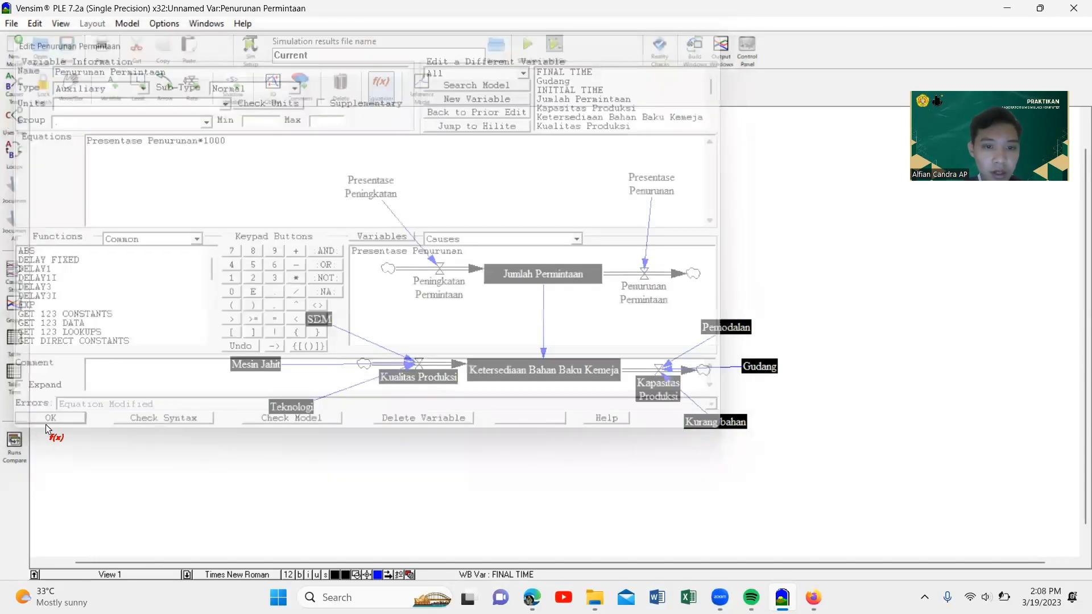
- Set the initial value of the Jumlah Permintaan level to 3000, keeping its inflow-minus-outflow equation
{"action": "left_click", "coordinate": [567, 279]}
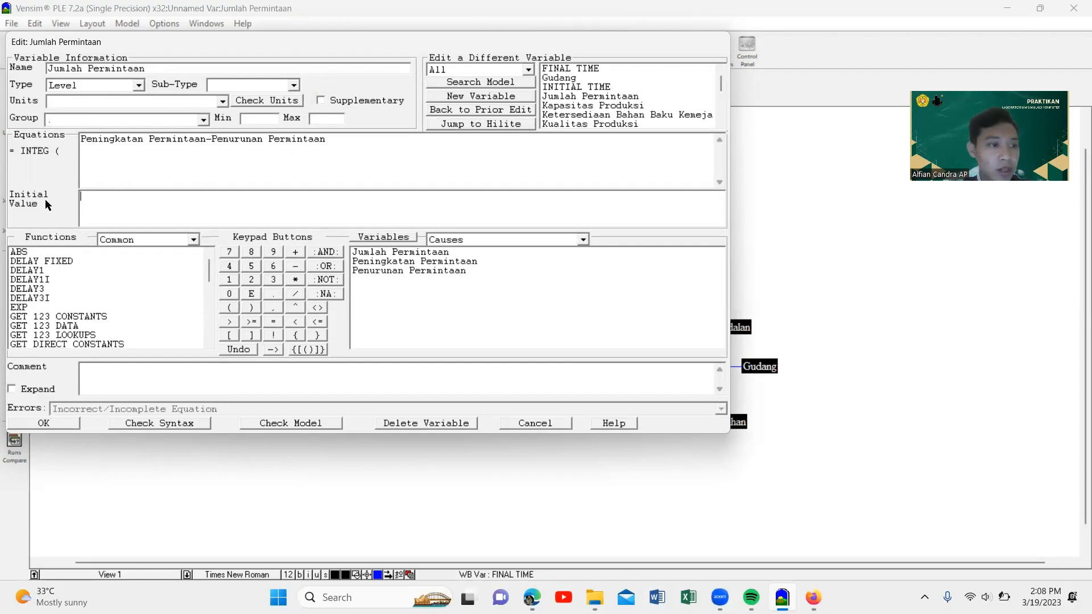
{"action": "left_click", "coordinate": [99, 198]}
{"action": "type", "text": "3000"}
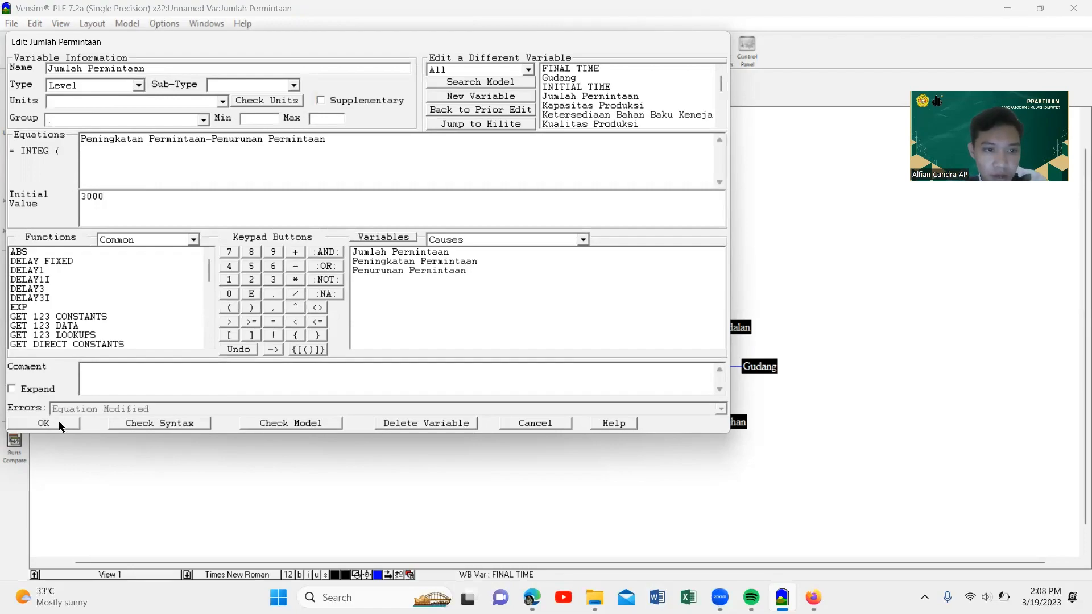
{"action": "left_click", "coordinate": [59, 425]}
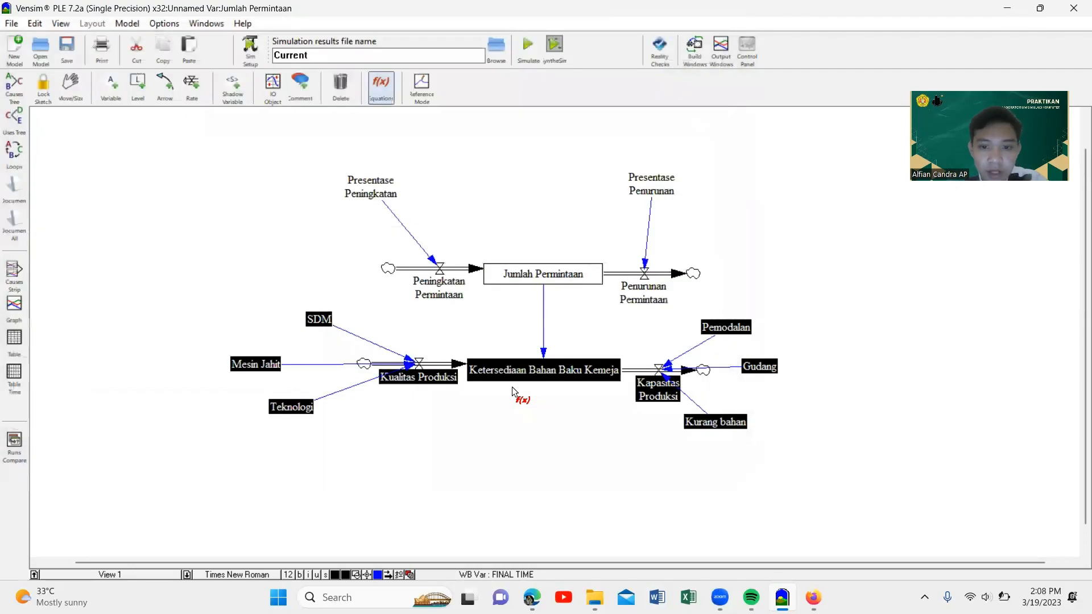
- Set the equation of the SDM variable to 0.5*2000
{"action": "left_click", "coordinate": [324, 322]}
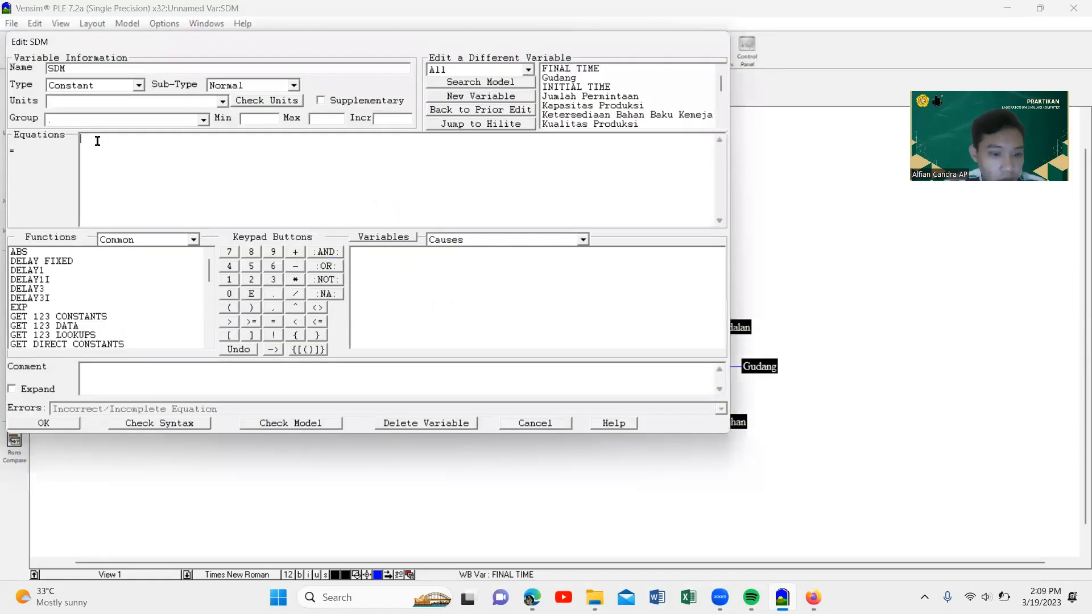
{"action": "type", "text": "0"}
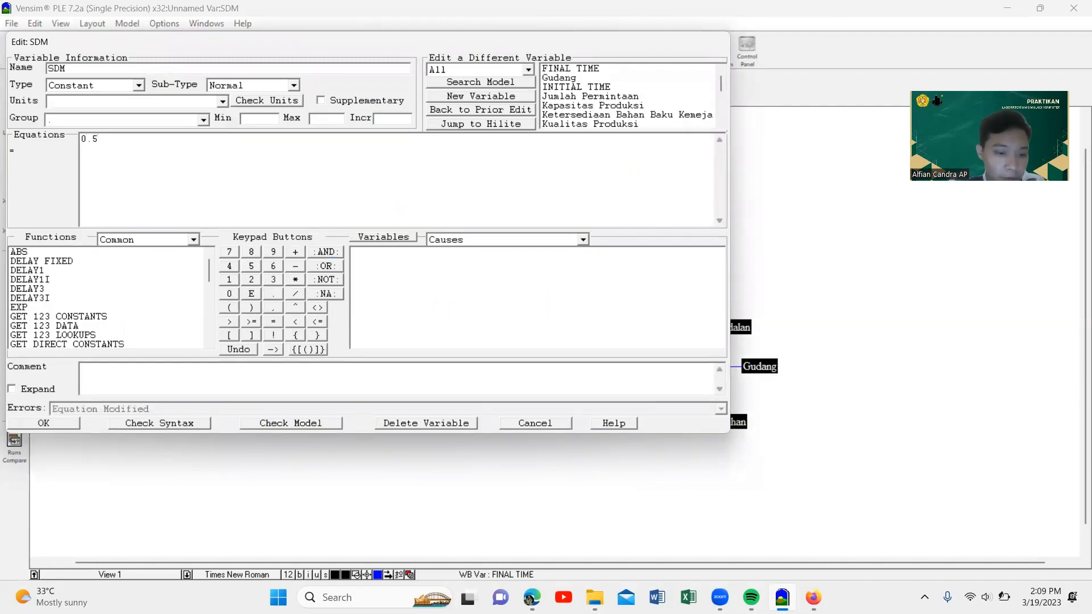
{"action": "type", "text": ".5"}
{"action": "left_click", "coordinate": [295, 280]}
{"action": "left_click", "coordinate": [248, 282]}
{"action": "left_click", "coordinate": [228, 294]}
{"action": "left_click", "coordinate": [228, 294]}
{"action": "left_click", "coordinate": [228, 294]}
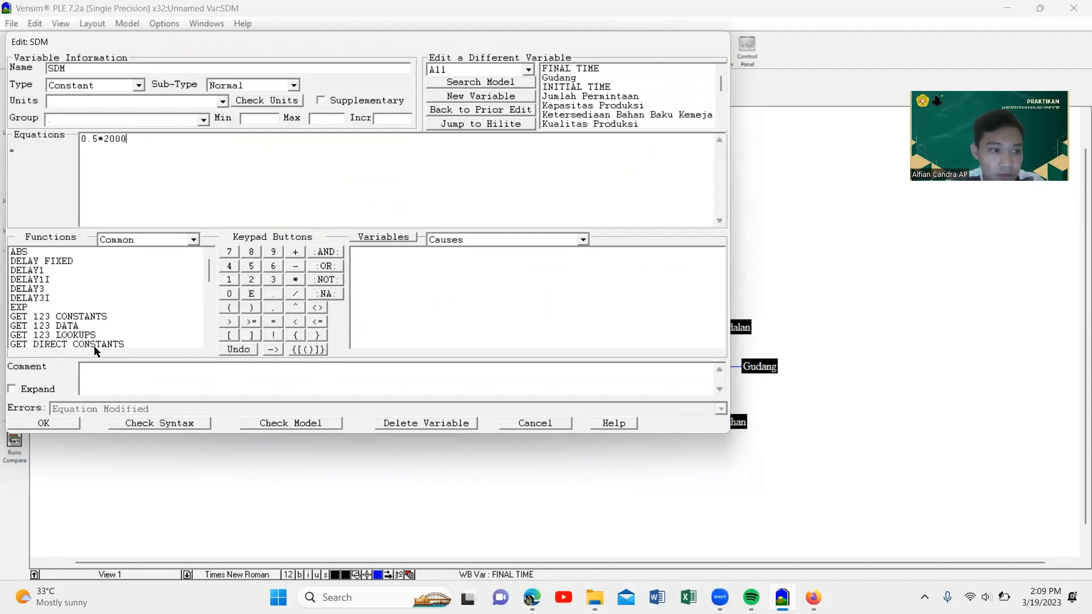
{"action": "left_click", "coordinate": [53, 424]}
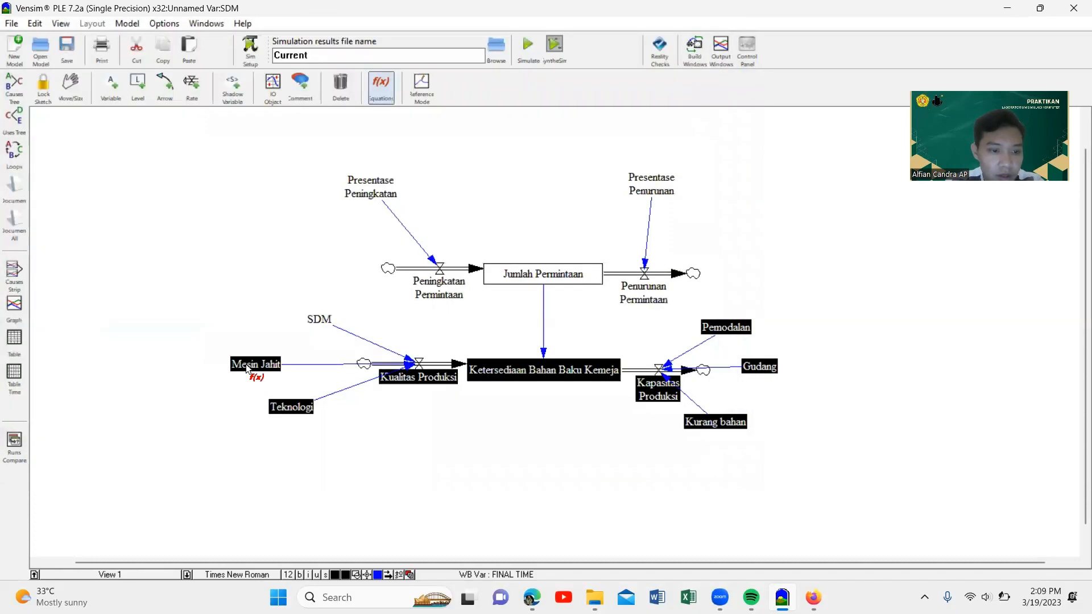
- Set the equation of the Mesin Jahit variable to 0.3*1000
{"action": "left_click", "coordinate": [248, 368]}
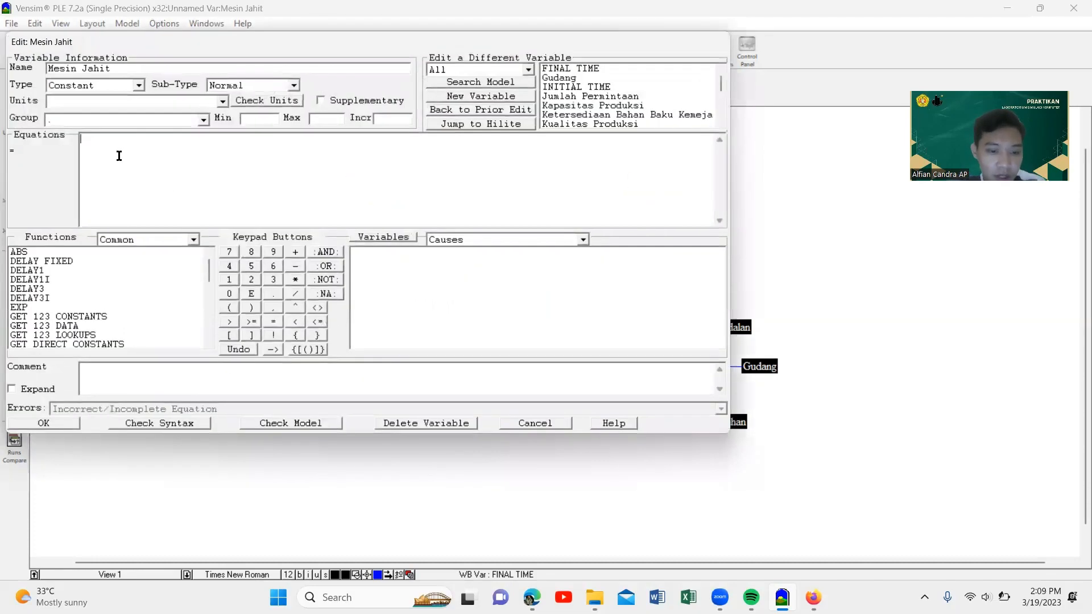
{"action": "left_click", "coordinate": [230, 294]}
{"action": "left_click", "coordinate": [274, 294]}
{"action": "left_click", "coordinate": [274, 279]}
{"action": "left_click", "coordinate": [295, 279]}
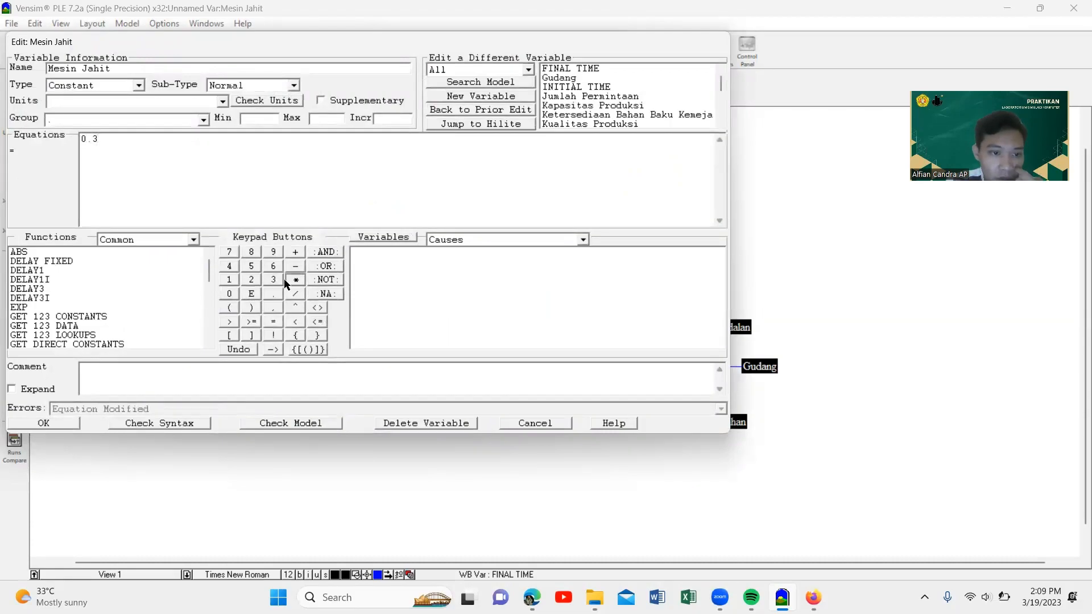
{"action": "left_click", "coordinate": [228, 280]}
{"action": "left_click", "coordinate": [228, 294]}
{"action": "left_click", "coordinate": [228, 293]}
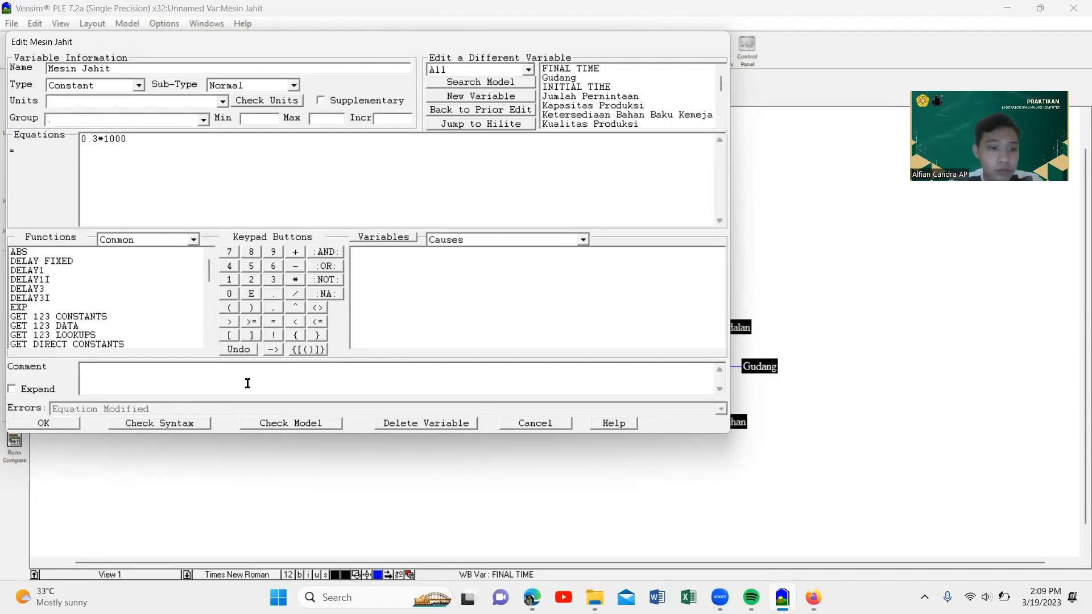
{"action": "left_click", "coordinate": [66, 422]}
- Set the equation of the Teknologi variable to 0.2*2000
{"action": "left_click", "coordinate": [301, 405]}
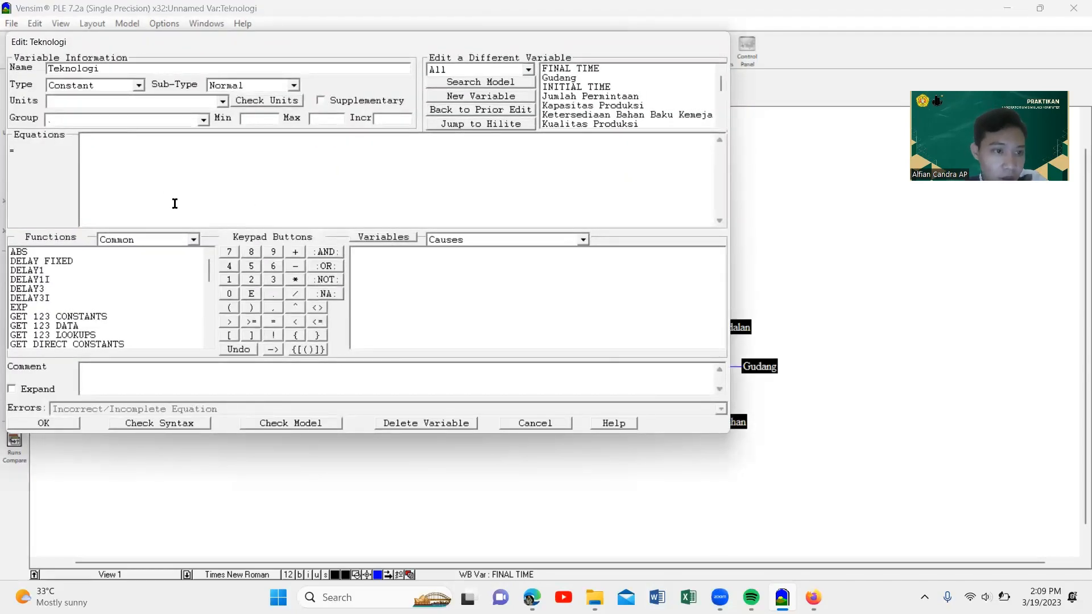
{"action": "left_click", "coordinate": [230, 294]}
{"action": "left_click", "coordinate": [252, 279]}
{"action": "left_click", "coordinate": [295, 279]}
{"action": "left_click", "coordinate": [250, 280]}
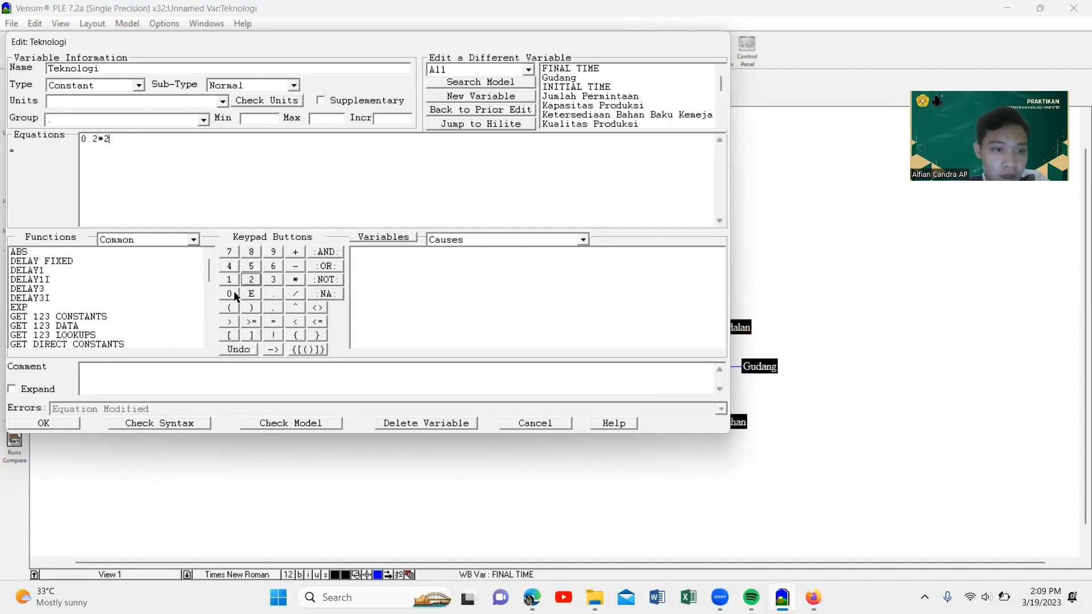
{"action": "left_click", "coordinate": [234, 294]}
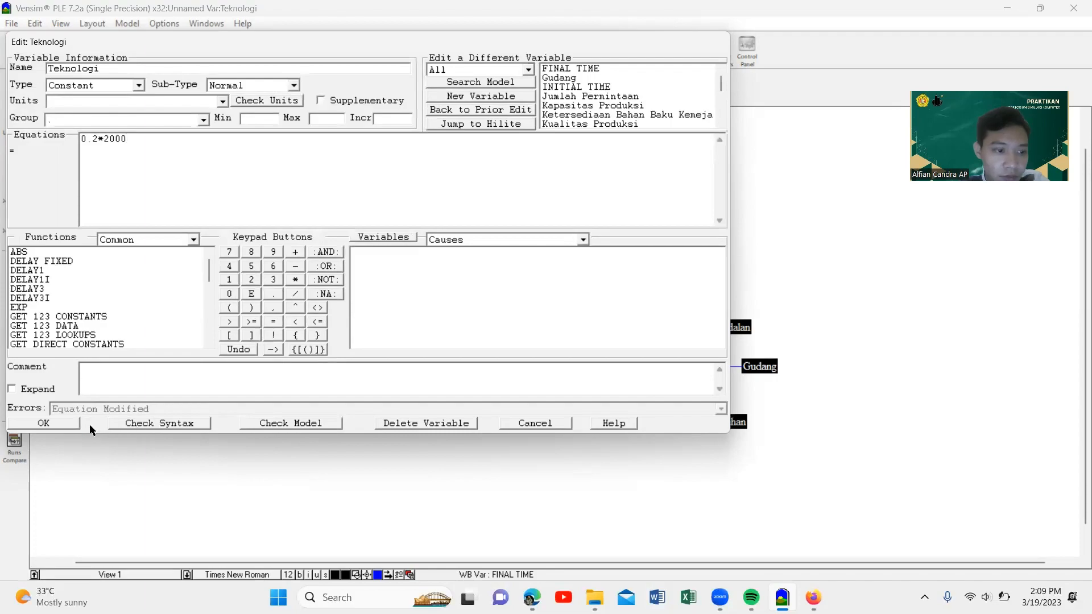
{"action": "left_click", "coordinate": [63, 424]}
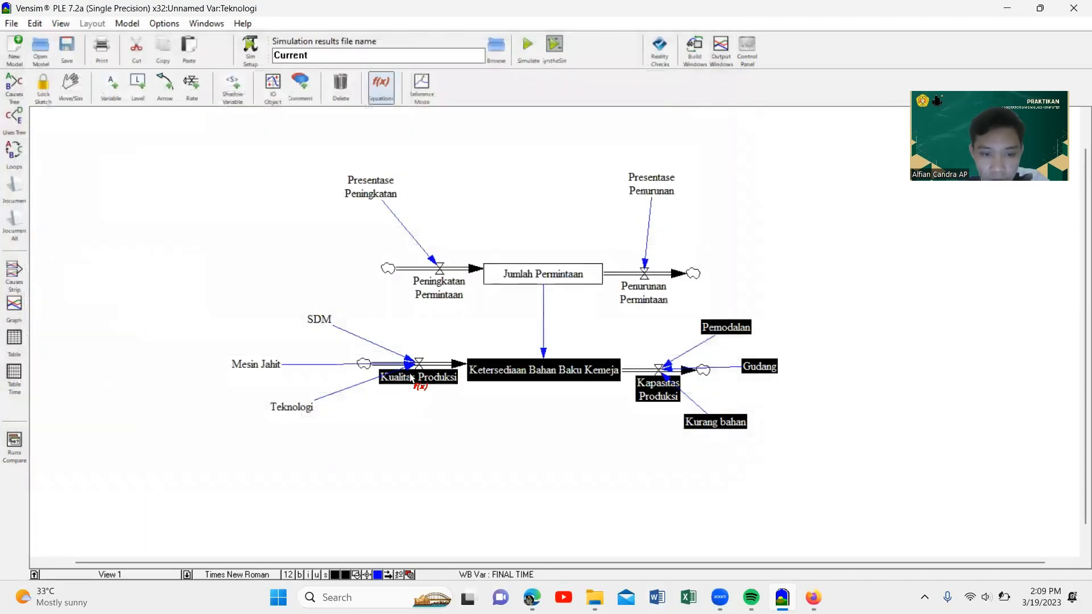
- Set the equation of the Kualitas Produksi rate to Mesin Jahit+SDM+Teknologi
{"action": "left_click", "coordinate": [418, 380]}
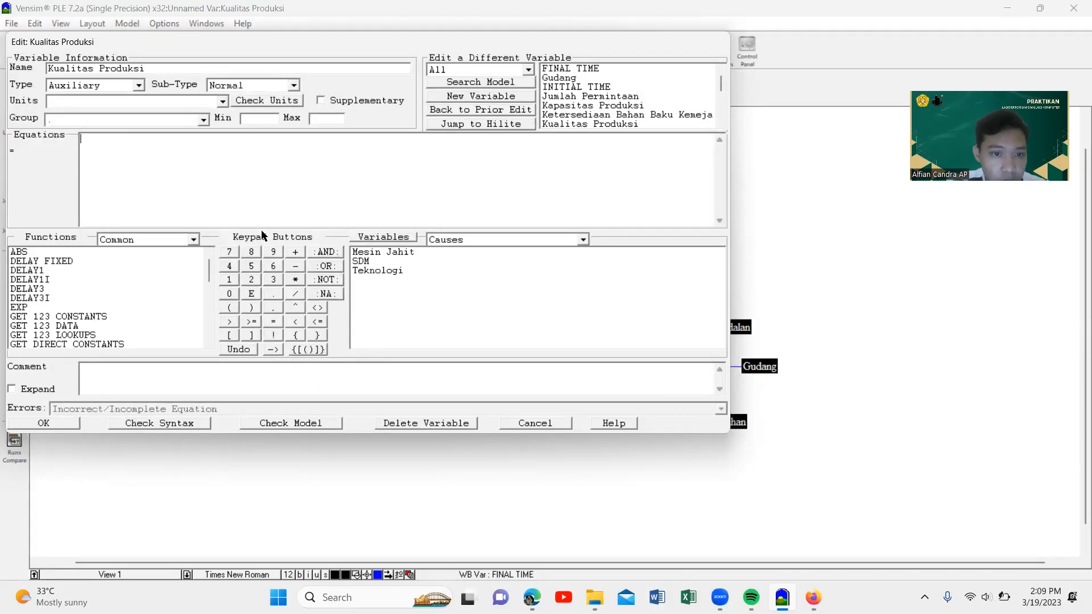
{"action": "left_click", "coordinate": [375, 253]}
{"action": "left_click", "coordinate": [373, 261]}
{"action": "left_click", "coordinate": [373, 271]}
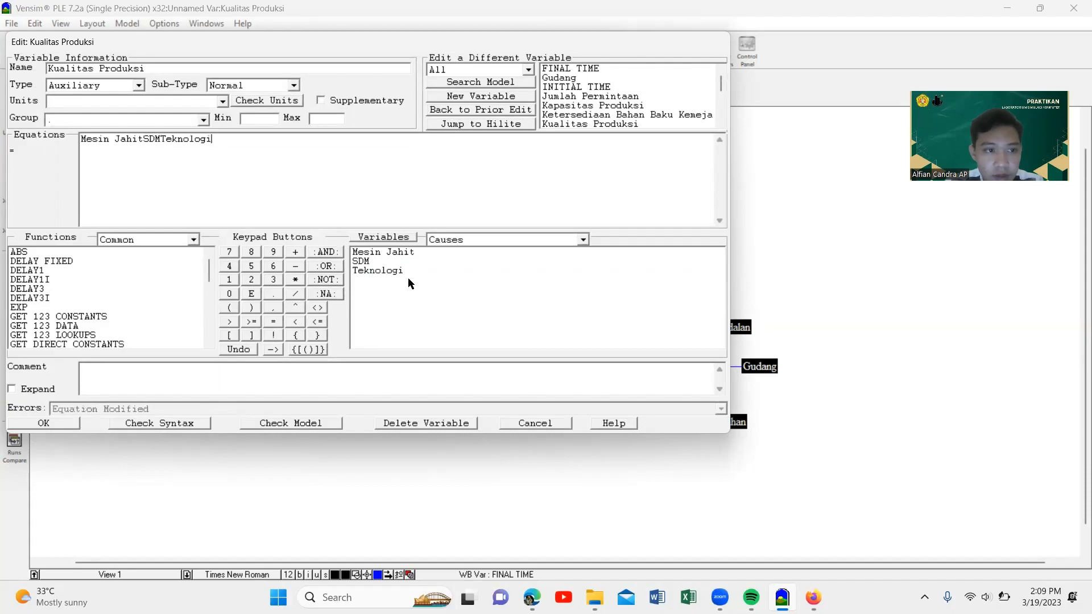
{"action": "left_click", "coordinate": [149, 143]}
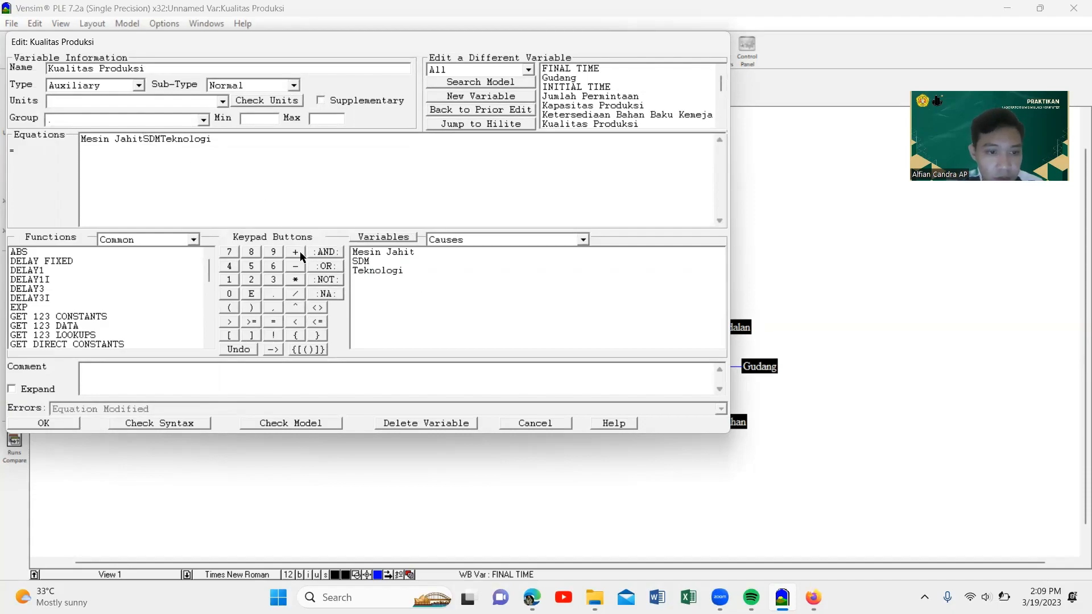
{"action": "left_click", "coordinate": [296, 252]}
{"action": "left_click", "coordinate": [168, 141]}
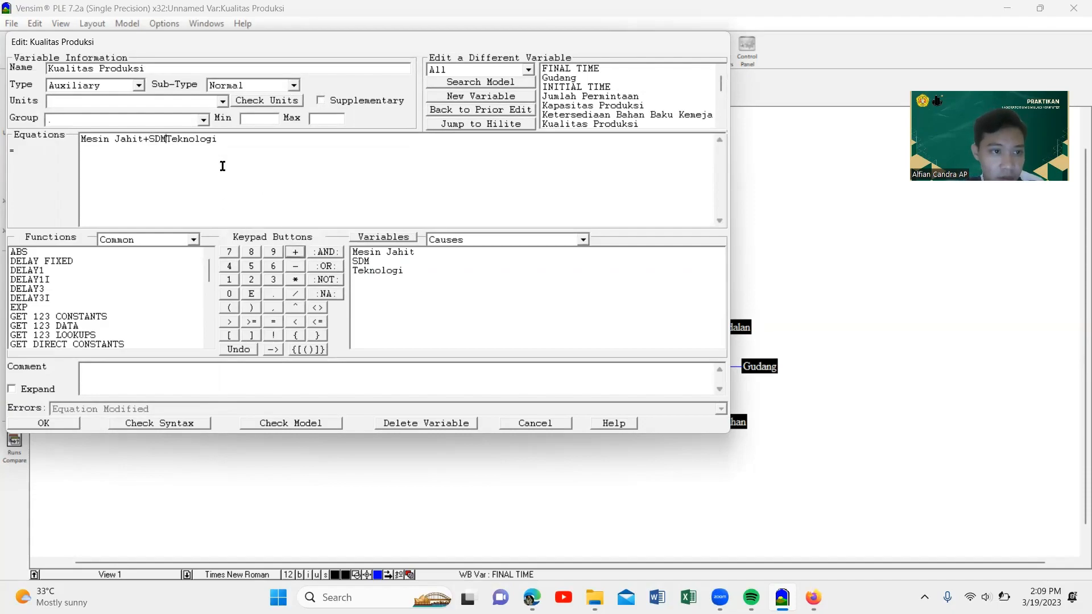
{"action": "left_click", "coordinate": [295, 251]}
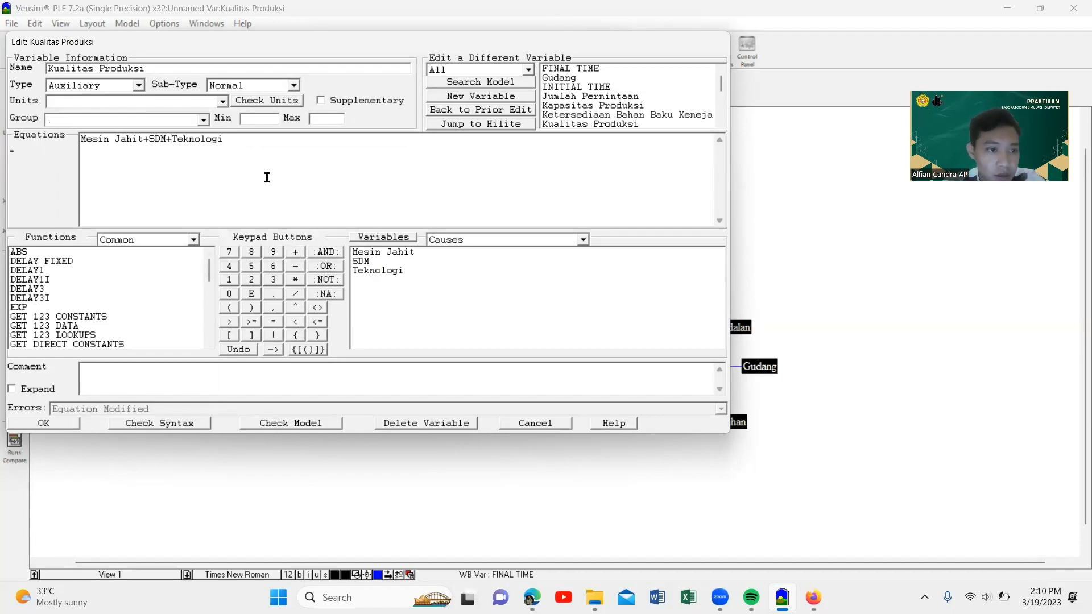
{"action": "left_click", "coordinate": [49, 422]}
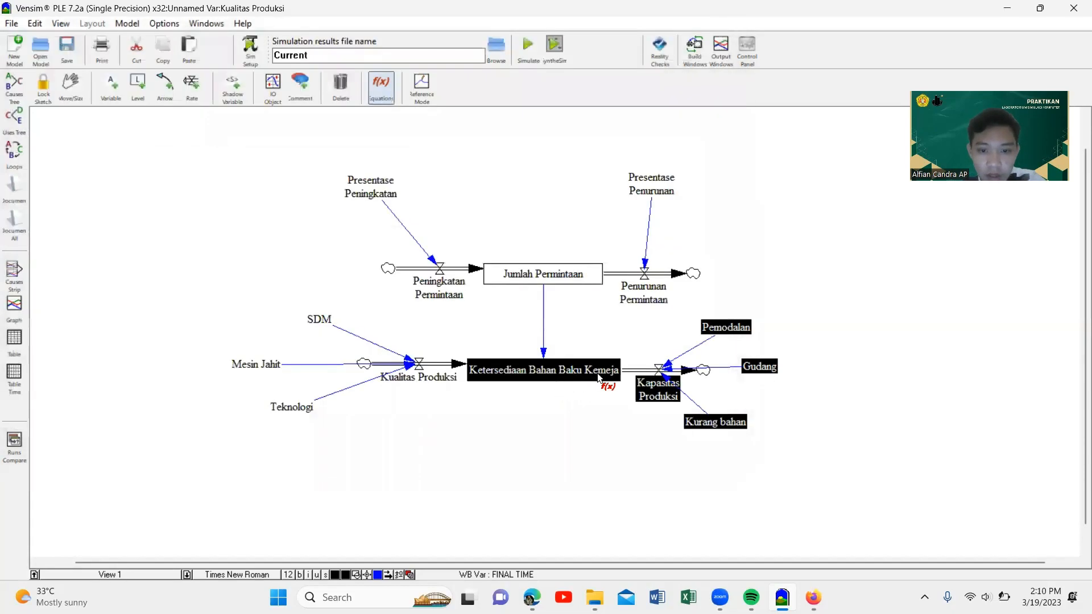
- Set the equation of the Pemodalan variable to a constant product with 0.4 as its first factor
{"action": "left_click", "coordinate": [734, 329]}
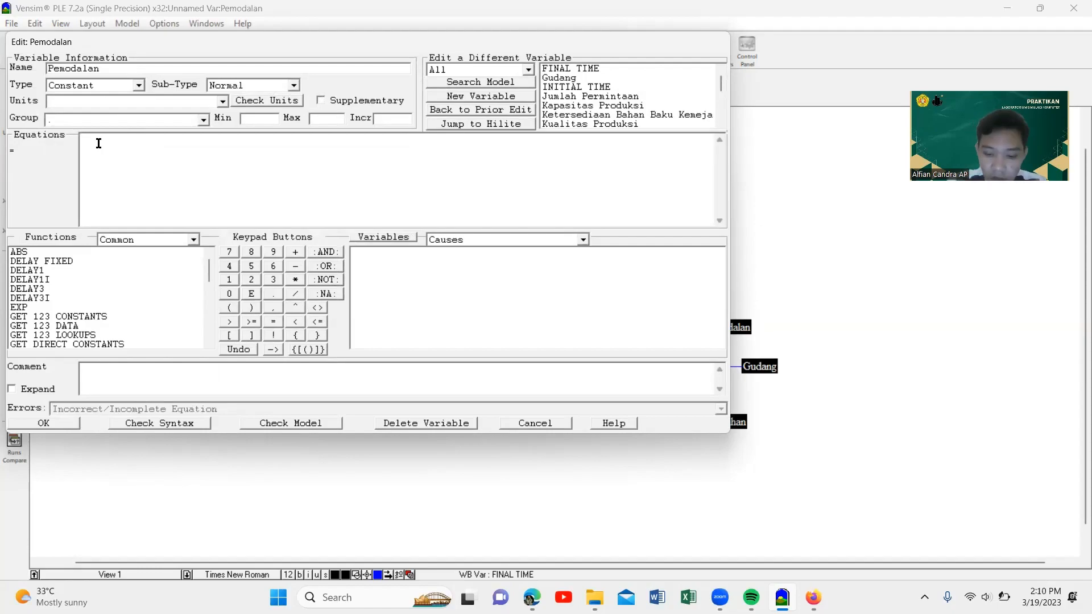
{"action": "left_click", "coordinate": [234, 294]}
{"action": "left_click", "coordinate": [269, 292]}
{"action": "left_click", "coordinate": [230, 267]}
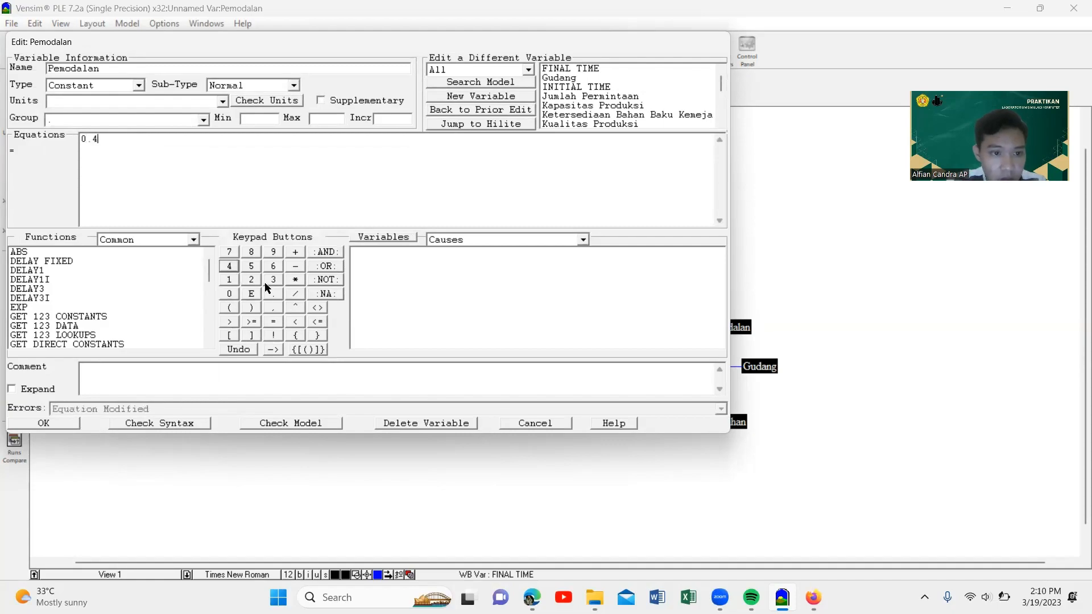
{"action": "left_click", "coordinate": [295, 280]}
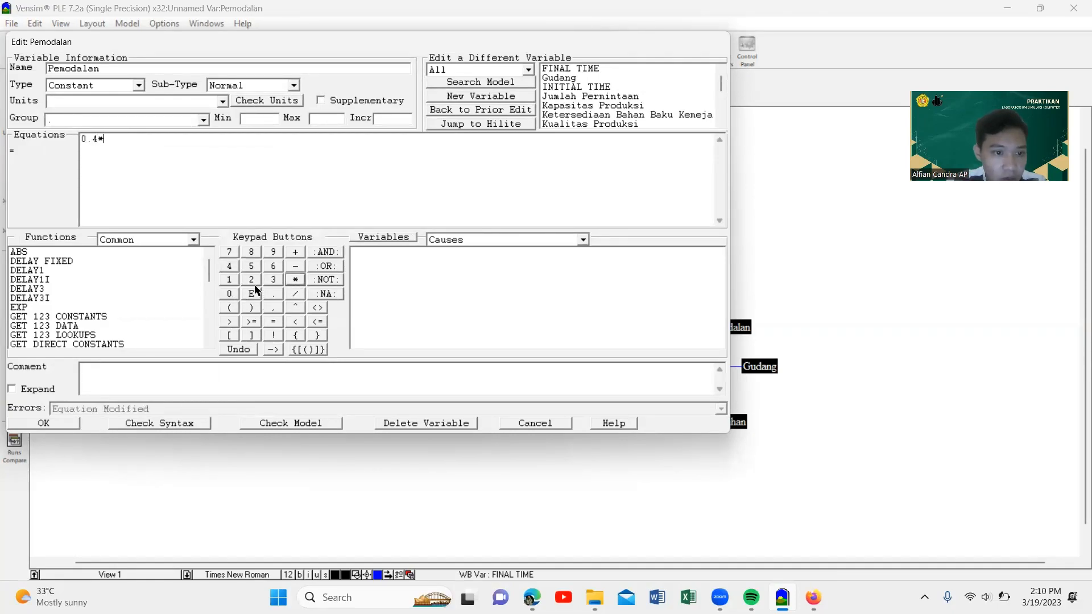
{"action": "left_click", "coordinate": [251, 280]}
{"action": "left_click", "coordinate": [231, 294]}
{"action": "left_click", "coordinate": [231, 294]}
{"action": "left_click", "coordinate": [49, 426]}
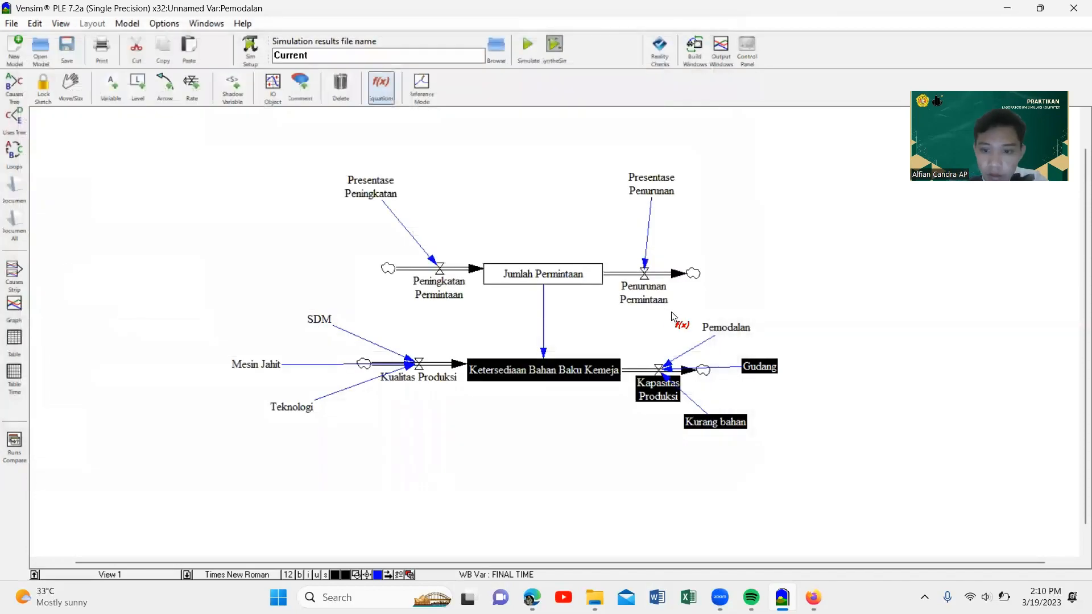
- Set the equation of the Gudang variable to 0.6*200
{"action": "left_click", "coordinate": [762, 367]}
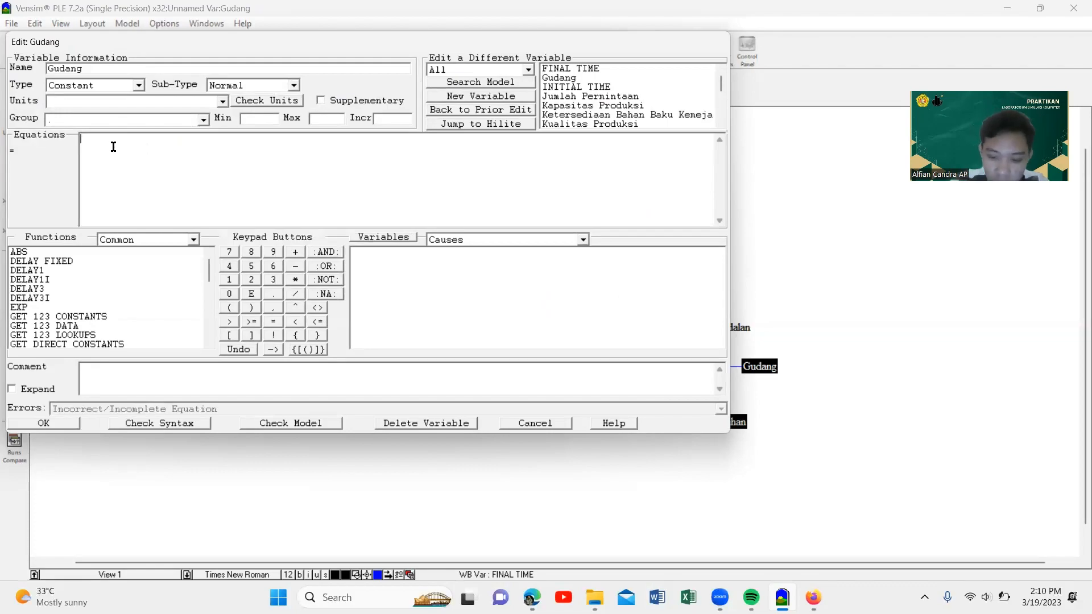
{"action": "type", "text": "0.6"}
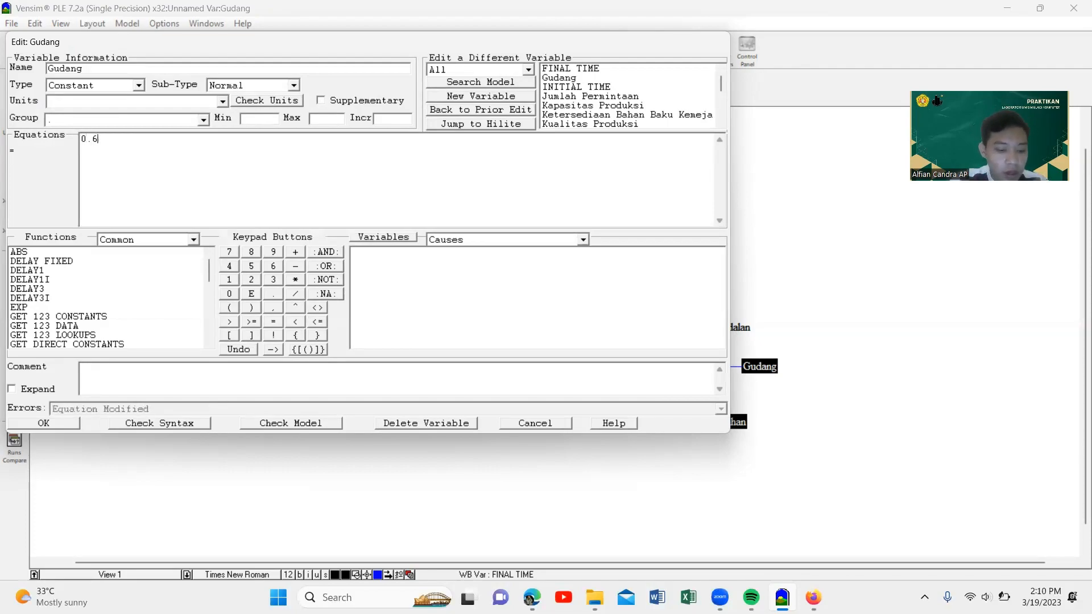
{"action": "left_click", "coordinate": [295, 279]}
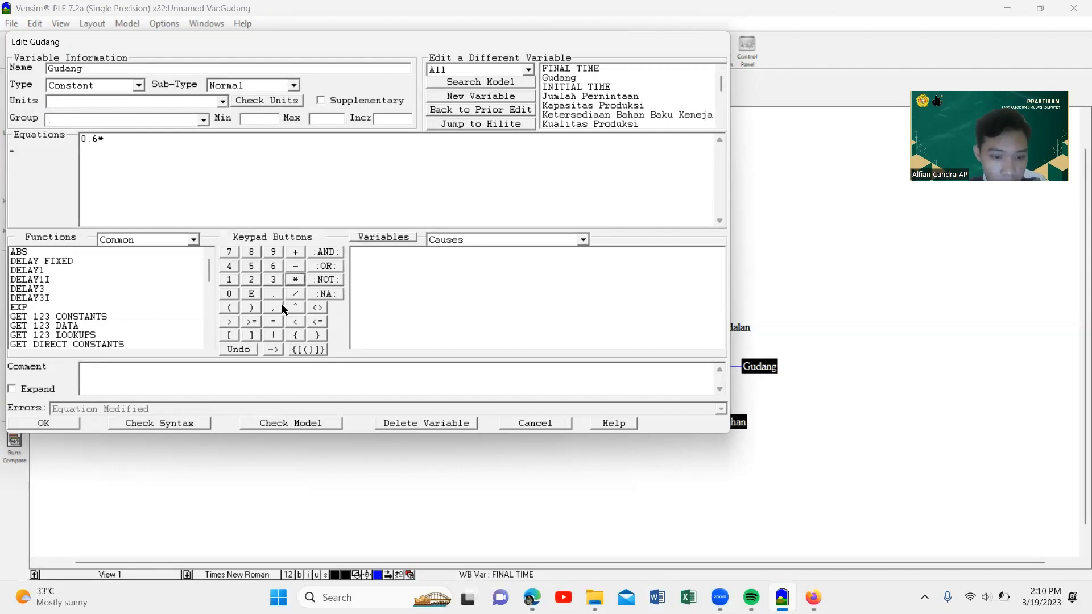
{"action": "left_click", "coordinate": [250, 280]}
{"action": "left_click", "coordinate": [228, 295]}
{"action": "left_click", "coordinate": [229, 295]}
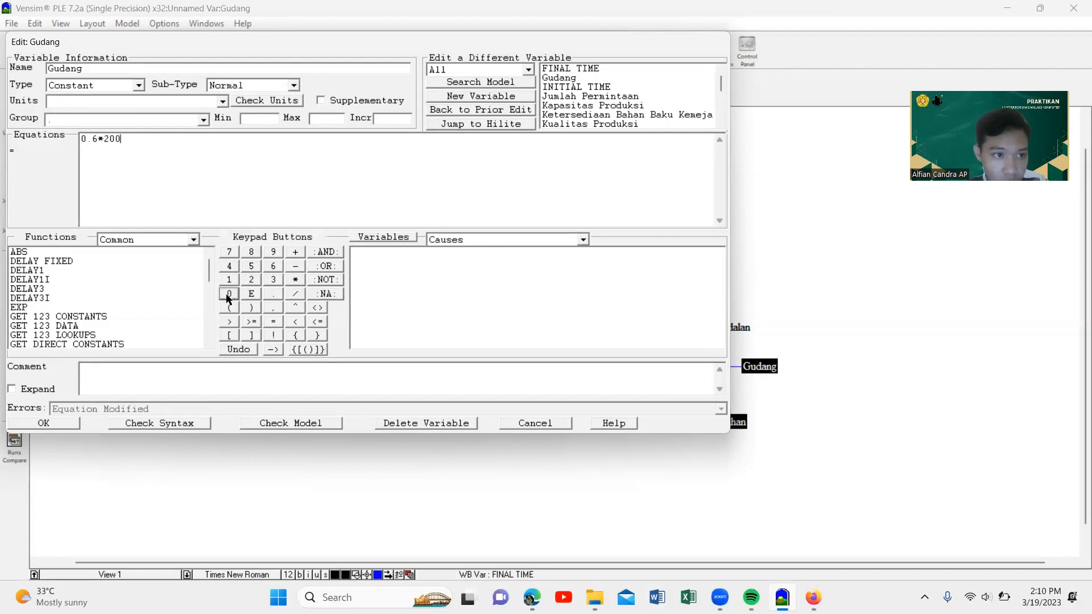
{"action": "left_click", "coordinate": [65, 424]}
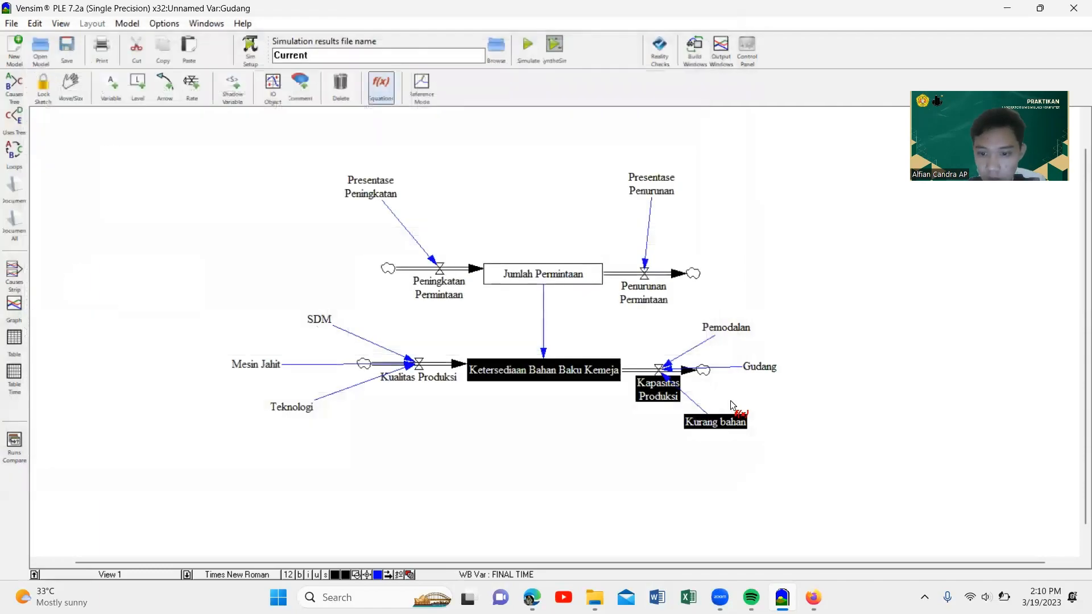
- Set the equation of the Kurang bahan variable to 0.8*200, dismissing the low-battery notice
{"action": "left_click", "coordinate": [728, 420]}
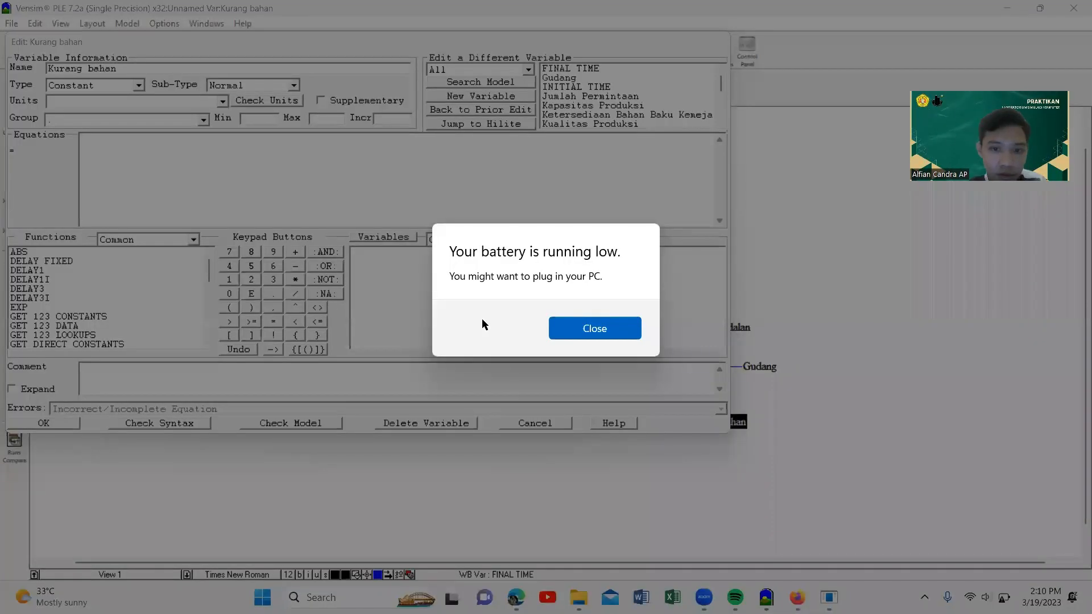
{"action": "left_click", "coordinate": [613, 329]}
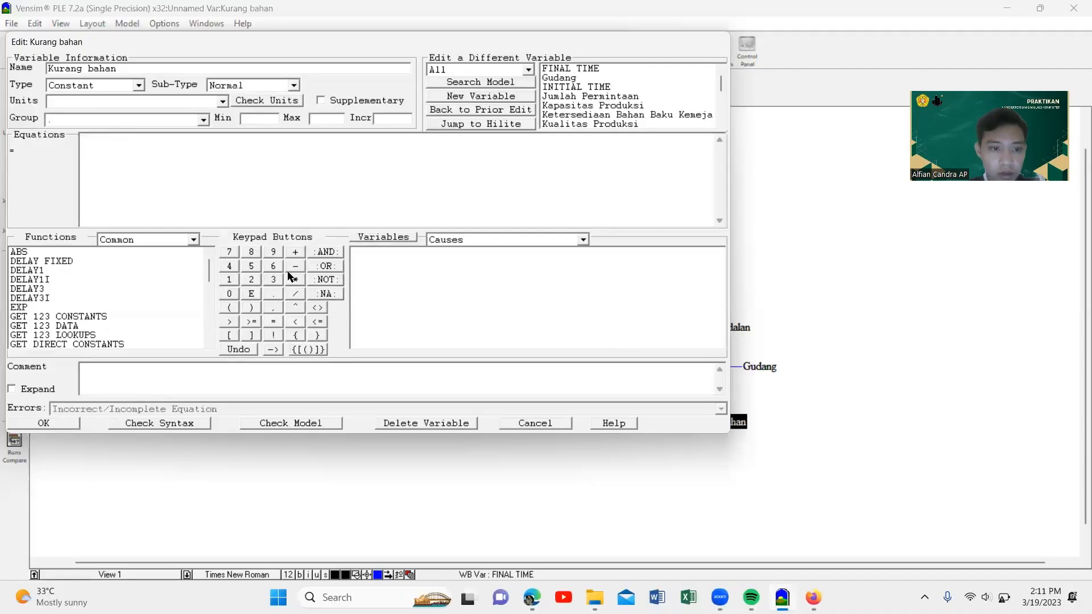
{"action": "left_click", "coordinate": [230, 294]}
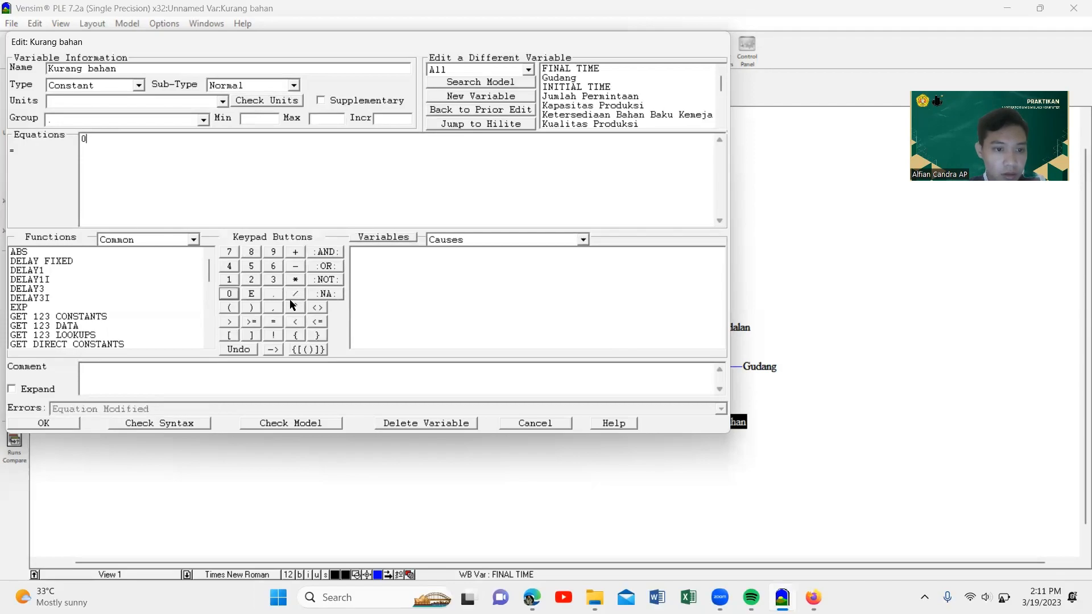
{"action": "left_click", "coordinate": [274, 295]}
{"action": "left_click", "coordinate": [252, 252]}
{"action": "left_click", "coordinate": [295, 279]}
{"action": "left_click", "coordinate": [252, 280]}
{"action": "left_click", "coordinate": [226, 294]}
{"action": "left_click", "coordinate": [227, 294]}
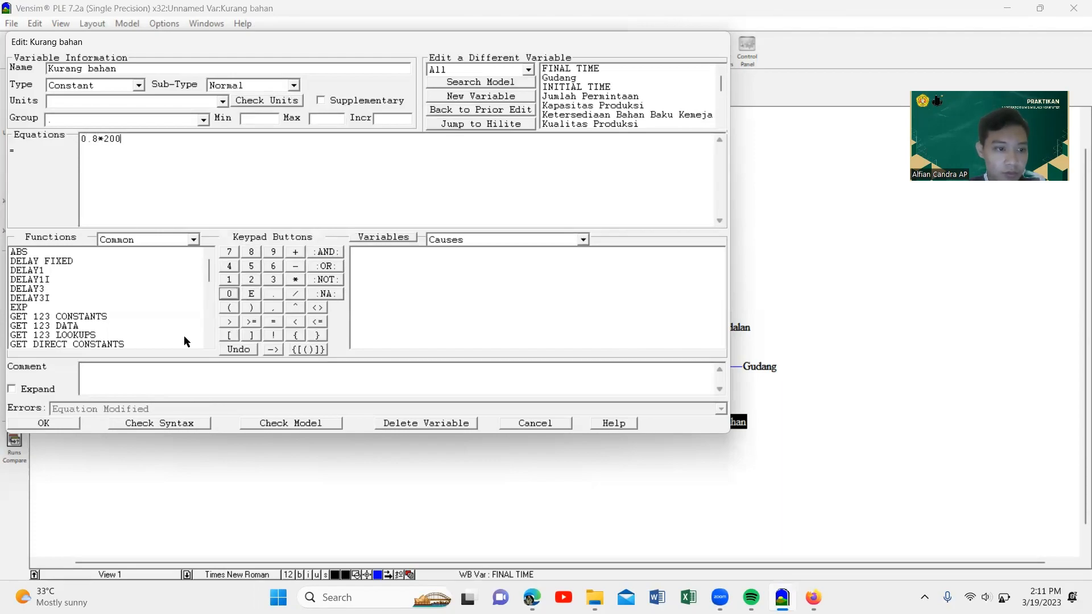
{"action": "left_click", "coordinate": [63, 424]}
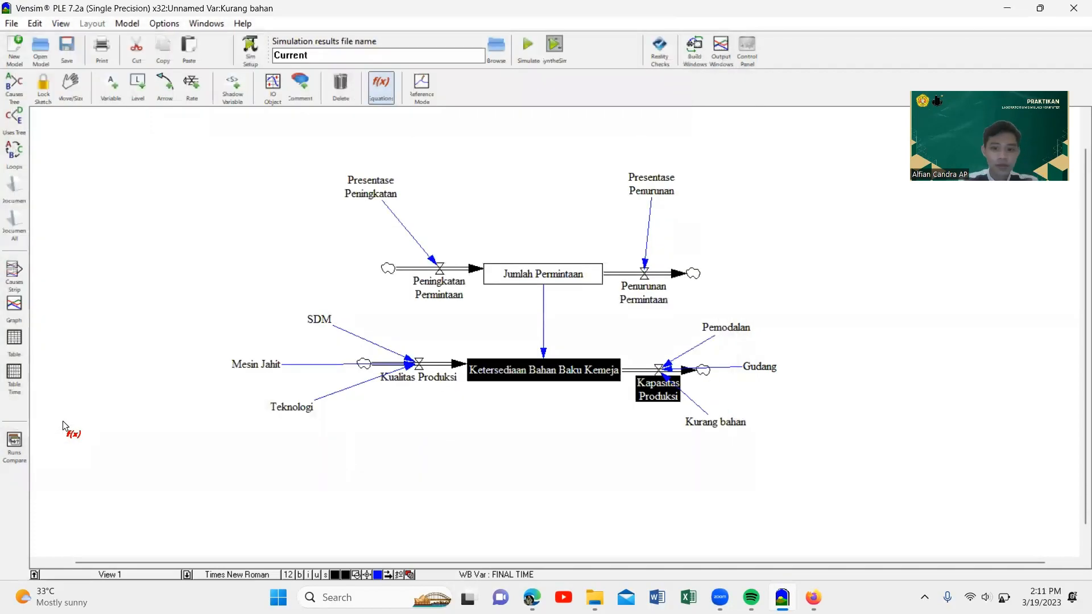
- Set the equation of the Kapasitas Produksi rate to Gudang+Kurang bahan+Pemodalan
{"action": "left_click", "coordinate": [667, 387]}
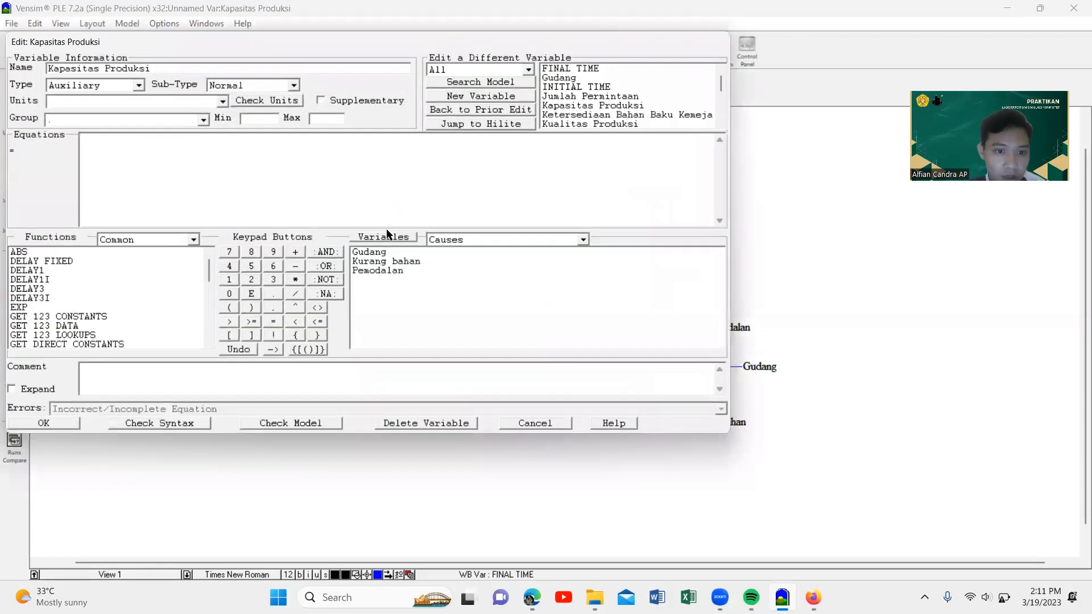
{"action": "left_click", "coordinate": [378, 253]}
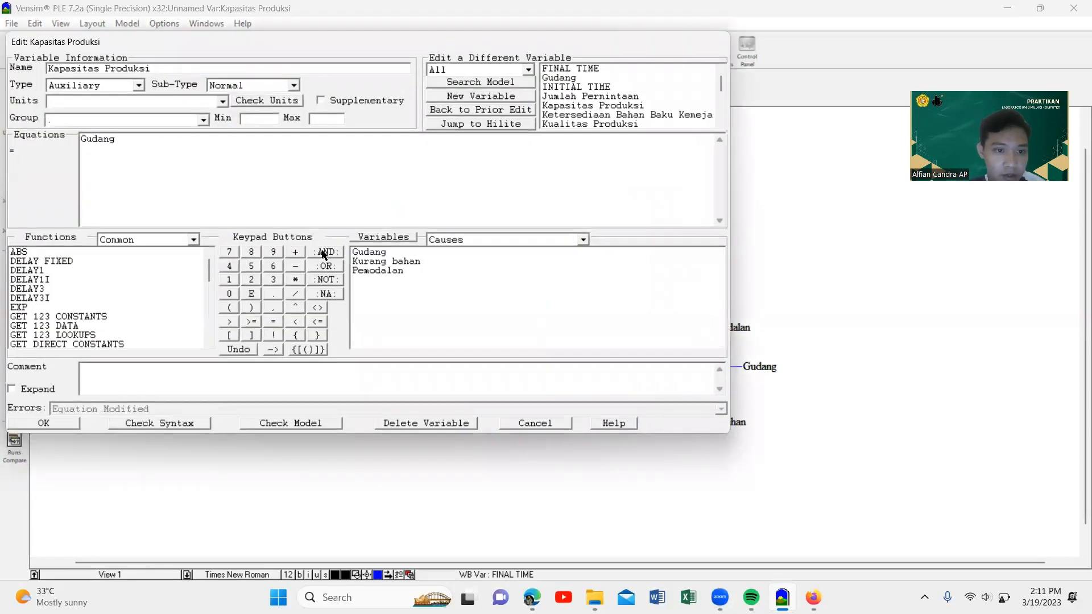
{"action": "left_click", "coordinate": [296, 253]}
{"action": "left_click", "coordinate": [376, 262]}
{"action": "left_click", "coordinate": [296, 252]}
{"action": "left_click", "coordinate": [366, 270]}
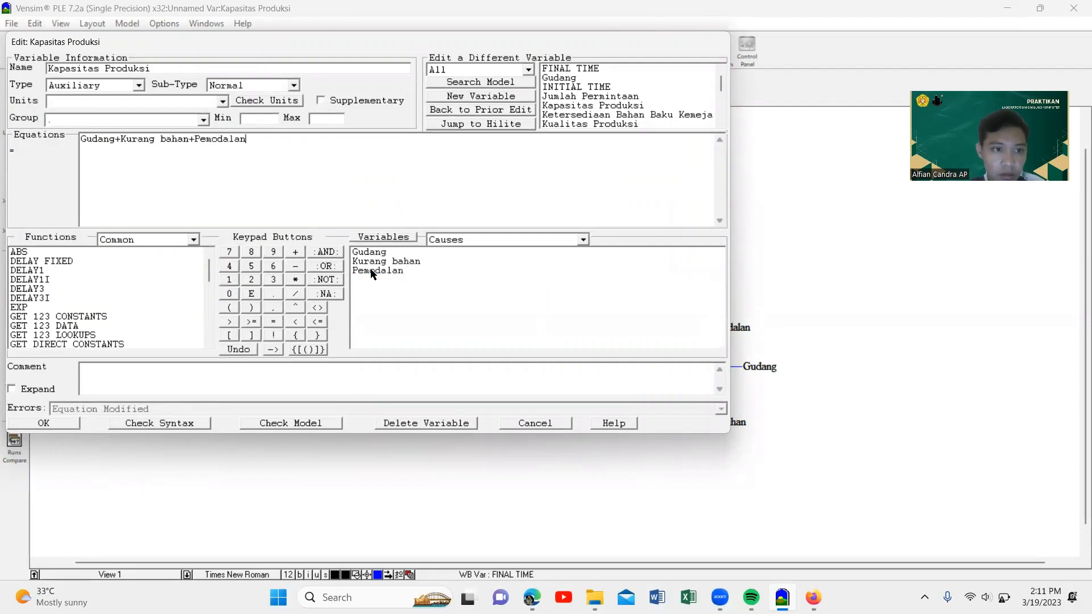
{"action": "left_click", "coordinate": [44, 424]}
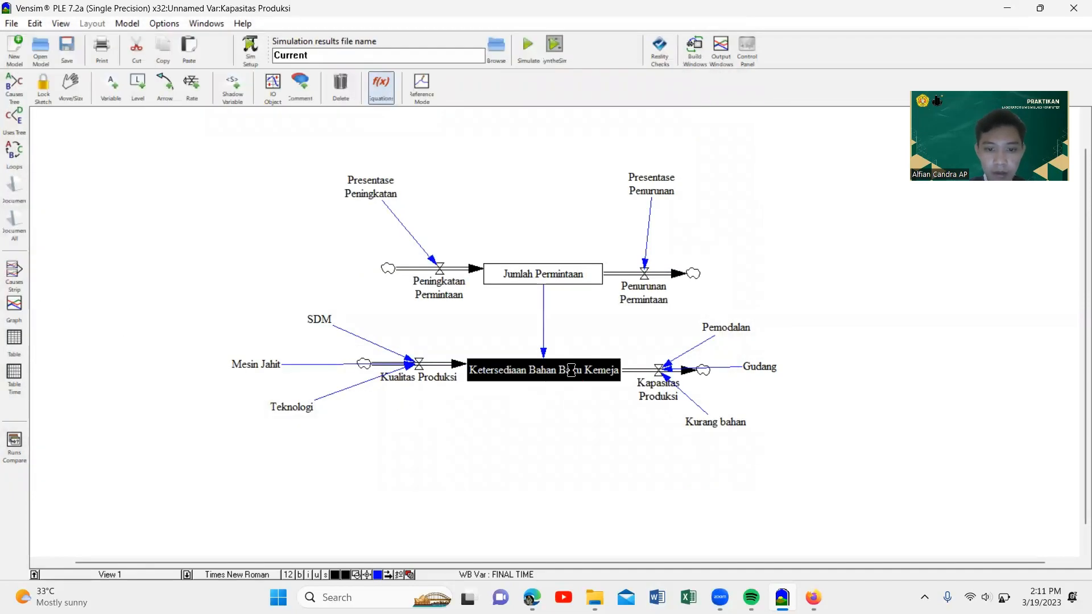
- Give the Ketersediaan Bahan Baku Kemeja level the initial value 3000 and the equation Kualitas Produksi-Kapasitas Produksi-Jumlah Permintaan
{"action": "left_click", "coordinate": [571, 370]}
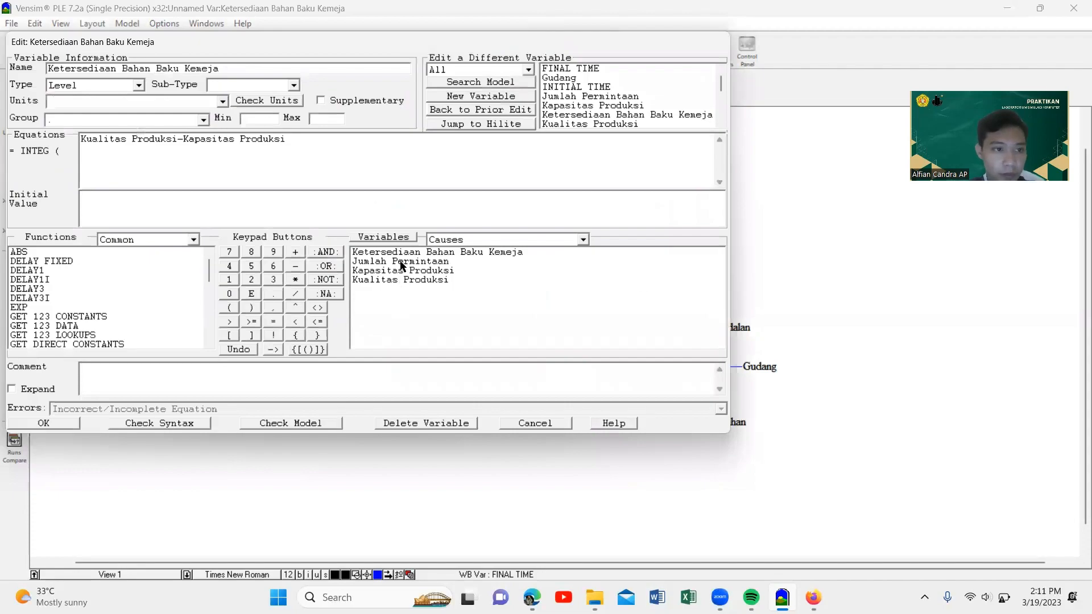
{"action": "left_click", "coordinate": [81, 207]}
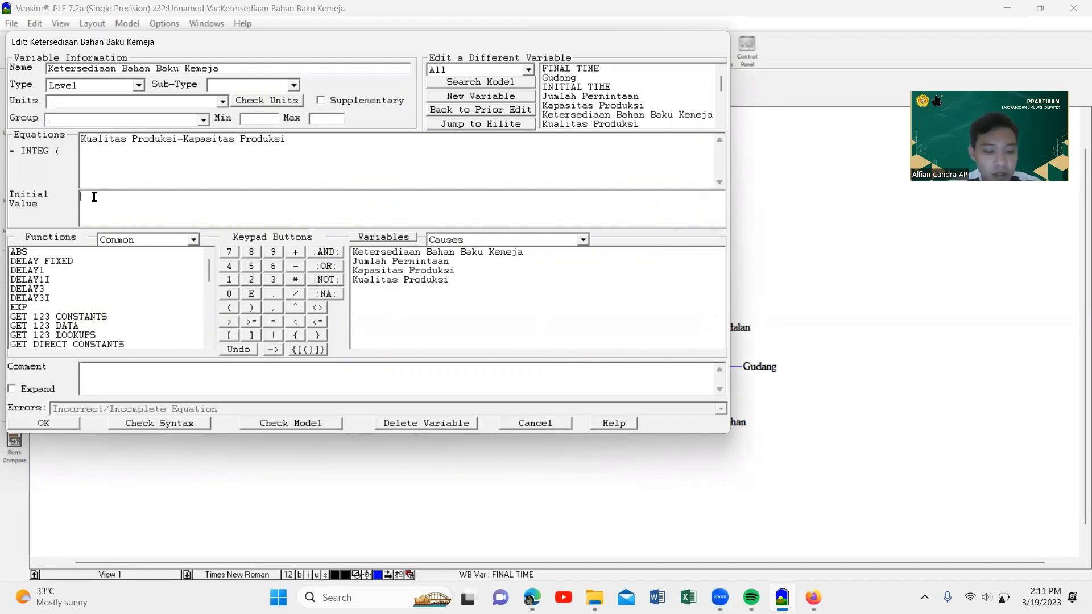
{"action": "type", "text": "3000"}
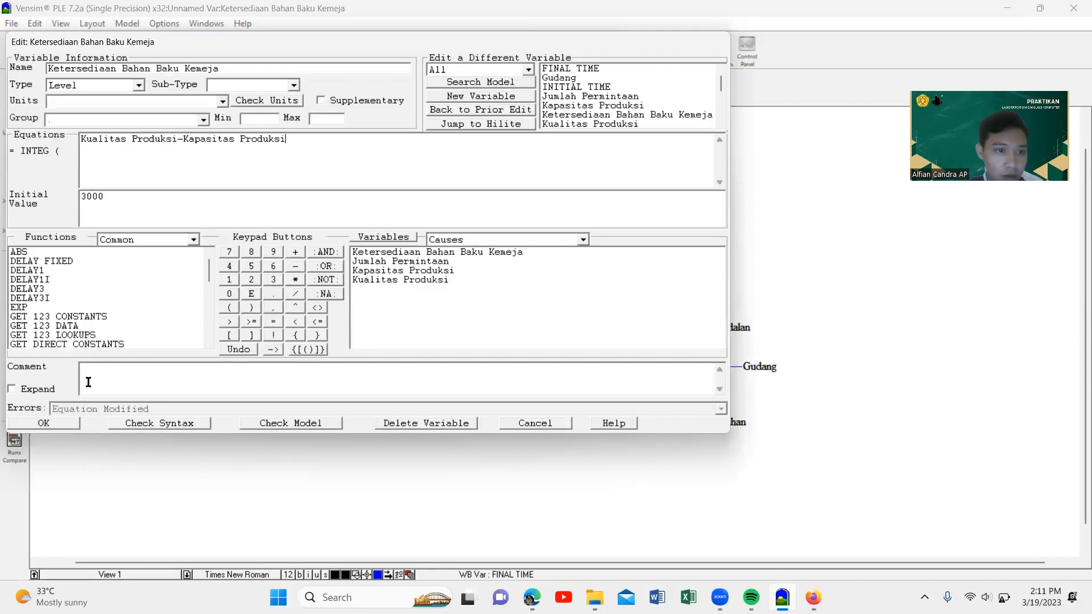
{"action": "left_click", "coordinate": [64, 425]}
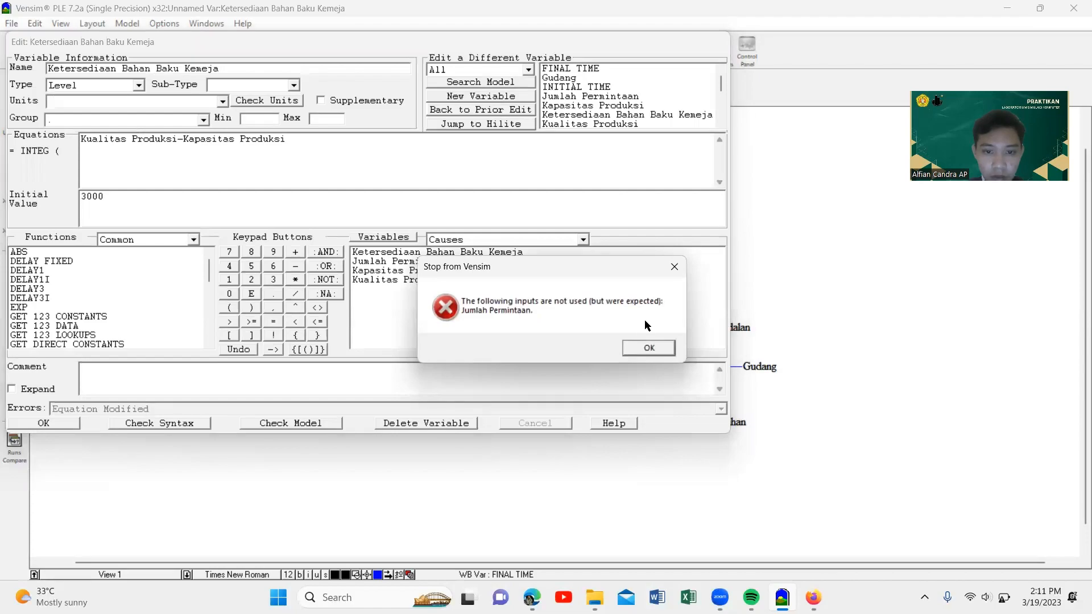
{"action": "left_click", "coordinate": [646, 347]}
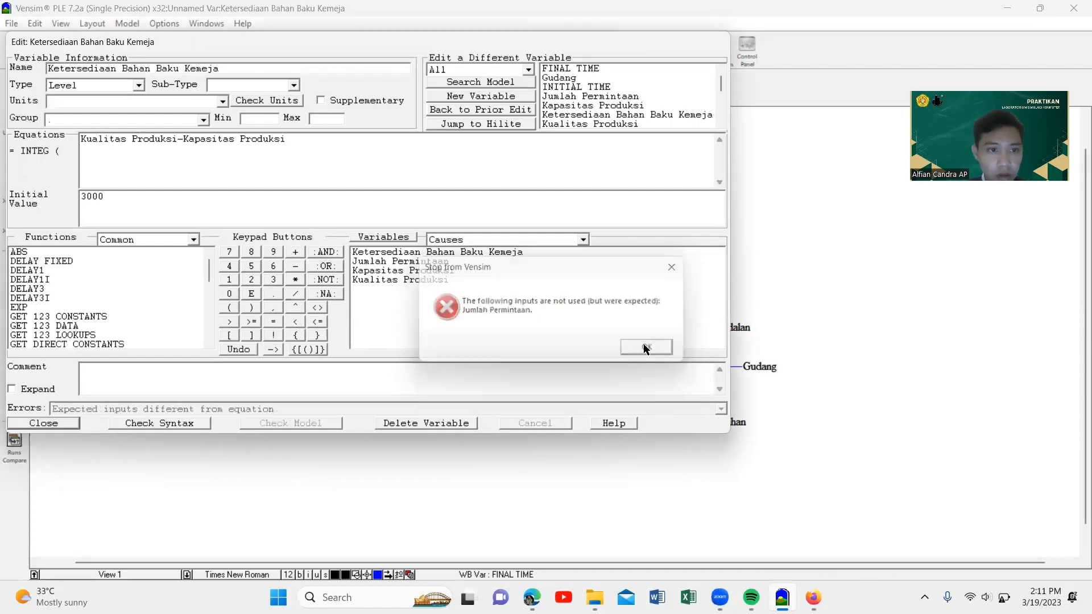
{"action": "left_click", "coordinate": [296, 265]}
{"action": "left_click", "coordinate": [401, 262]}
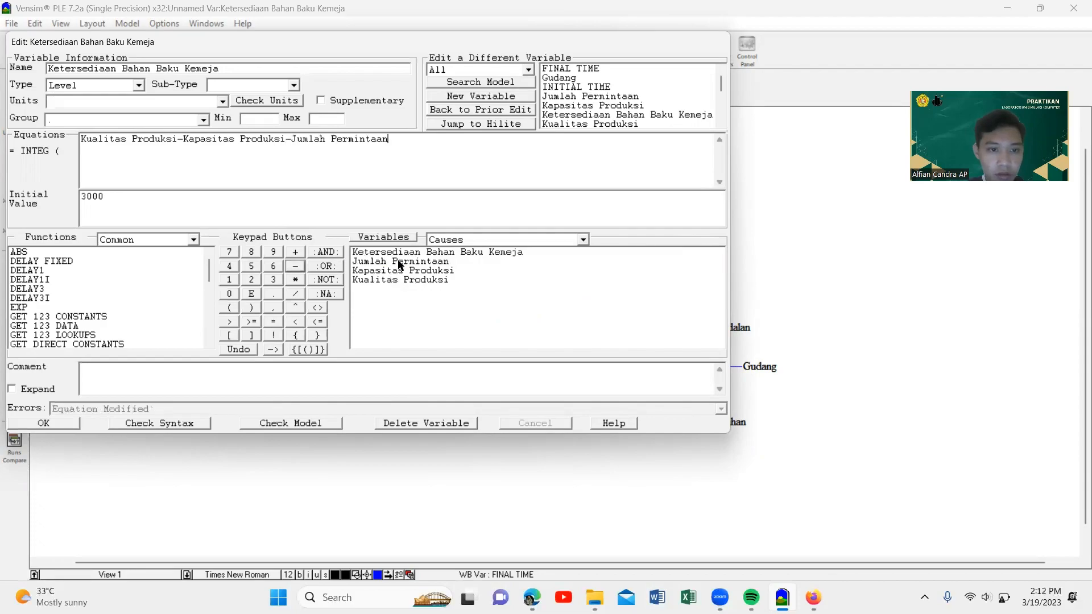
{"action": "left_click", "coordinate": [55, 426]}
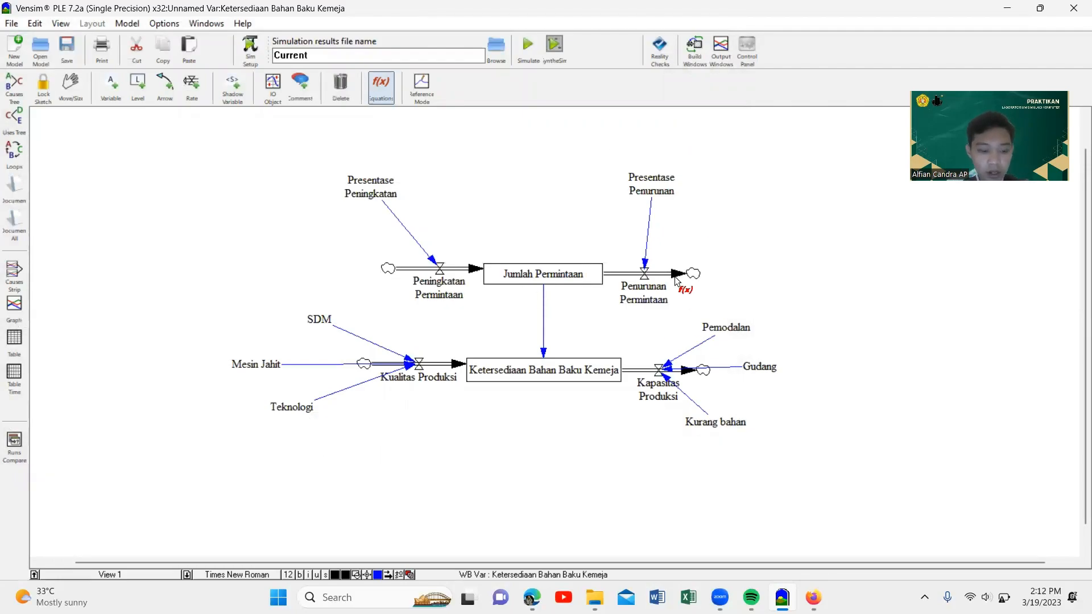
- Run the simulation of the completed model under the results name Current
{"action": "key", "text": "ctrl+a"}
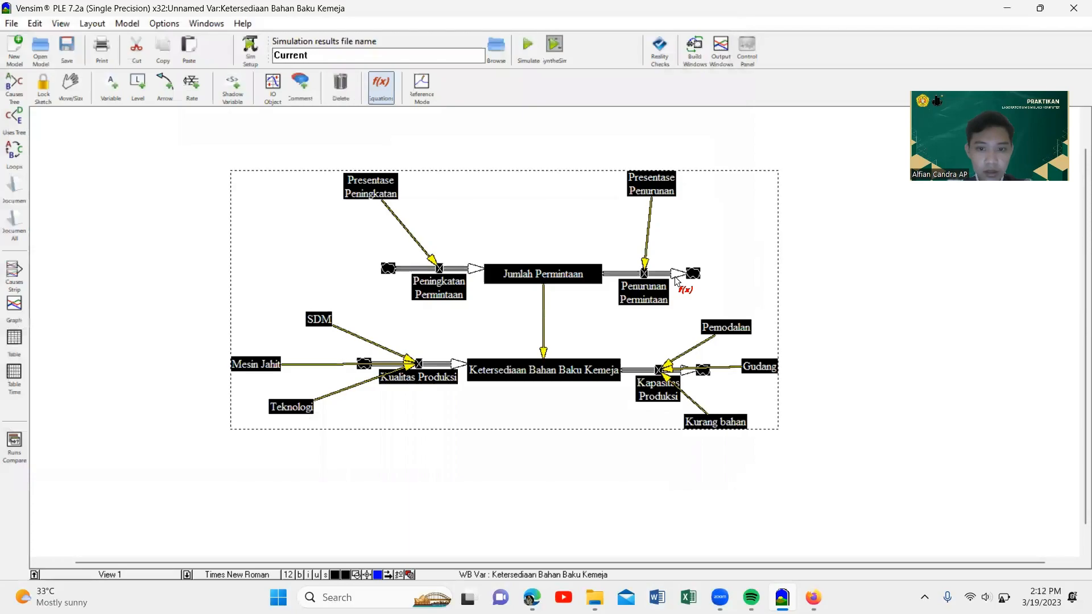
{"action": "left_click", "coordinate": [527, 46]}
{"action": "left_click", "coordinate": [608, 352]}
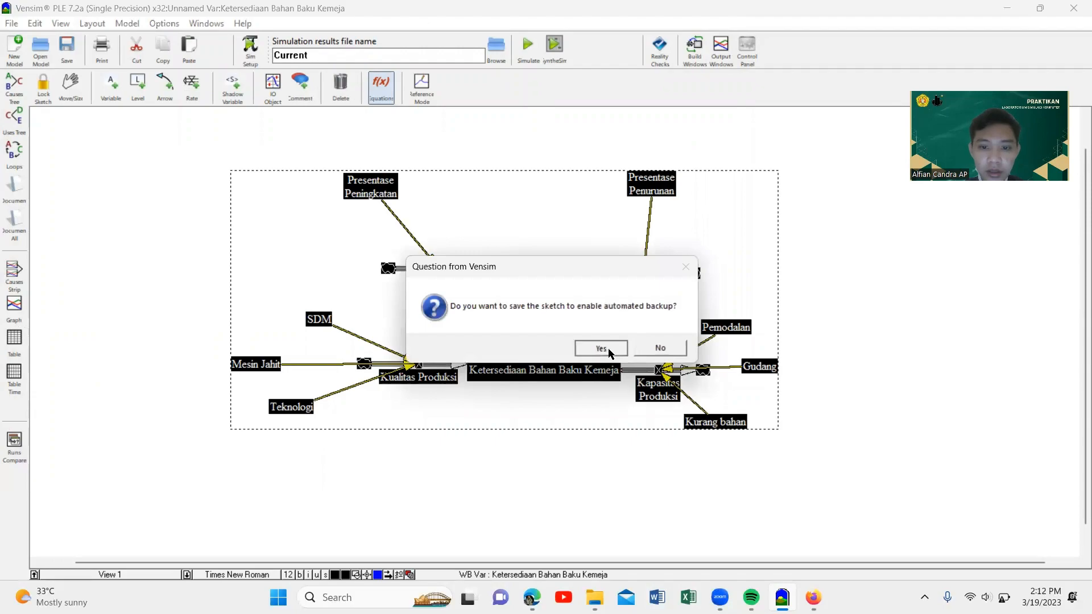
{"action": "left_click", "coordinate": [550, 348]}
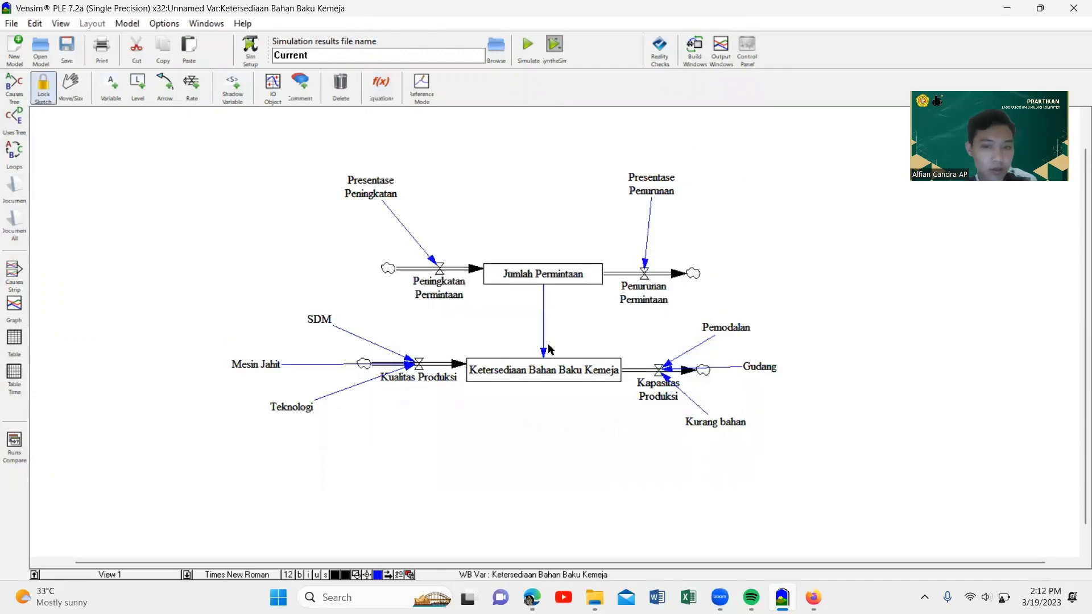
- View the simulation results of all model variables as a graph and as a table, closing each one after viewing
{"action": "left_click", "coordinate": [15, 307]}
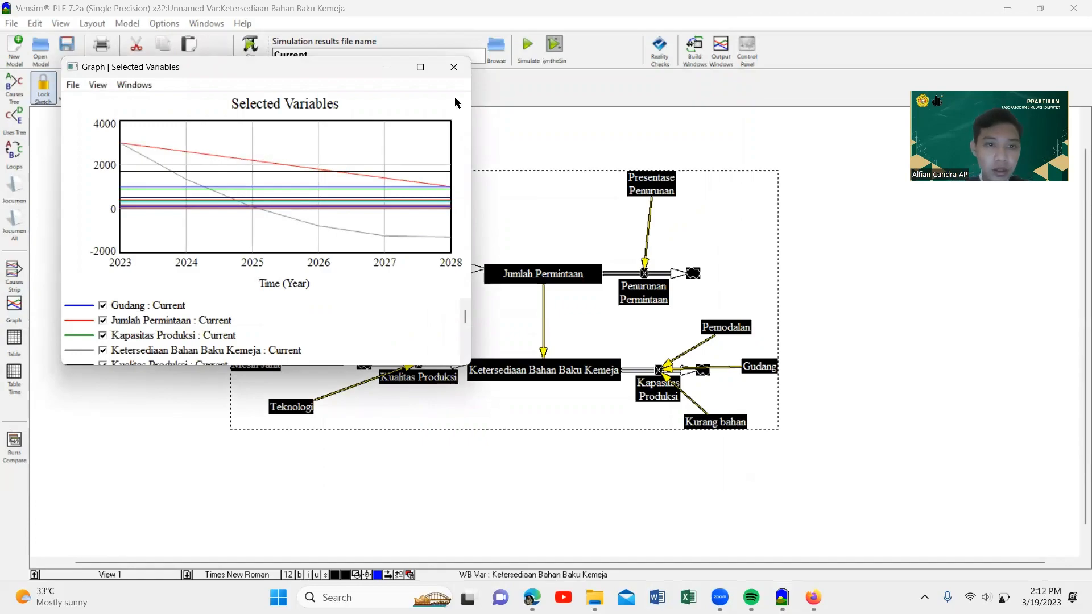
{"action": "left_click", "coordinate": [454, 68]}
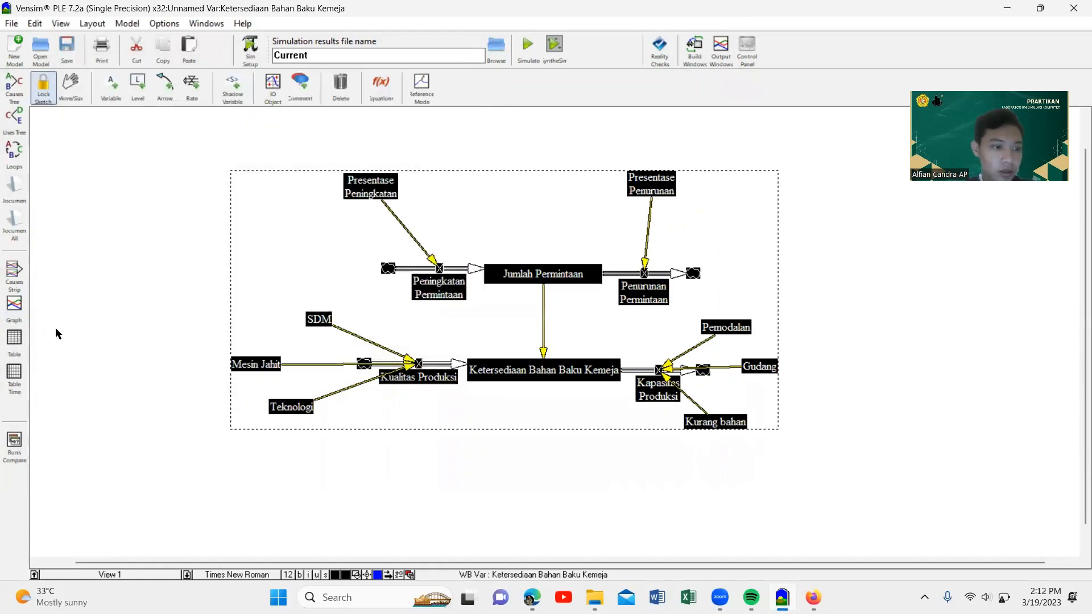
{"action": "left_click", "coordinate": [18, 338]}
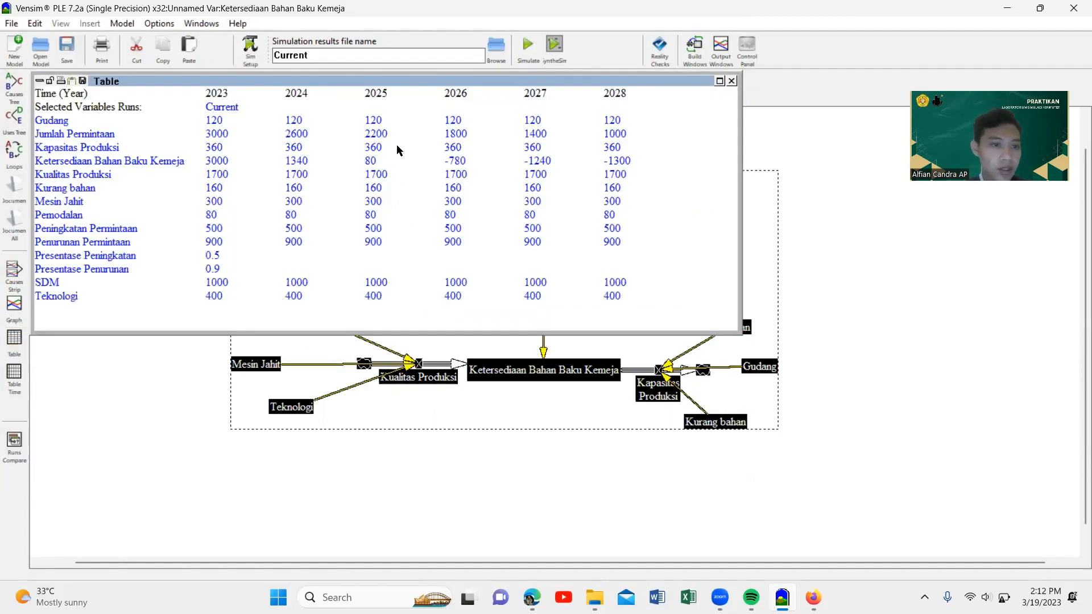
{"action": "left_click", "coordinate": [731, 81]}
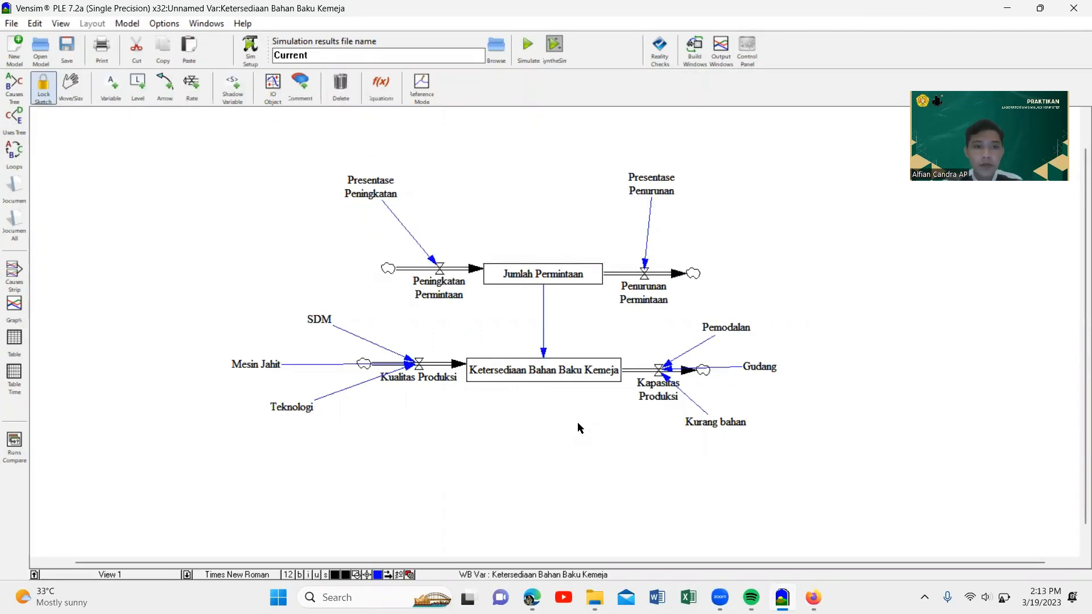
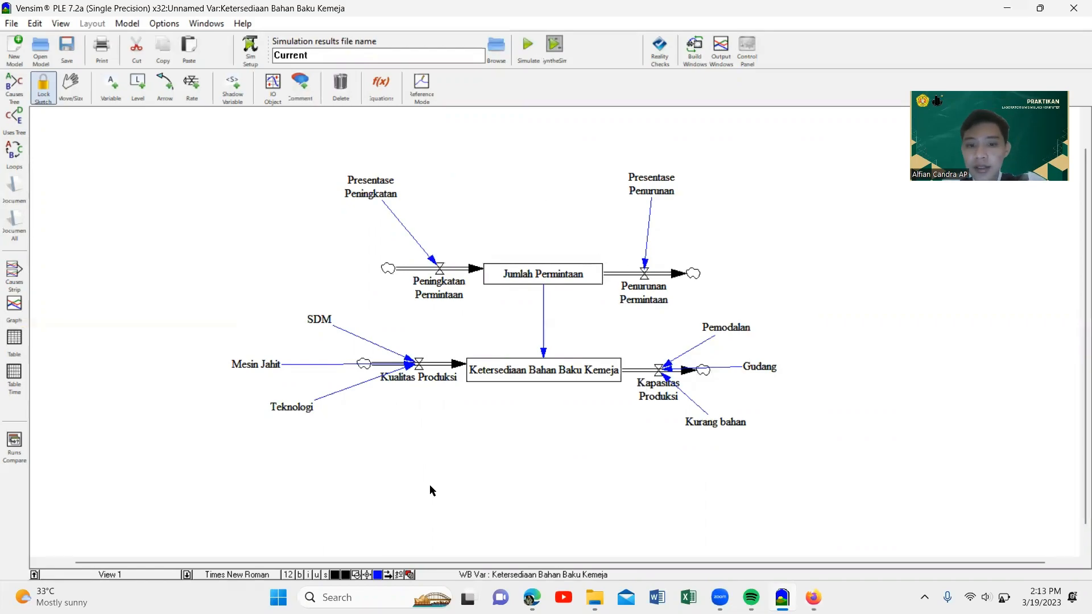
- Review the equation of the Presentase Peningkatan variable and close its editor
{"action": "left_click", "coordinate": [373, 196]}
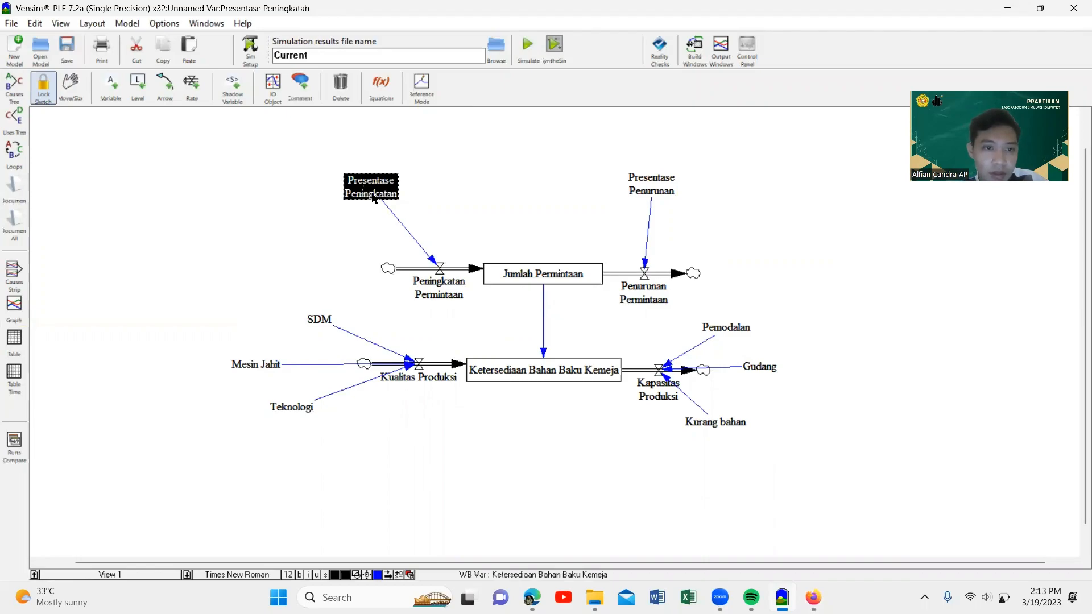
{"action": "left_click", "coordinate": [469, 198]}
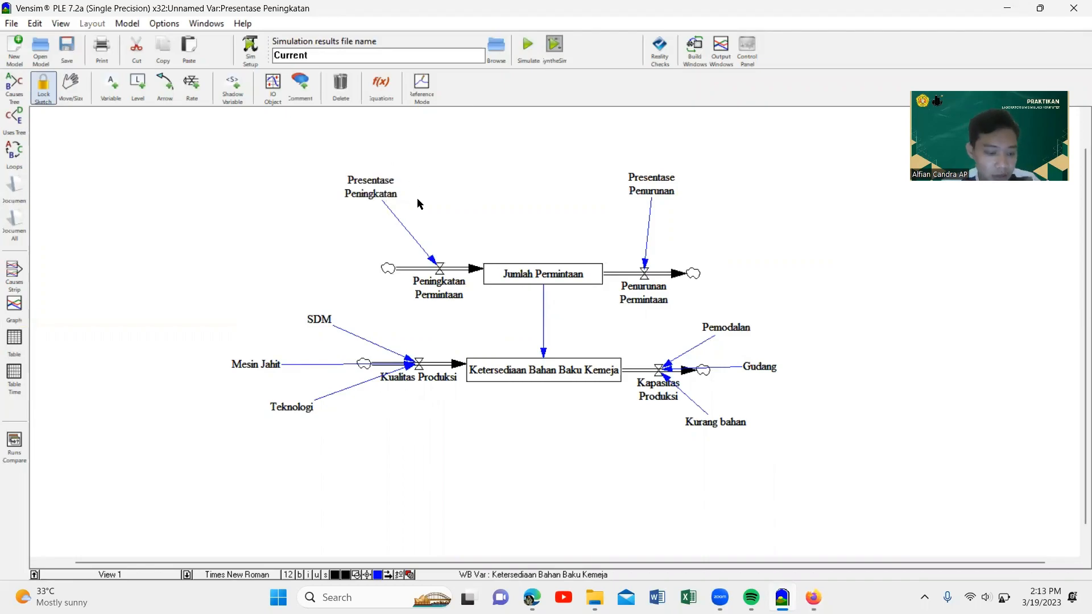
{"action": "key", "text": "ctrl+a"}
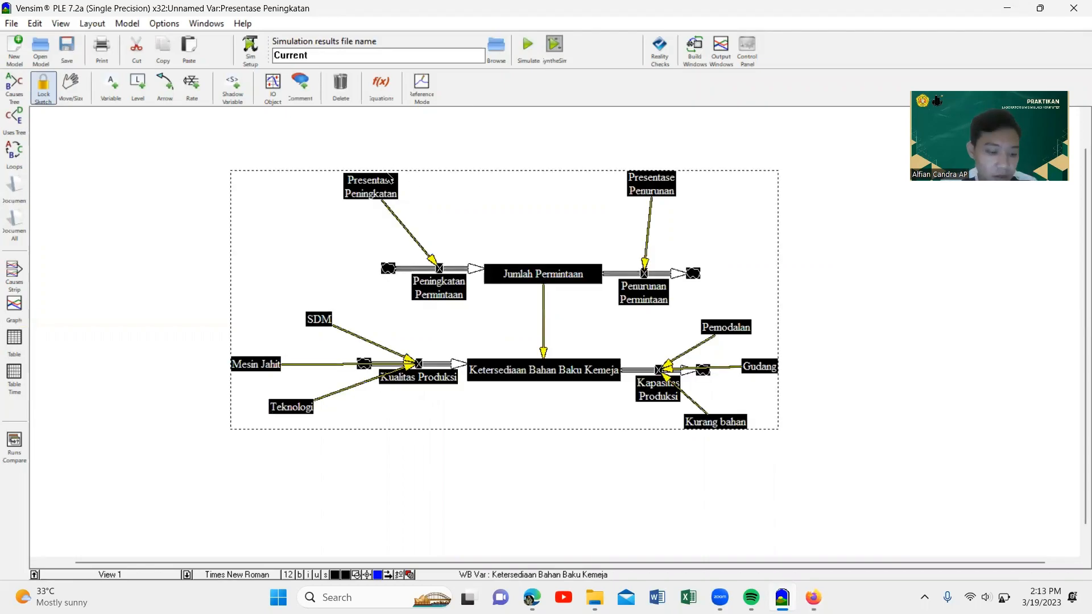
{"action": "left_click", "coordinate": [497, 144]}
{"action": "left_click", "coordinate": [377, 91]}
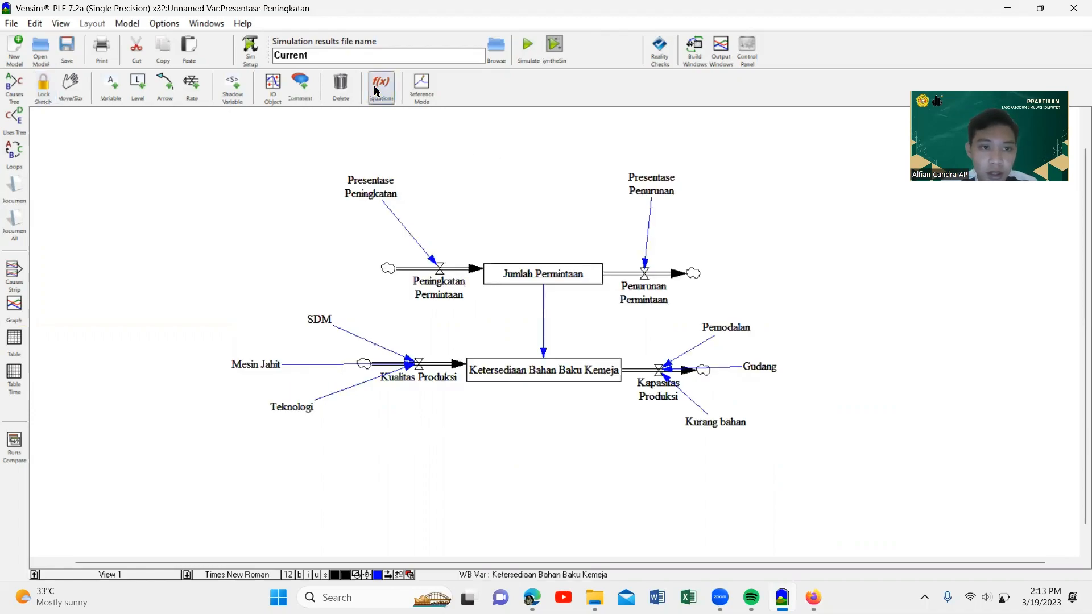
{"action": "left_click", "coordinate": [373, 188]}
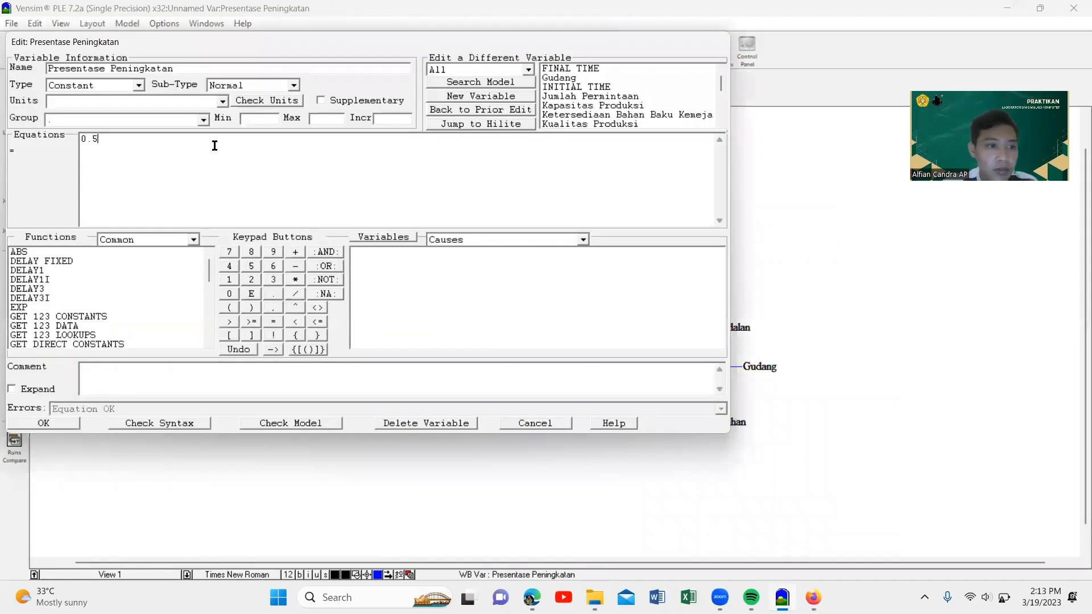
{"action": "left_click", "coordinate": [49, 425]}
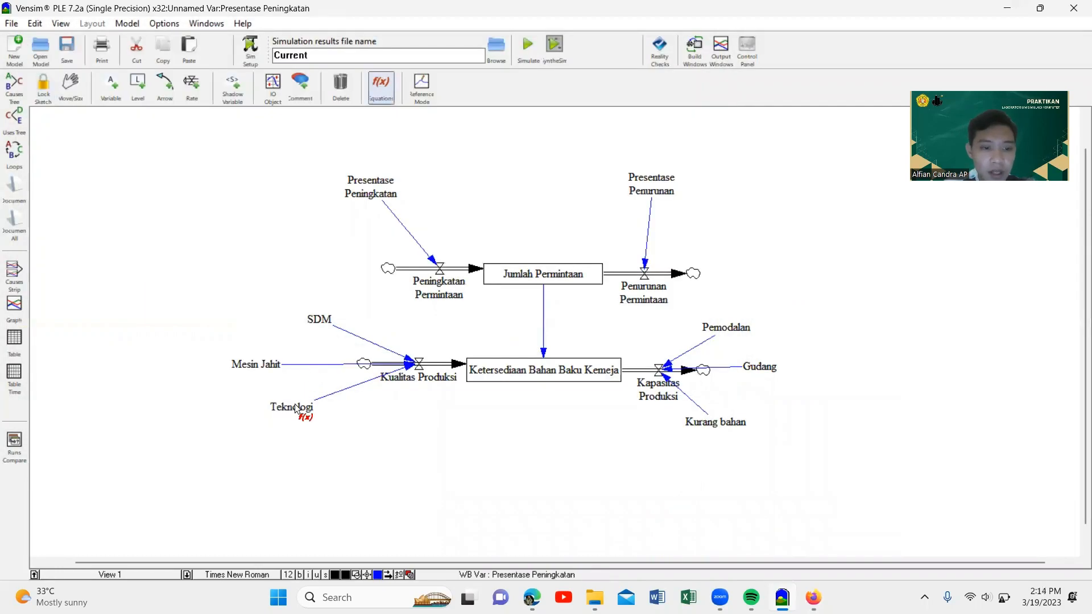
- Set the Teknologi equation to 2000 and remove the leading multiplier from the Mesin Jahit equation
{"action": "left_click", "coordinate": [296, 408]}
{"action": "left_click_drag", "start_coordinate": [104, 138], "coordinate": [78, 139]}
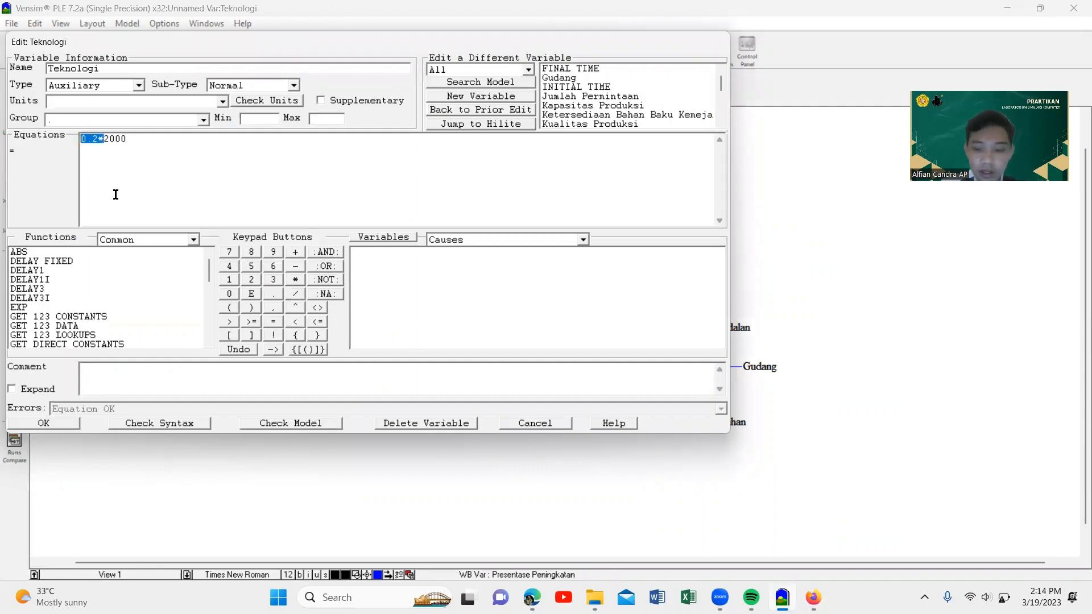
{"action": "key", "text": "BackSpace"}
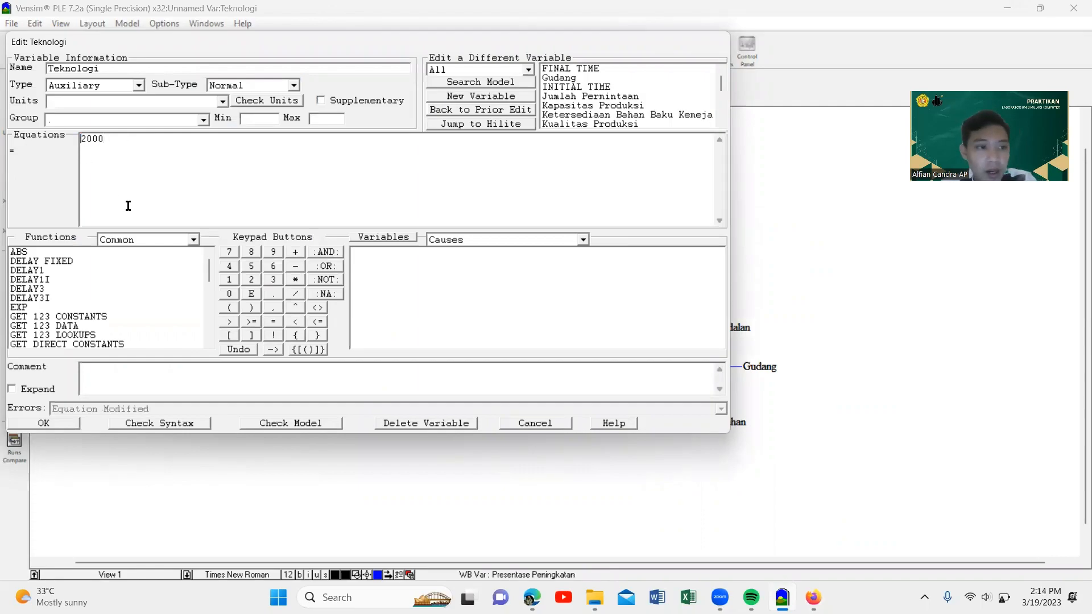
{"action": "left_click", "coordinate": [58, 425]}
{"action": "left_click", "coordinate": [262, 368]}
{"action": "left_click_drag", "start_coordinate": [104, 140], "coordinate": [81, 138]}
{"action": "left_click", "coordinate": [72, 424]}
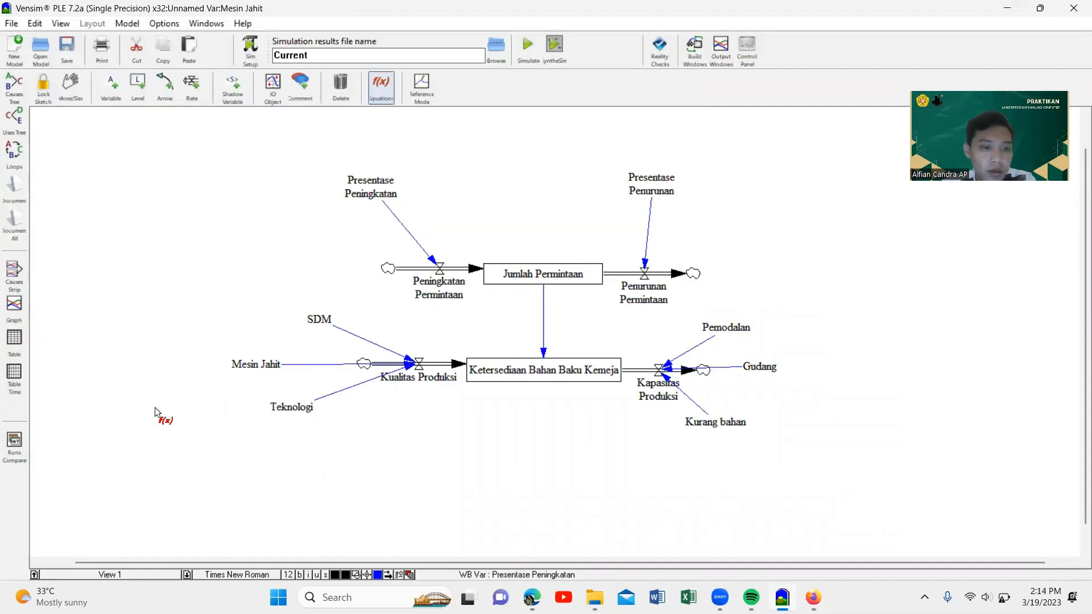
- Remove the leading multiplier from the SDM equation so that it reads 2000
{"action": "left_click", "coordinate": [319, 323]}
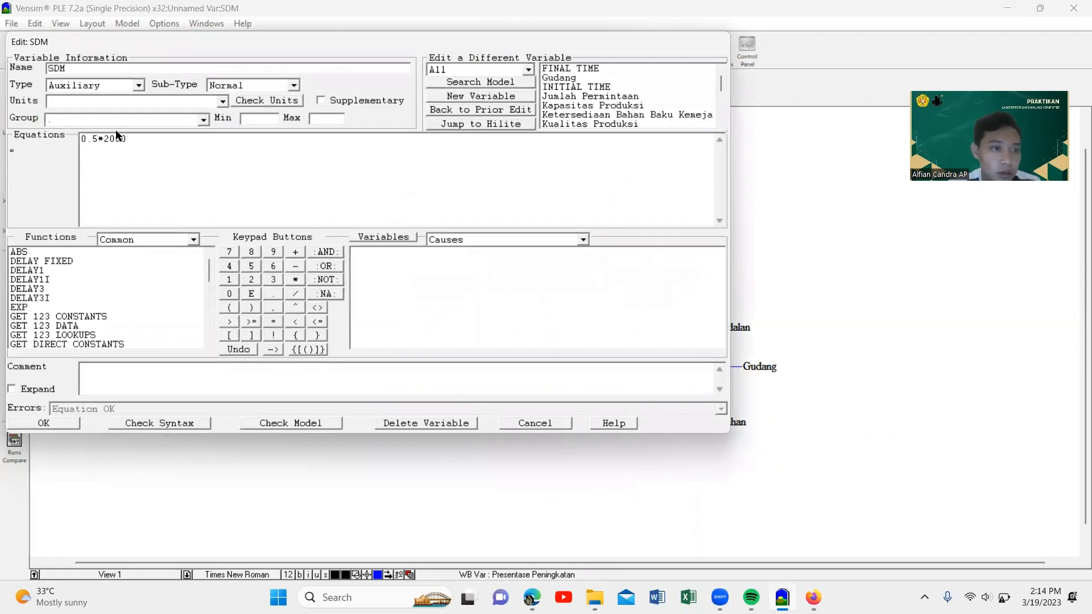
{"action": "left_click_drag", "start_coordinate": [104, 139], "coordinate": [72, 142]}
{"action": "key", "text": "BackSpace"}
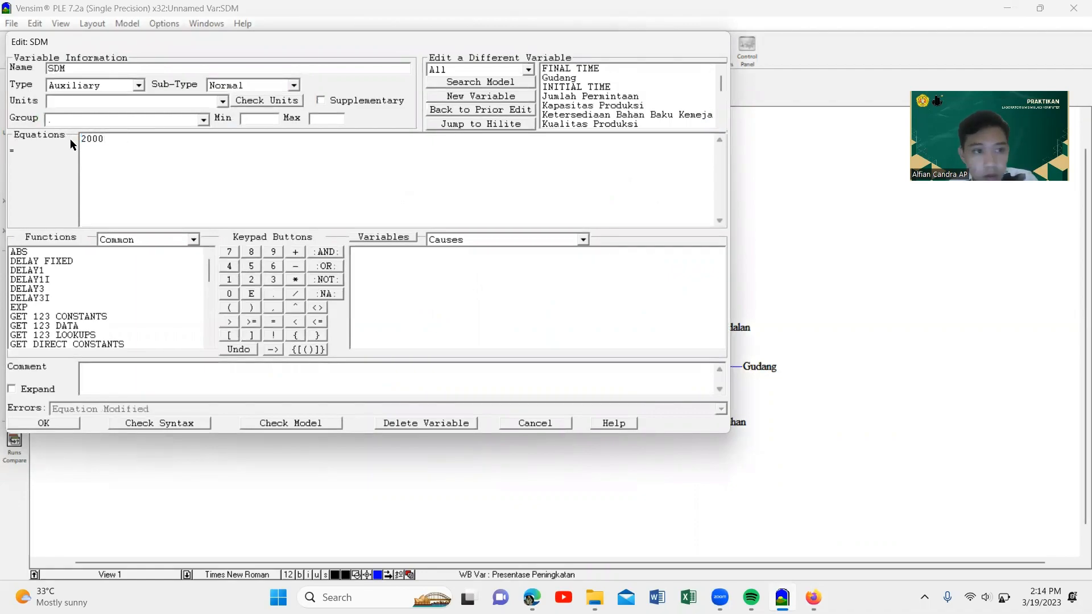
{"action": "left_click", "coordinate": [59, 422]}
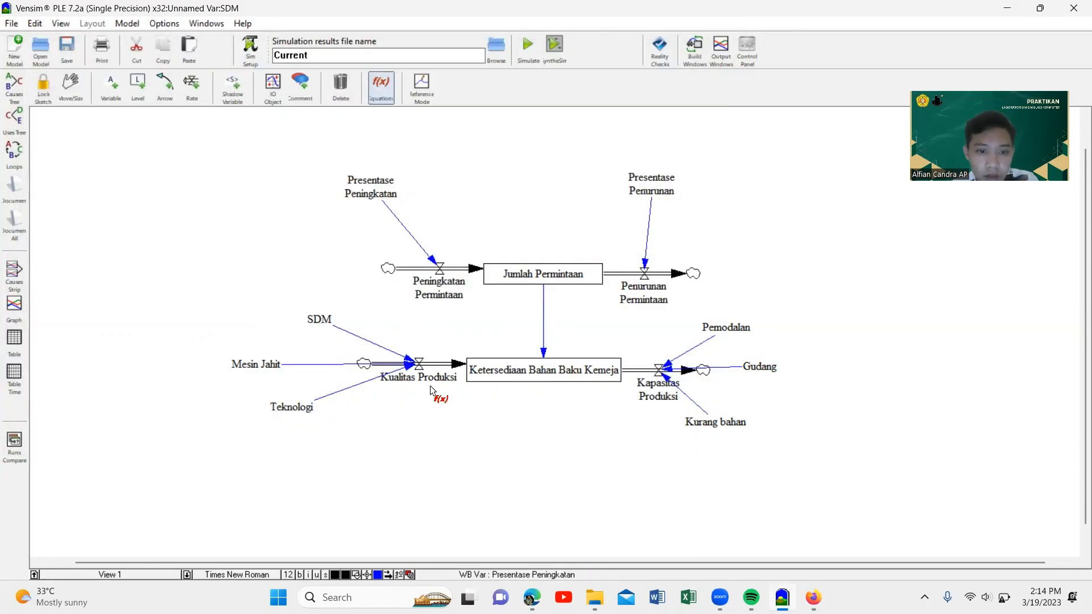
- Remove the leading multiplier from the Pemodalan equation
{"action": "left_click", "coordinate": [728, 327]}
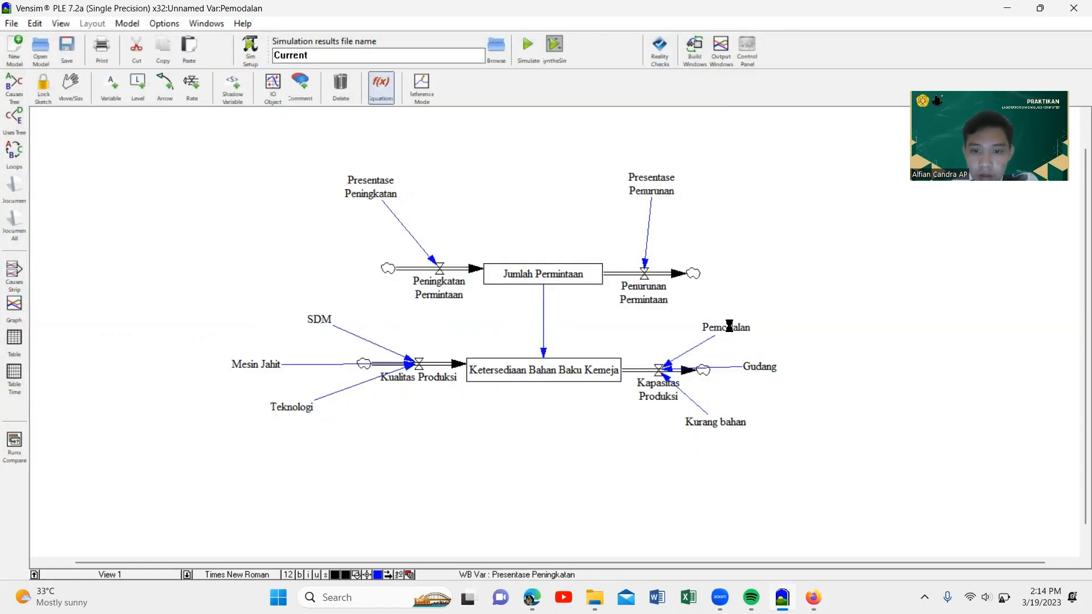
{"action": "left_click_drag", "start_coordinate": [103, 141], "coordinate": [67, 140]}
{"action": "key", "text": "BackSpace"}
{"action": "left_click", "coordinate": [43, 423]}
- Set the equations of the Gudang and Kurang bahan variables to 200 by removing their leading multipliers
{"action": "left_click", "coordinate": [760, 367]}
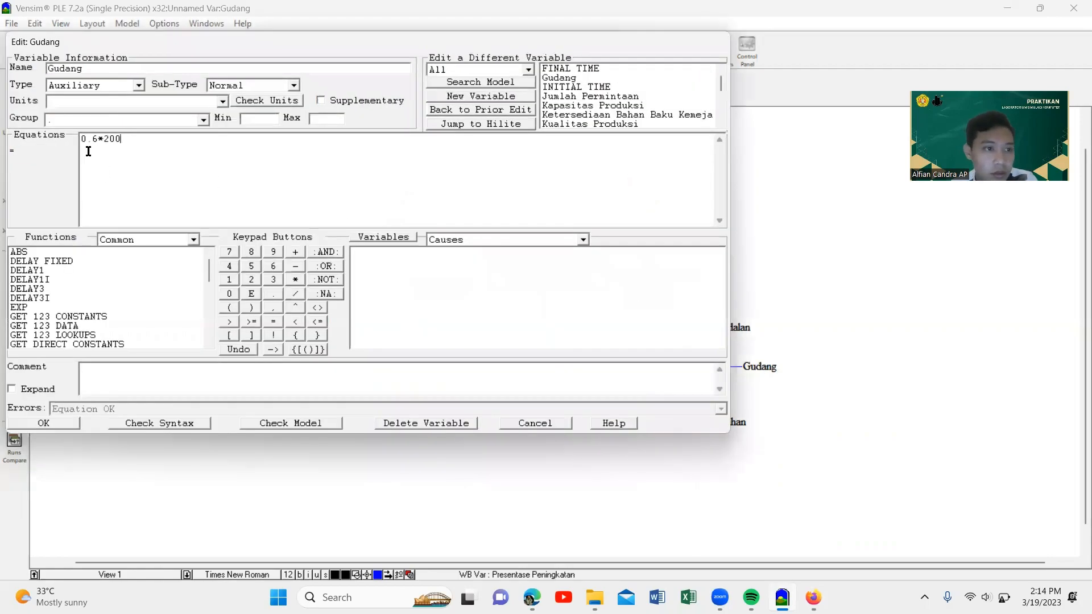
{"action": "left_click_drag", "start_coordinate": [103, 141], "coordinate": [77, 141]}
{"action": "key", "text": "BackSpace"}
{"action": "left_click", "coordinate": [43, 424]}
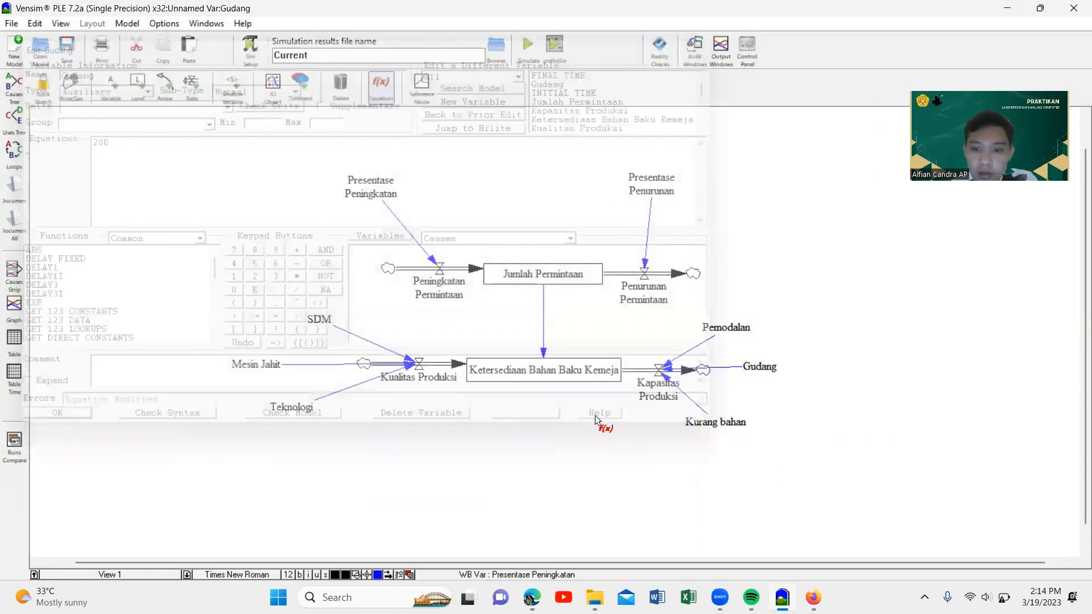
{"action": "left_click", "coordinate": [701, 426]}
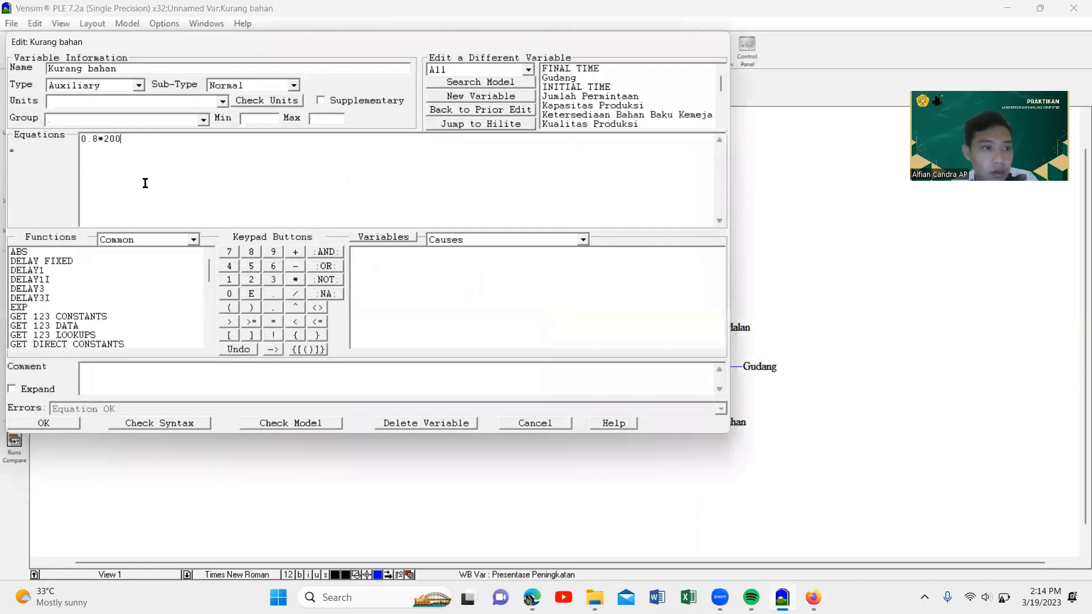
{"action": "left_click_drag", "start_coordinate": [103, 140], "coordinate": [77, 141]}
{"action": "key", "text": "BackSpace"}
{"action": "left_click", "coordinate": [46, 423]}
- Reduce the Peningkatan Permintaan equation to Presentase Peningkatan only, removing the multiplication by 1000
{"action": "left_click", "coordinate": [769, 369]}
{"action": "left_click_drag", "start_coordinate": [235, 139], "coordinate": [210, 139]}
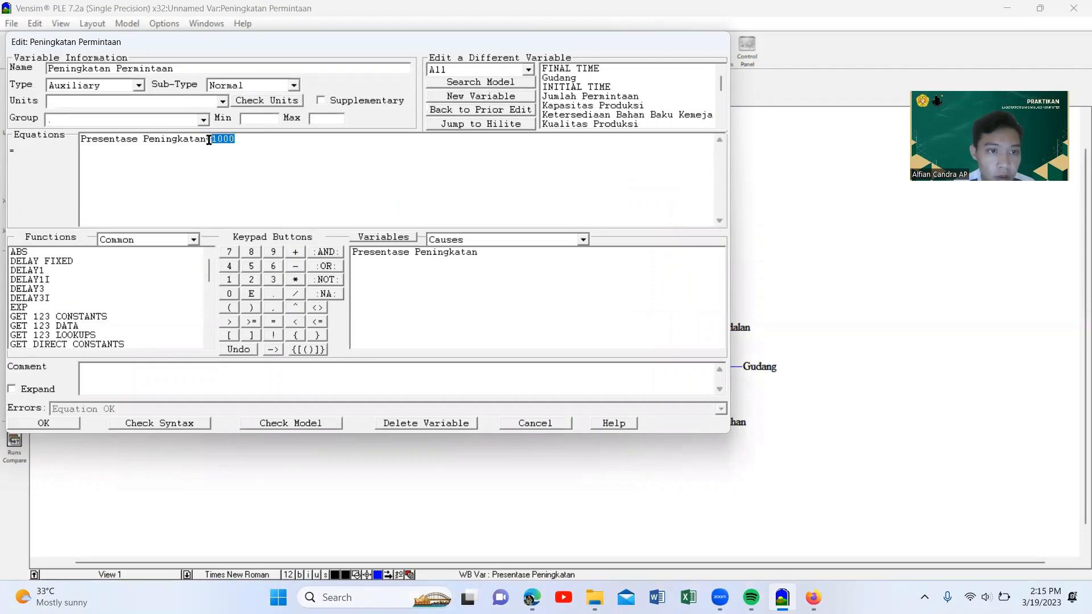
{"action": "key", "text": "BackSpace"}
{"action": "left_click", "coordinate": [44, 424]}
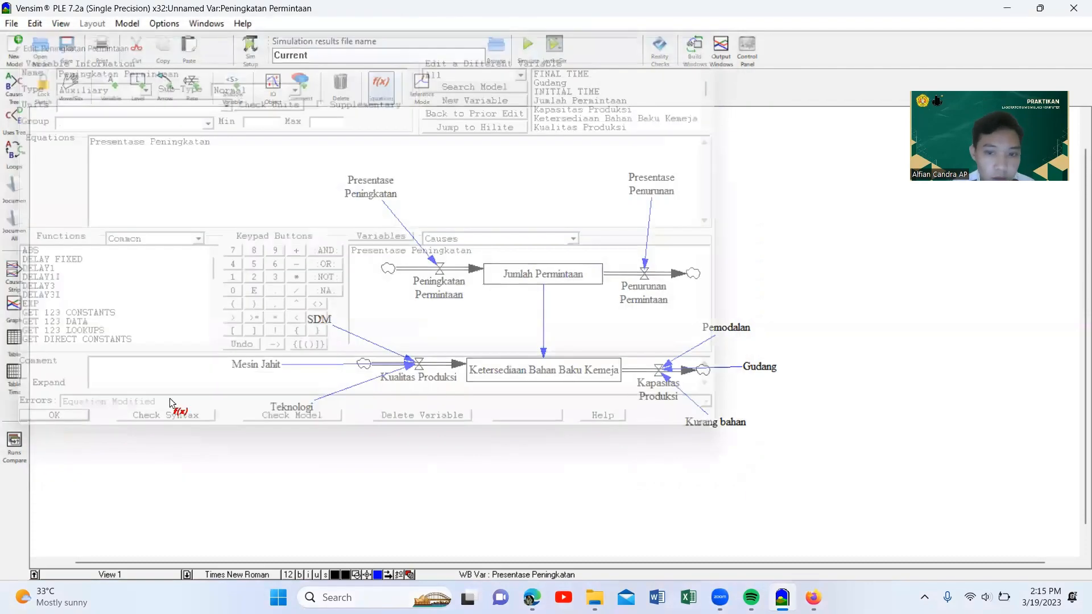
- Reduce the Penurunan Permintaan equation to Presentase Penurunan only, removing the multiplication by 1000
{"action": "left_click", "coordinate": [643, 293]}
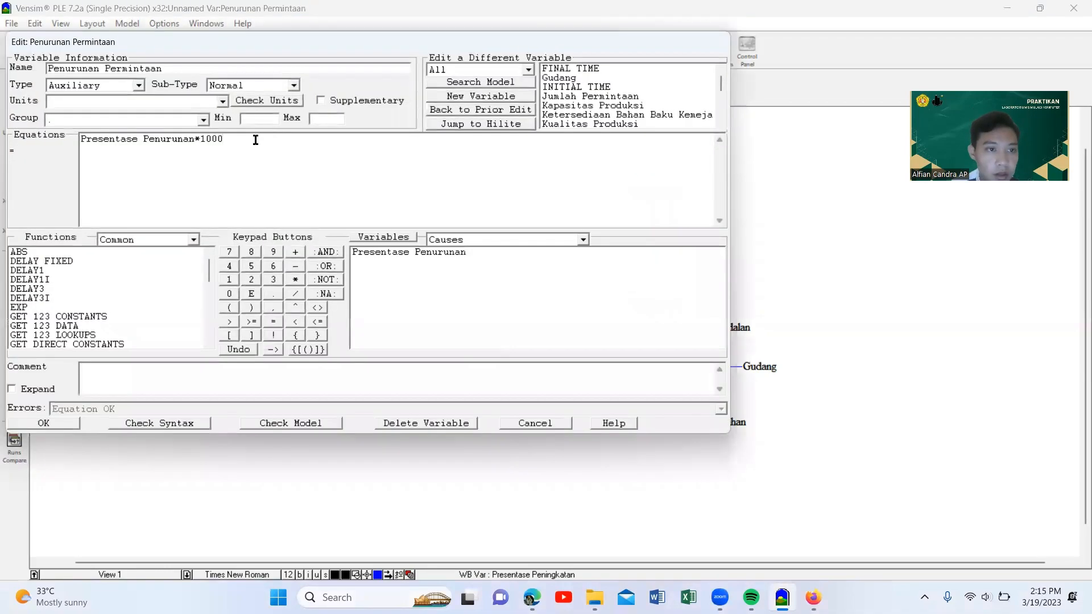
{"action": "left_click_drag", "start_coordinate": [235, 140], "coordinate": [195, 142]}
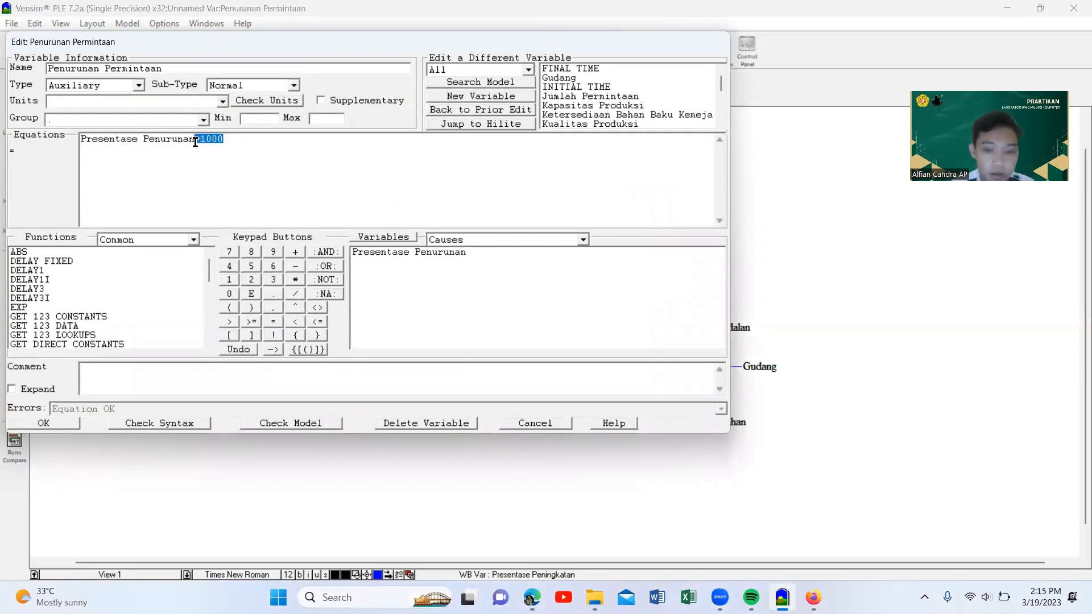
{"action": "key", "text": "BackSpace"}
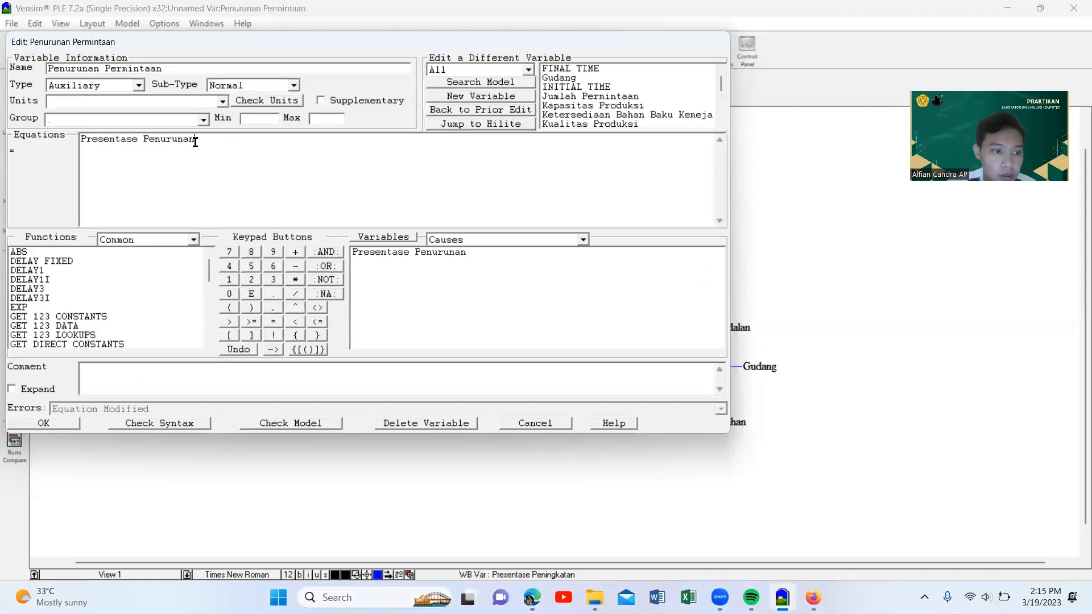
{"action": "left_click", "coordinate": [60, 424]}
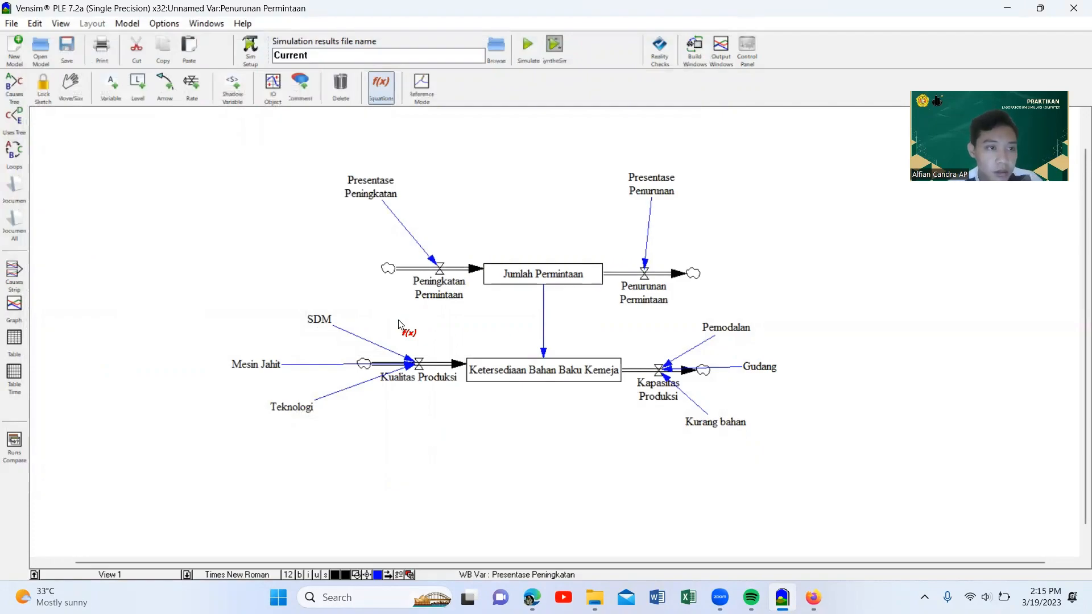
- Create a new view and place an Output Workbench Tool object in it showing the Graph of the Jumlah Permintaan level
{"action": "left_click", "coordinate": [113, 575]}
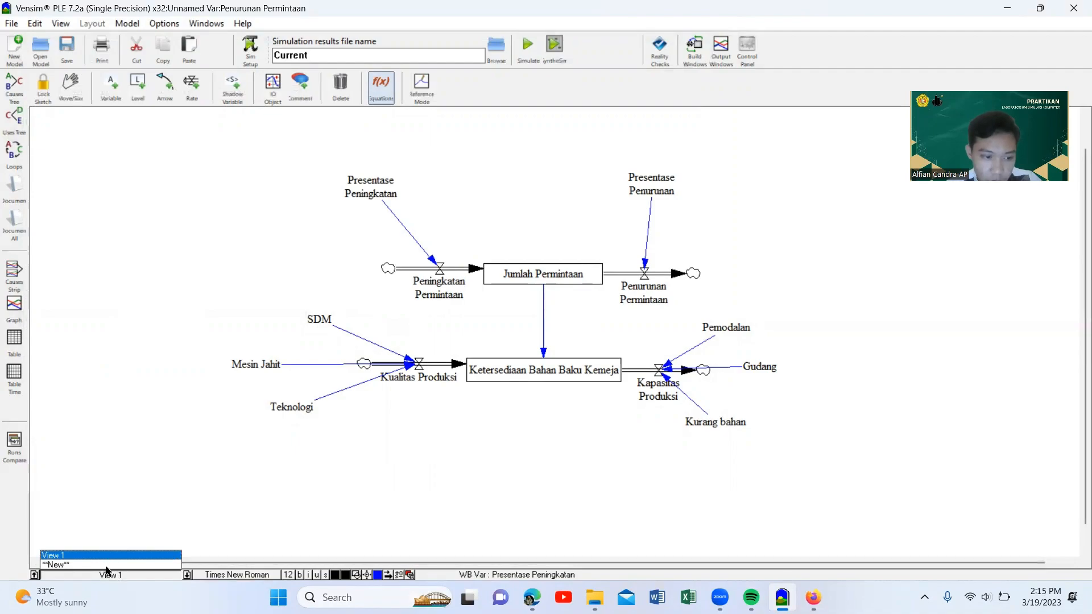
{"action": "left_click", "coordinate": [106, 567]}
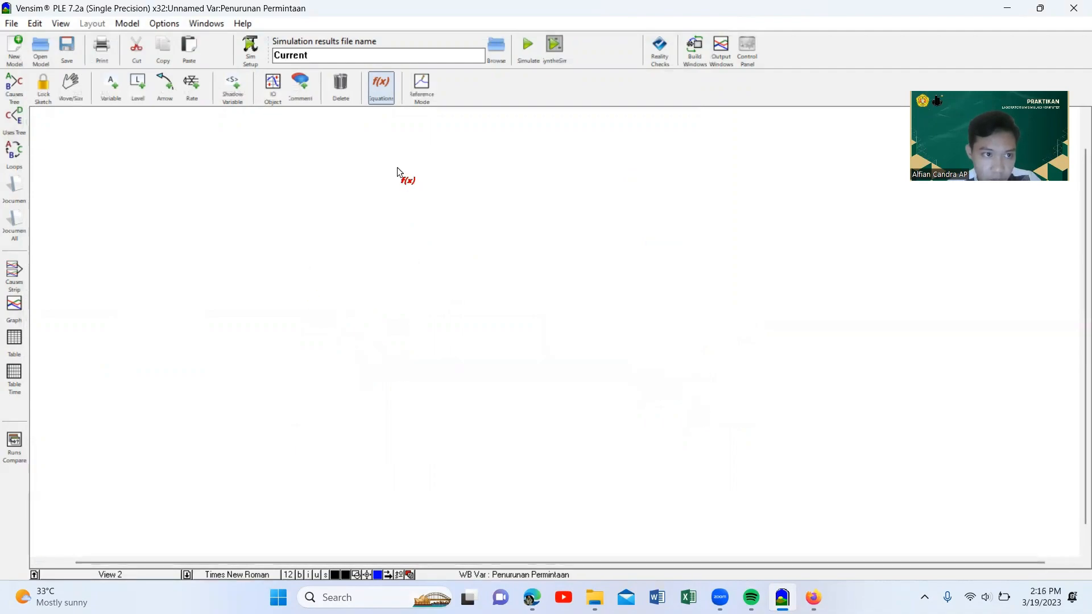
{"action": "left_click", "coordinate": [271, 100]}
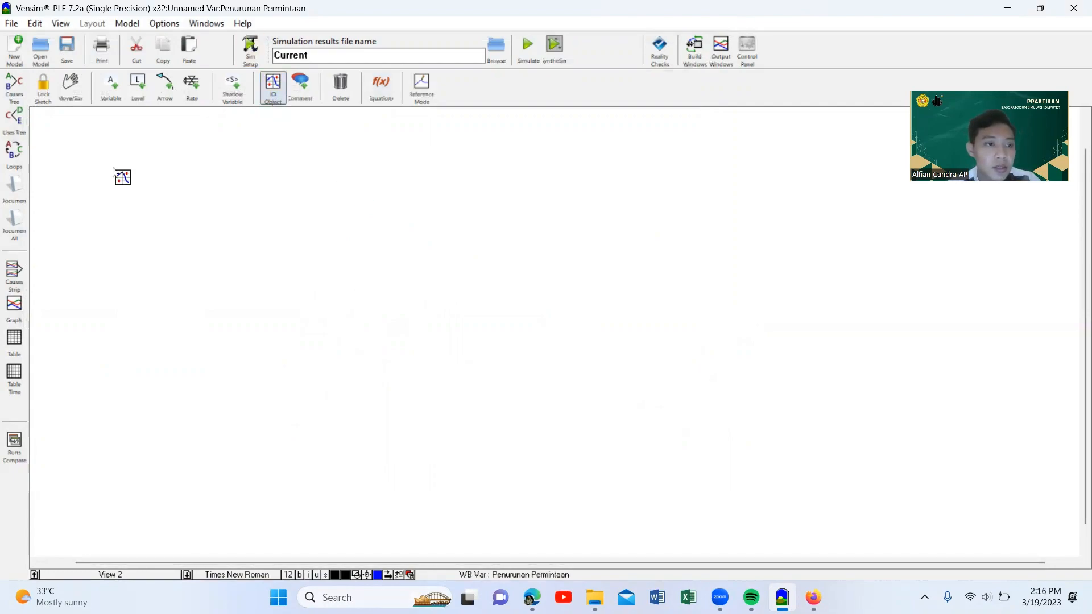
{"action": "left_click", "coordinate": [66, 146]}
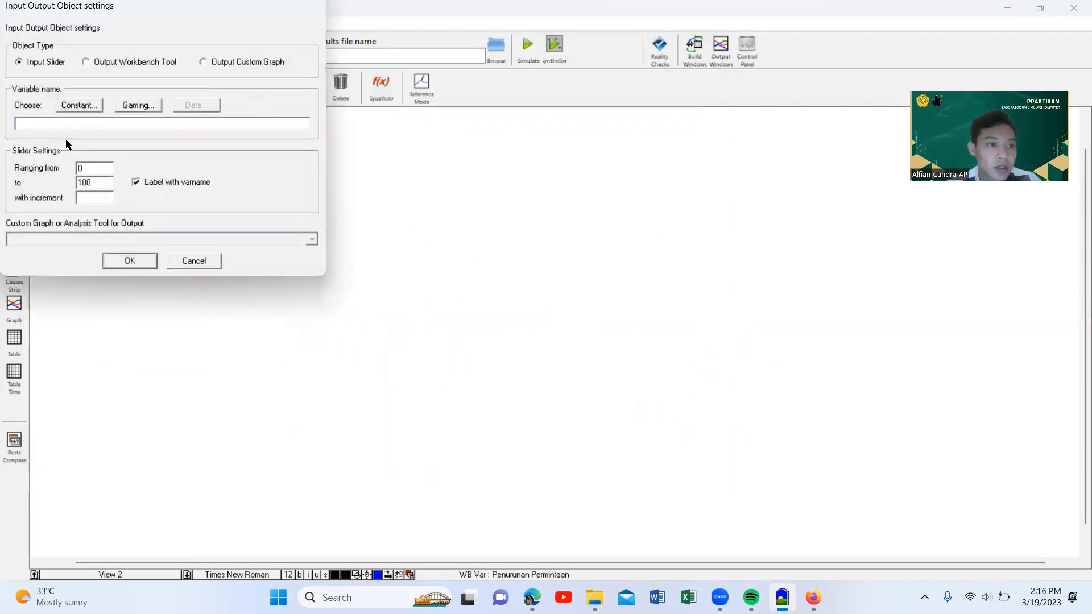
{"action": "left_click", "coordinate": [103, 62]}
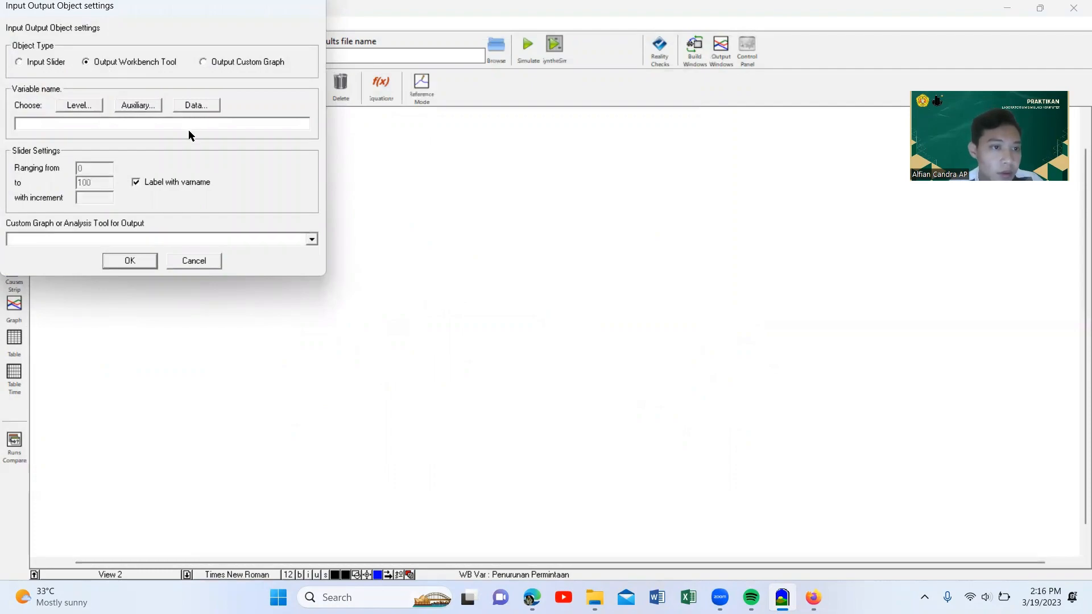
{"action": "left_click", "coordinate": [81, 106]}
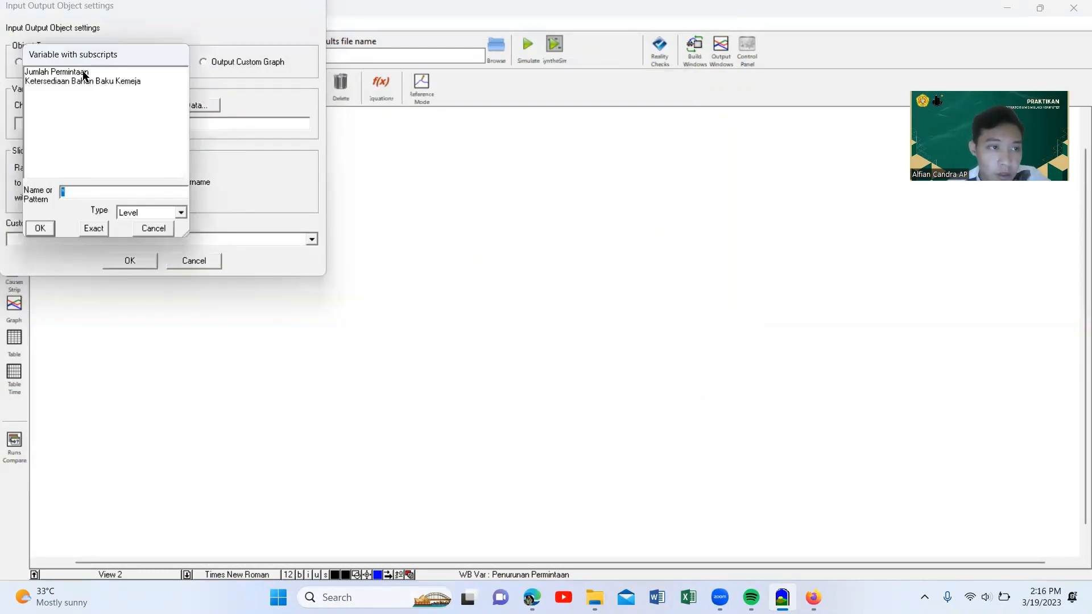
{"action": "left_click", "coordinate": [84, 75]}
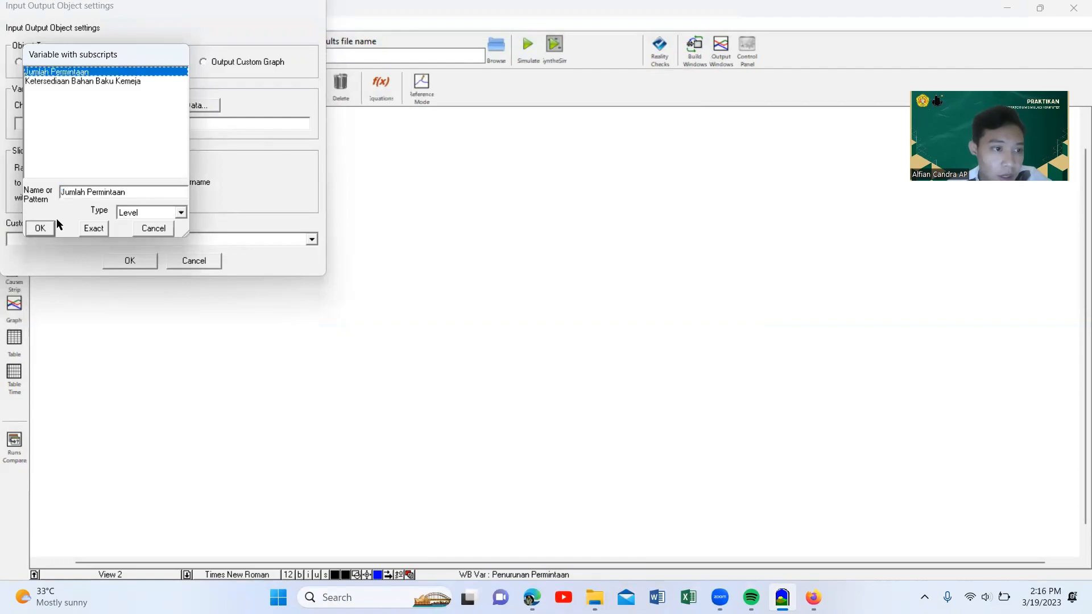
{"action": "left_click", "coordinate": [91, 229]}
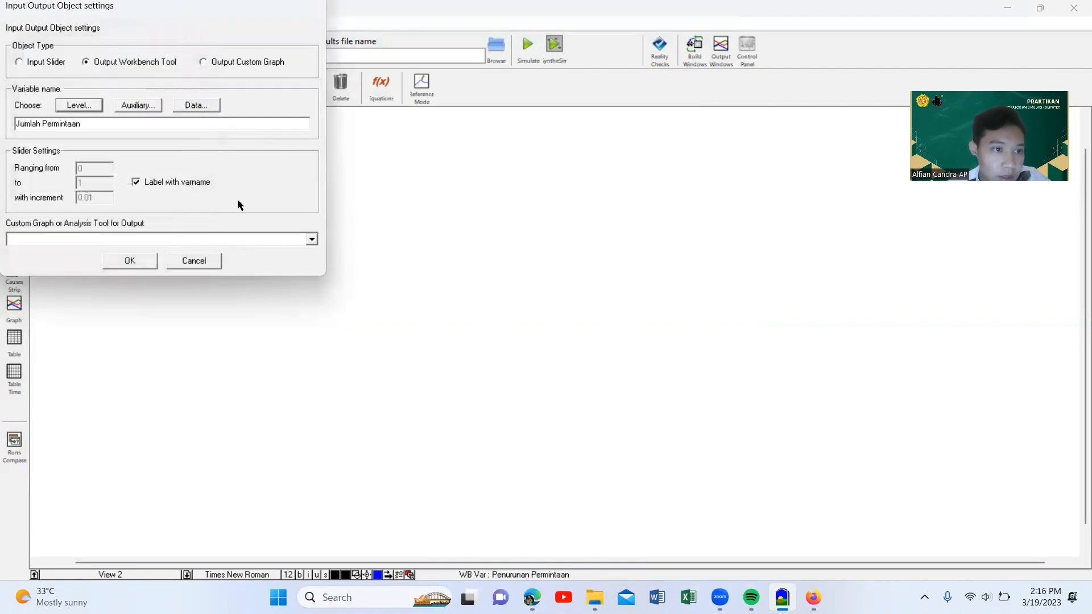
{"action": "left_click", "coordinate": [311, 239]}
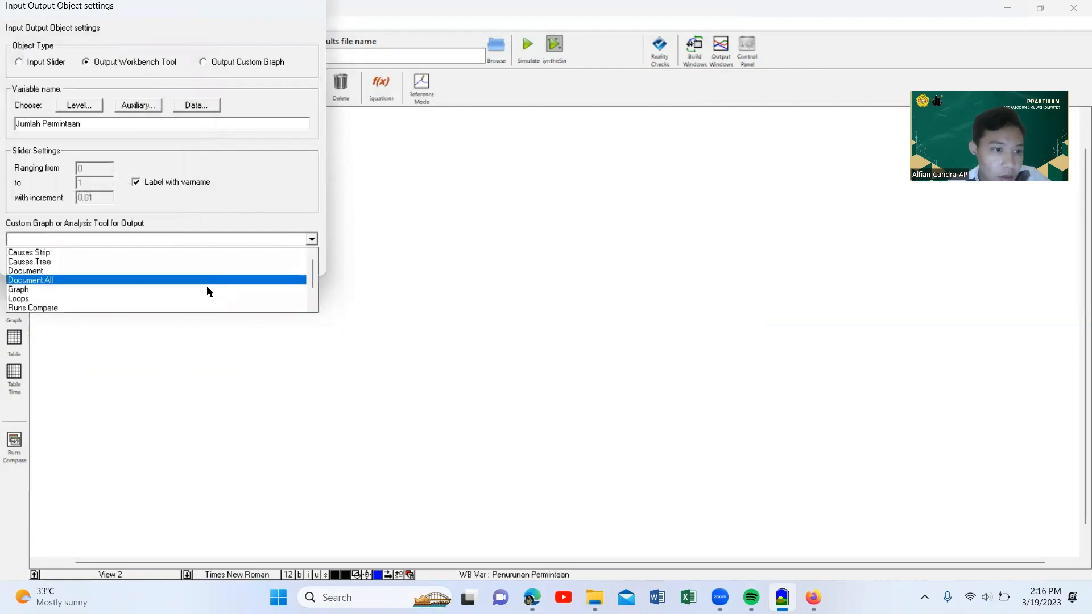
{"action": "left_click", "coordinate": [200, 289]}
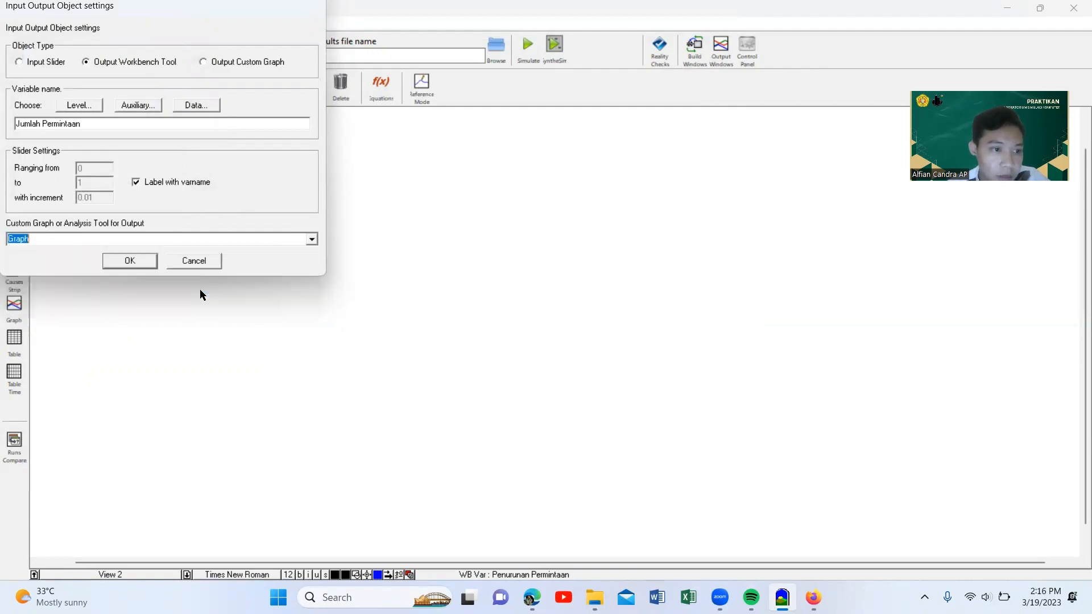
{"action": "left_click", "coordinate": [142, 261]}
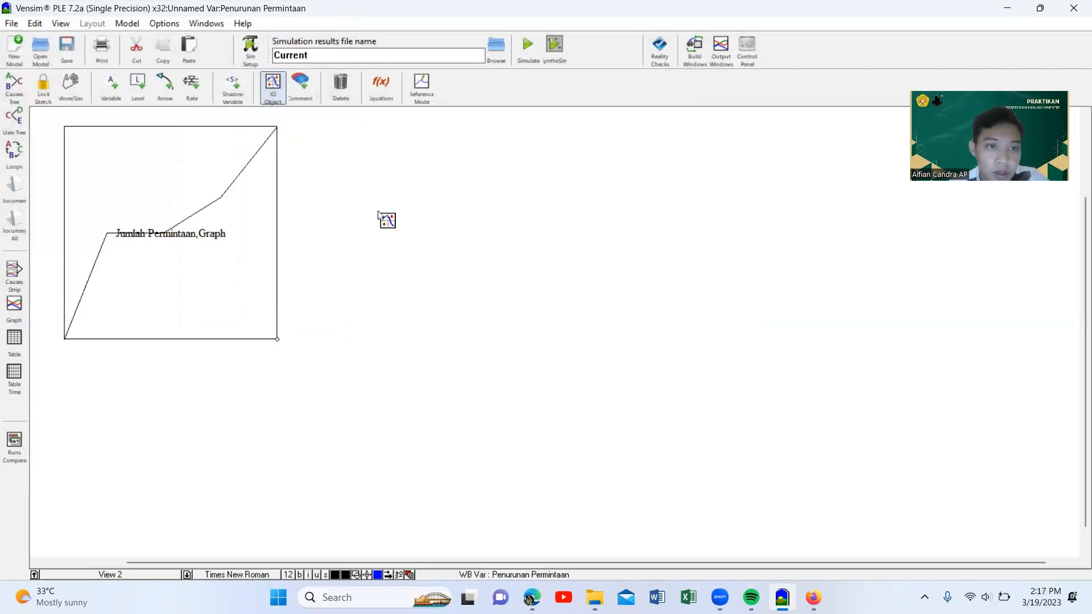
- Add an Output Workbench Tool object with the Graph of the Ketersediaan Bahan Baku Kemeja level, spaced clear beside the Jumlah Permintaan graph
{"action": "left_click", "coordinate": [387, 225]}
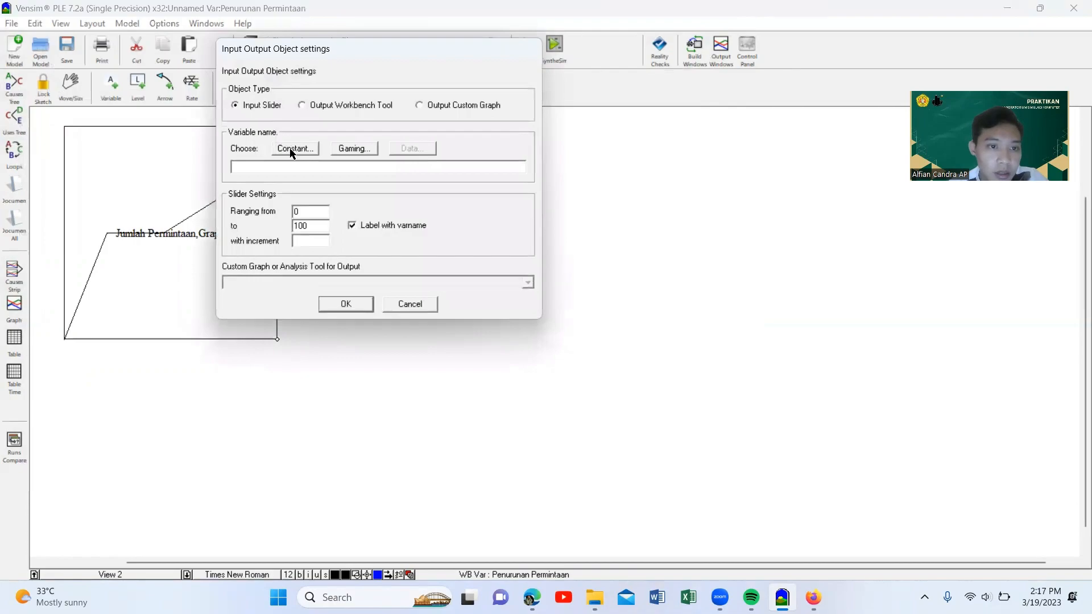
{"action": "left_click", "coordinate": [327, 107]}
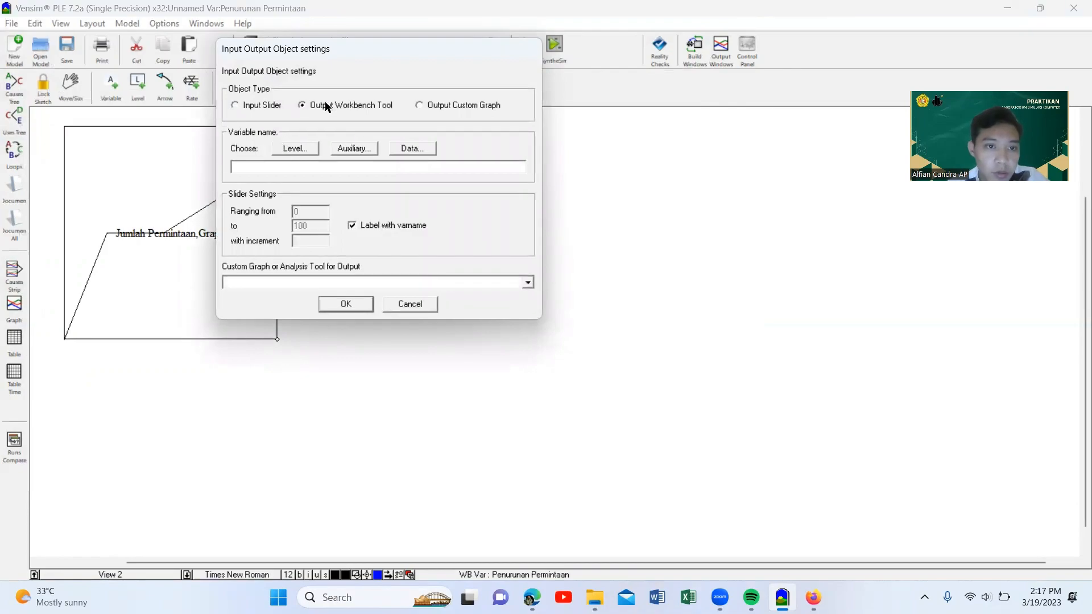
{"action": "left_click", "coordinate": [305, 148]}
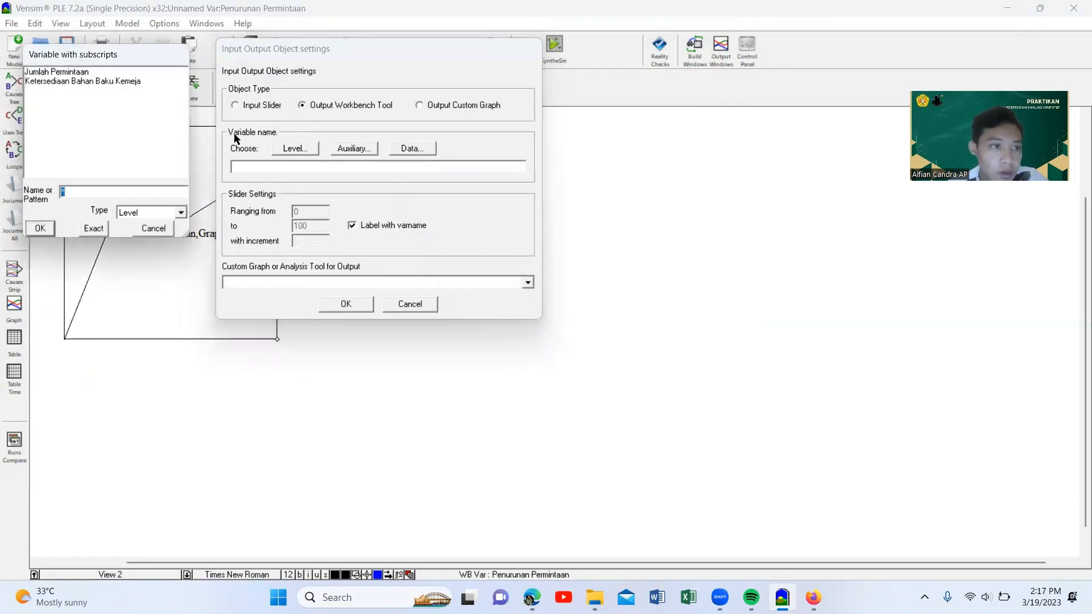
{"action": "left_click", "coordinate": [109, 81]}
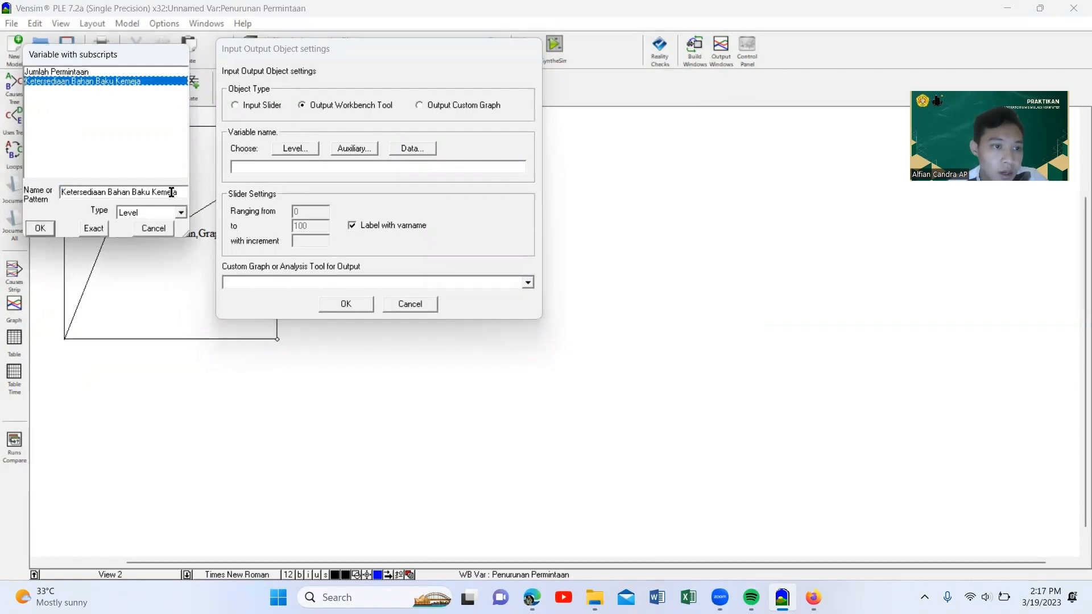
{"action": "left_click", "coordinate": [94, 228]}
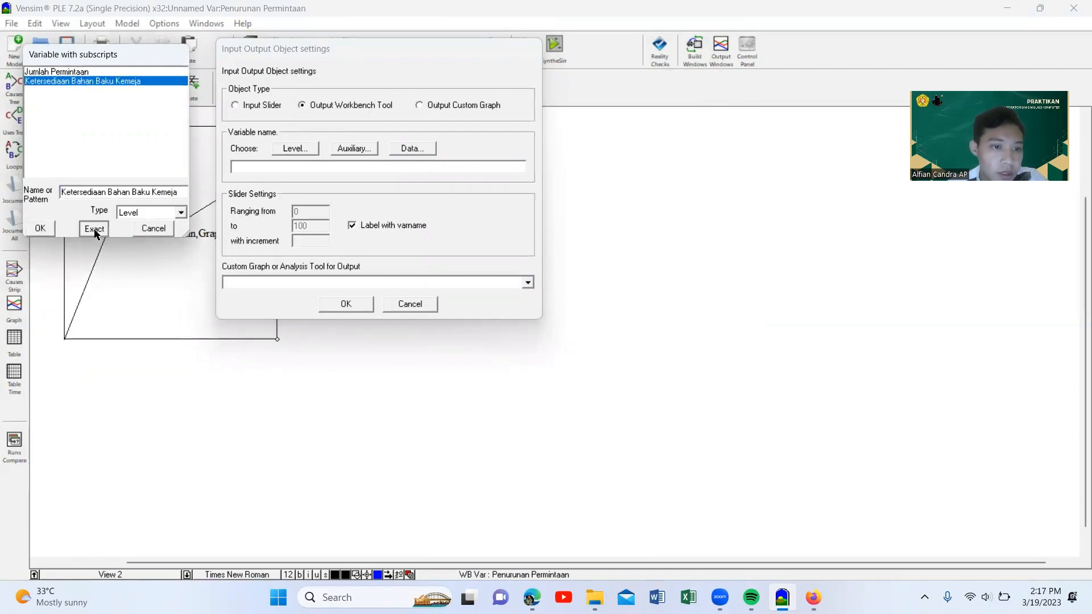
{"action": "left_click", "coordinate": [529, 283]}
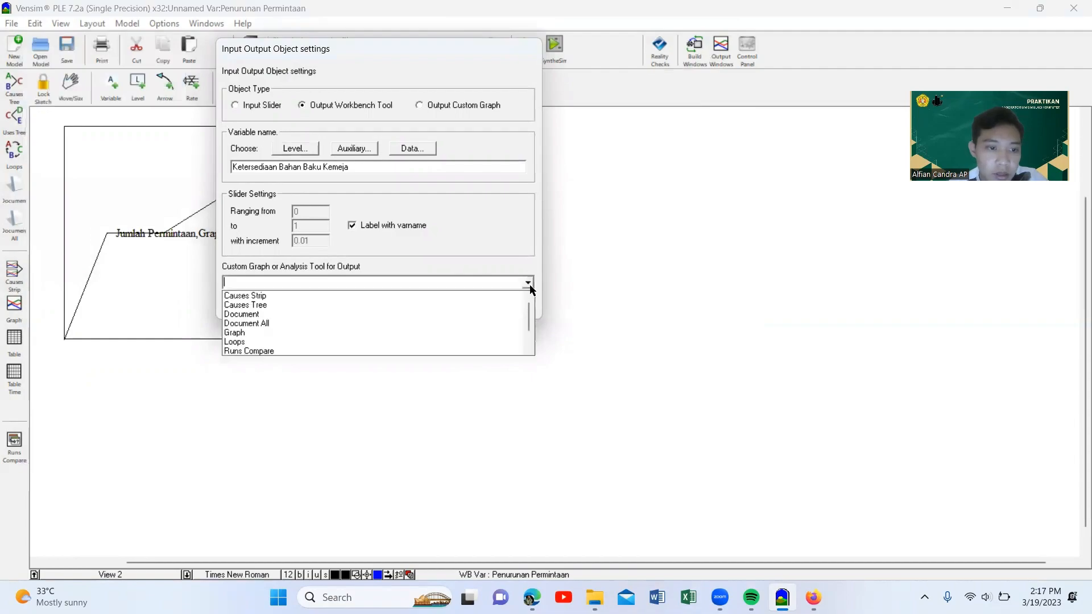
{"action": "left_click", "coordinate": [364, 332]}
{"action": "left_click", "coordinate": [349, 304]}
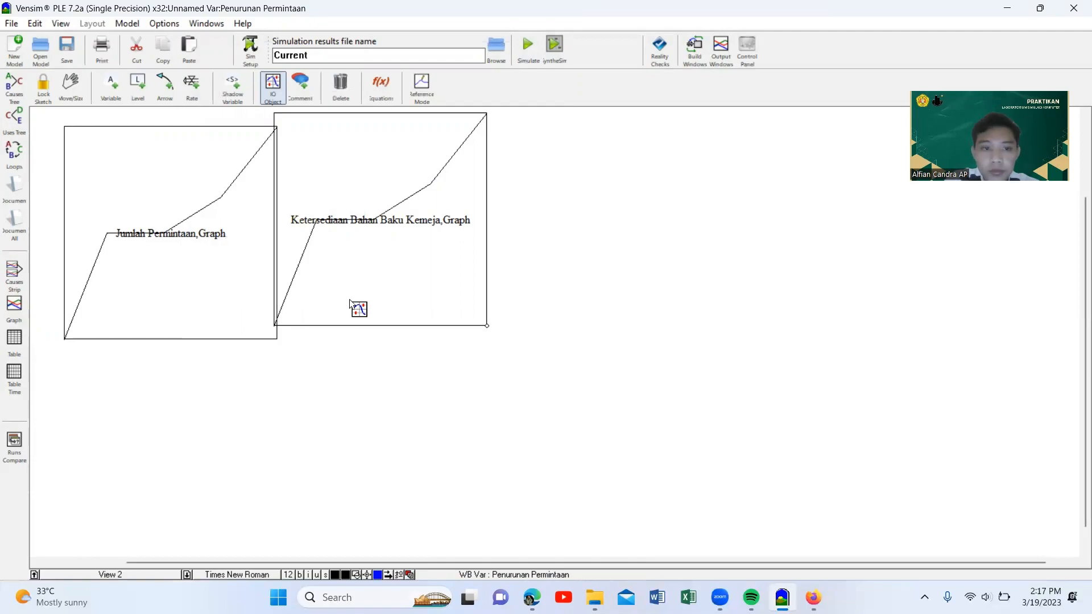
{"action": "left_click", "coordinate": [394, 272]}
{"action": "left_click_drag", "start_coordinate": [414, 288], "coordinate": [416, 280]}
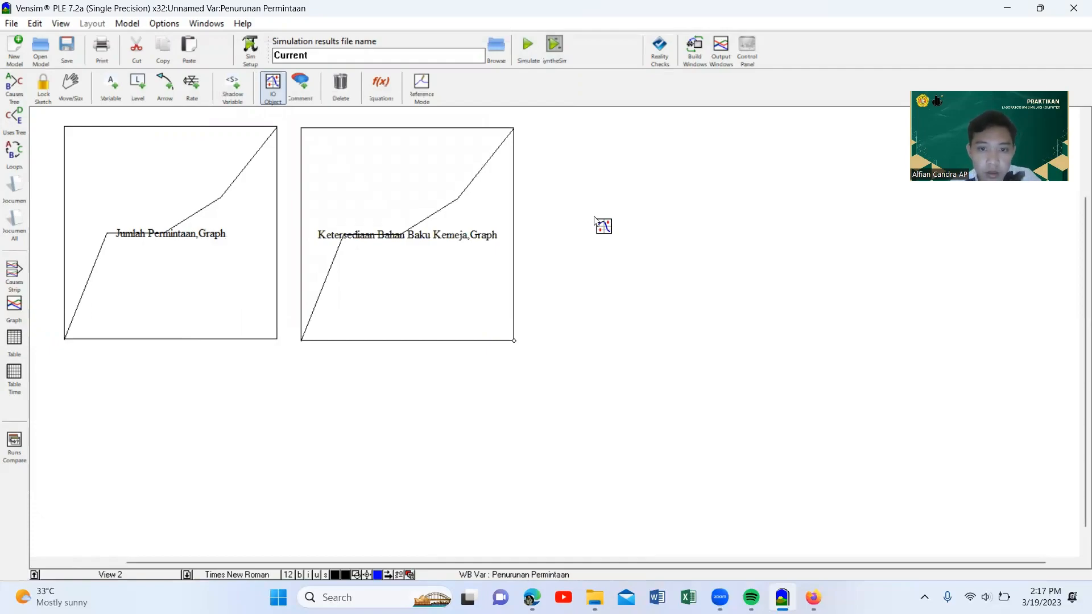
- Add an Output Workbench Tool object with the Graph of the Kualitas Produksi auxiliary, placed clear beside the Ketersediaan Bahan Baku Kemeja graph
{"action": "left_click", "coordinate": [594, 217]}
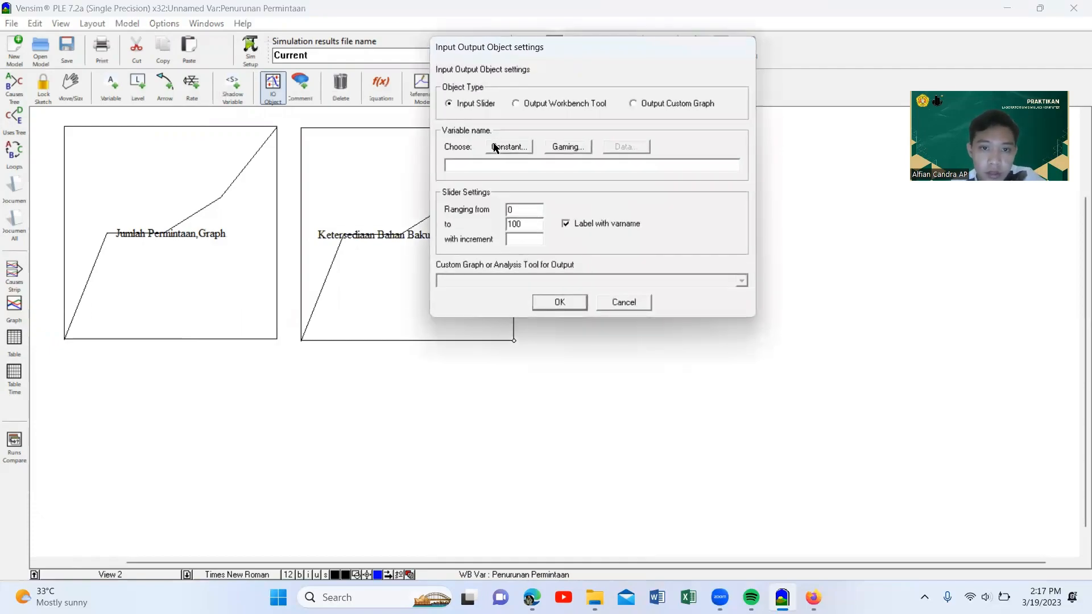
{"action": "left_click", "coordinate": [516, 104]}
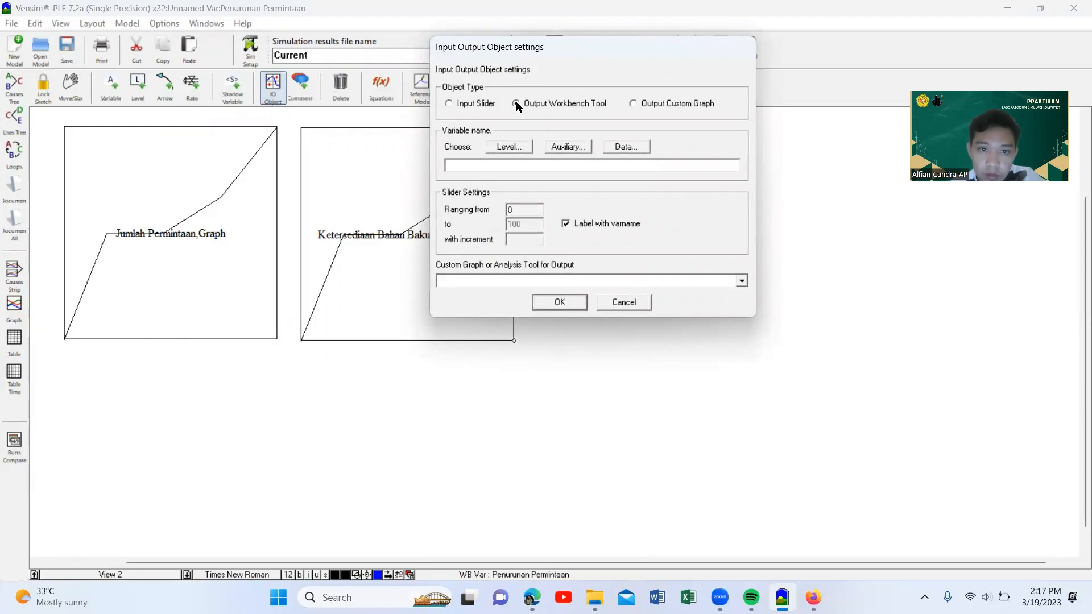
{"action": "left_click", "coordinate": [557, 148]}
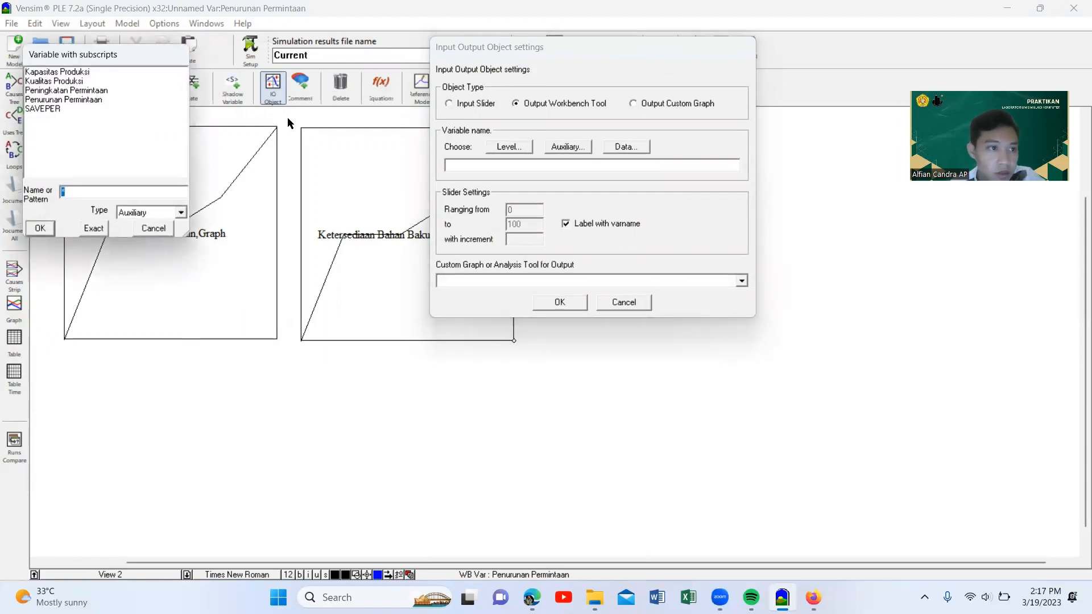
{"action": "left_click", "coordinate": [69, 80]}
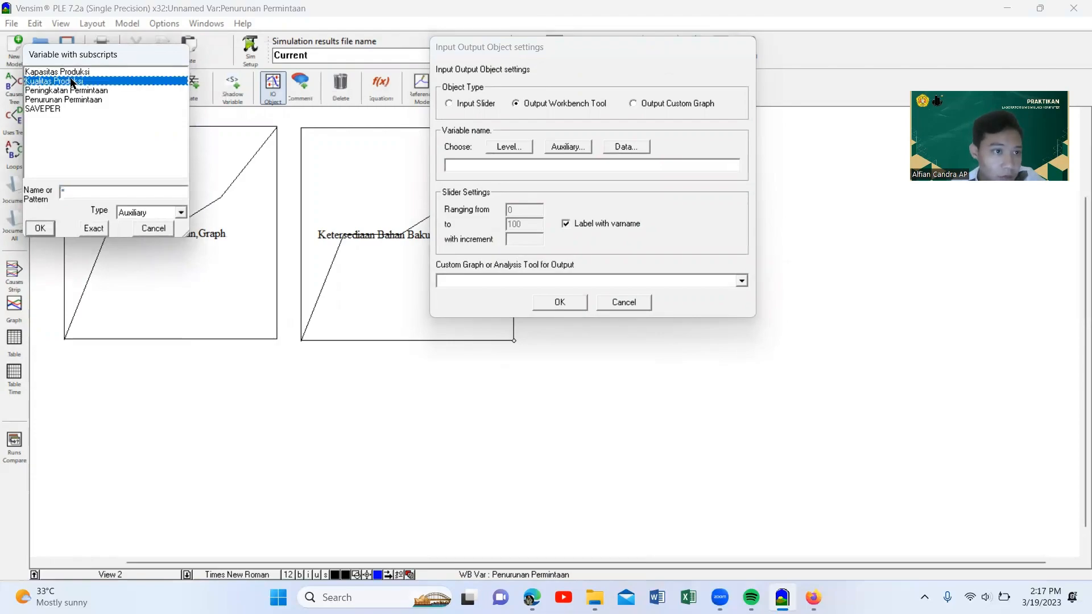
{"action": "left_click", "coordinate": [94, 230]}
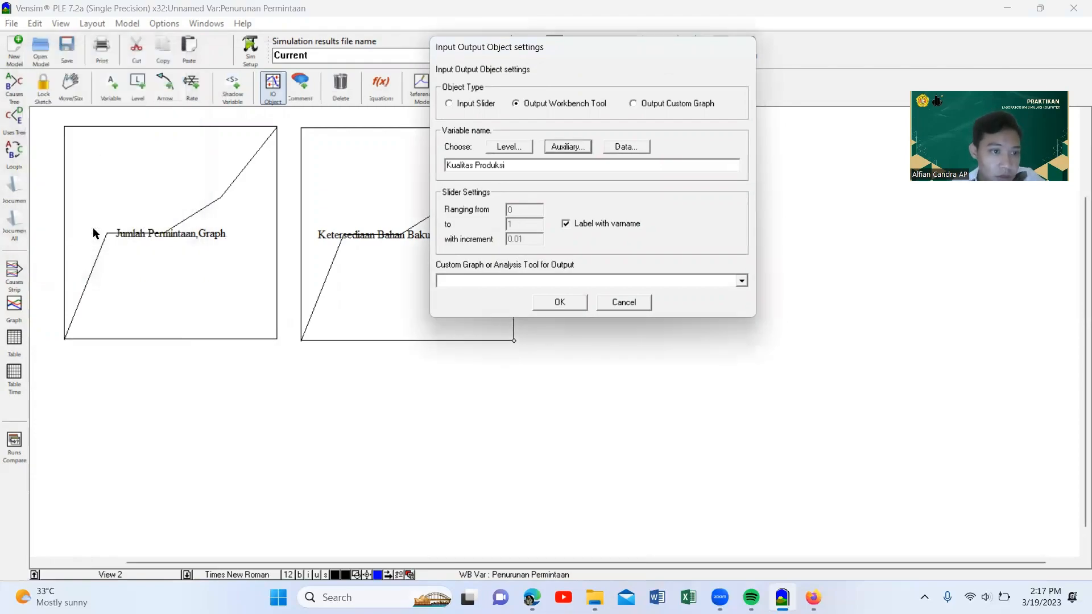
{"action": "left_click", "coordinate": [741, 280]}
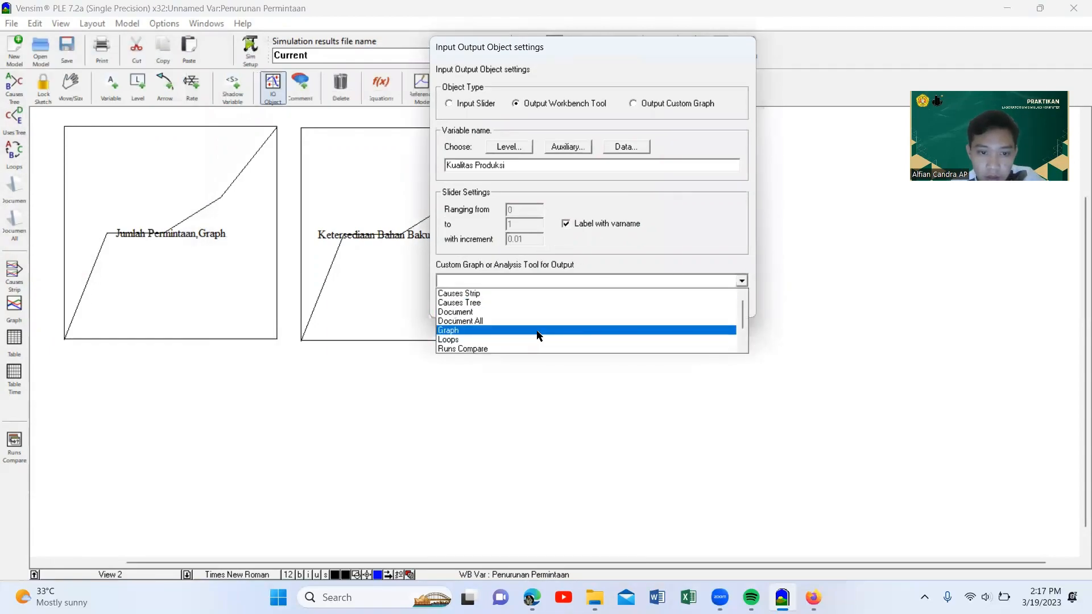
{"action": "left_click", "coordinate": [535, 330]}
{"action": "left_click", "coordinate": [561, 302]}
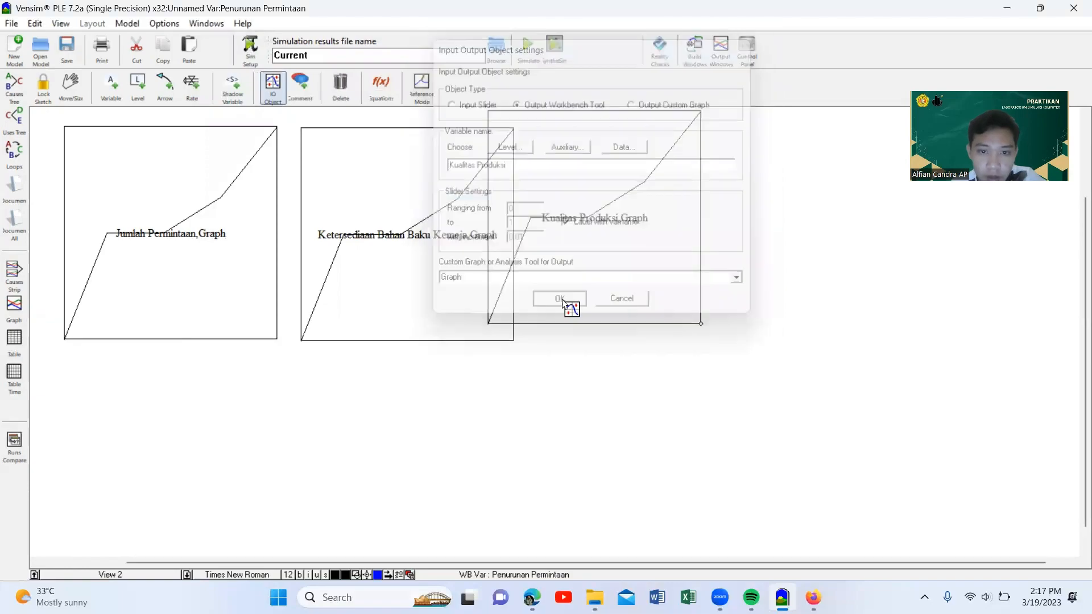
{"action": "left_click", "coordinate": [636, 257]}
{"action": "left_click_drag", "start_coordinate": [656, 263], "coordinate": [655, 254]}
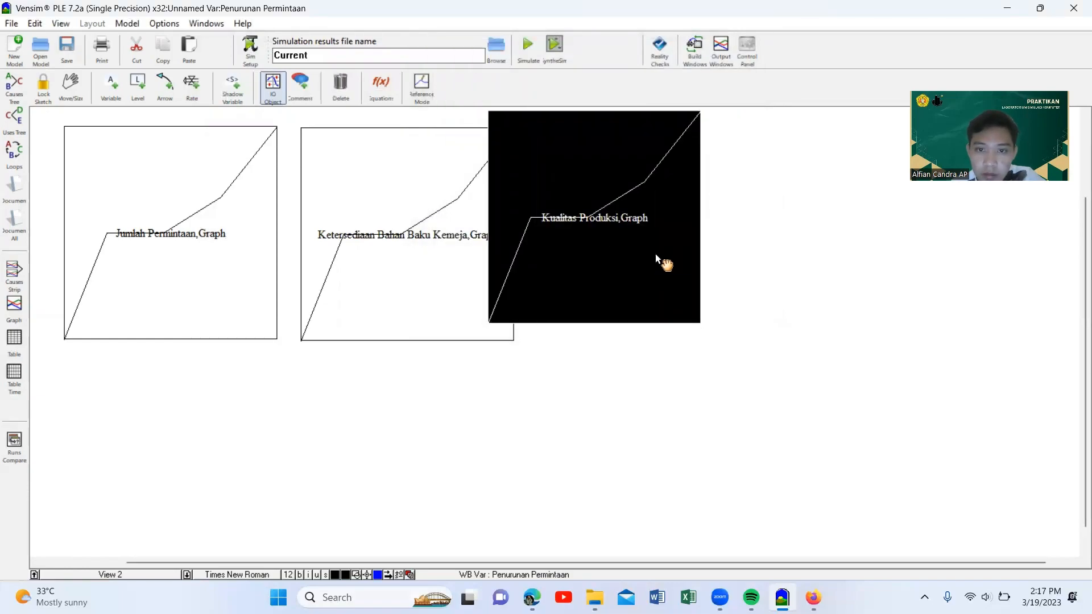
- Add an Output Workbench Tool object with the Graph of the Kapasitas Produksi auxiliary, spaced clear beside the Kualitas Produksi graph
{"action": "left_click", "coordinate": [849, 260]}
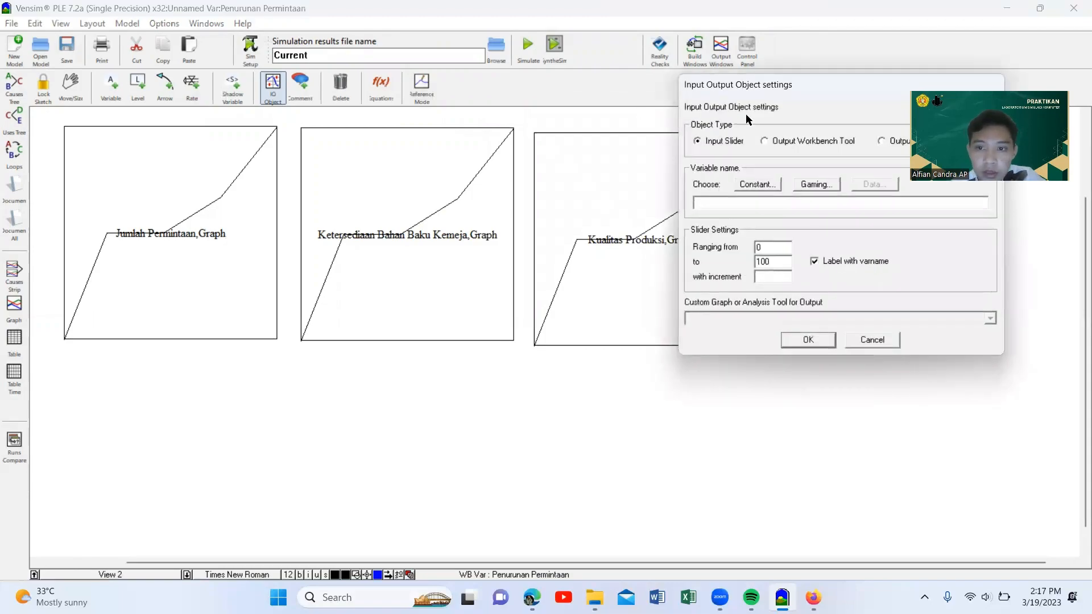
{"action": "left_click", "coordinate": [773, 142]}
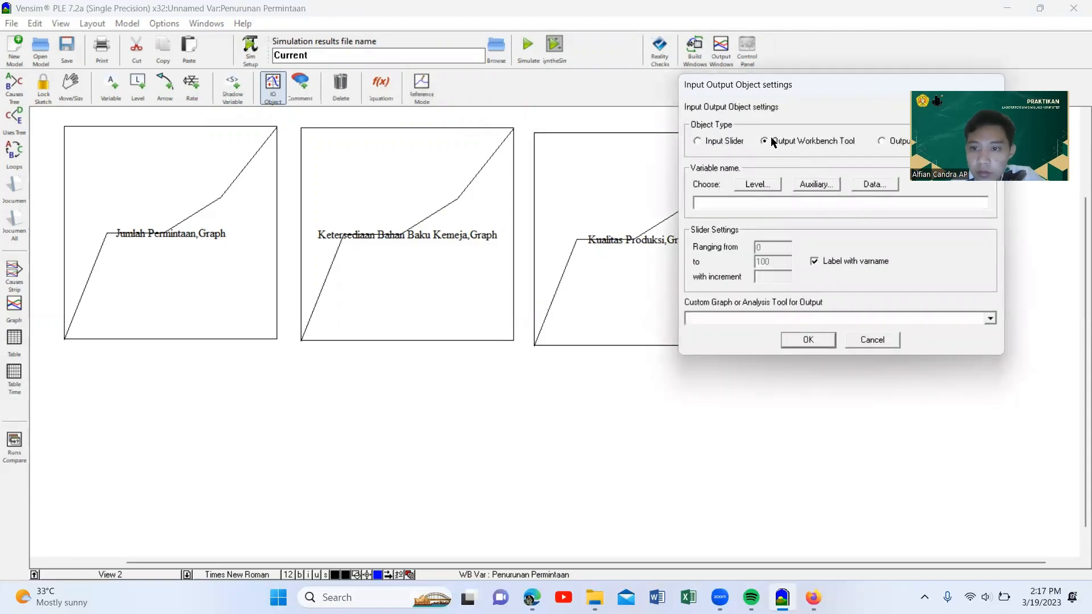
{"action": "left_click", "coordinate": [808, 185]}
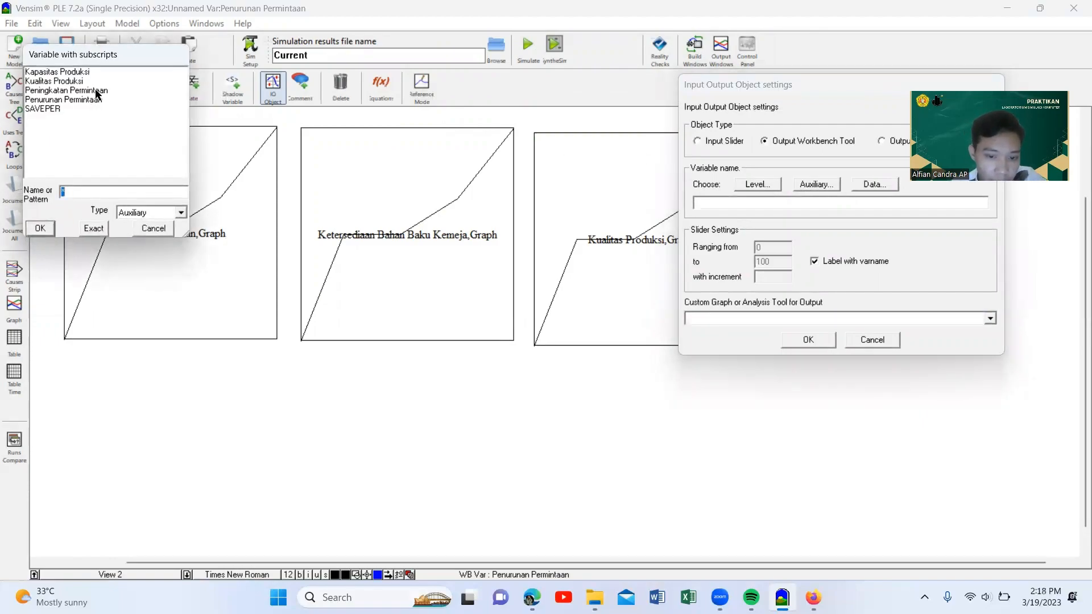
{"action": "left_click", "coordinate": [60, 72]}
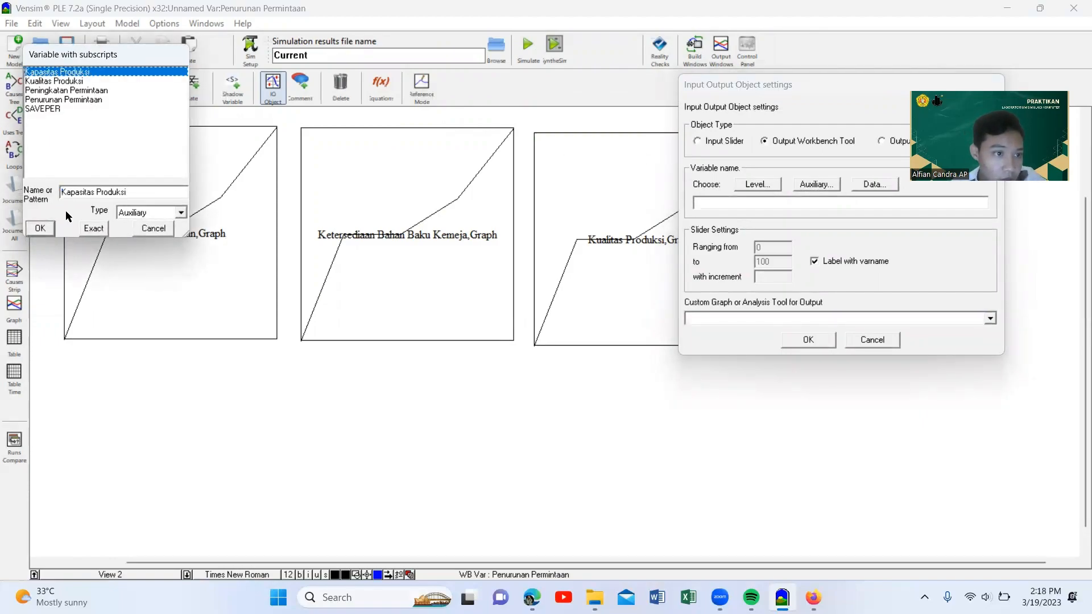
{"action": "left_click", "coordinate": [92, 229]}
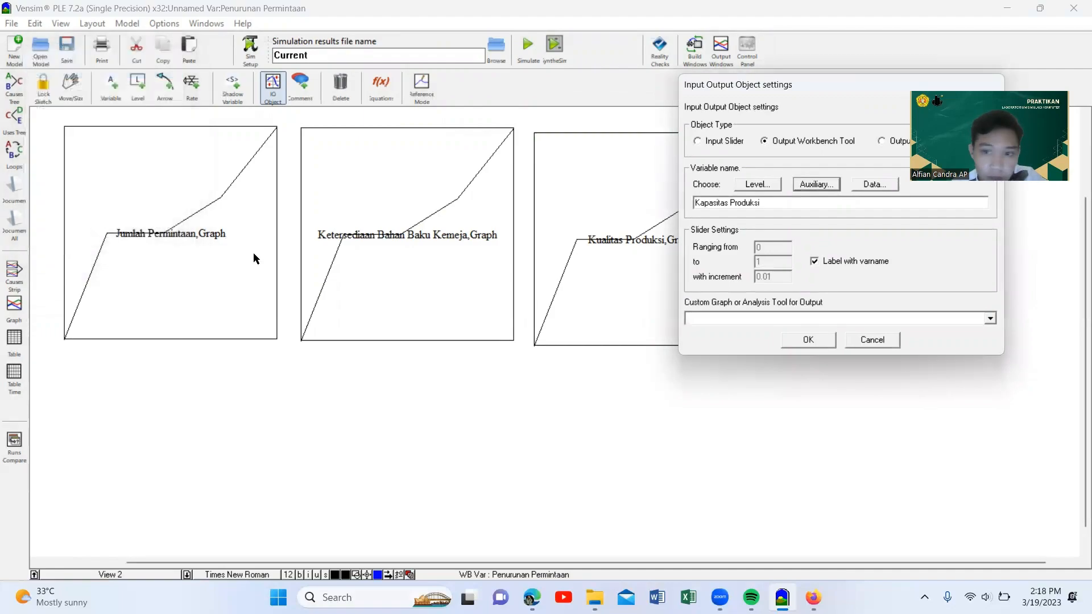
{"action": "left_click", "coordinate": [990, 319]}
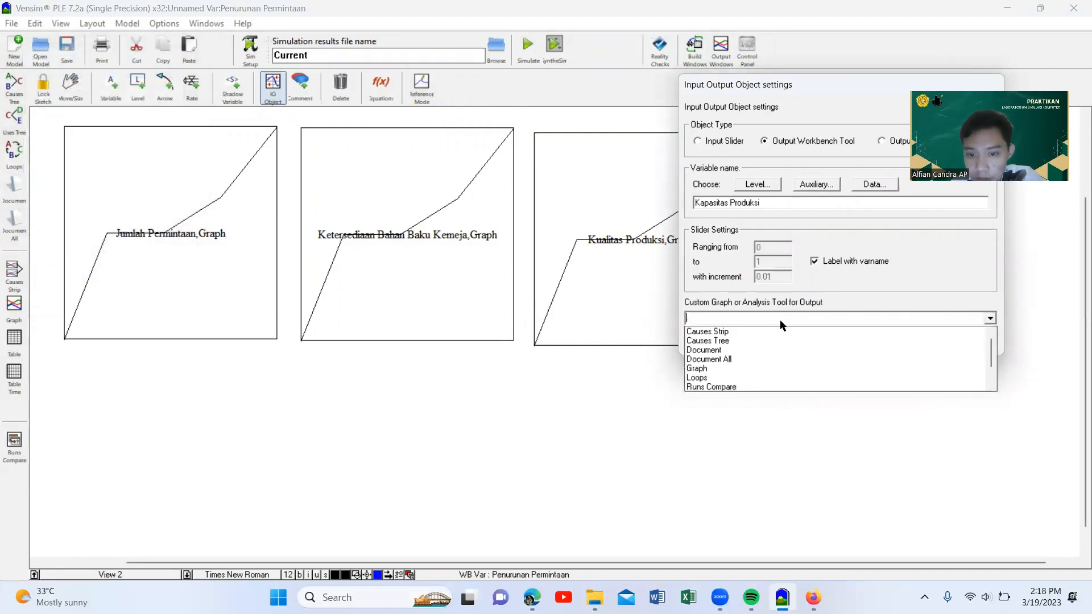
{"action": "left_click", "coordinate": [748, 370]}
{"action": "left_click", "coordinate": [803, 340]}
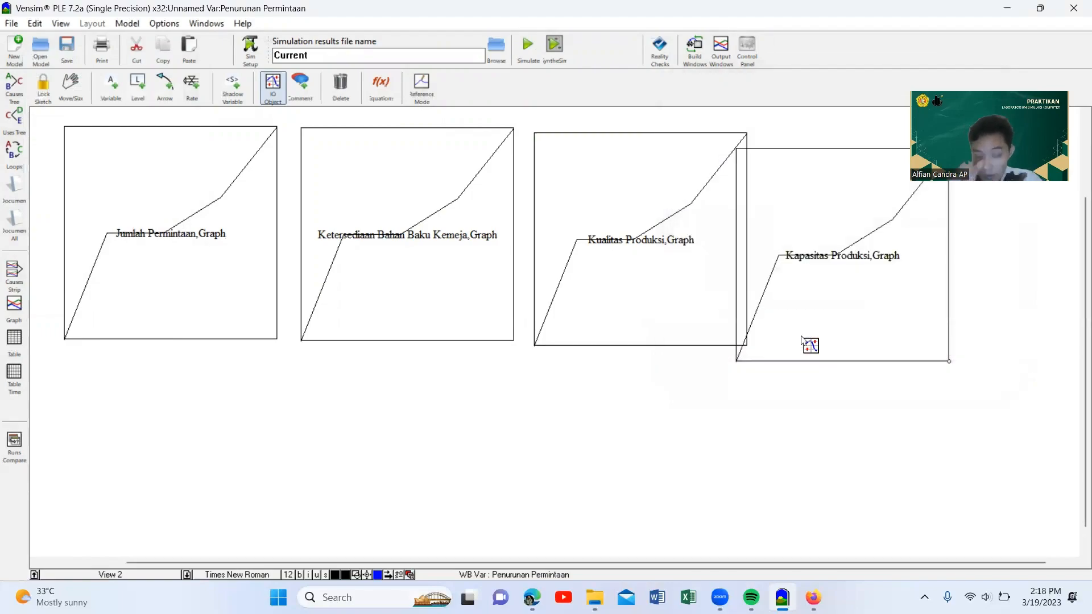
{"action": "left_click_drag", "start_coordinate": [831, 318], "coordinate": [869, 299]}
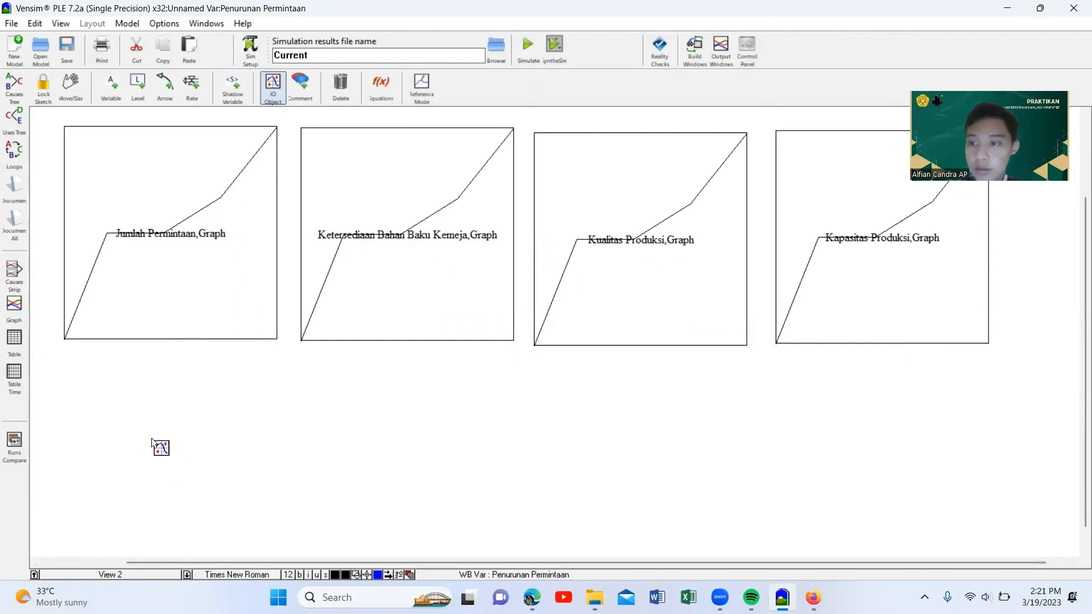
- Add an input slider for the Presentase Peningkatan constant below the Jumlah Permintaan graph, ranging from 0 to 2900 with increment 10
{"action": "left_click", "coordinate": [109, 380]}
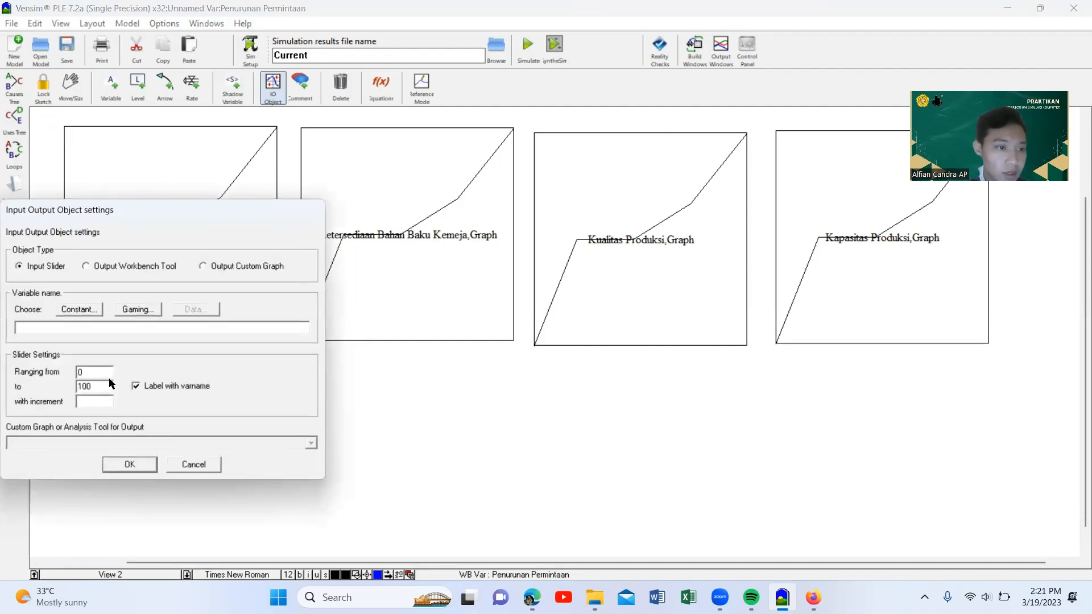
{"action": "left_click", "coordinate": [90, 309]}
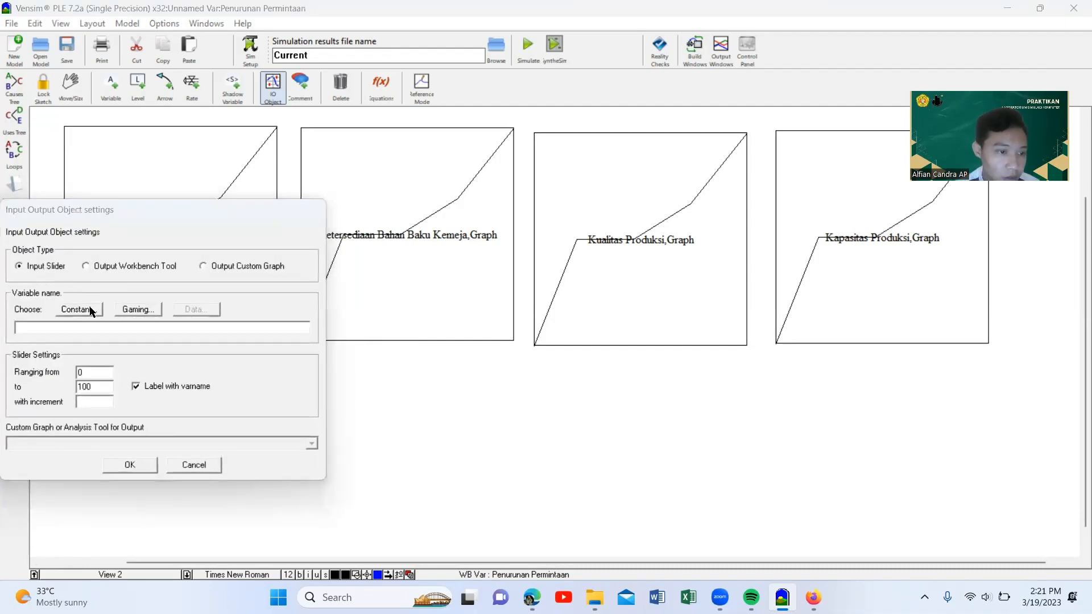
{"action": "left_click", "coordinate": [63, 128]}
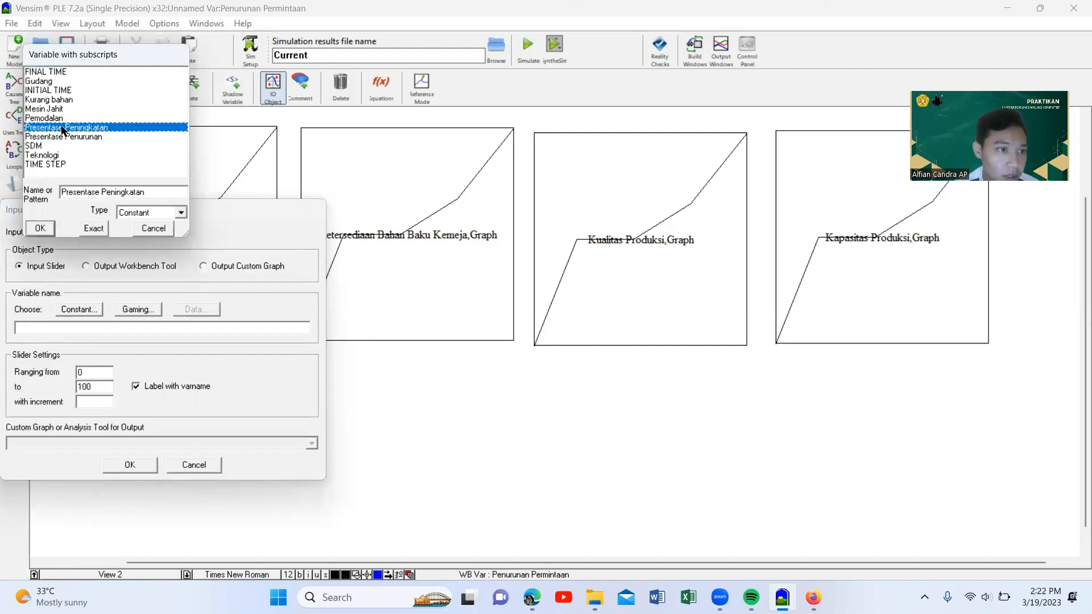
{"action": "left_click", "coordinate": [93, 230]}
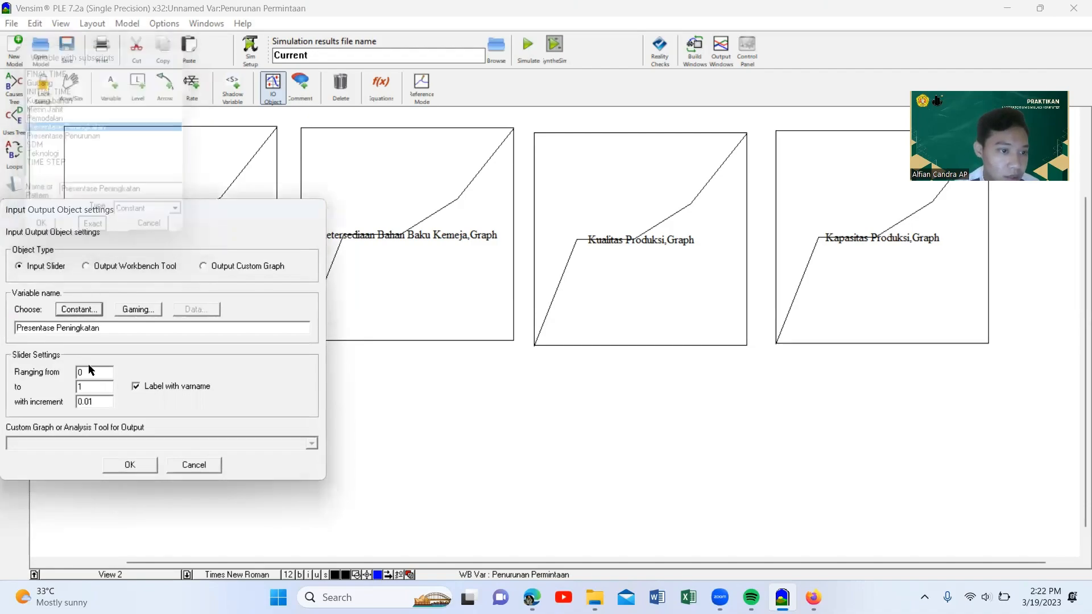
{"action": "left_click", "coordinate": [89, 388]}
{"action": "key", "text": "BackSpace"}
{"action": "type", "text": "2900"}
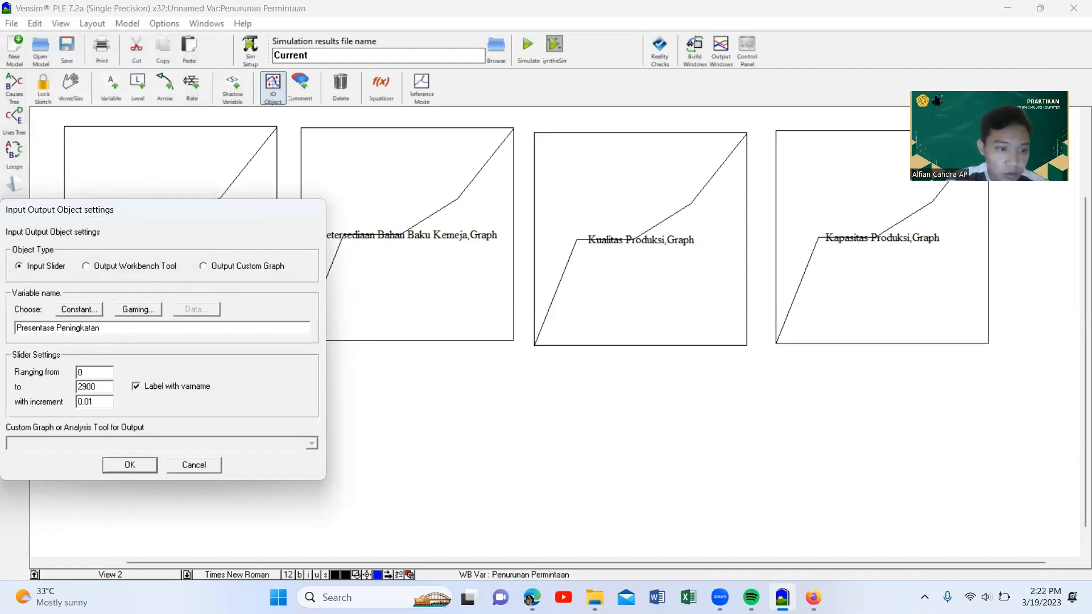
{"action": "left_click_drag", "start_coordinate": [98, 402], "coordinate": [74, 403]}
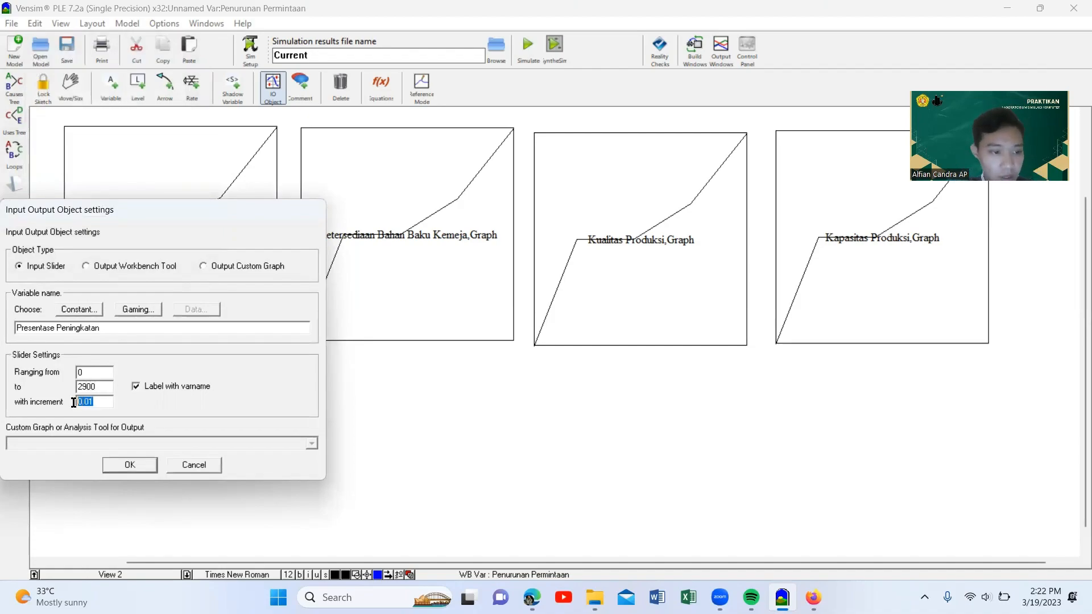
{"action": "type", "text": "10"}
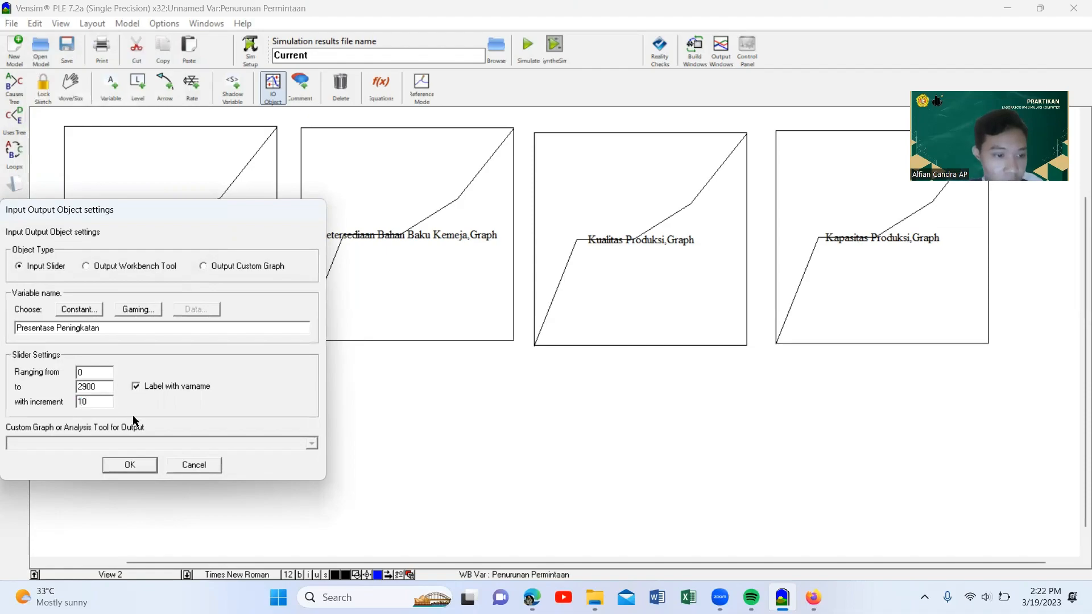
{"action": "left_click", "coordinate": [132, 465]}
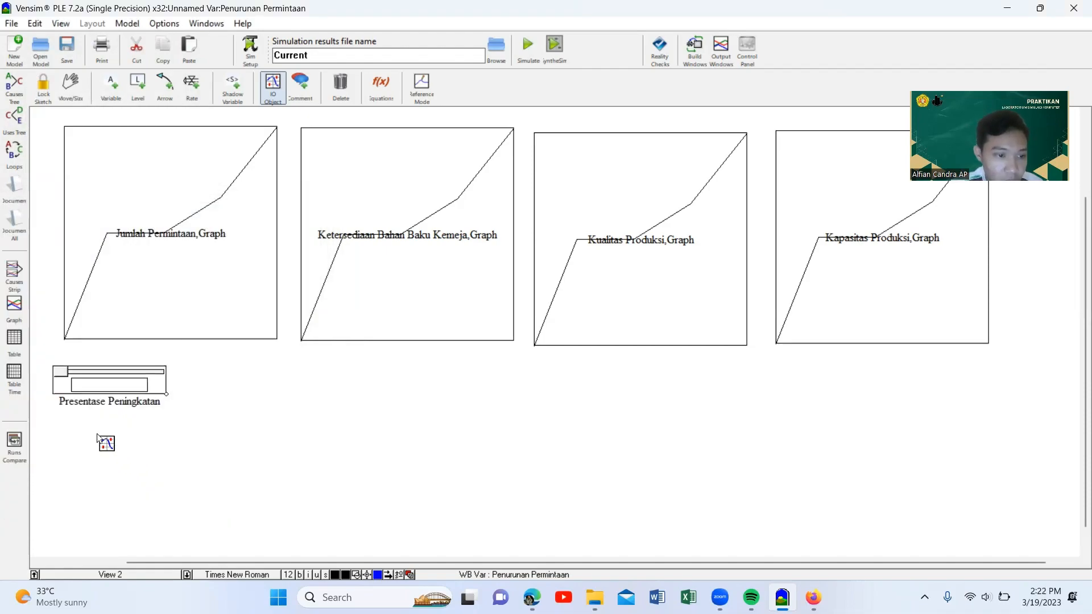
- Add an input slider for the Presentase Penurunan constant below the Presentase Peningkatan slider, ranging to 2900 with increment 10, declining the backup save
{"action": "left_click", "coordinate": [96, 433]}
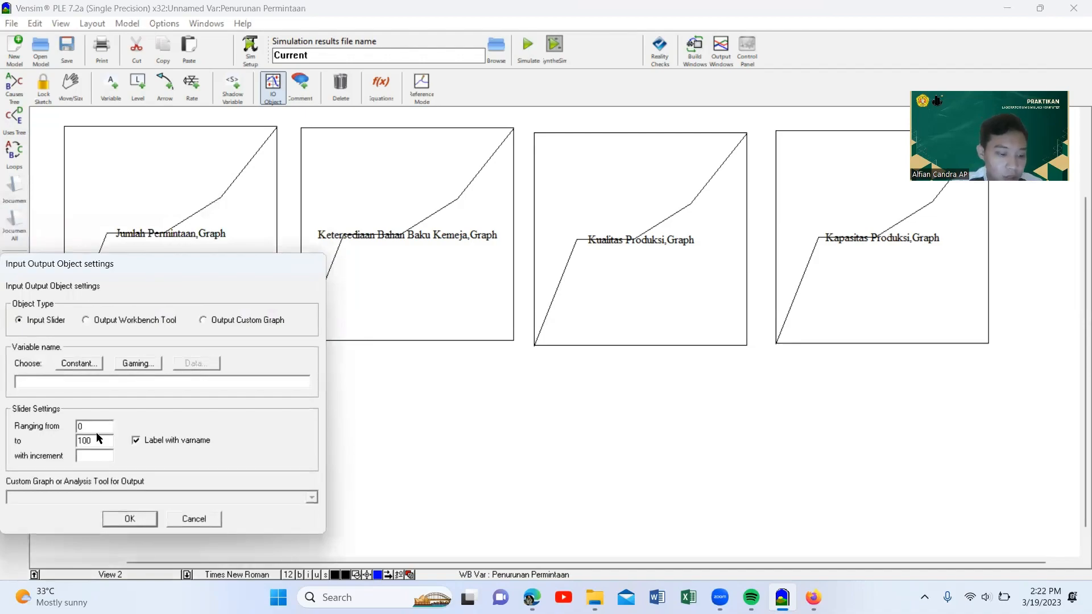
{"action": "left_click", "coordinate": [78, 363]}
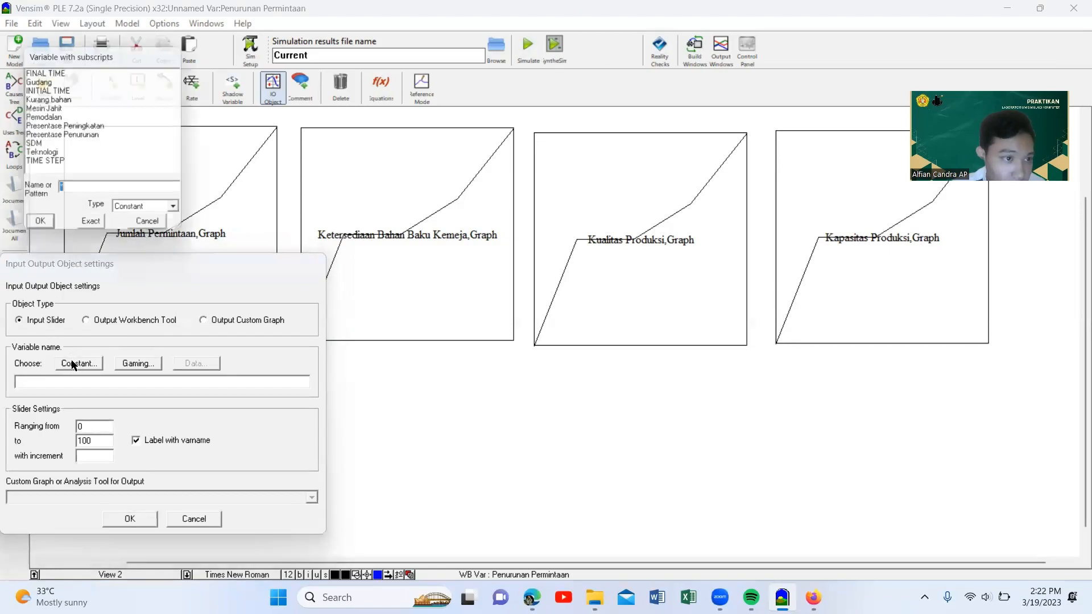
{"action": "left_click", "coordinate": [73, 137]}
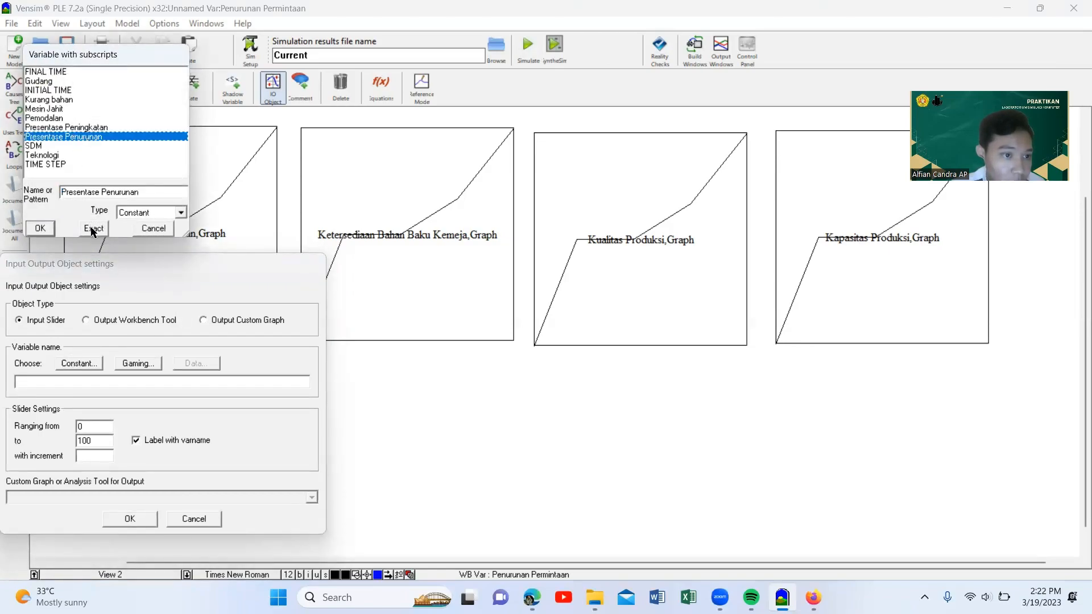
{"action": "left_click", "coordinate": [40, 228]}
{"action": "left_click", "coordinate": [97, 440]}
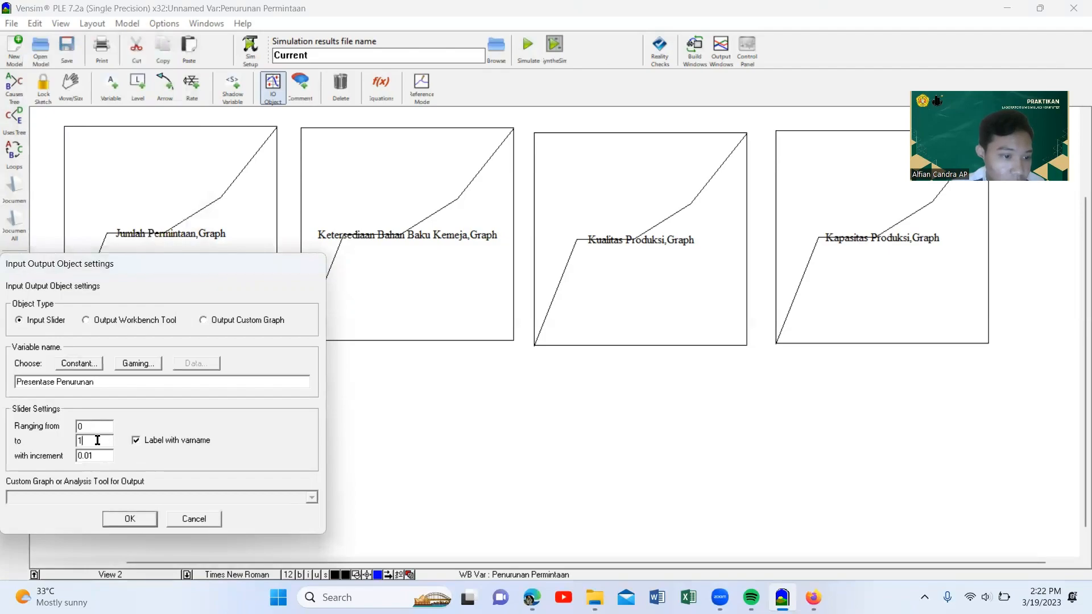
{"action": "key", "text": "BackSpace"}
{"action": "type", "text": "2900"}
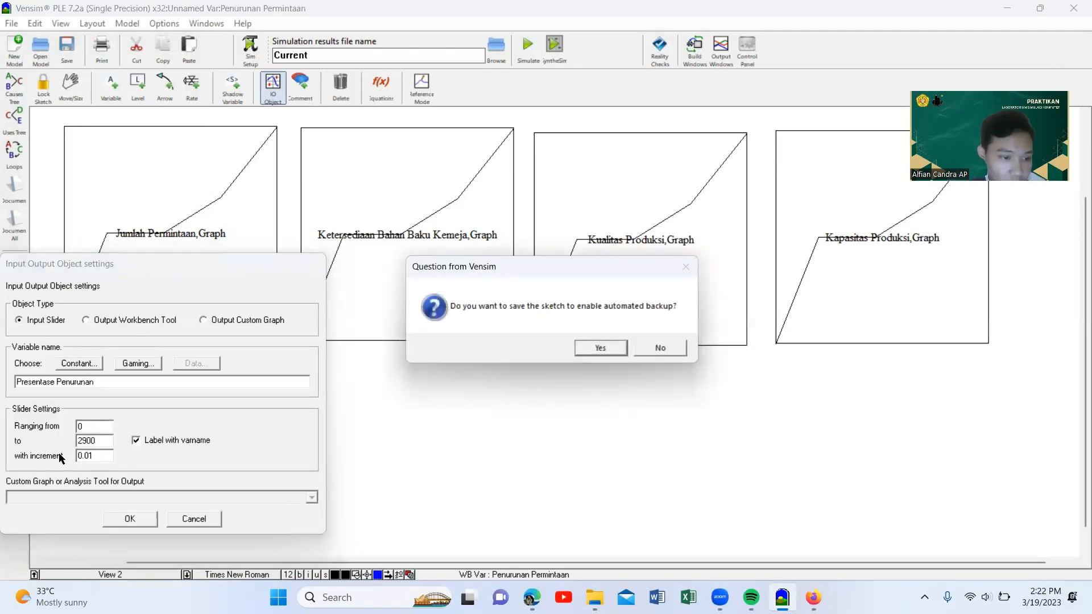
{"action": "left_click", "coordinate": [660, 347]}
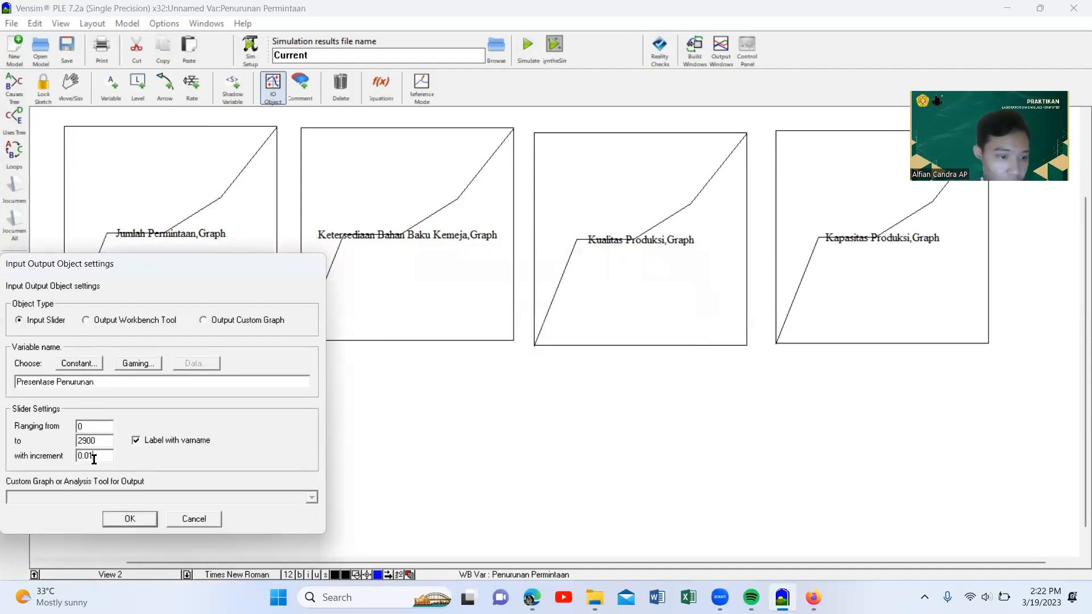
{"action": "left_click_drag", "start_coordinate": [94, 458], "coordinate": [69, 457]}
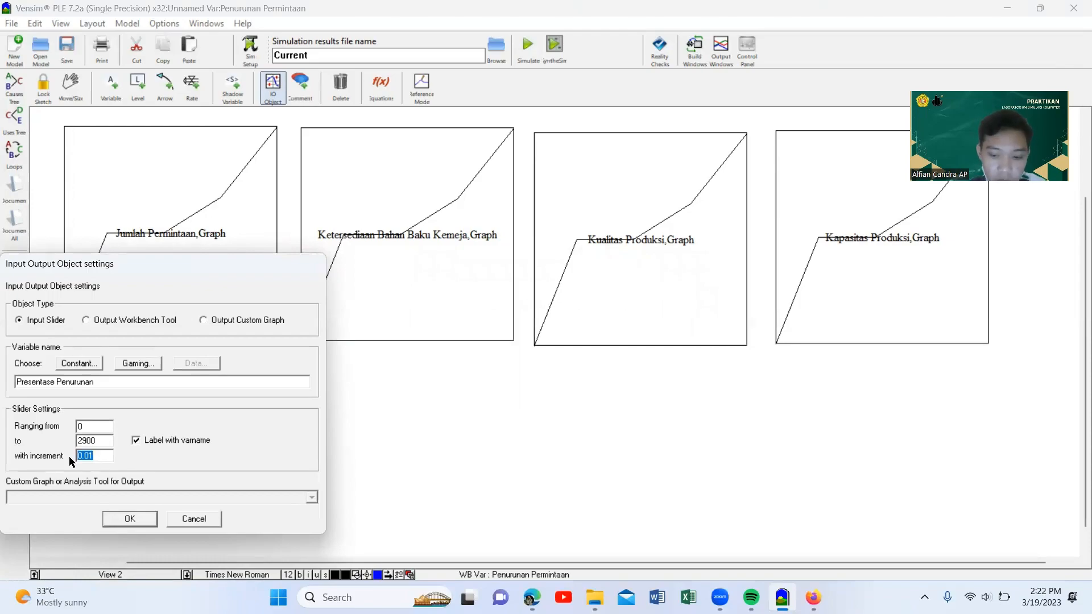
{"action": "type", "text": "10"}
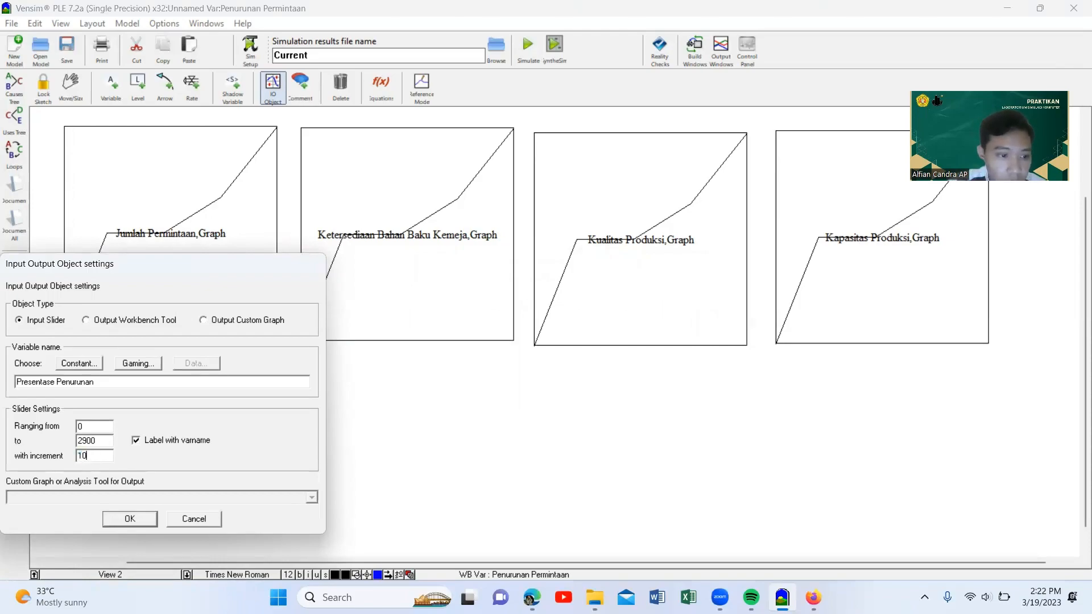
{"action": "left_click", "coordinate": [127, 515]}
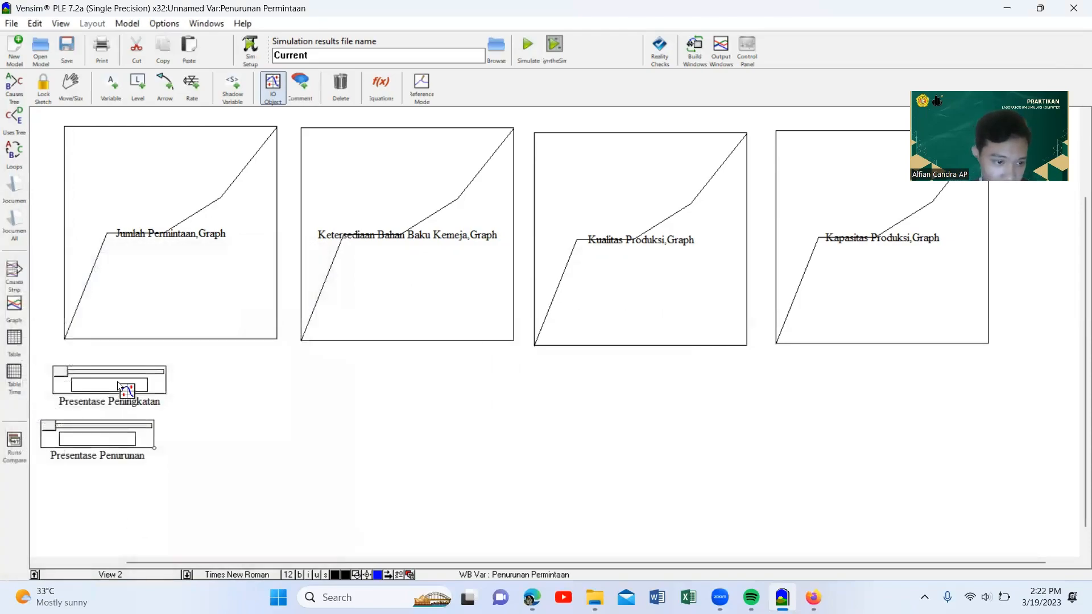
- Set the increment of the Presentase Peningkatan slider to 100
{"action": "left_click", "coordinate": [118, 386]}
{"action": "left_click_drag", "start_coordinate": [96, 404], "coordinate": [74, 402]}
{"action": "type", "text": "100"}
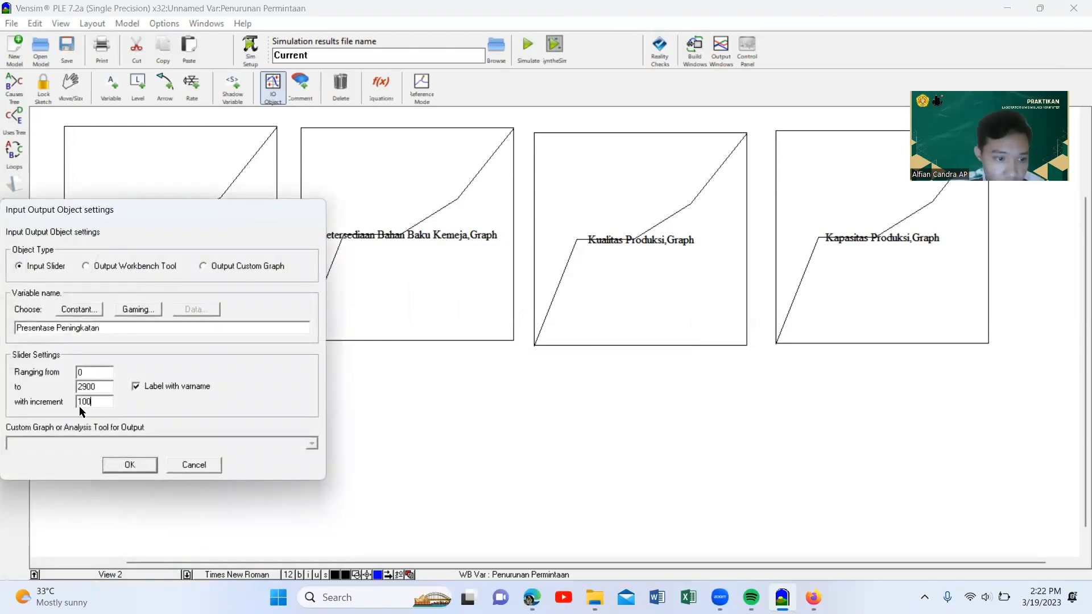
{"action": "left_click", "coordinate": [129, 465]}
- Set the increment of the Presentase Penurunan slider to 100
{"action": "left_click", "coordinate": [101, 438]}
{"action": "left_click_drag", "start_coordinate": [93, 456], "coordinate": [69, 456]}
{"action": "type", "text": "100"}
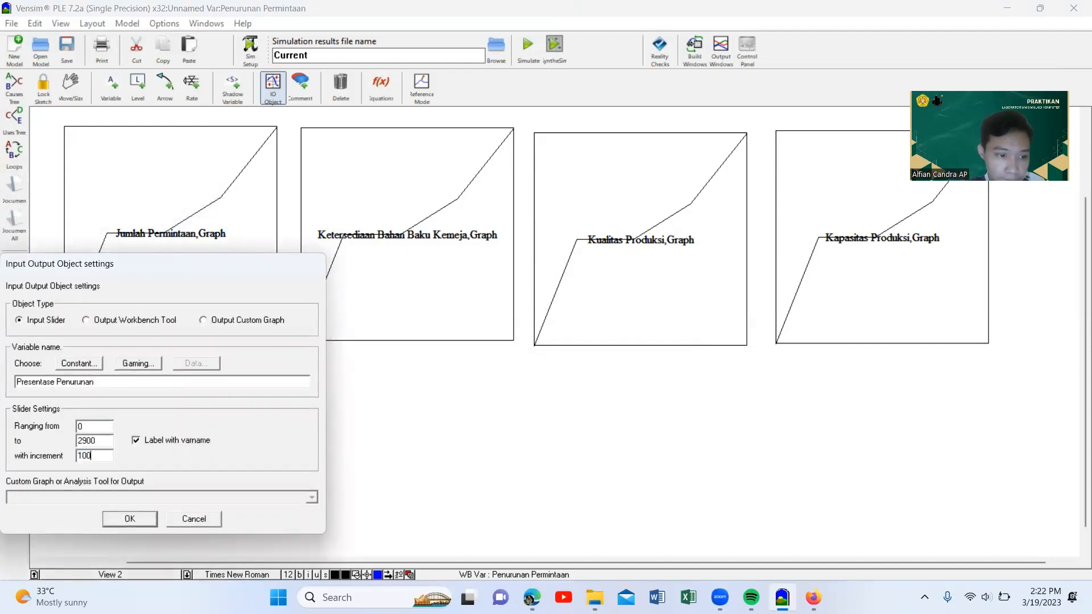
{"action": "left_click", "coordinate": [129, 517]}
- Add an input slider for the SDM constant below the Ketersediaan Bahan Baku Kemeja graph, ranging to 2900 with increment 100
{"action": "left_click", "coordinate": [383, 389]}
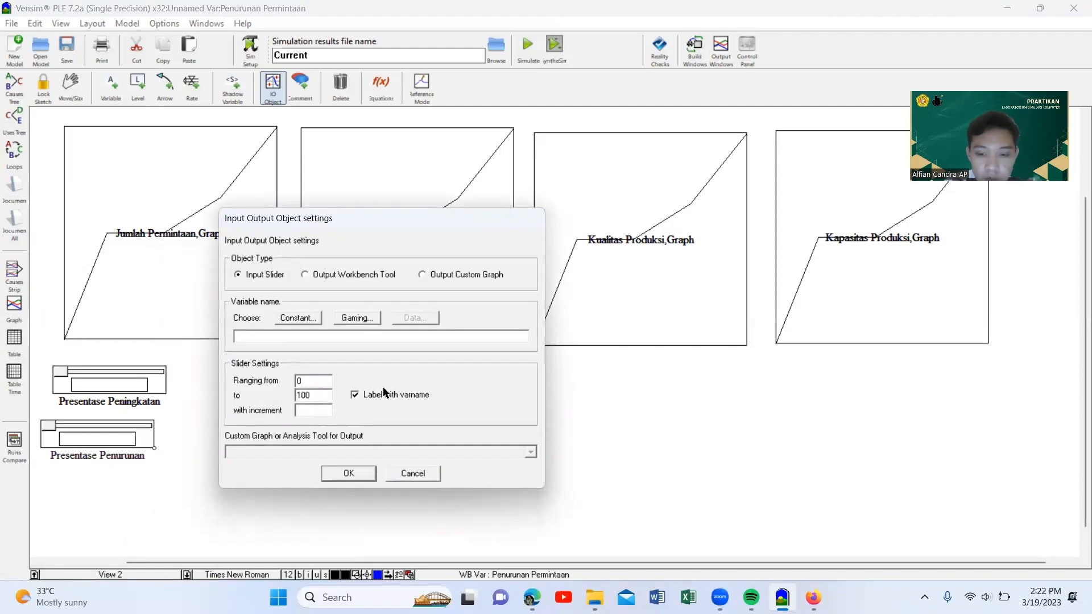
{"action": "left_click", "coordinate": [297, 317]}
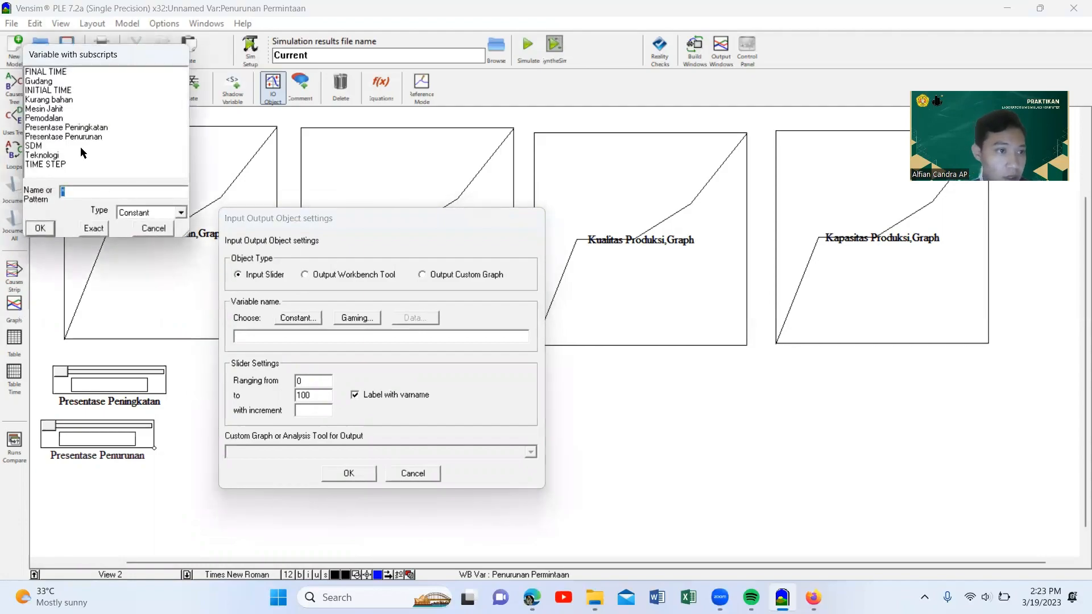
{"action": "left_click", "coordinate": [33, 145]}
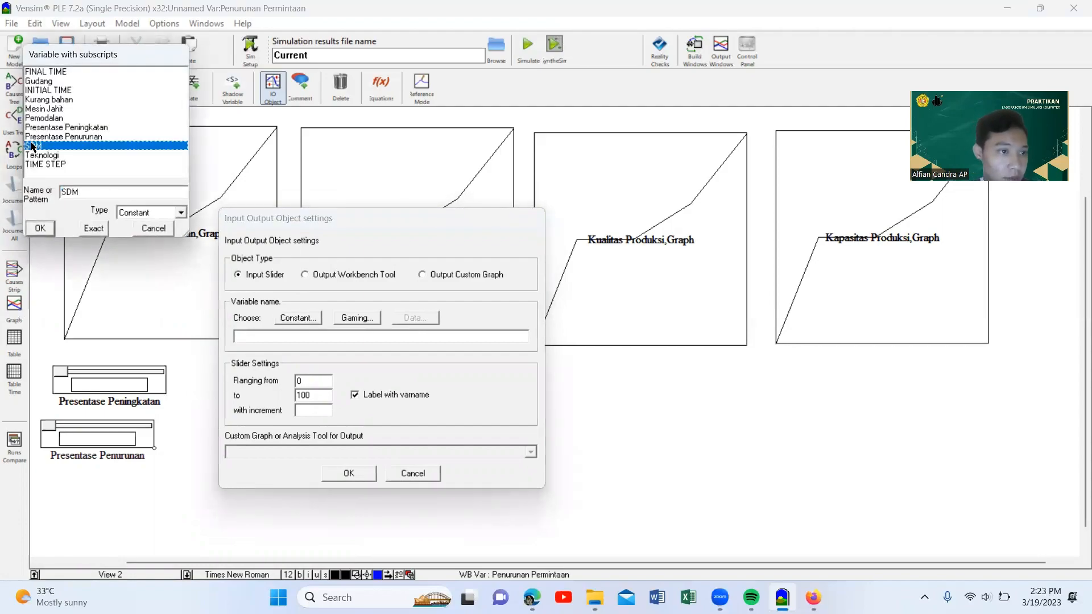
{"action": "left_click", "coordinate": [89, 227]}
{"action": "left_click", "coordinate": [311, 394]}
{"action": "key", "text": "BackSpace"}
{"action": "type", "text": "2900"}
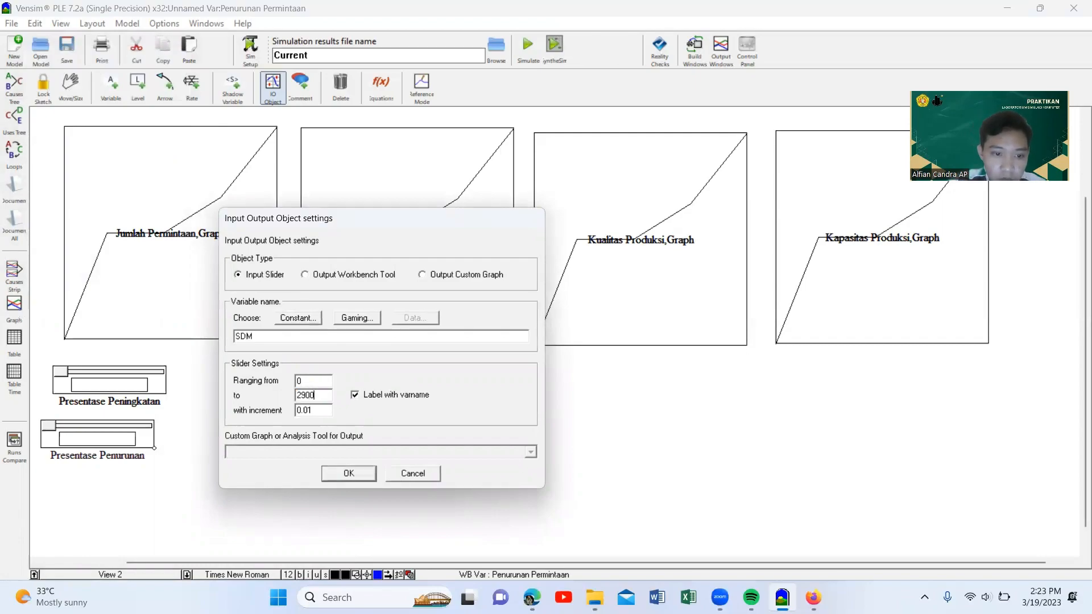
{"action": "key", "text": "Tab"}
{"action": "type", "text": "100"}
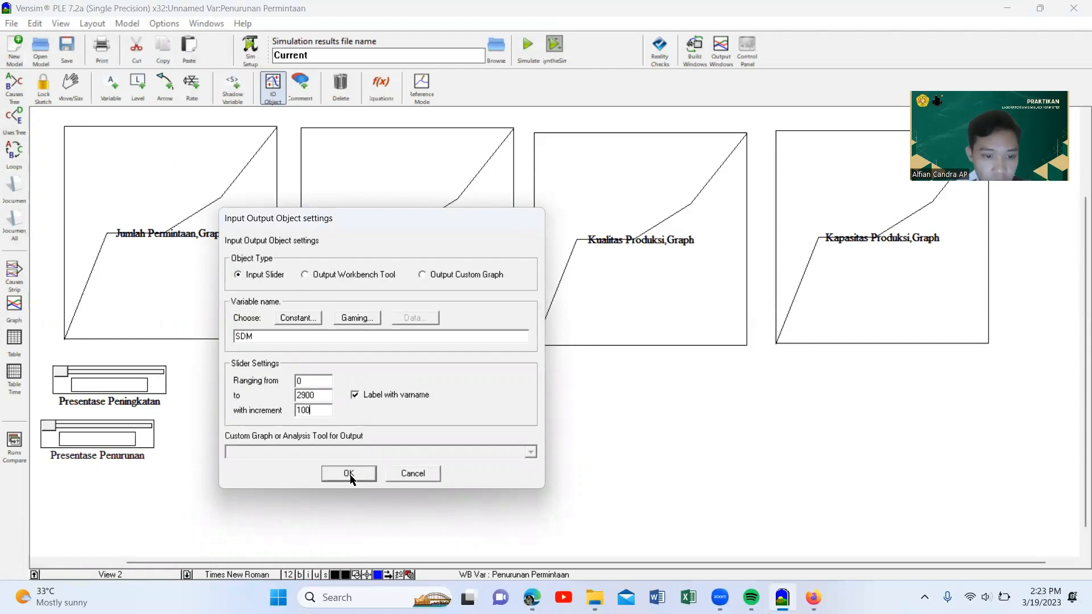
{"action": "left_click", "coordinate": [350, 475]}
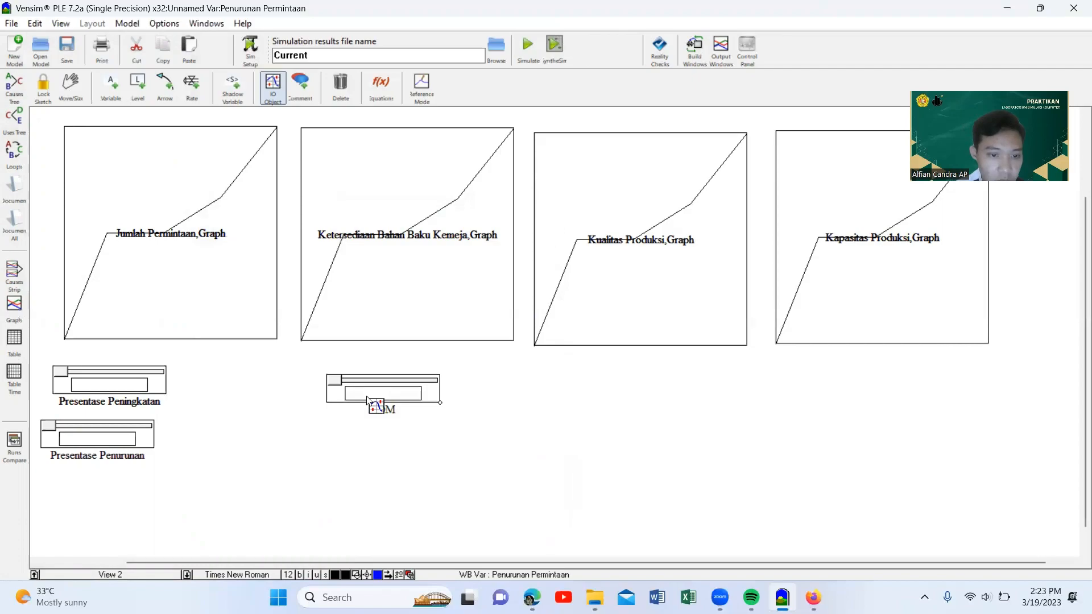
- Add an input slider for the Mesin Jahit constant below the SDM slider, ranging to 2900 with increment 100
{"action": "left_click", "coordinate": [374, 441]}
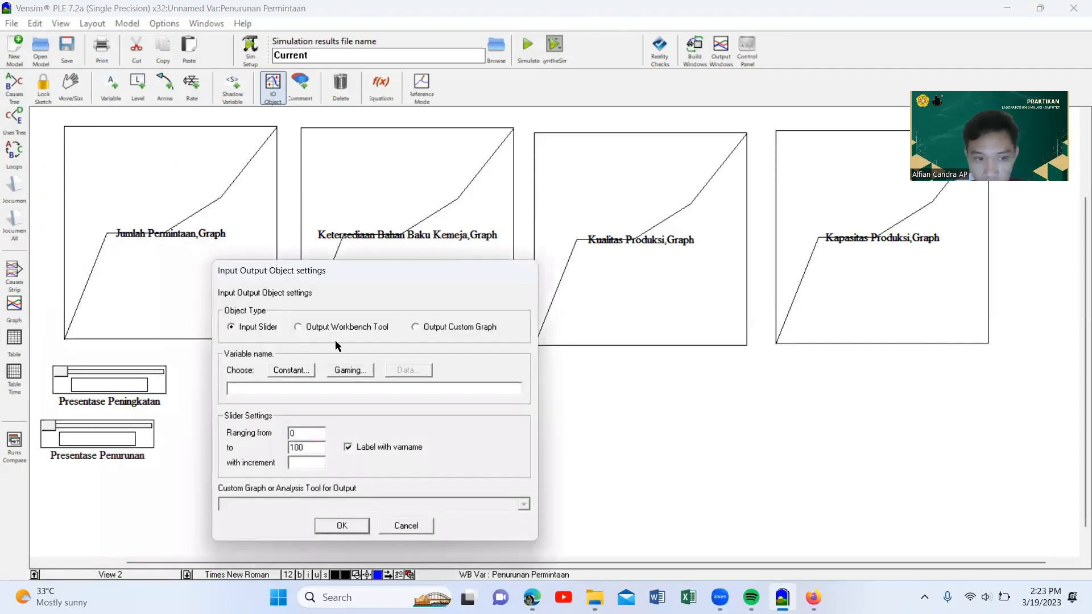
{"action": "left_click", "coordinate": [293, 370]}
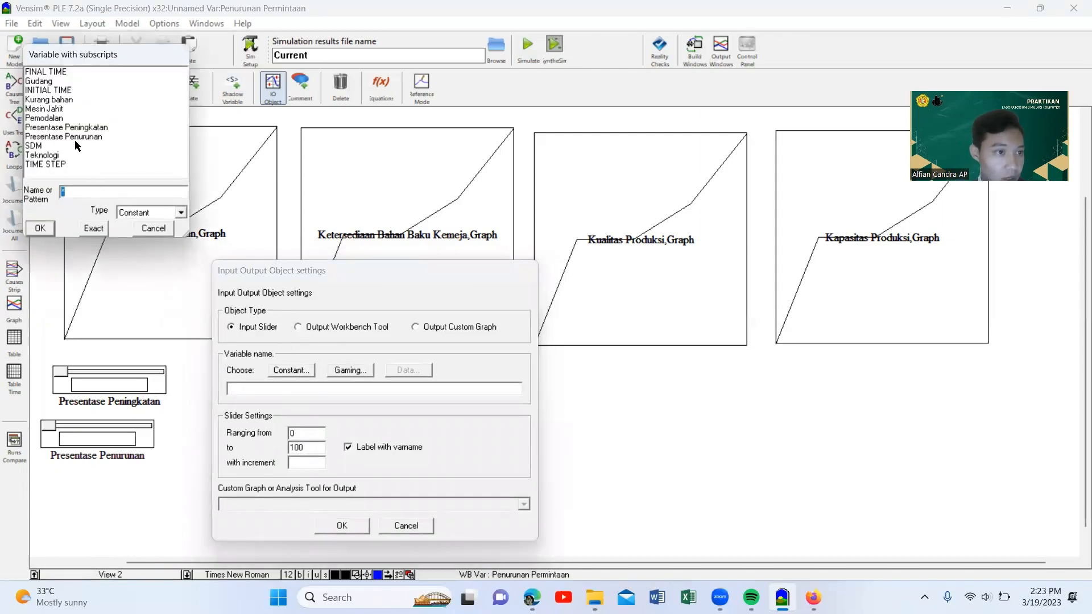
{"action": "left_click", "coordinate": [56, 109]}
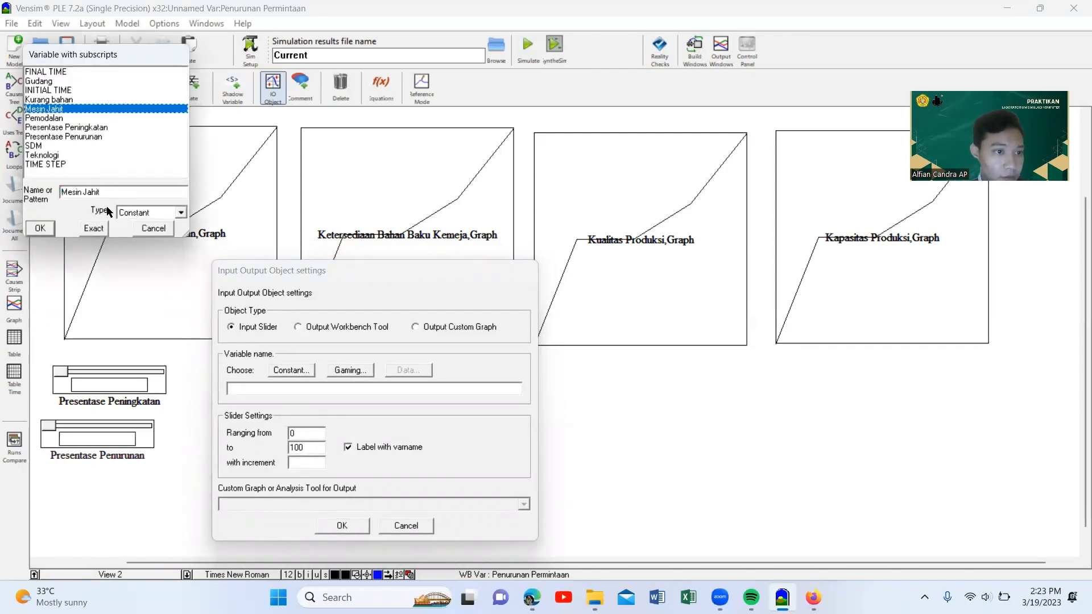
{"action": "left_click", "coordinate": [40, 228]}
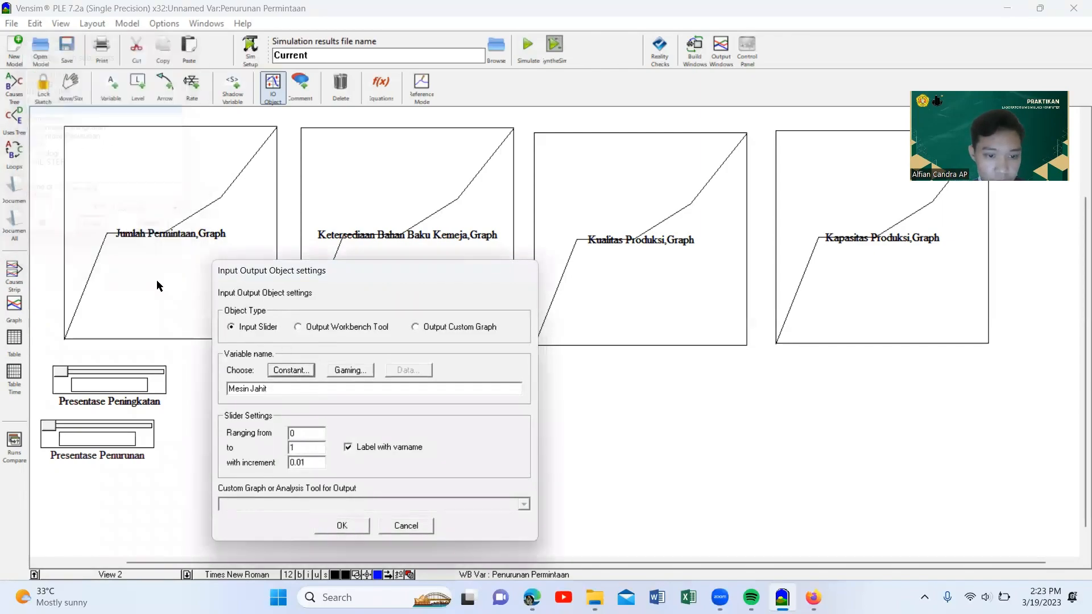
{"action": "double_click", "coordinate": [311, 448]}
{"action": "type", "text": "2900"}
{"action": "left_click_drag", "start_coordinate": [313, 462], "coordinate": [281, 460]}
{"action": "type", "text": "100"}
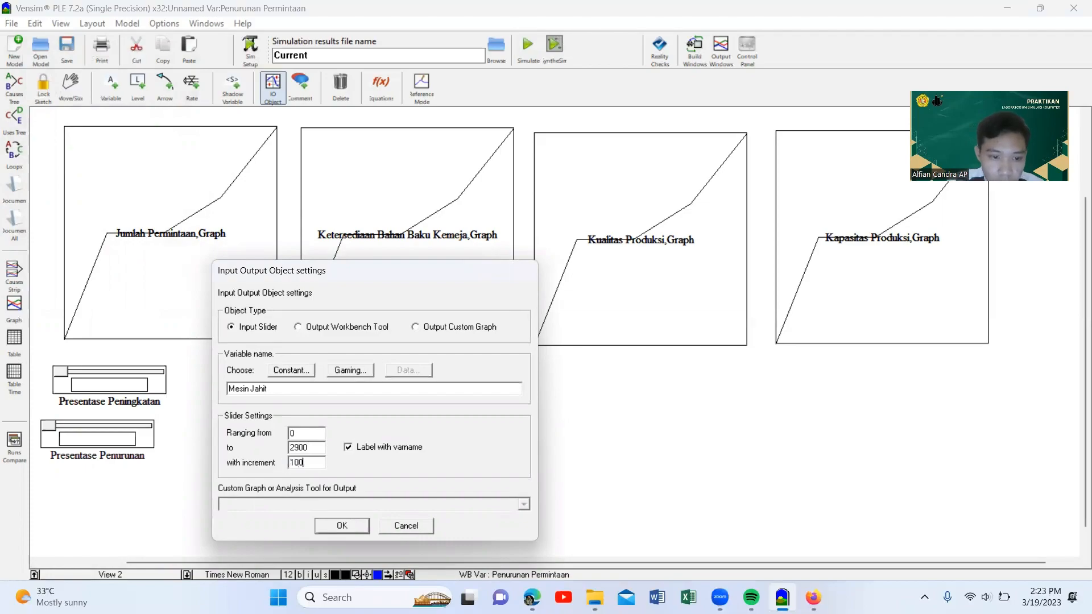
{"action": "left_click", "coordinate": [343, 524]}
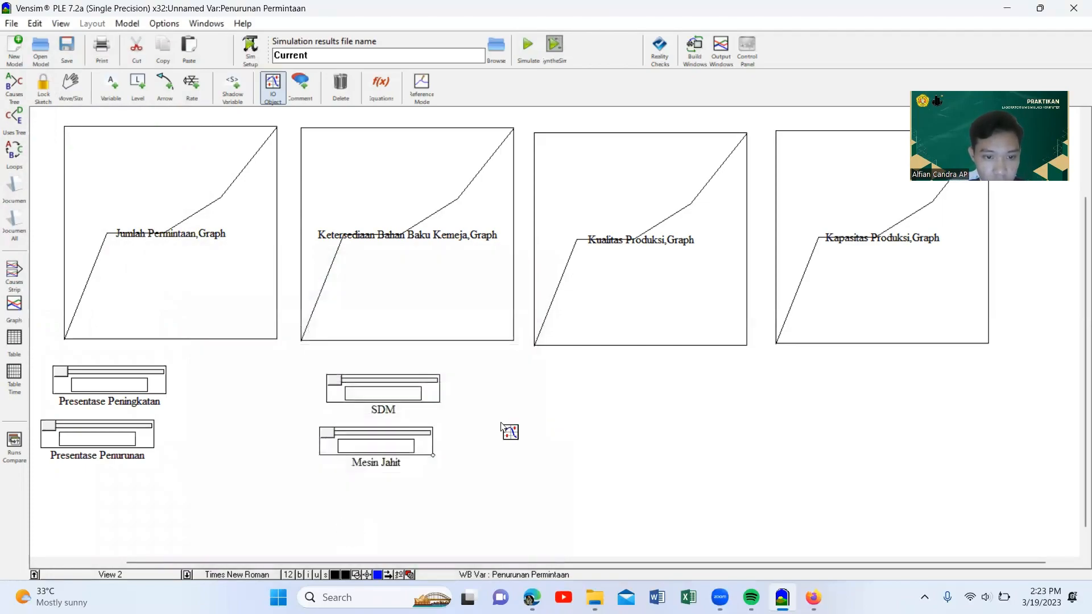
- Add an input slider for the Teknologi constant below the Kualitas Produksi graph, ranging to 2900 with increment 100
{"action": "left_click", "coordinate": [588, 389]}
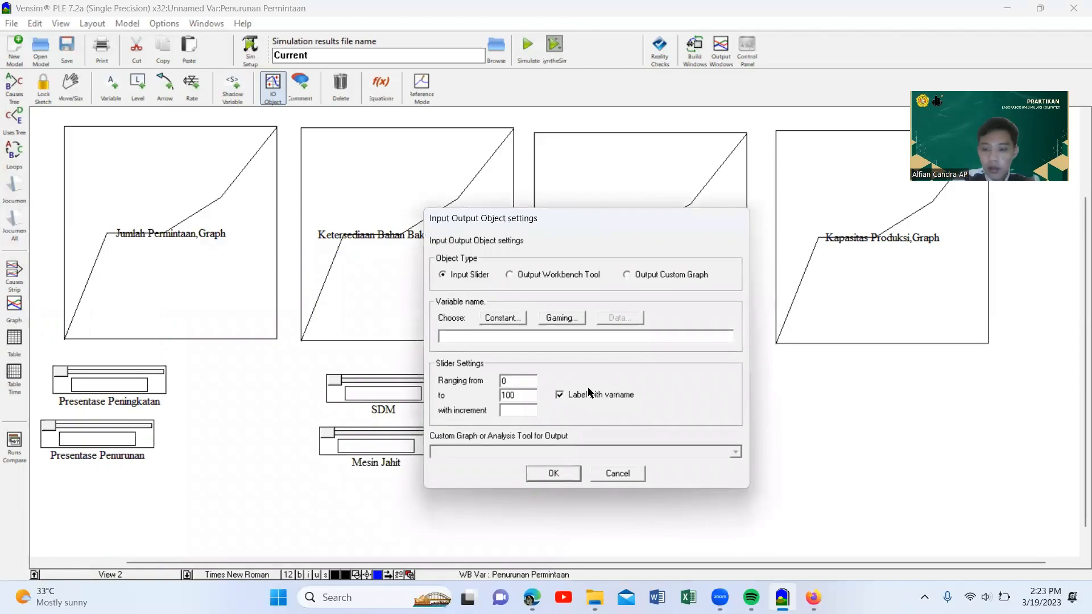
{"action": "left_click", "coordinate": [500, 318]}
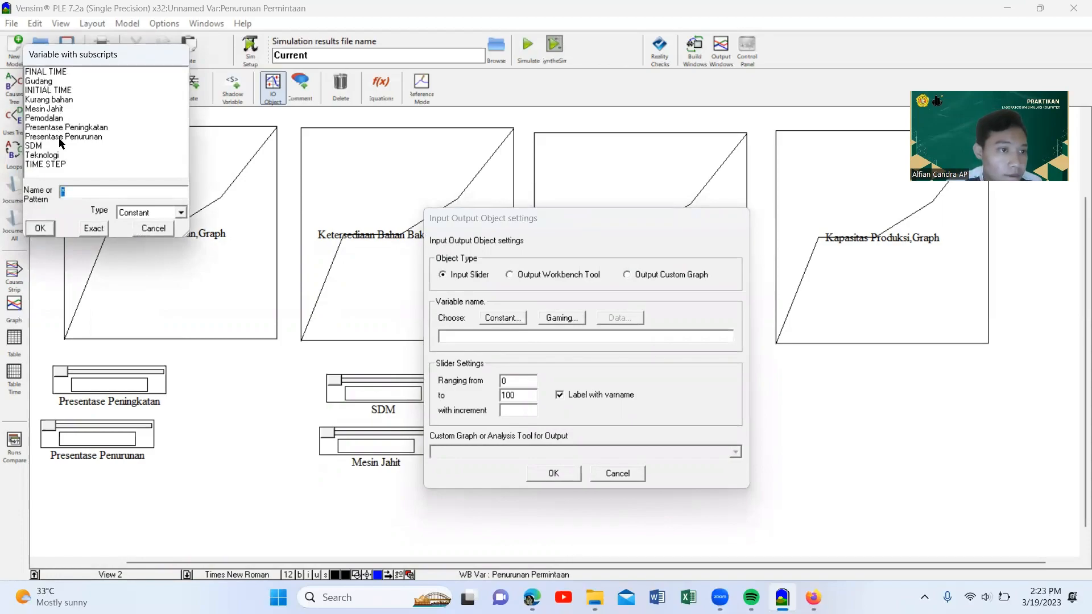
{"action": "left_click", "coordinate": [57, 156]}
{"action": "left_click", "coordinate": [94, 229]}
{"action": "left_click_drag", "start_coordinate": [515, 398], "coordinate": [496, 397]}
{"action": "type", "text": "2900"}
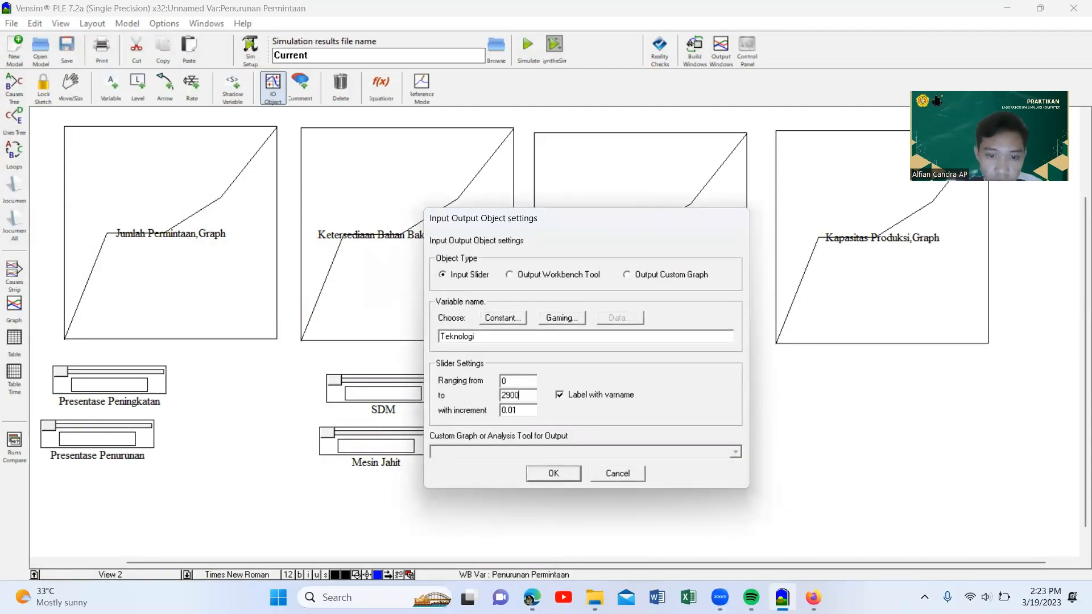
{"action": "left_click_drag", "start_coordinate": [523, 411], "coordinate": [488, 410]}
{"action": "type", "text": "100"}
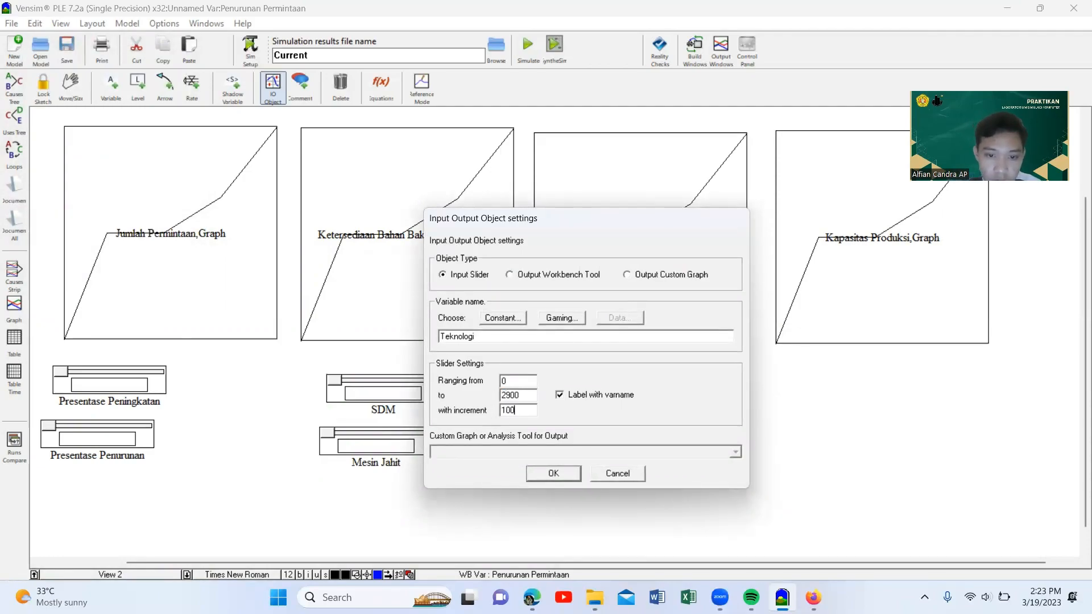
{"action": "left_click", "coordinate": [565, 475]}
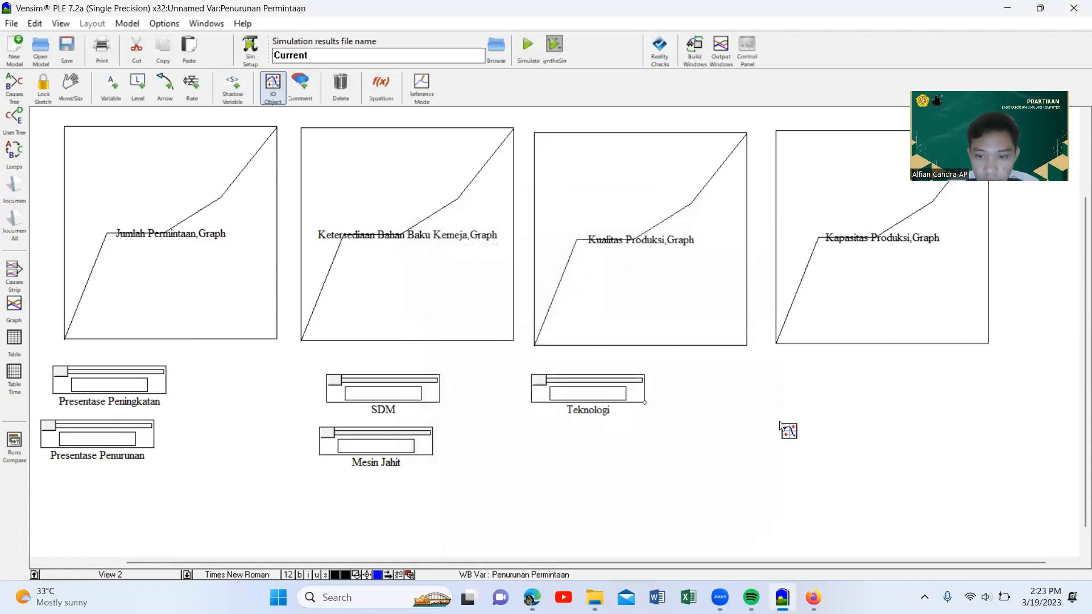
- Add an input slider for the Pemodalan constant below the Teknologi slider, ranging to 2900 with increment 100
{"action": "left_click", "coordinate": [597, 438]}
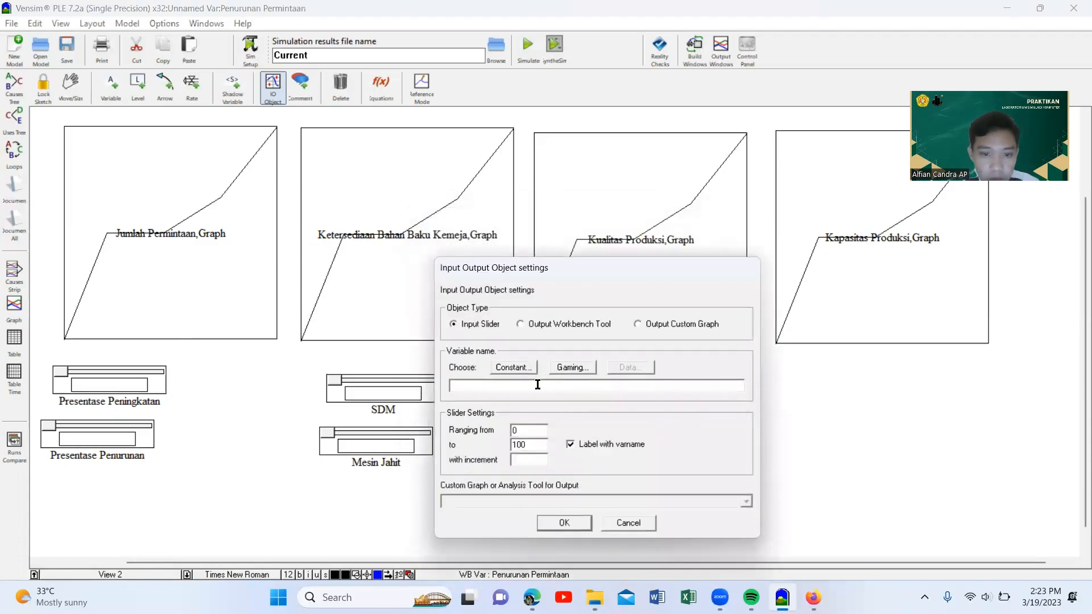
{"action": "left_click", "coordinate": [512, 368]}
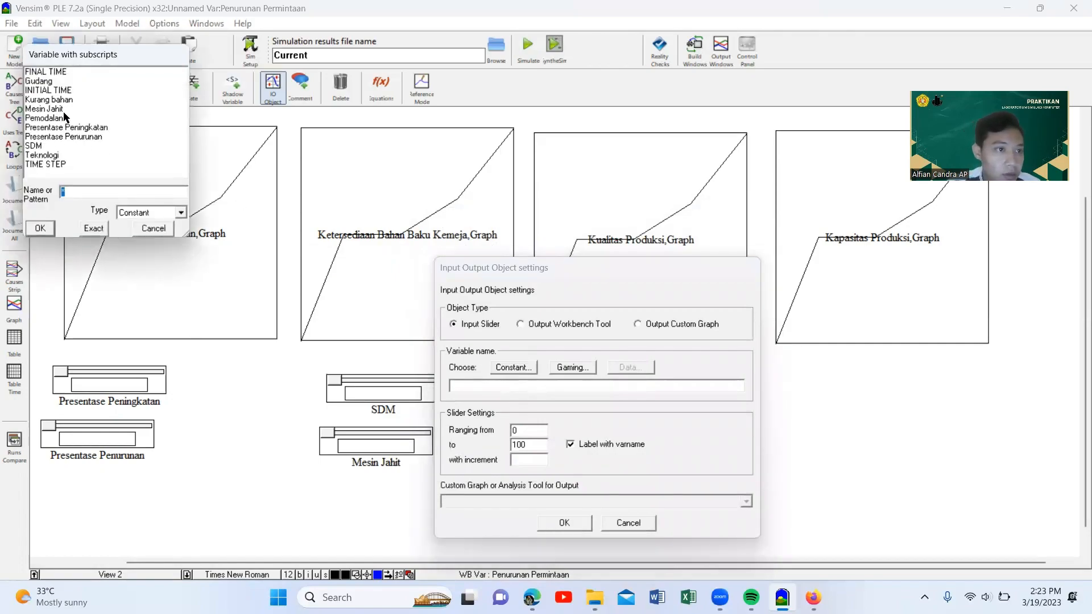
{"action": "left_click", "coordinate": [57, 118]}
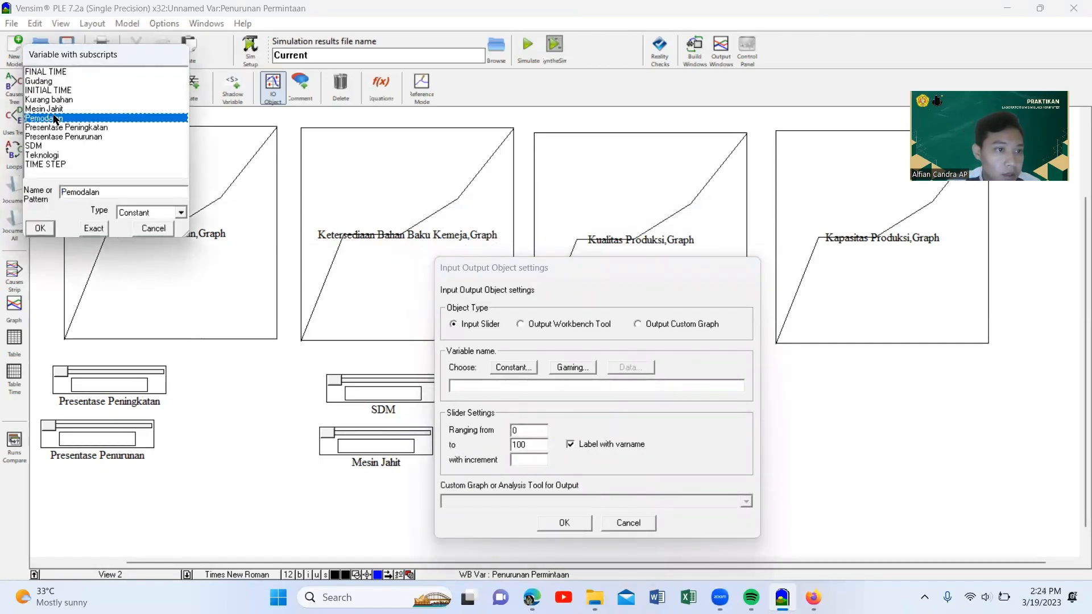
{"action": "left_click", "coordinate": [89, 227]}
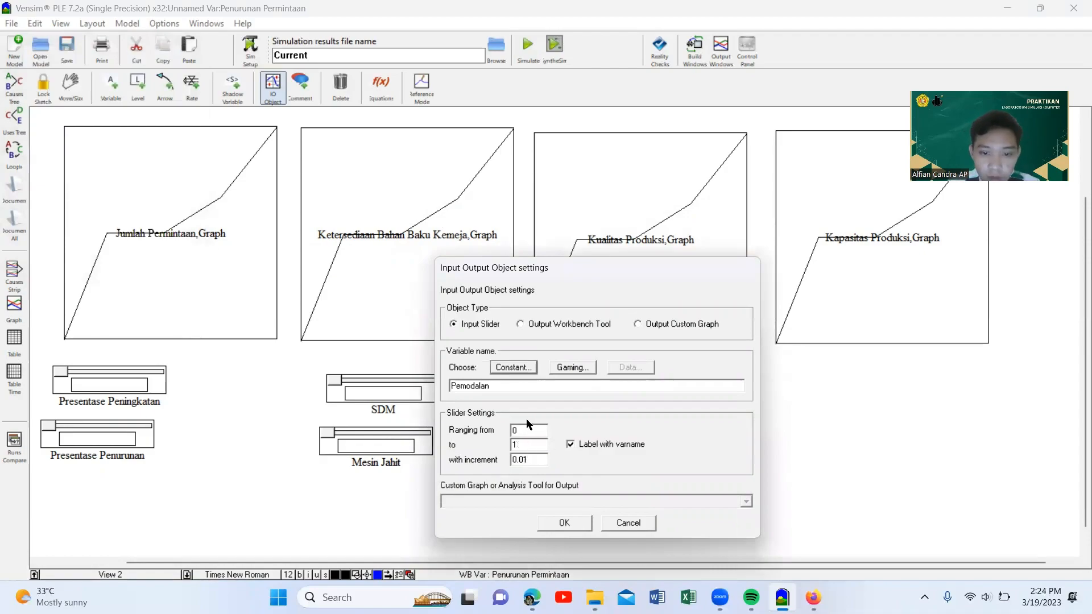
{"action": "left_click_drag", "start_coordinate": [527, 445], "coordinate": [497, 446]}
{"action": "type", "text": "2900"}
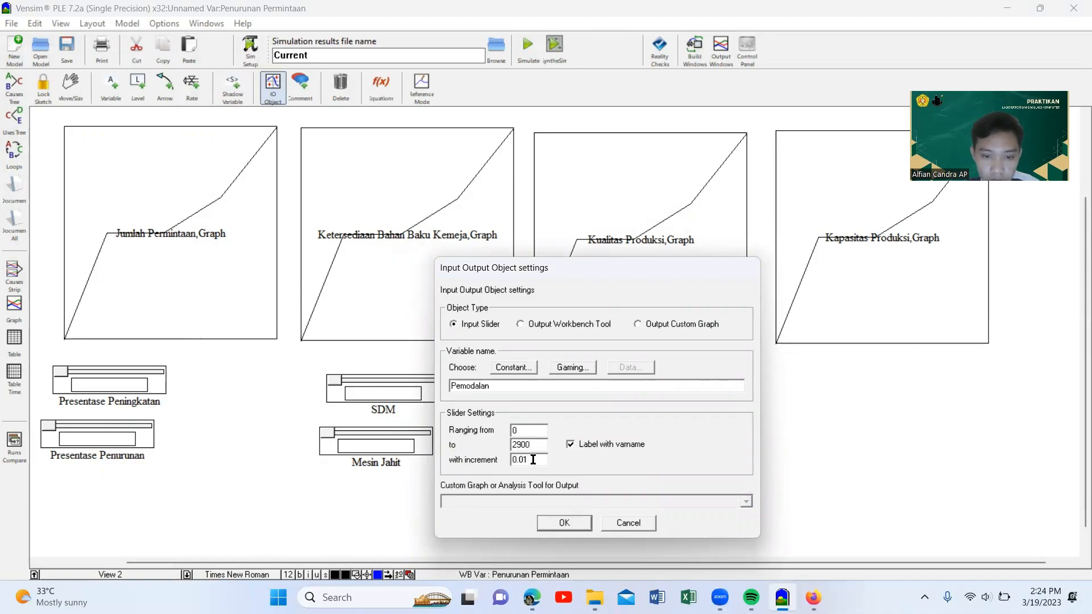
{"action": "left_click", "coordinate": [532, 459]}
{"action": "key", "text": "BackSpace"}
{"action": "key", "text": "BackSpace"}
{"action": "key", "text": "BackSpace"}
{"action": "key", "text": "BackSpace"}
{"action": "type", "text": "100"}
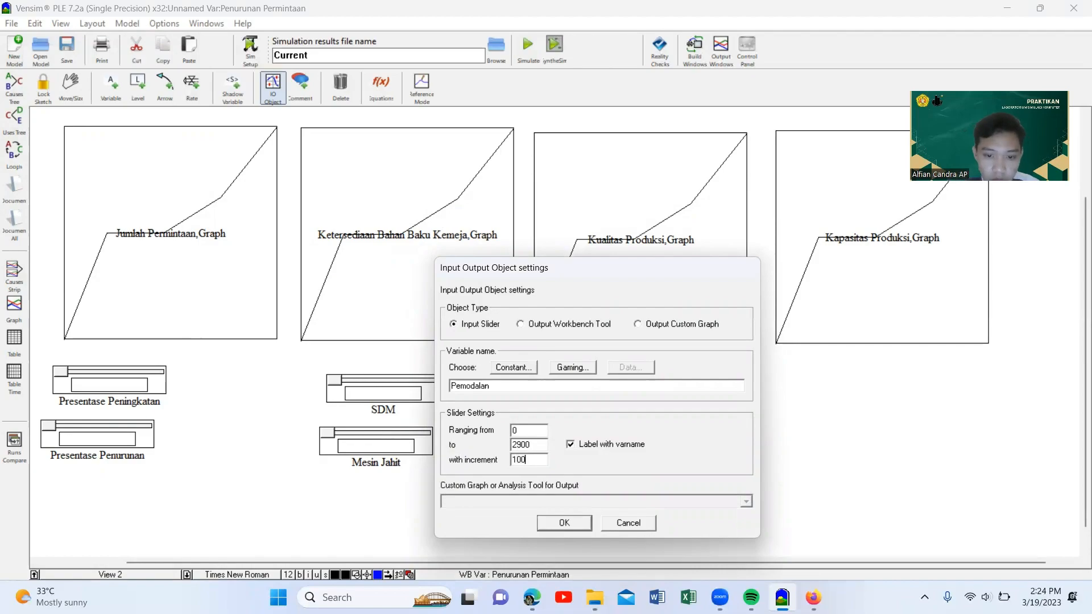
{"action": "left_click", "coordinate": [551, 522]}
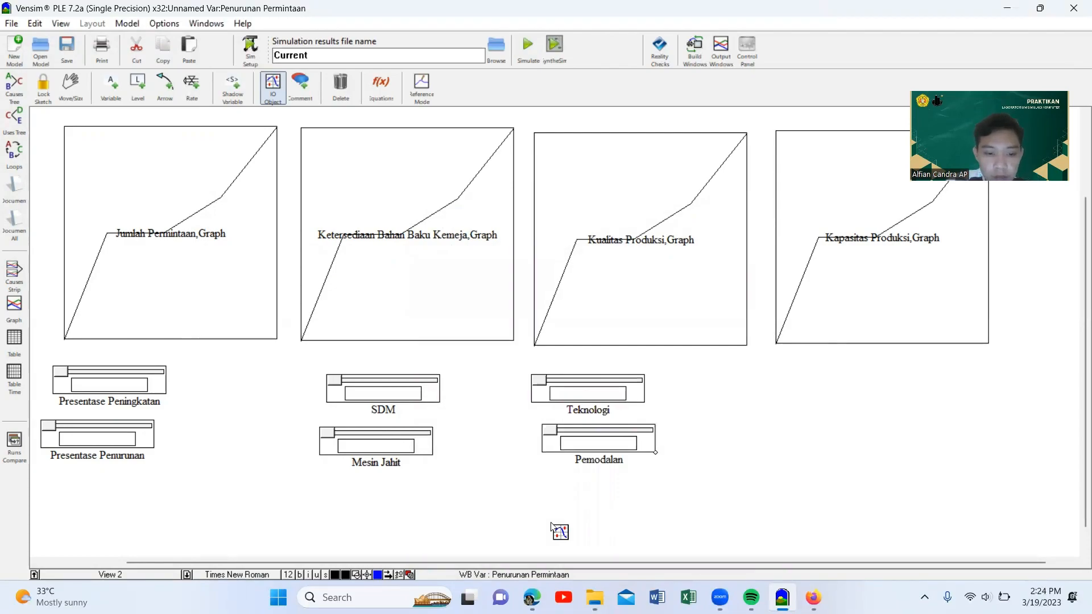
- Add an input slider for the Gudang constant below the Kapasitas Produksi graph, ranging to 2900 with increment 100
{"action": "left_click", "coordinate": [843, 384]}
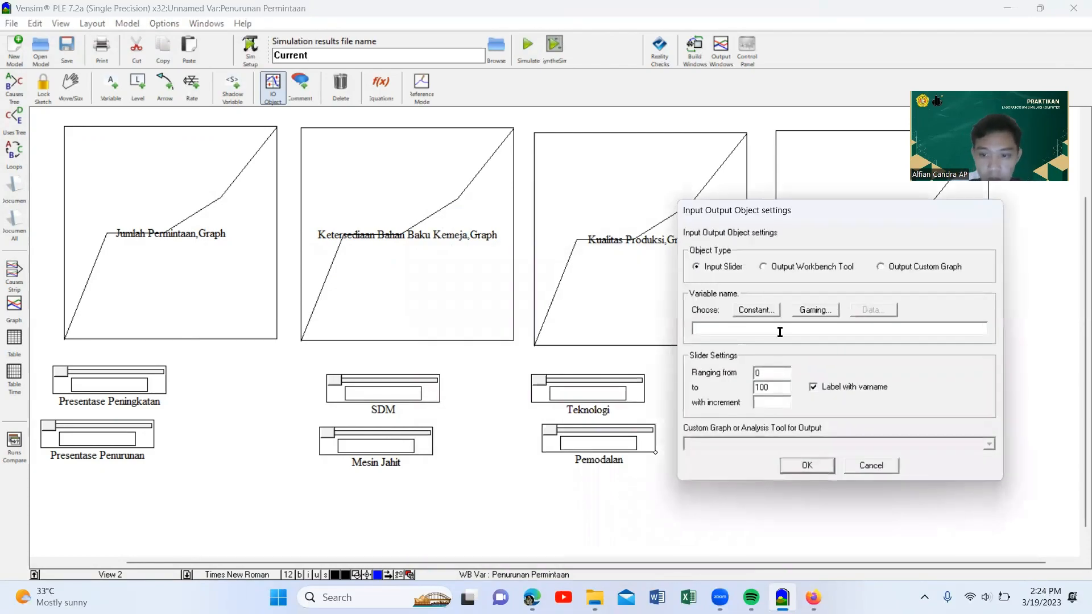
{"action": "left_click", "coordinate": [755, 308]}
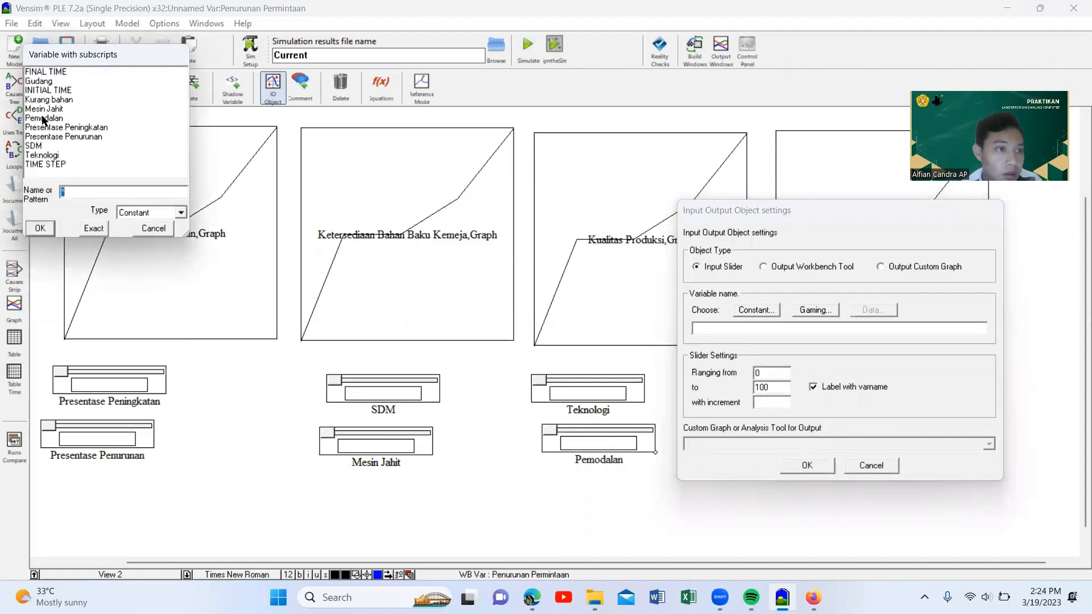
{"action": "left_click", "coordinate": [44, 83]}
{"action": "left_click", "coordinate": [92, 230]}
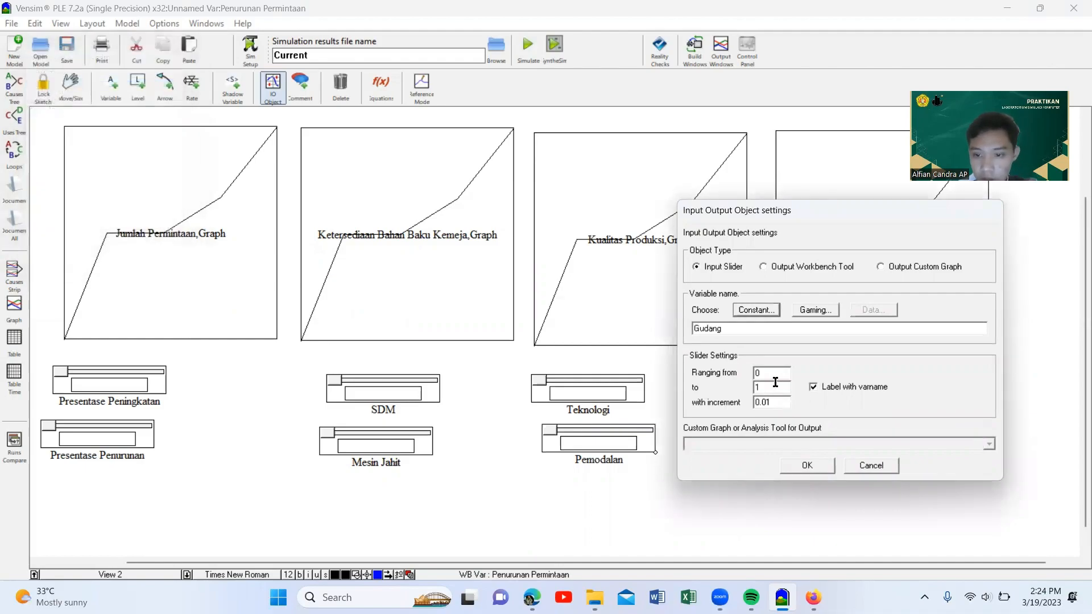
{"action": "left_click_drag", "start_coordinate": [775, 386], "coordinate": [749, 391]}
{"action": "type", "text": "2900"}
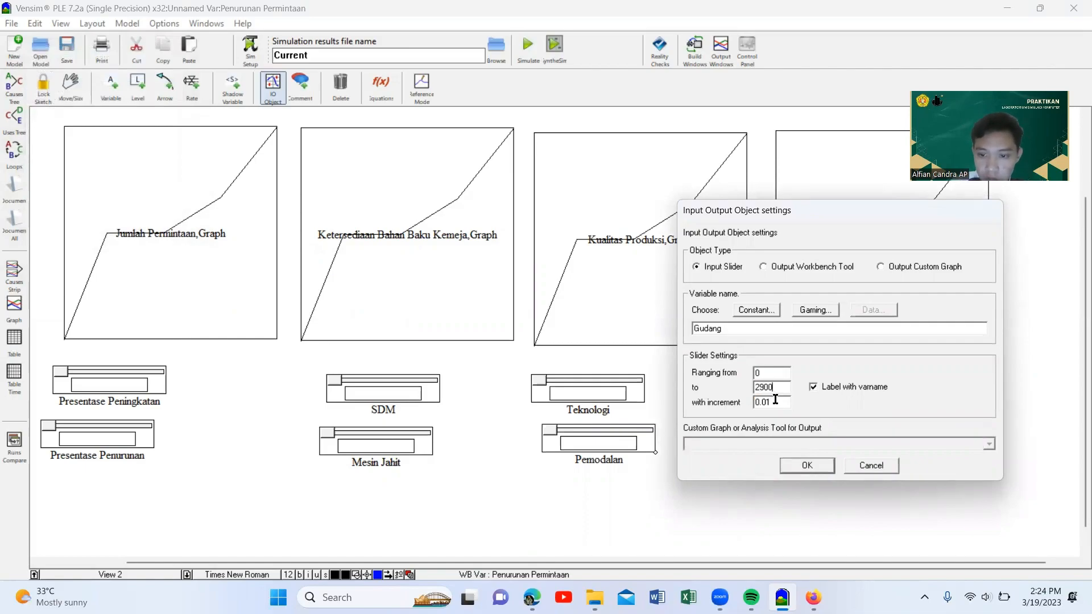
{"action": "left_click_drag", "start_coordinate": [771, 404], "coordinate": [748, 403]}
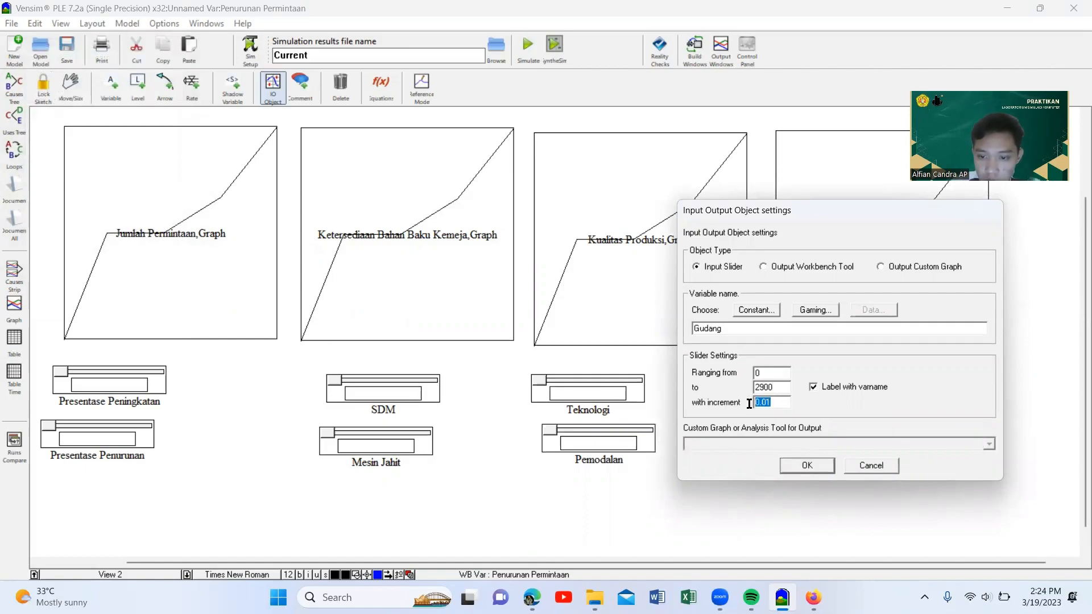
{"action": "type", "text": "100"}
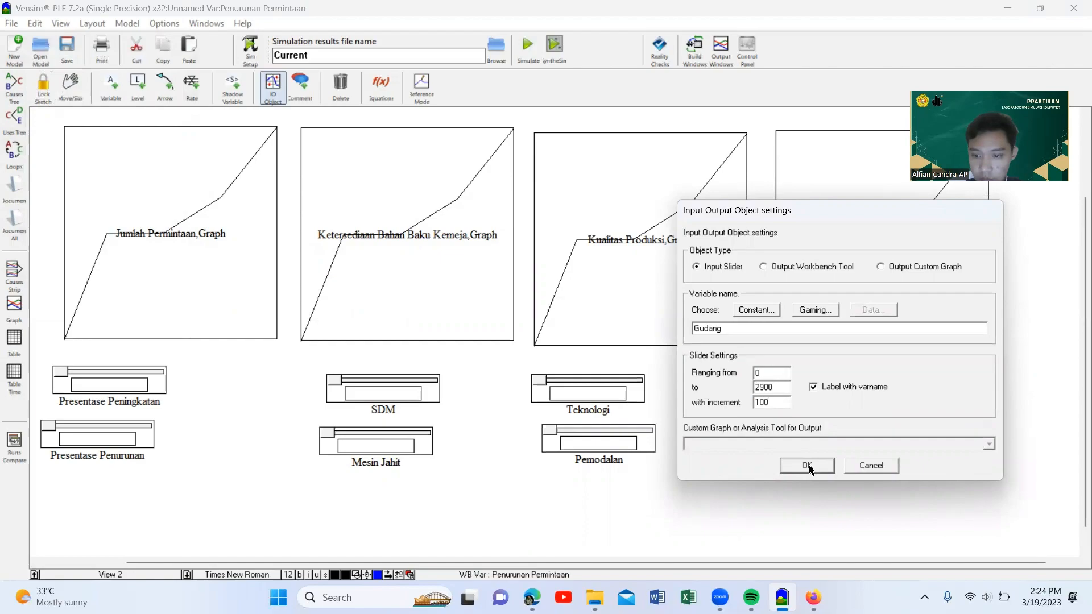
{"action": "left_click", "coordinate": [808, 466]}
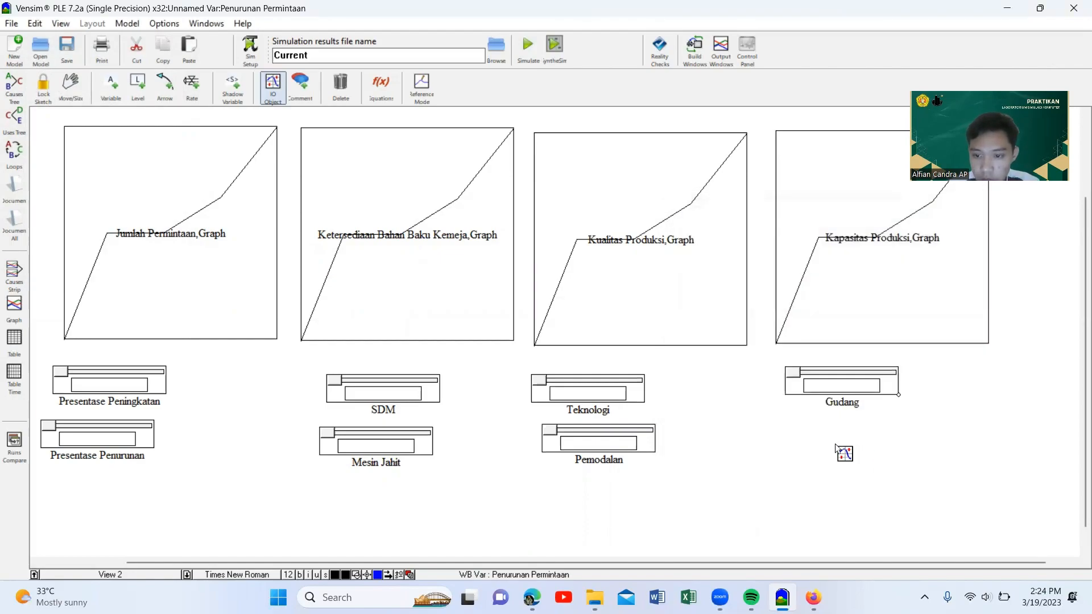
- Add an input slider for the Kurang bahan constant below the Gudang slider, ranging to 2900 with increment 100
{"action": "left_click", "coordinate": [836, 448]}
{"action": "left_click", "coordinate": [752, 375]}
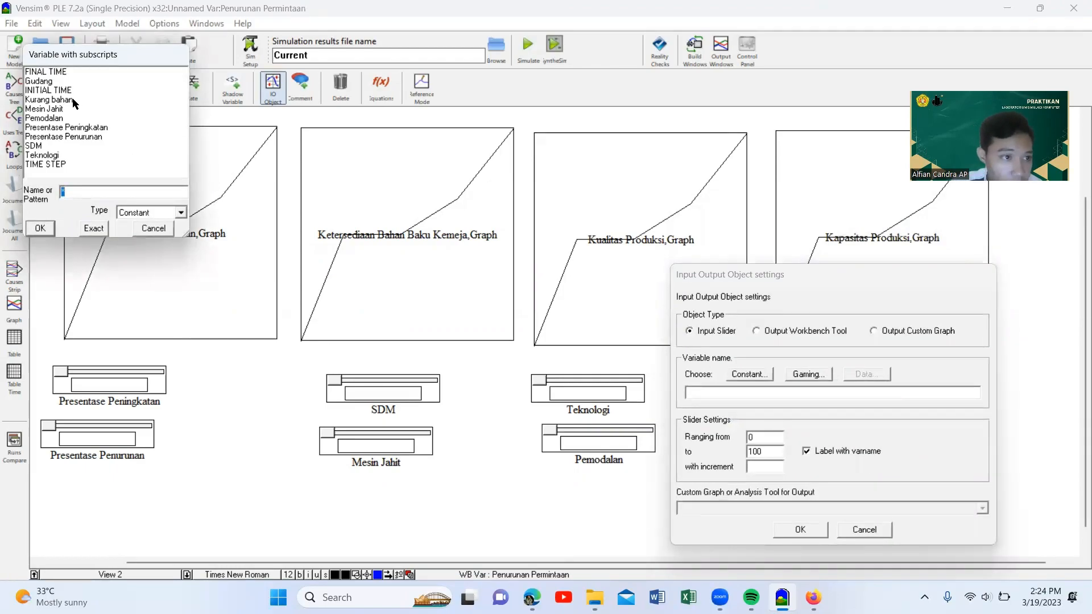
{"action": "left_click", "coordinate": [35, 100]}
{"action": "left_click", "coordinate": [99, 230]}
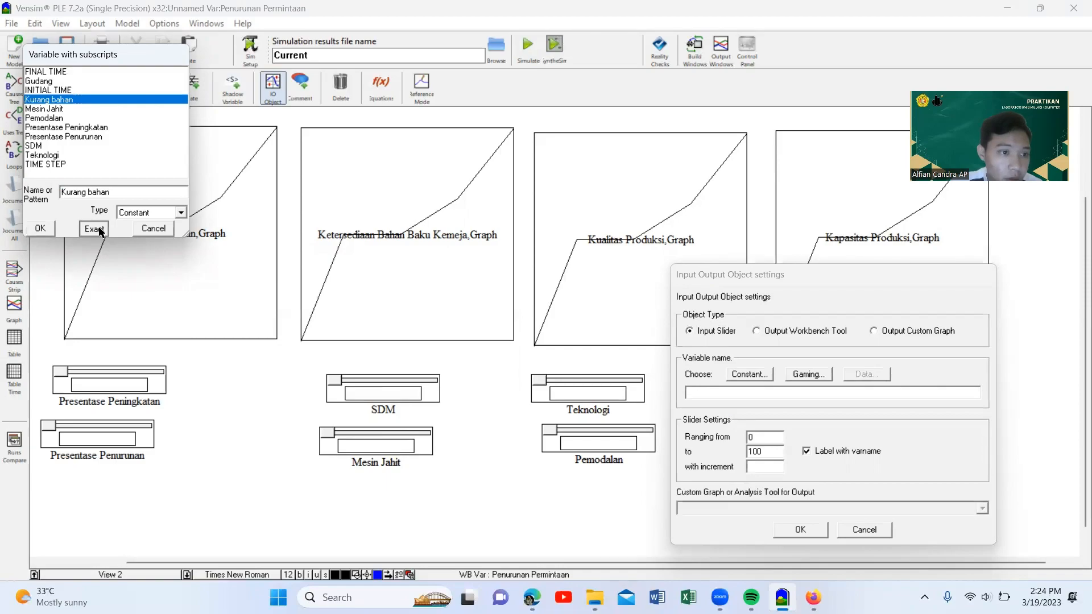
{"action": "double_click", "coordinate": [762, 450]}
{"action": "type", "text": "2900"}
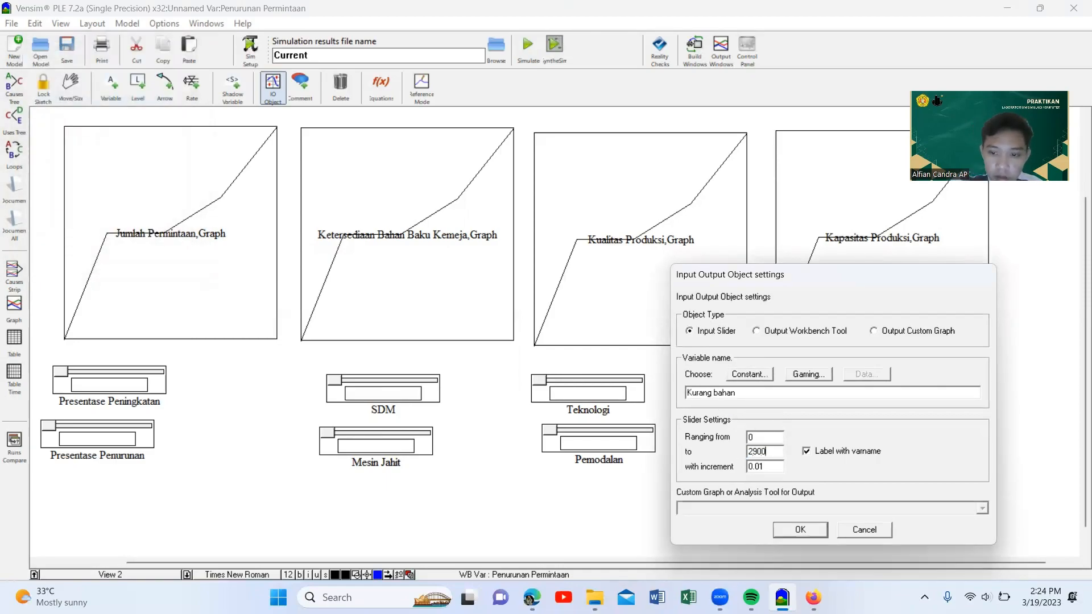
{"action": "double_click", "coordinate": [765, 467]}
{"action": "type", "text": "100"}
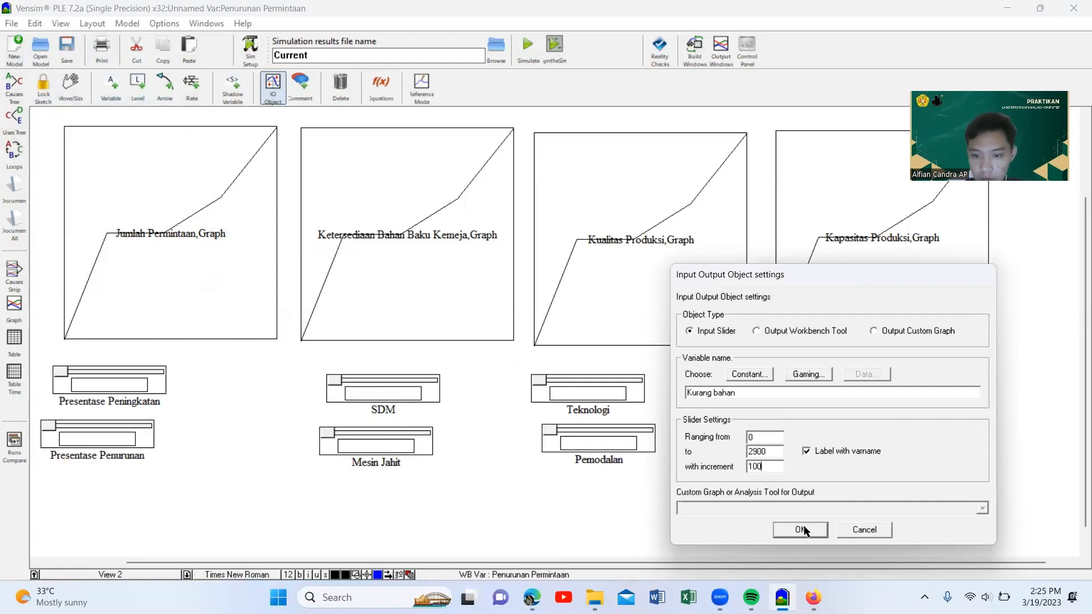
{"action": "left_click", "coordinate": [804, 530]}
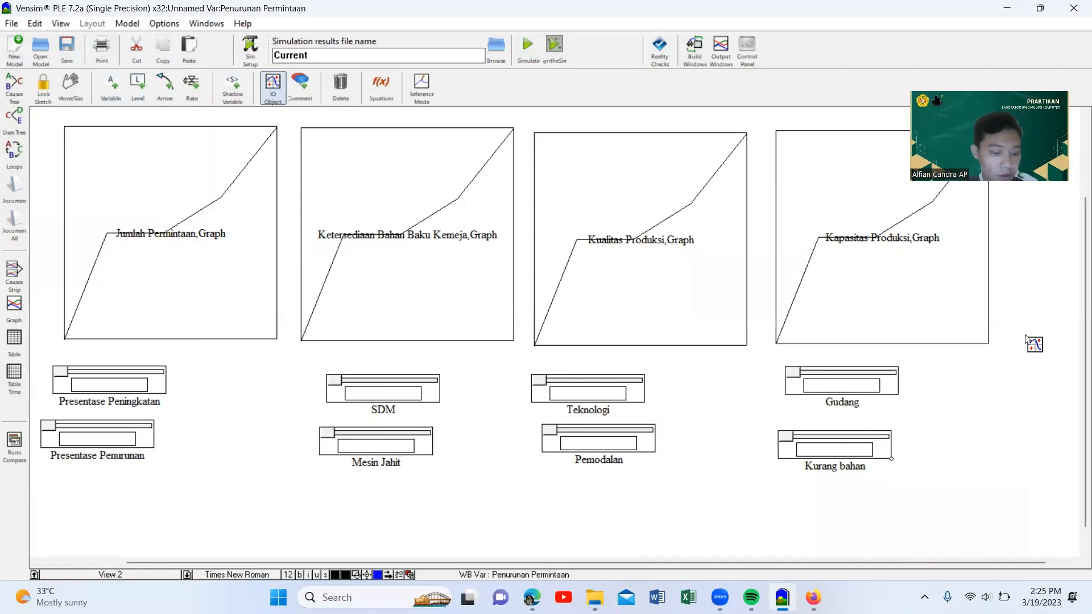
- Start the SyntheSim simulation, saving the sketch for automated backup and overwriting the existing Current dataset
{"action": "key", "text": "ctrl+a"}
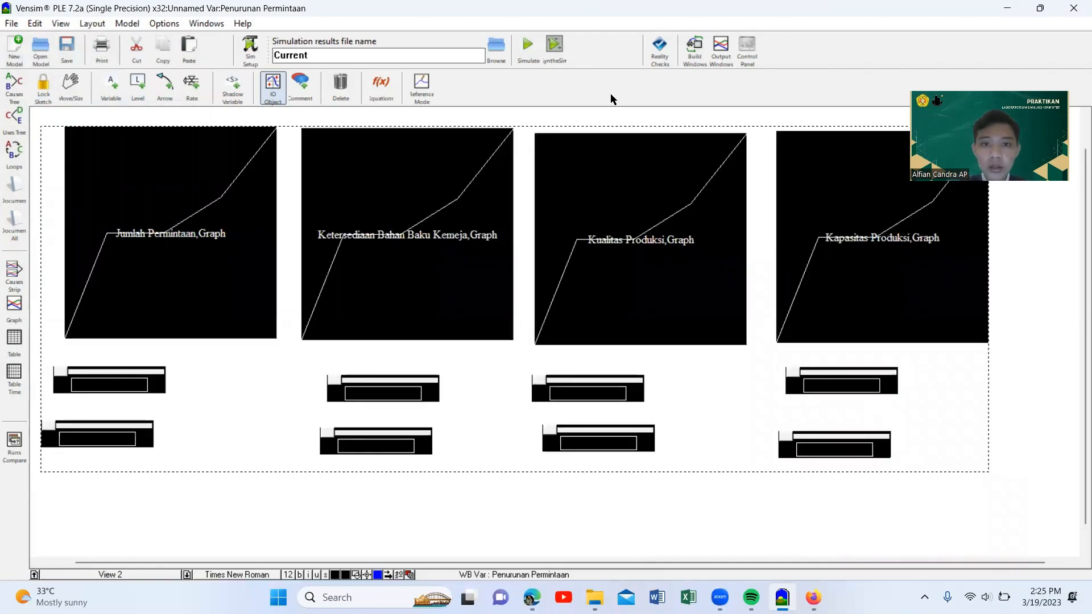
{"action": "left_click", "coordinate": [555, 51]}
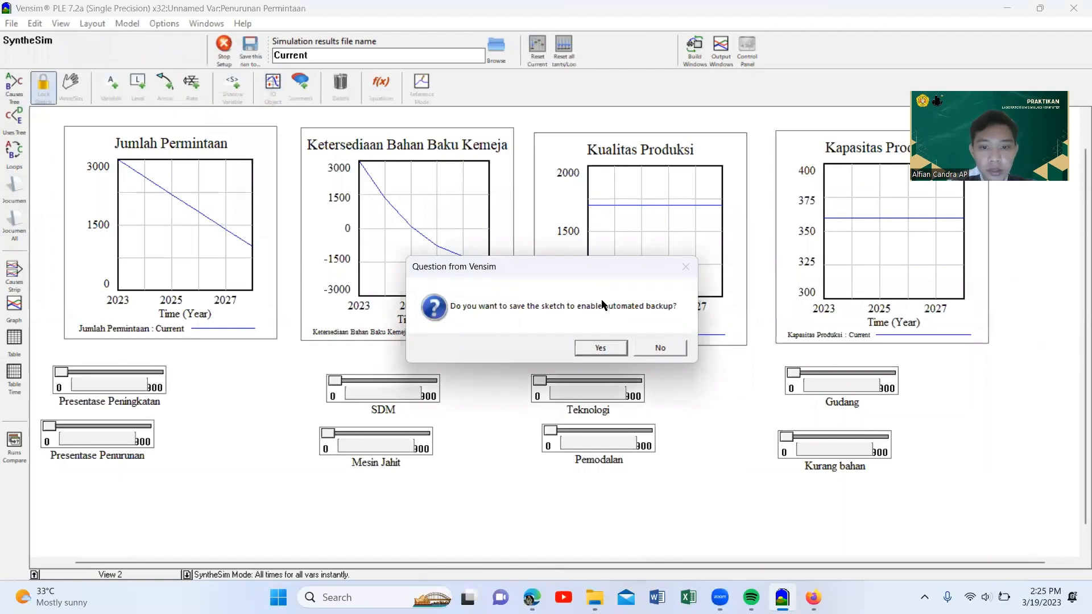
{"action": "left_click", "coordinate": [599, 346]}
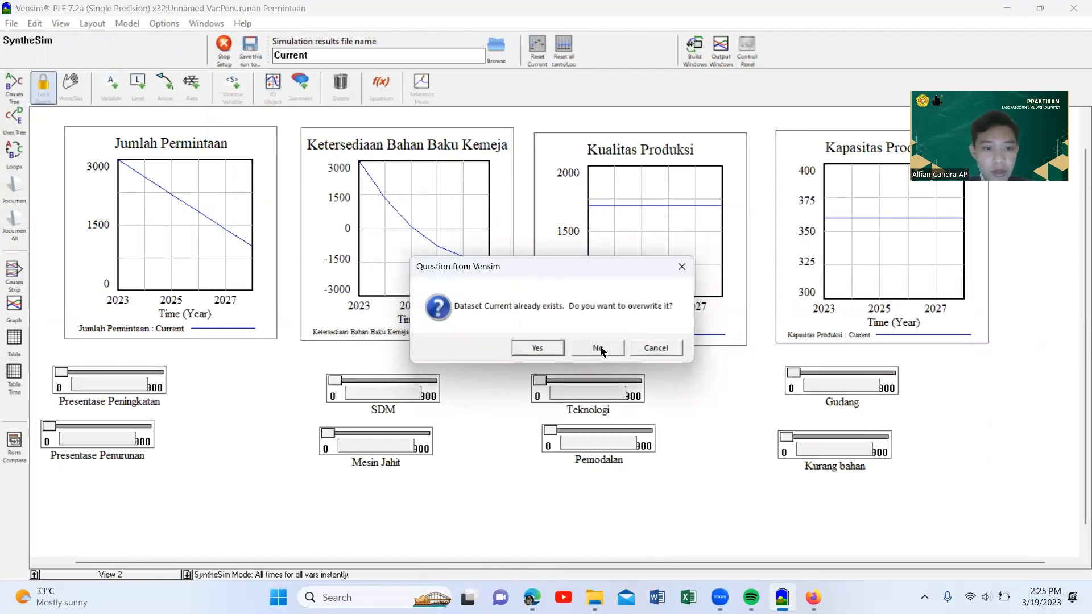
{"action": "left_click", "coordinate": [543, 348]}
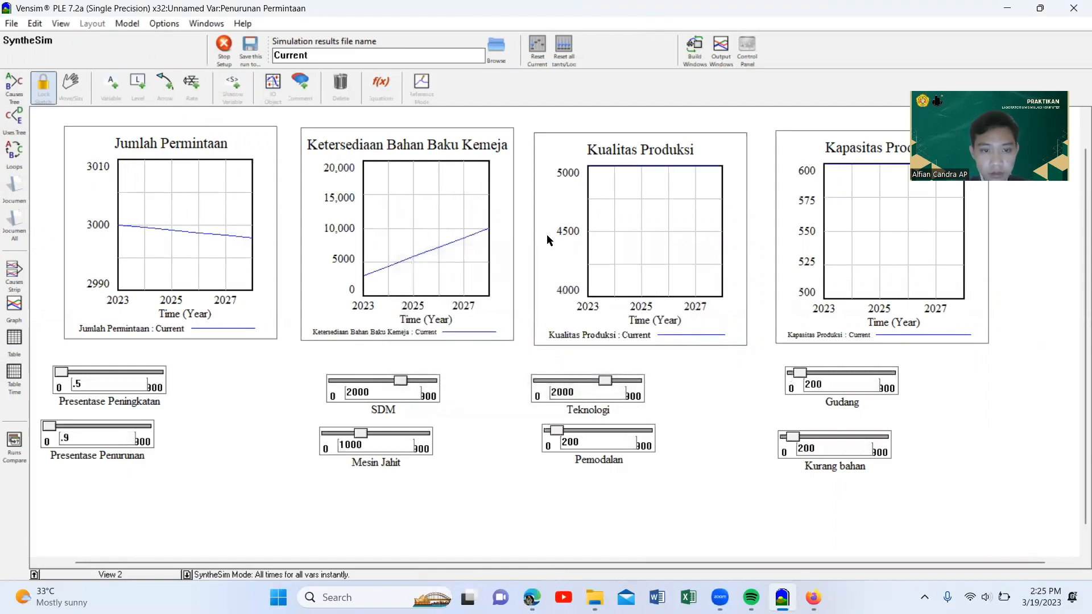